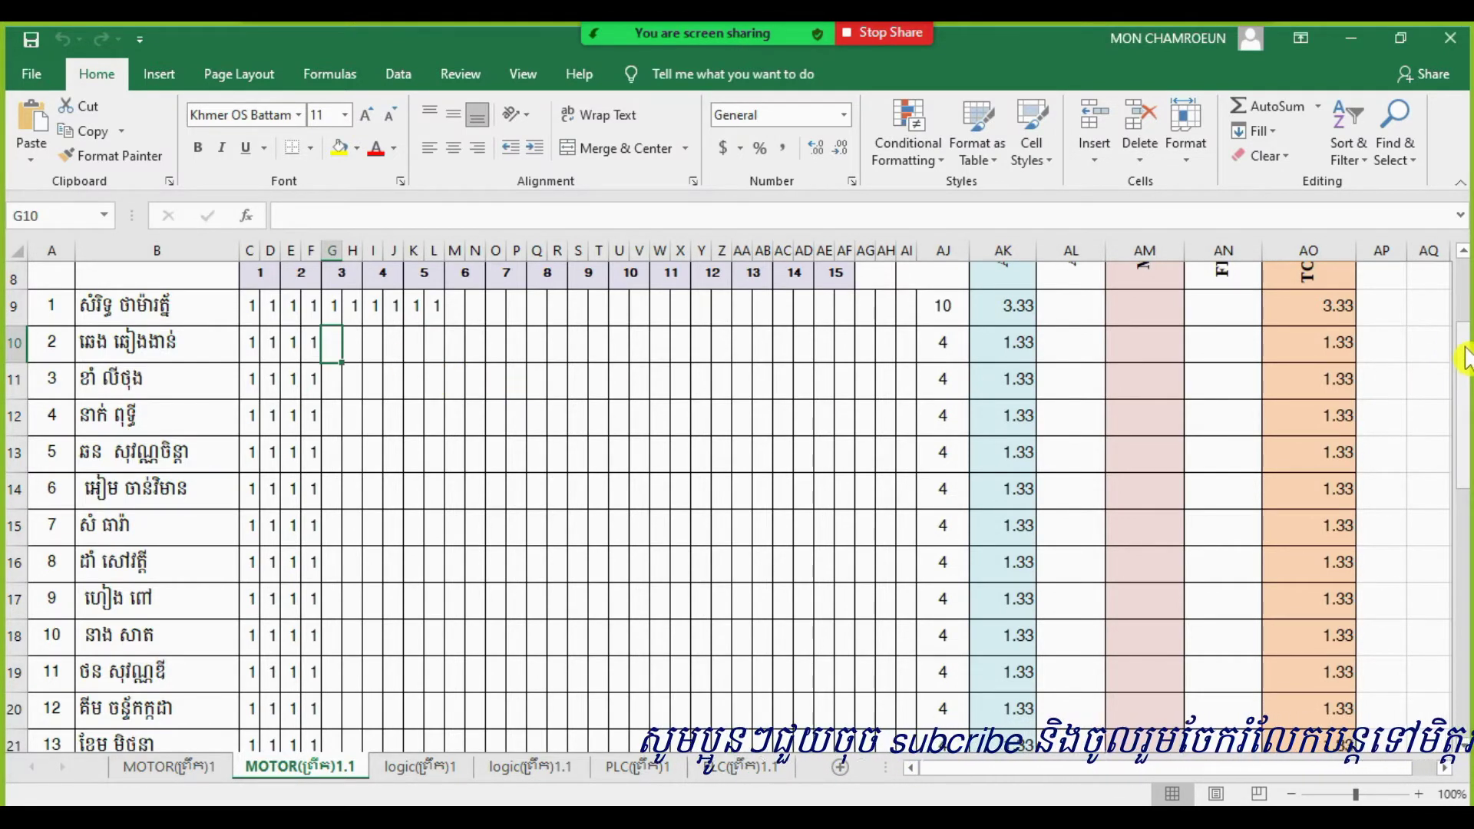
# Scroll the sheet up until the row-7 week-date and score headings show above the students
pyautogui.moveTo(1464, 356)
pyautogui.mouseDown()
pyautogui.moveTo(1464, 341)
pyautogui.moveTo(1464, 355)
pyautogui.mouseUp()
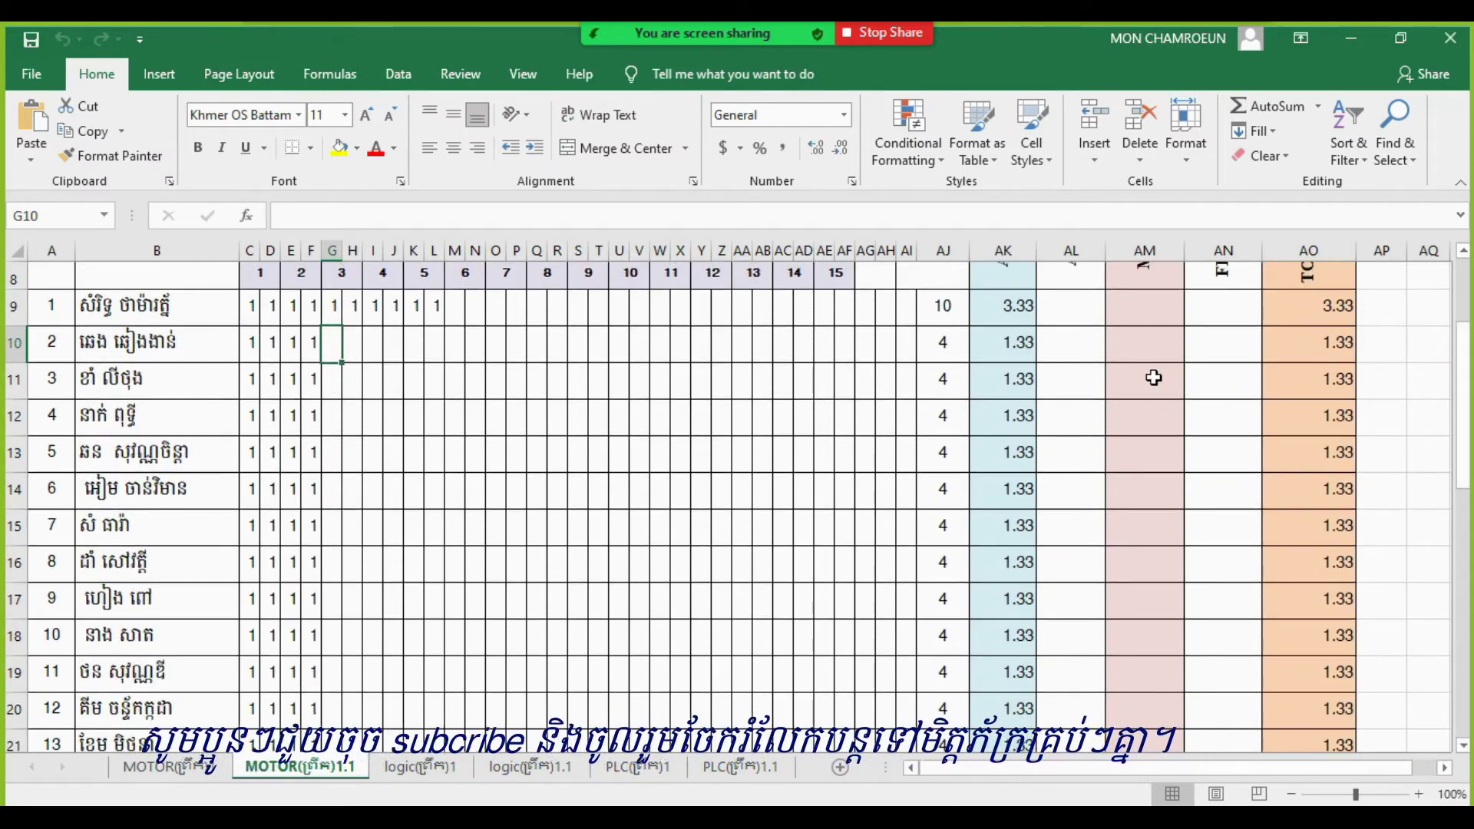
pyautogui.moveTo(1465, 395); pyautogui.dragTo(1464, 382)
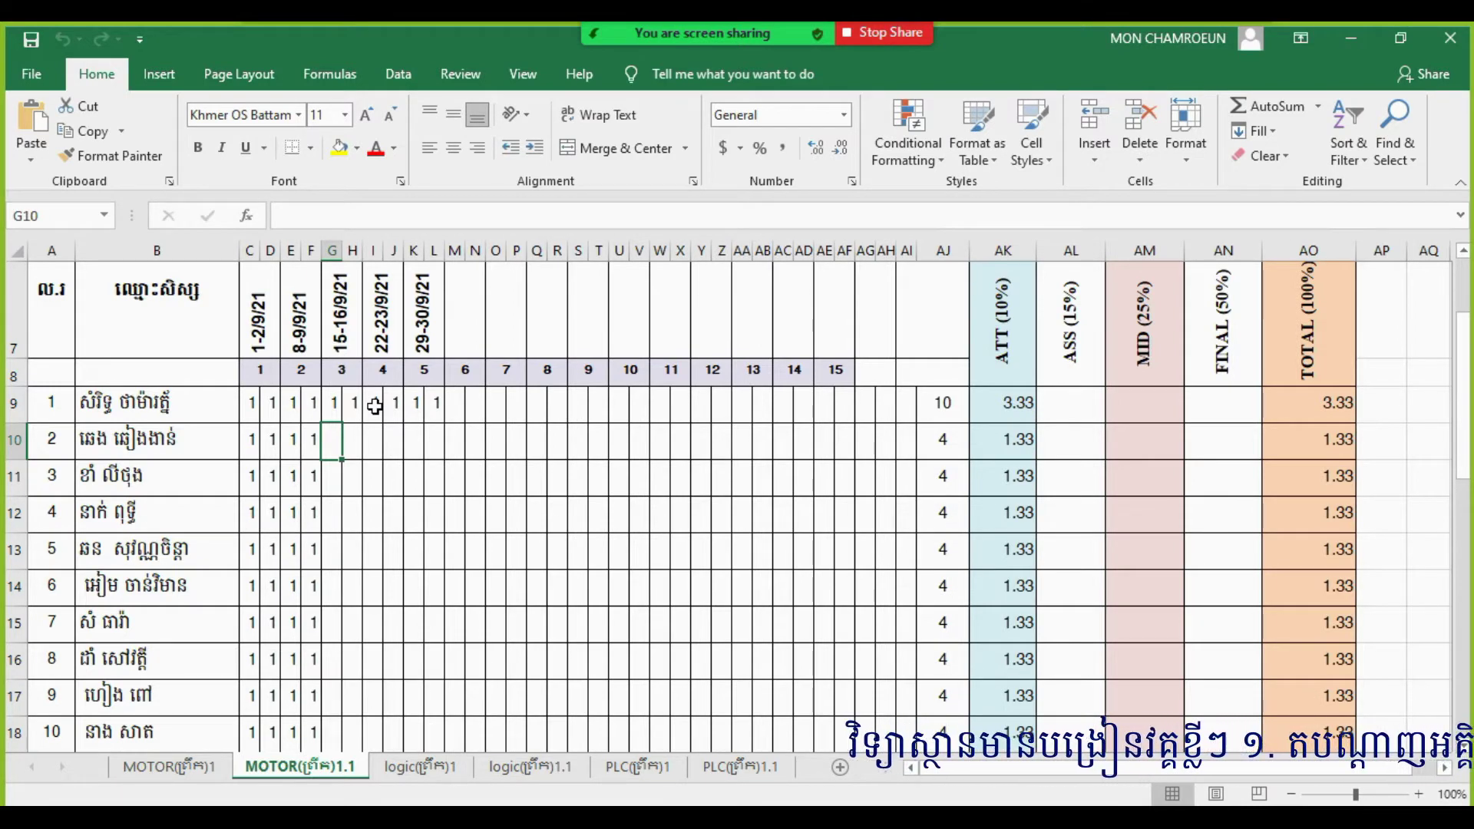
# Check student 1's week-4 and week-5 marks in K9 and L9, then select L10
pyautogui.click(413, 409)
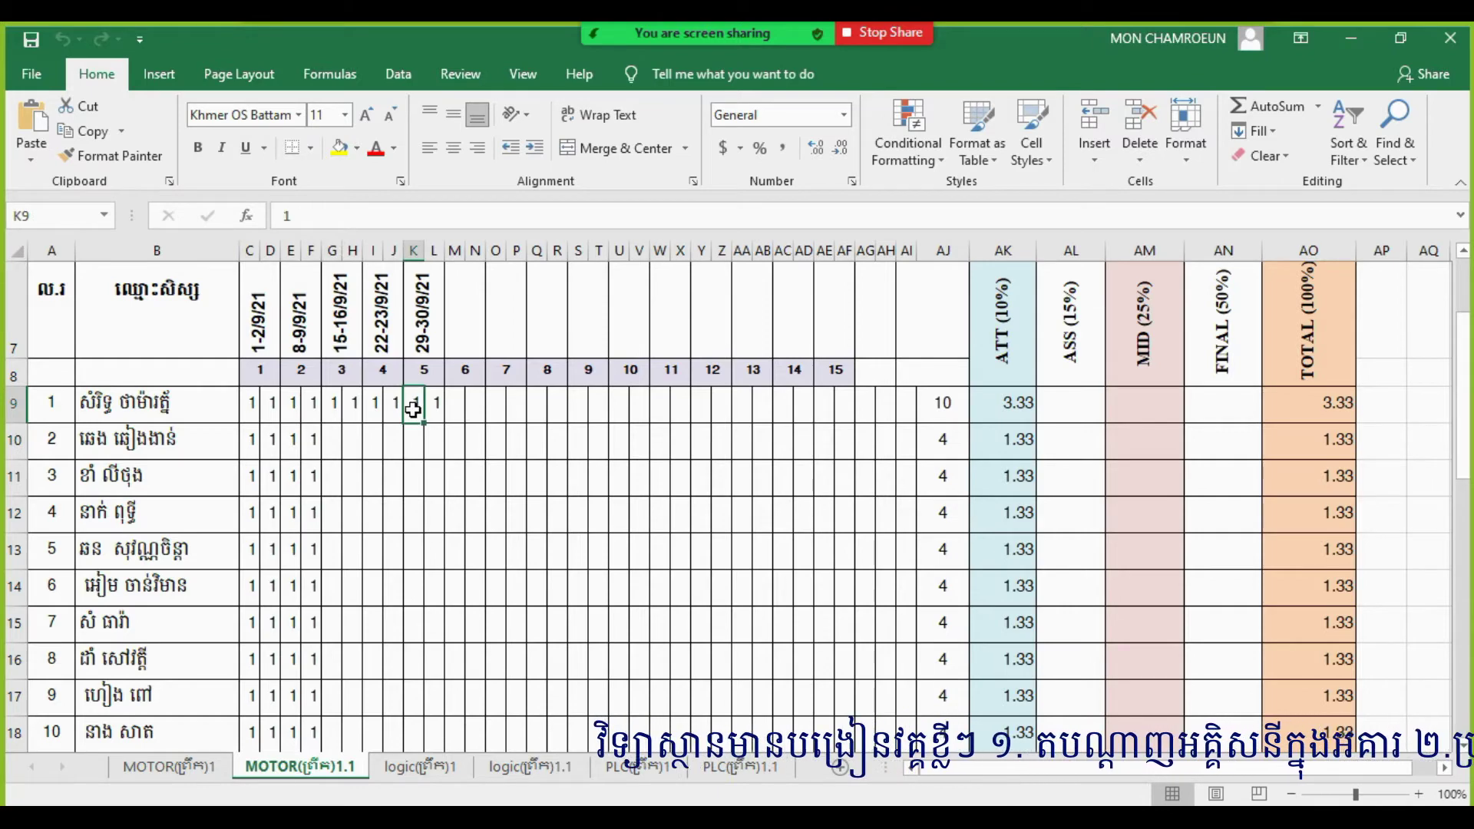
pyautogui.click(436, 400)
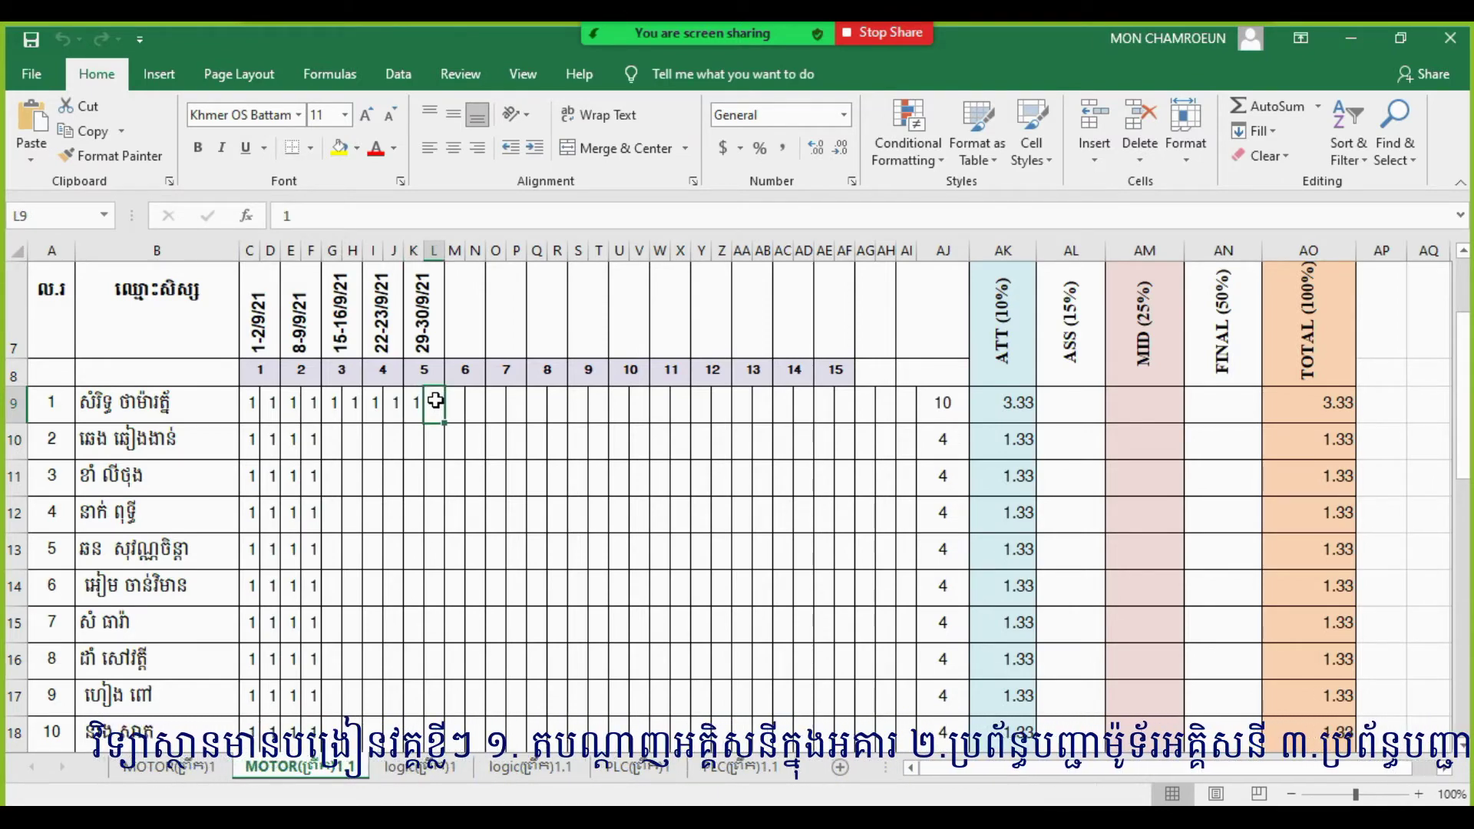
pyautogui.click(435, 439)
pyautogui.click(437, 415)
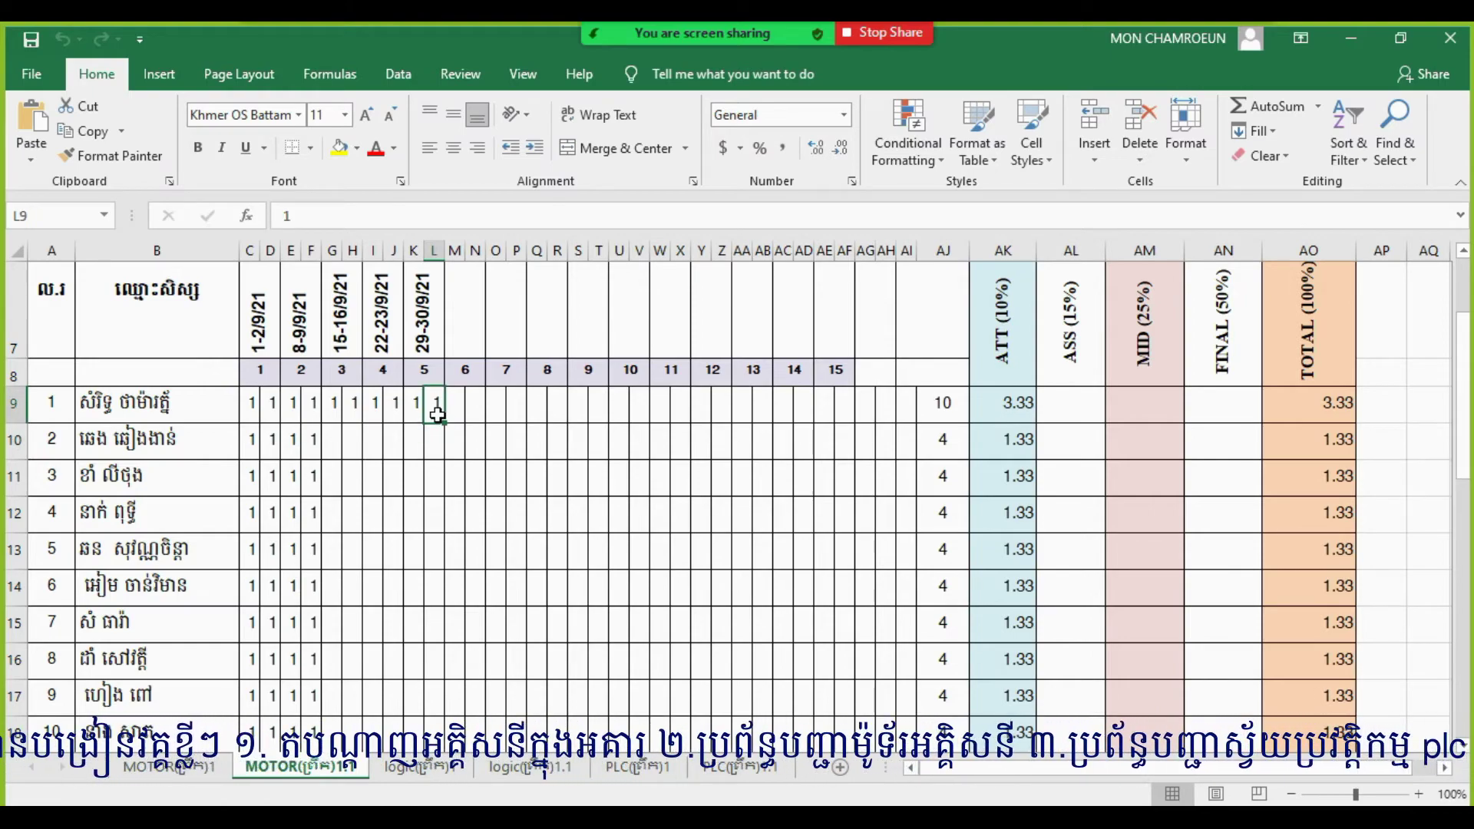
pyautogui.click(437, 441)
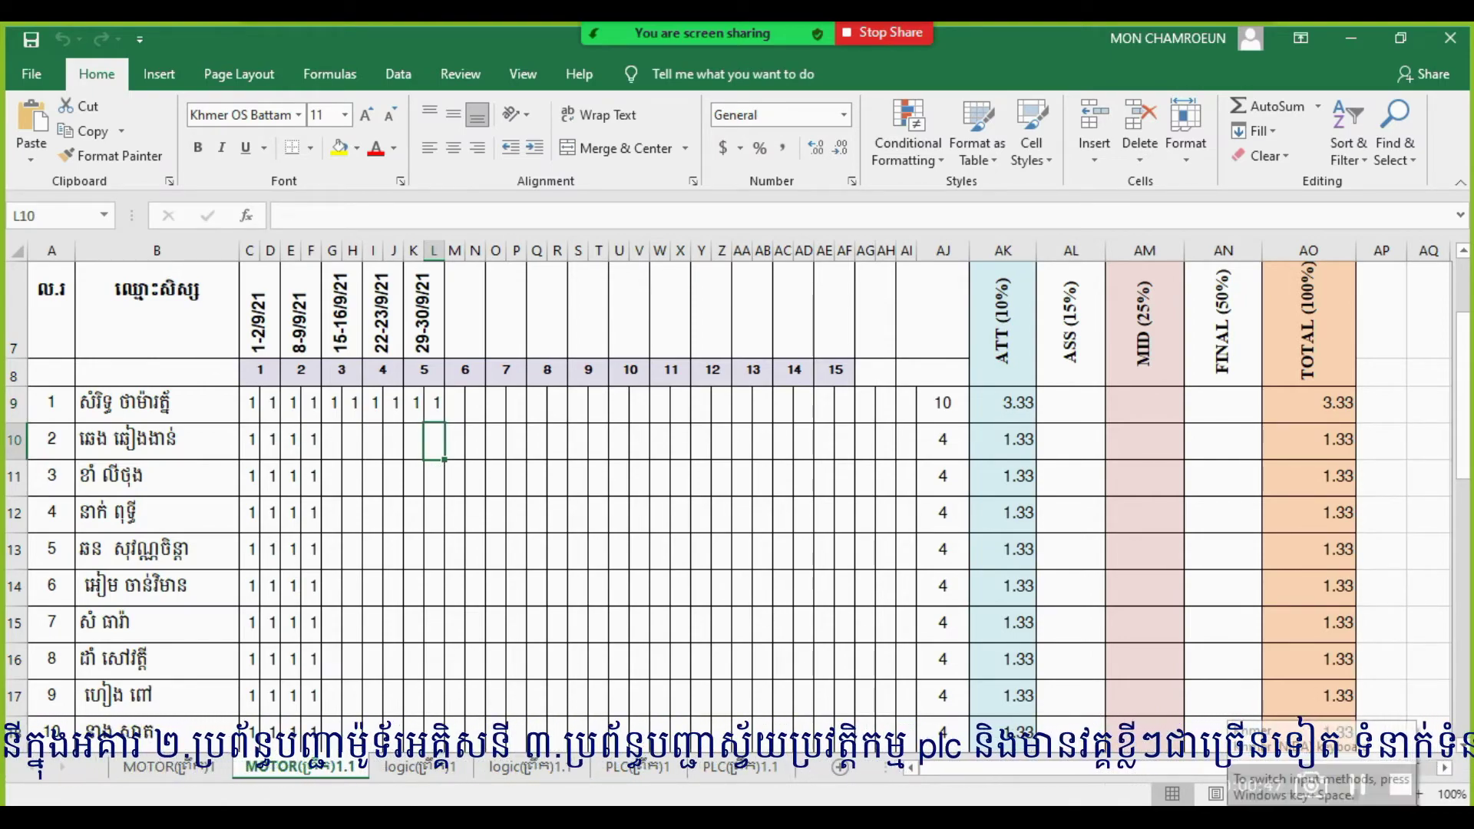
# Switch the typing language from Khmer to ENG English
pyautogui.press('super+space')
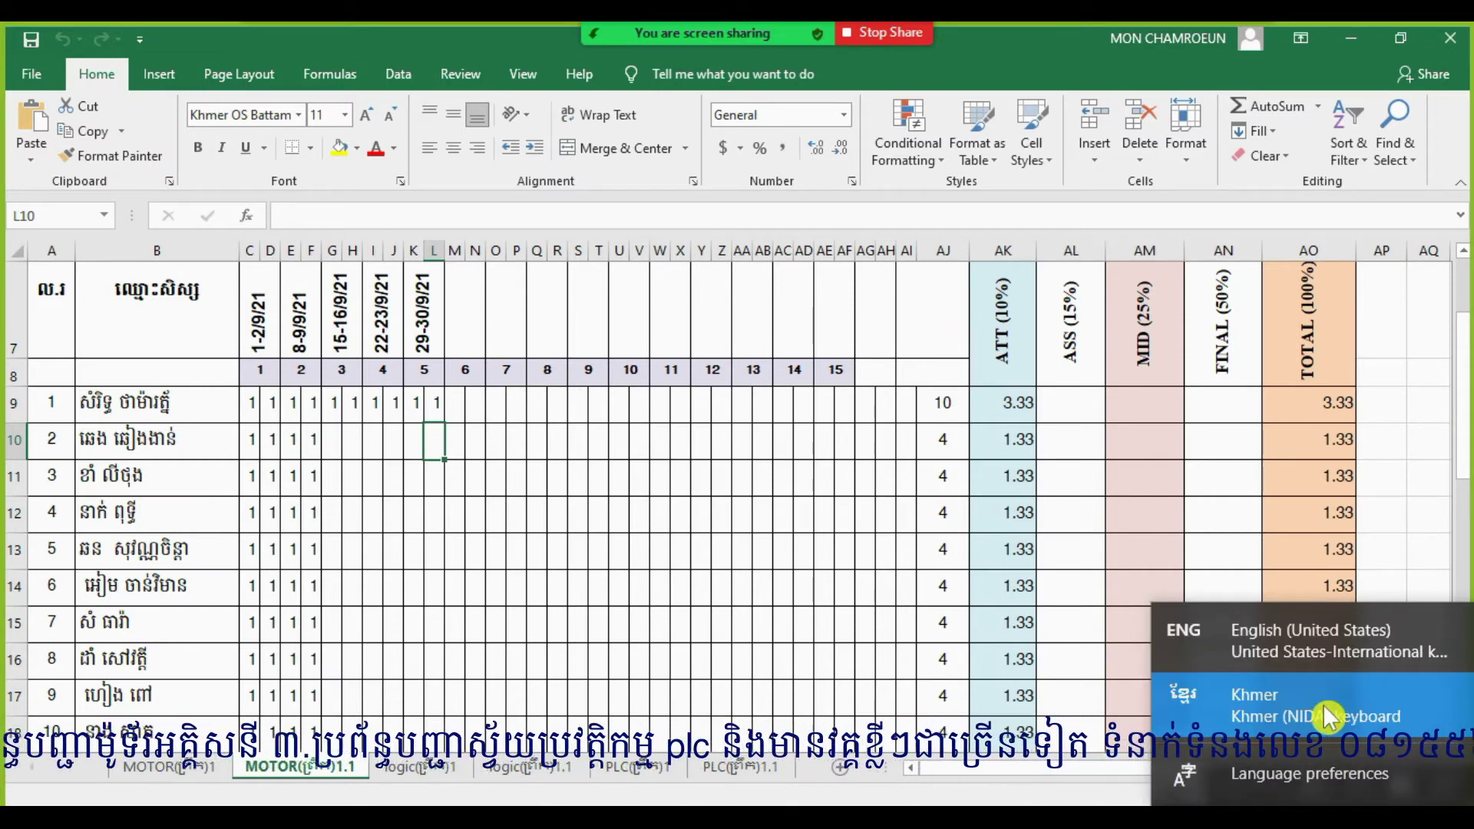
pyautogui.click(1305, 639)
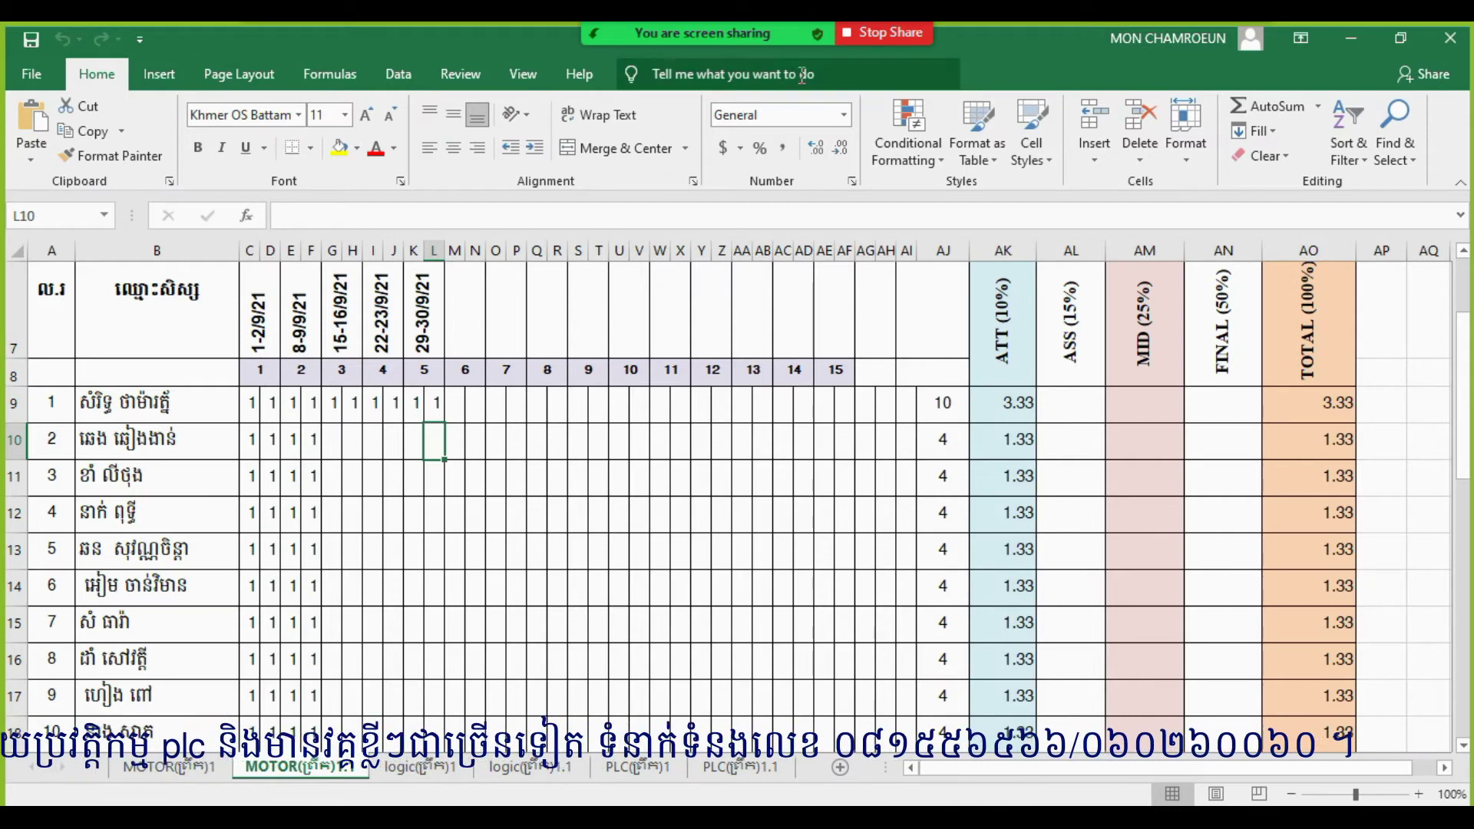
pyautogui.moveTo(789, 37)
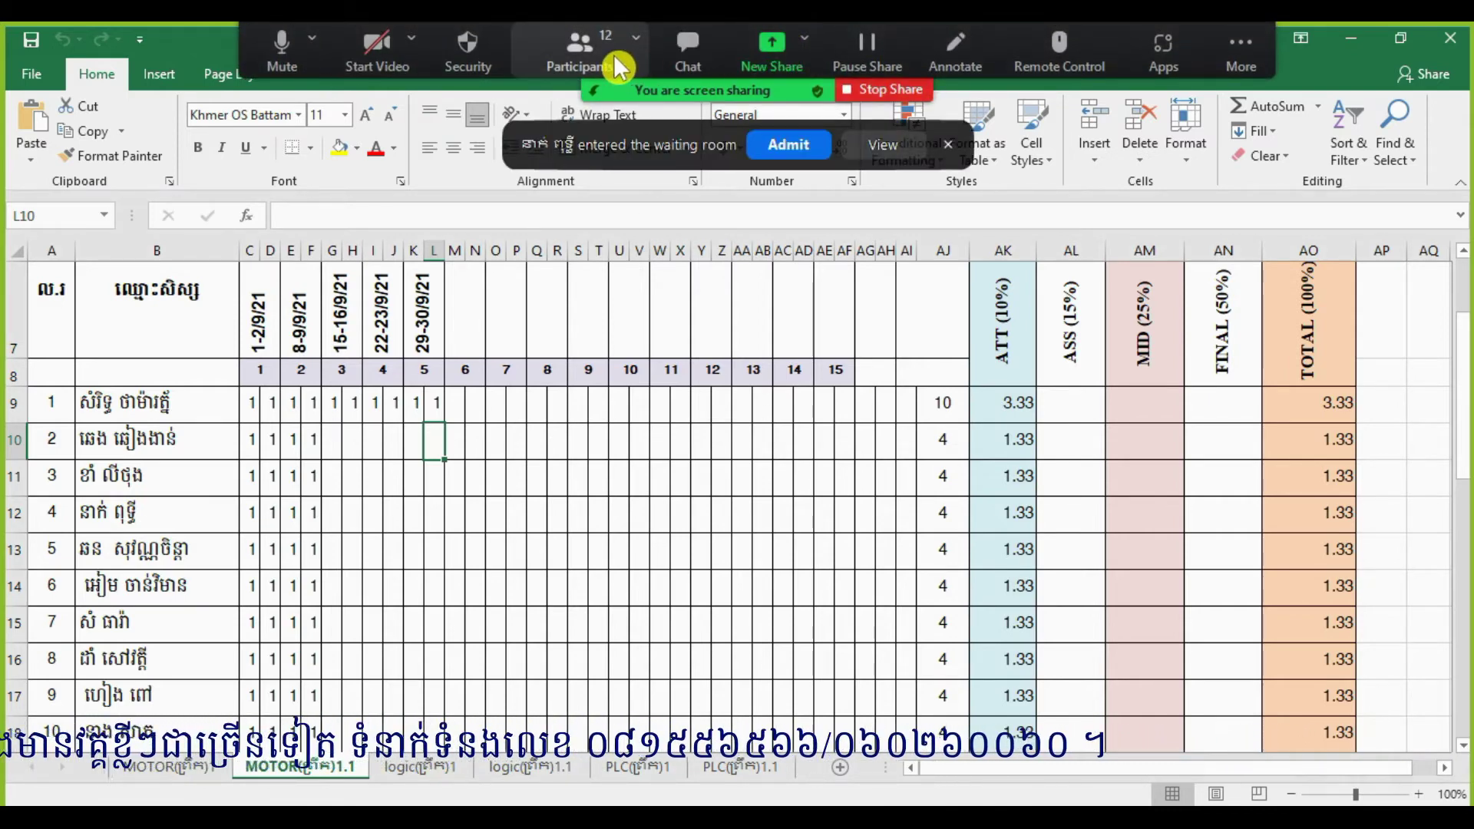
pyautogui.click(594, 63)
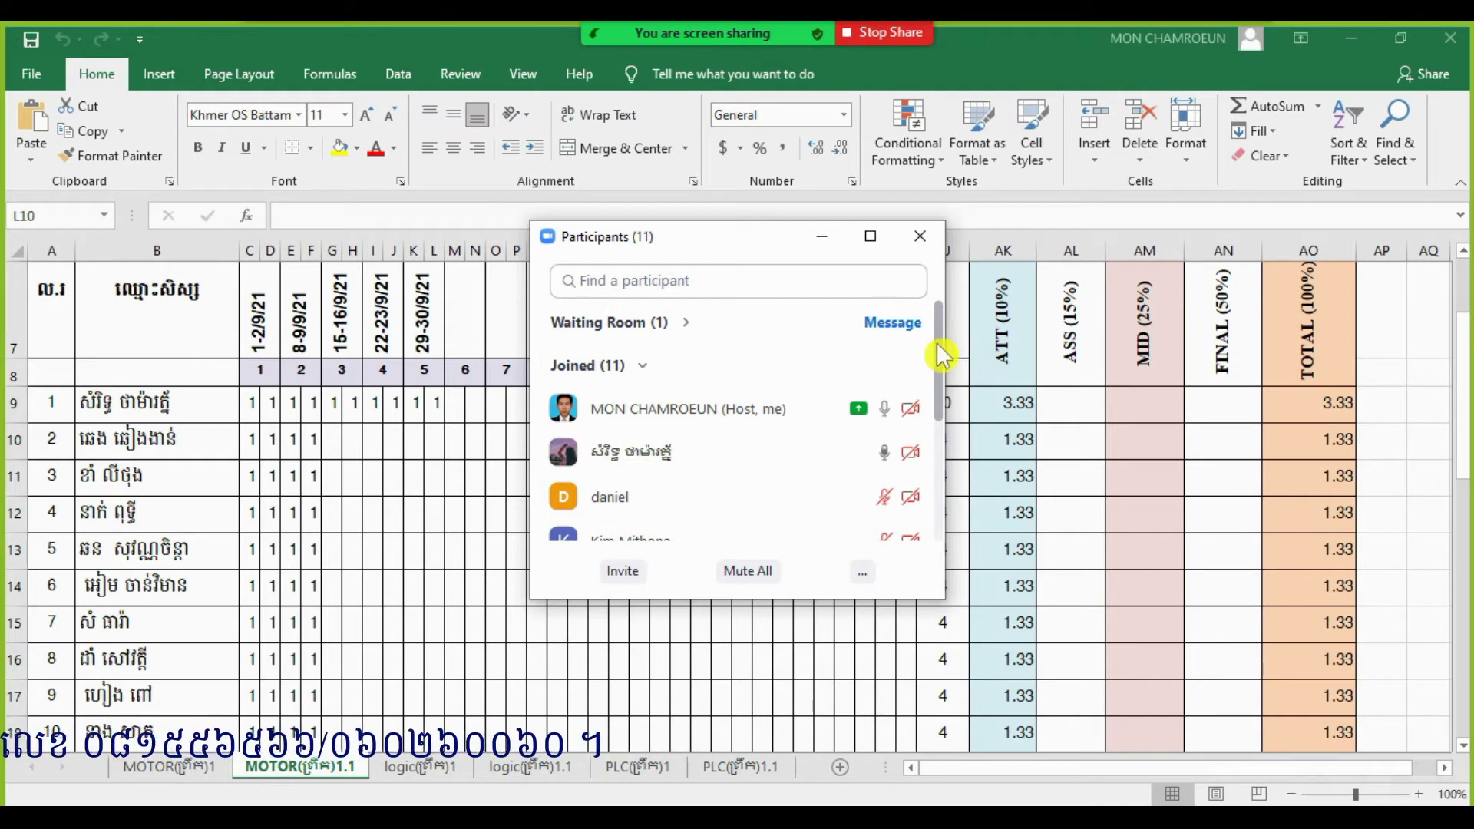
pyautogui.moveTo(942, 368); pyautogui.dragTo(952, 487)
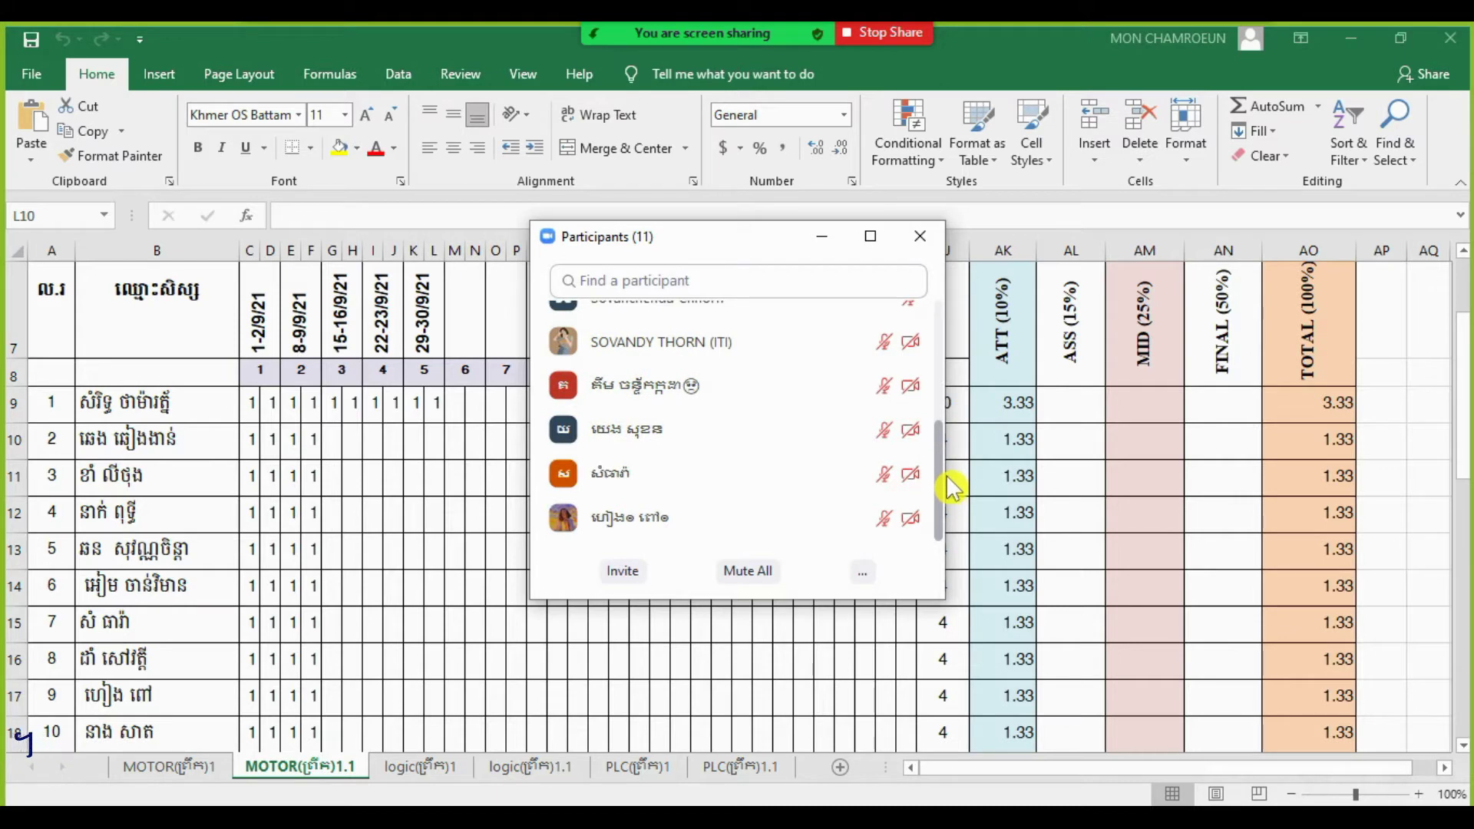
pyautogui.click(838, 238)
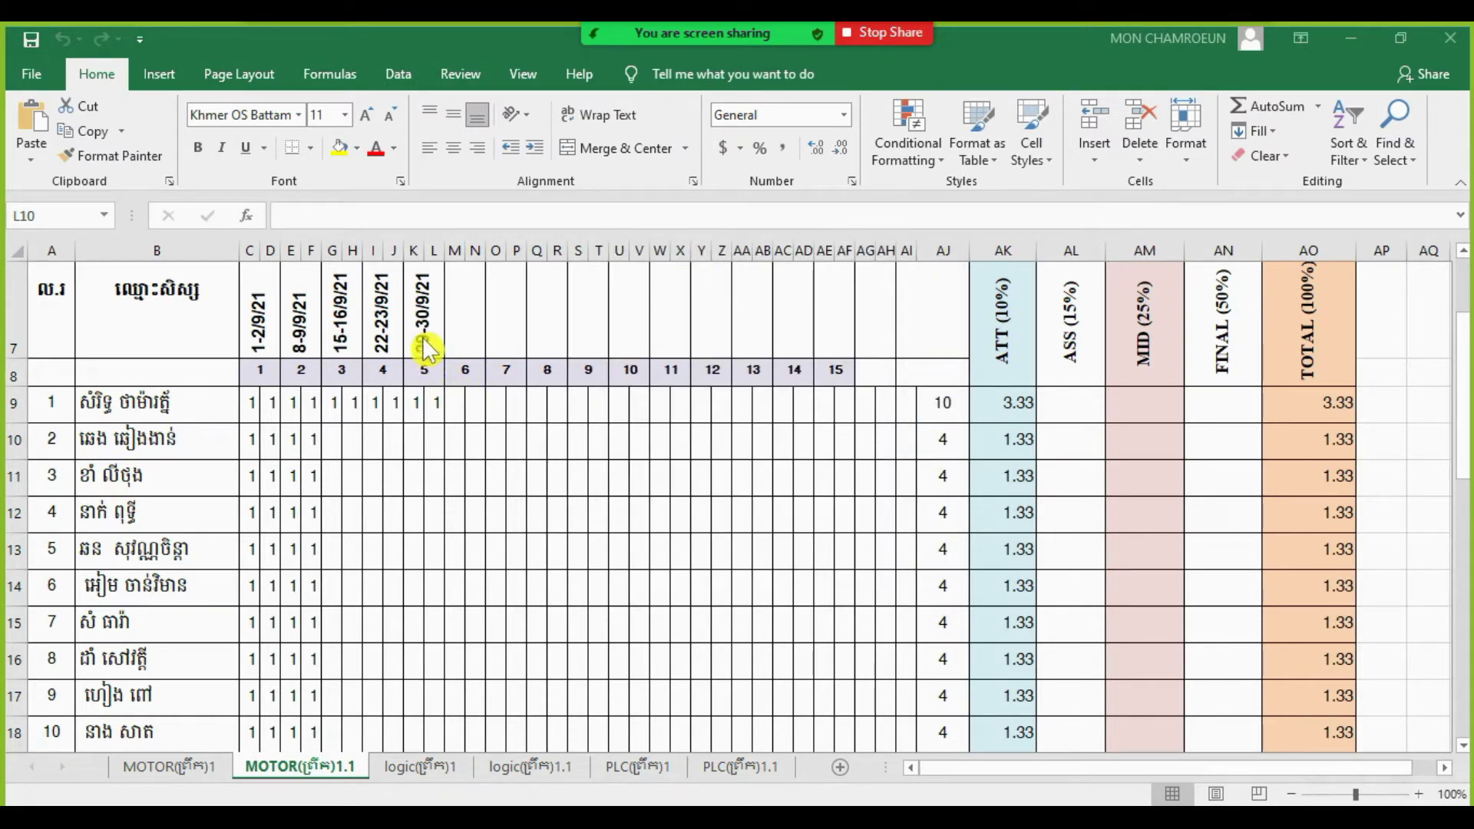
# Enter week-5 marks 0, 1, 0, 1 for students 2–5 in L10:L13
pyautogui.click(431, 435)
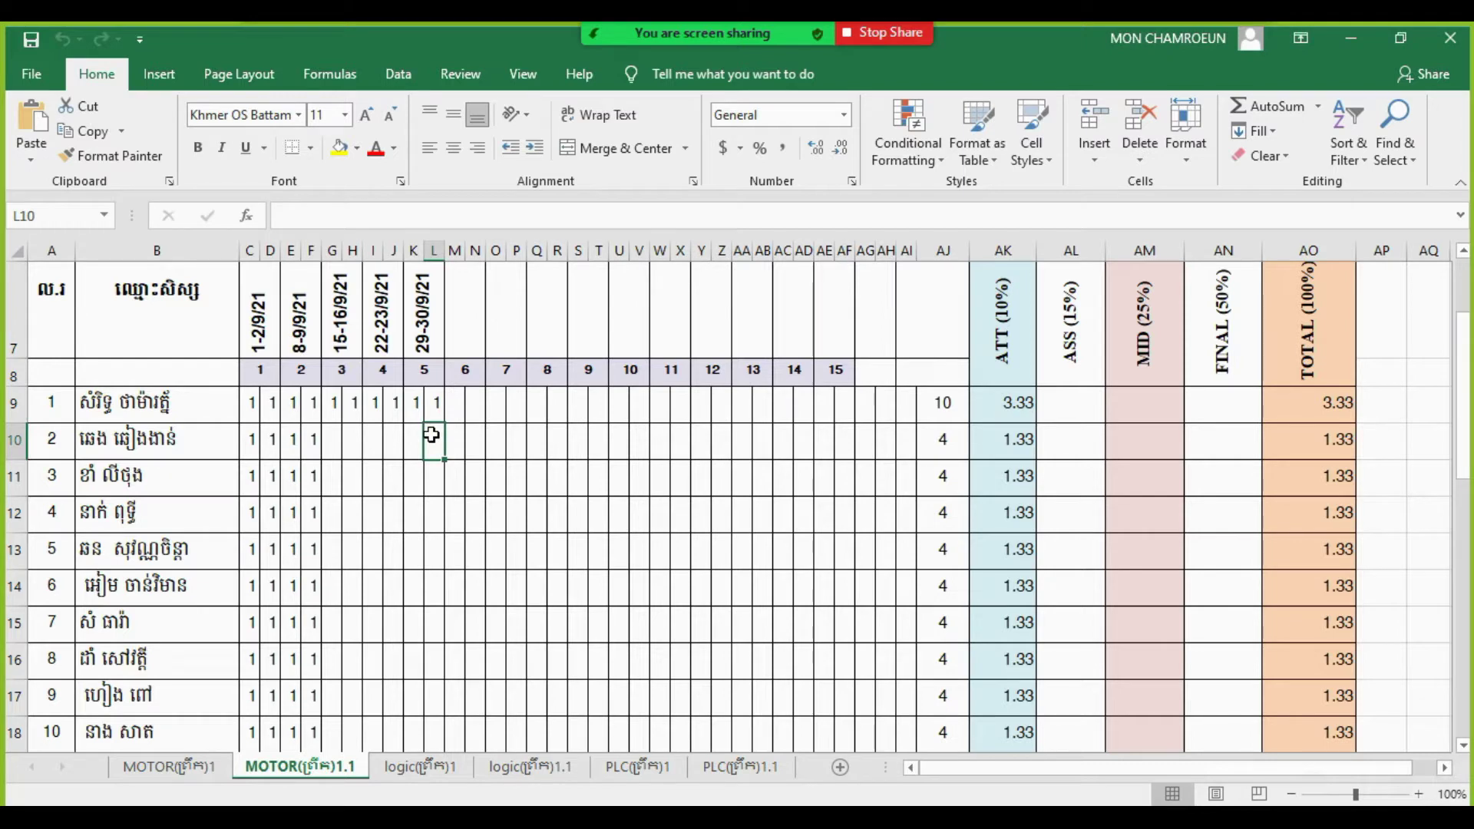
pyautogui.write('0')
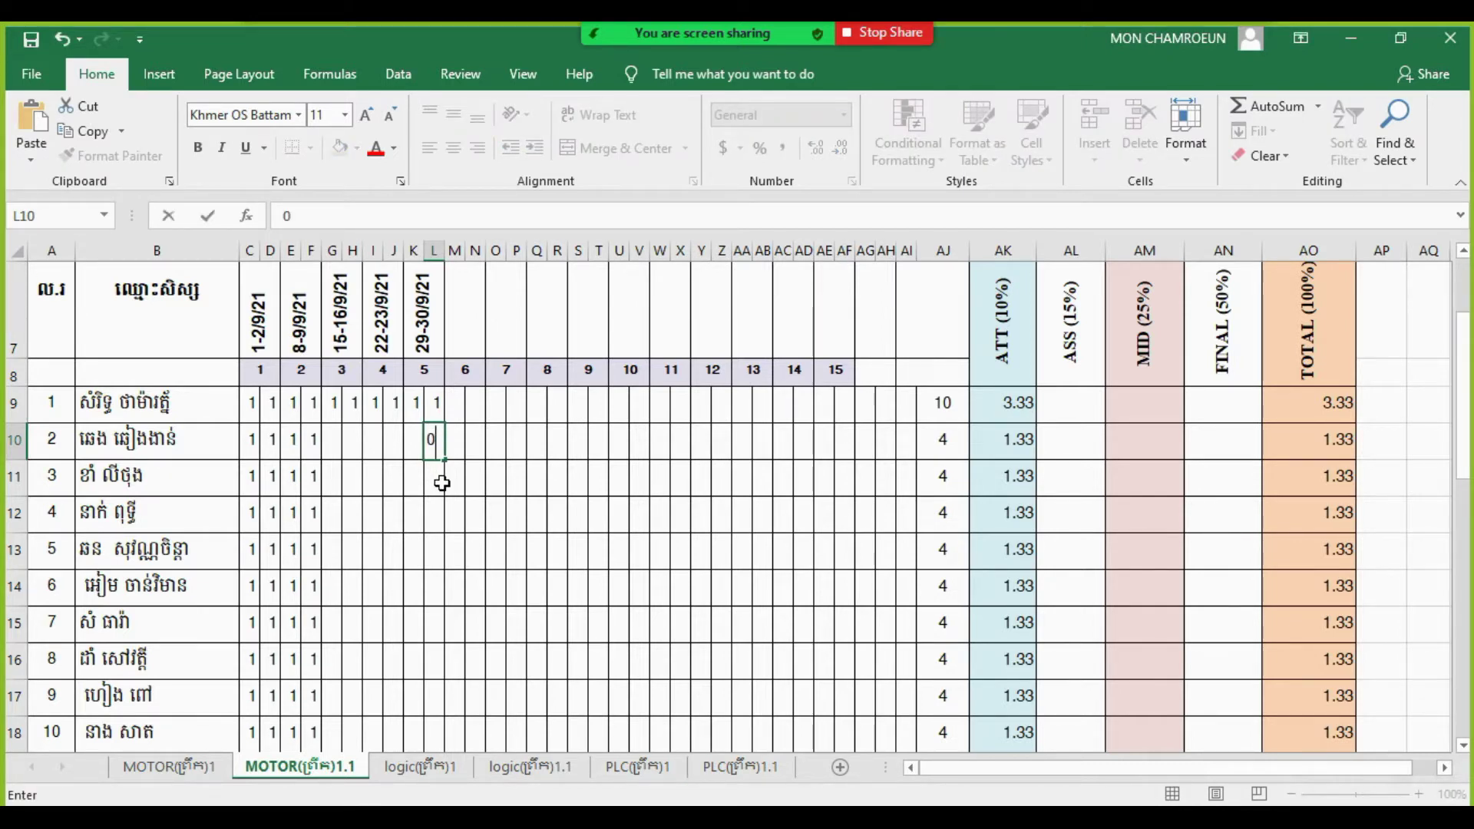
pyautogui.click(435, 480)
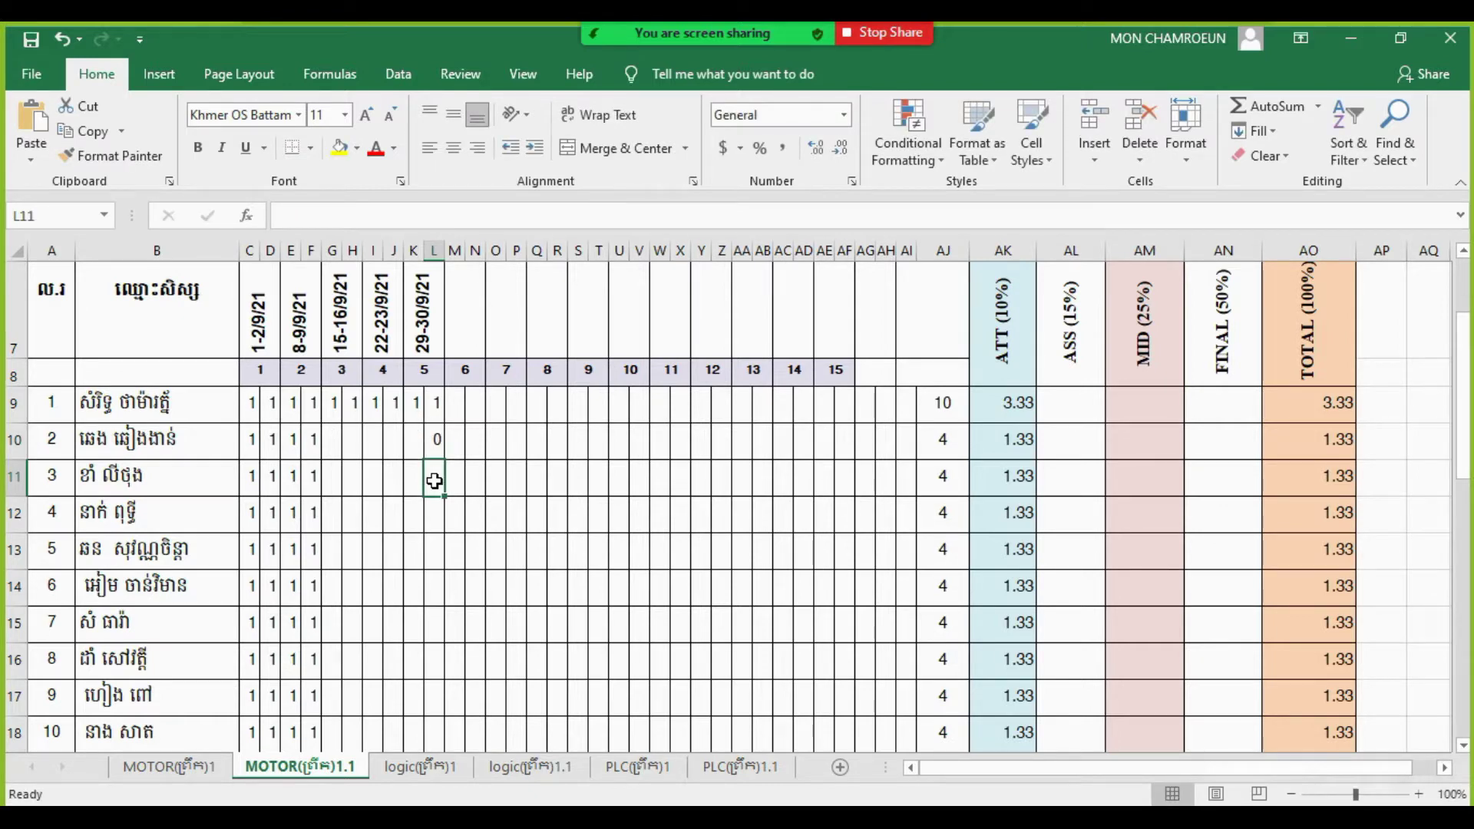
pyautogui.write('1')
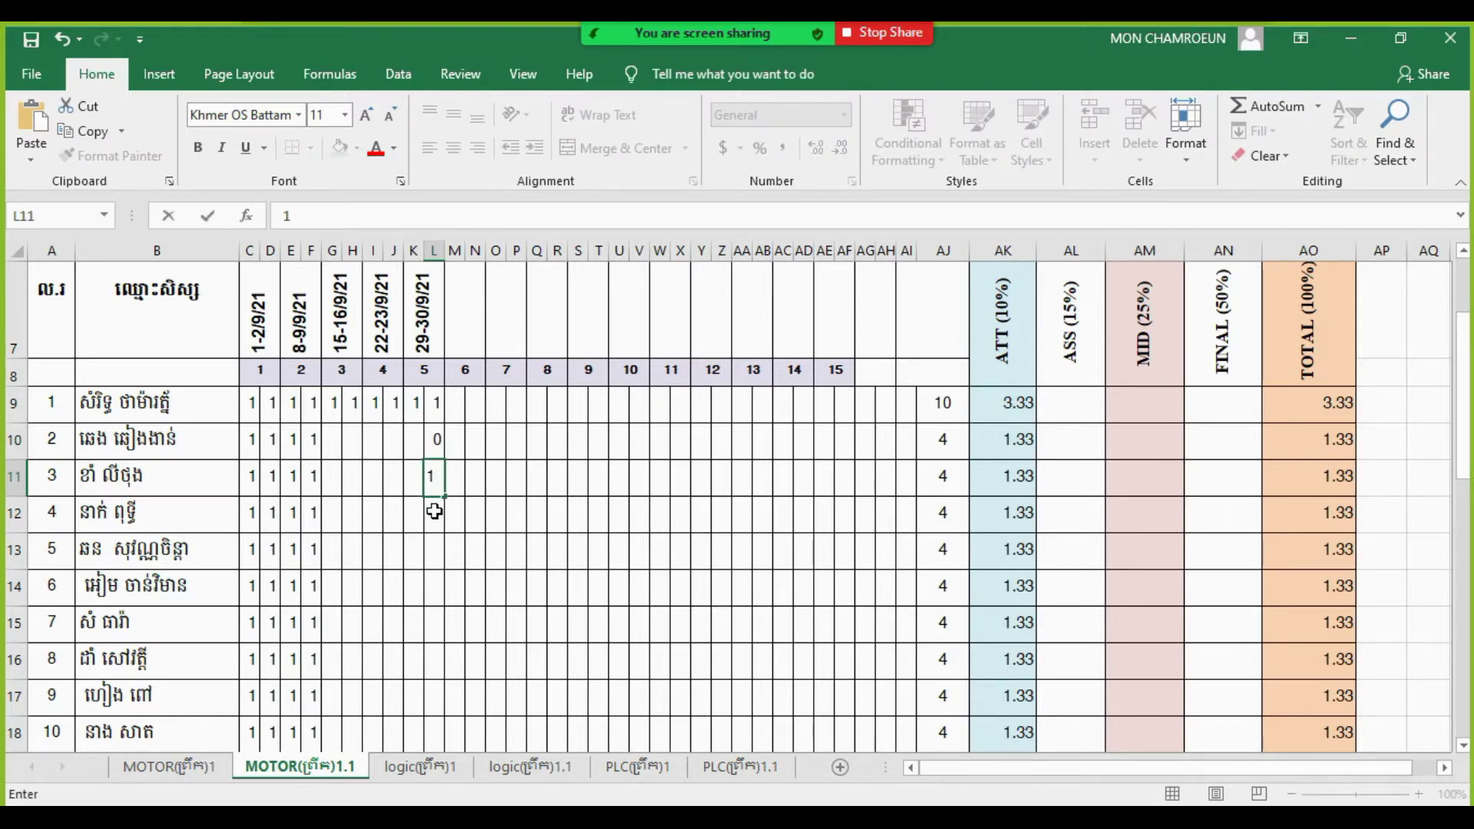
pyautogui.click(434, 513)
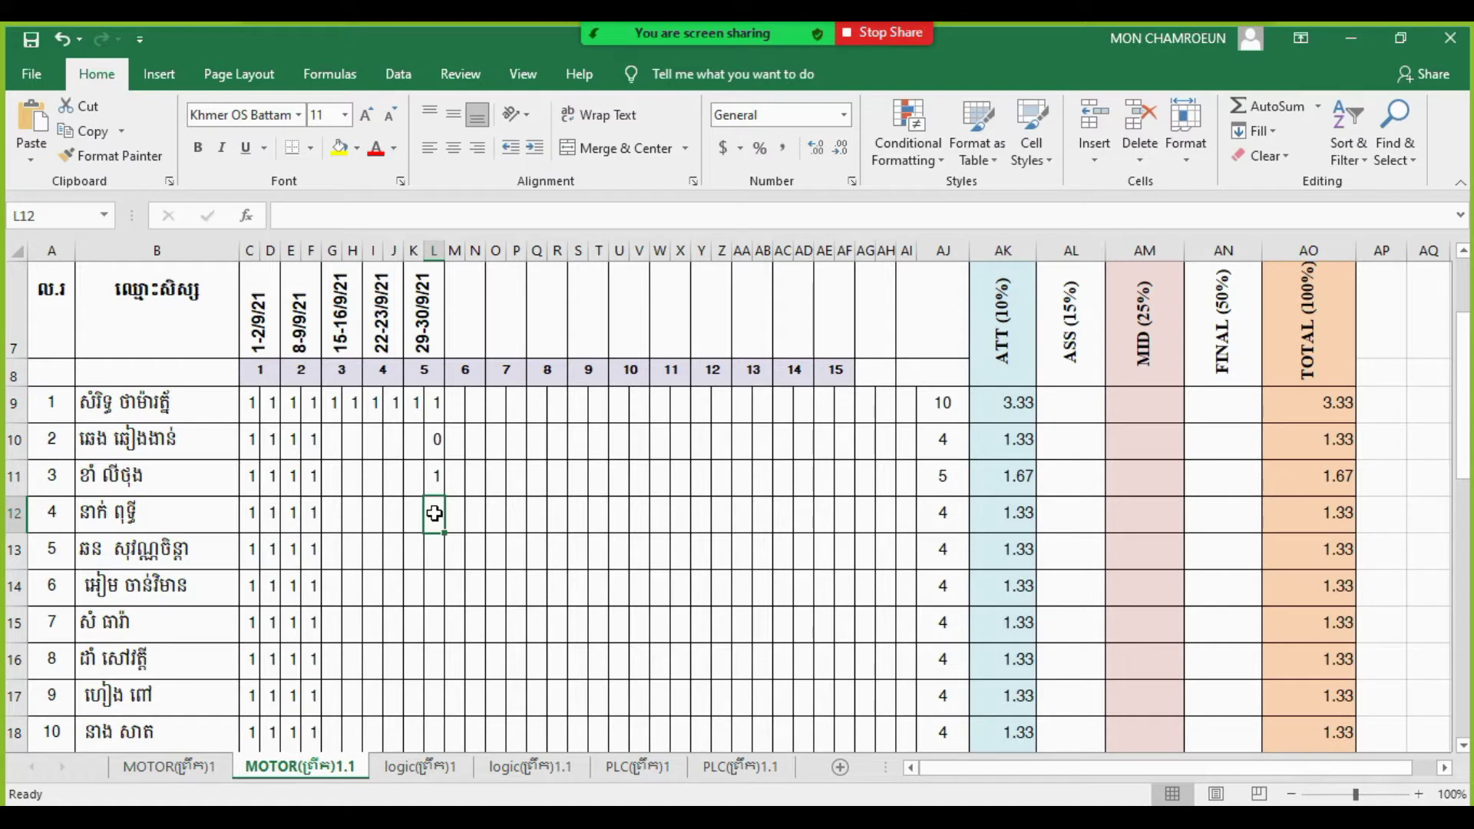
pyautogui.write('0')
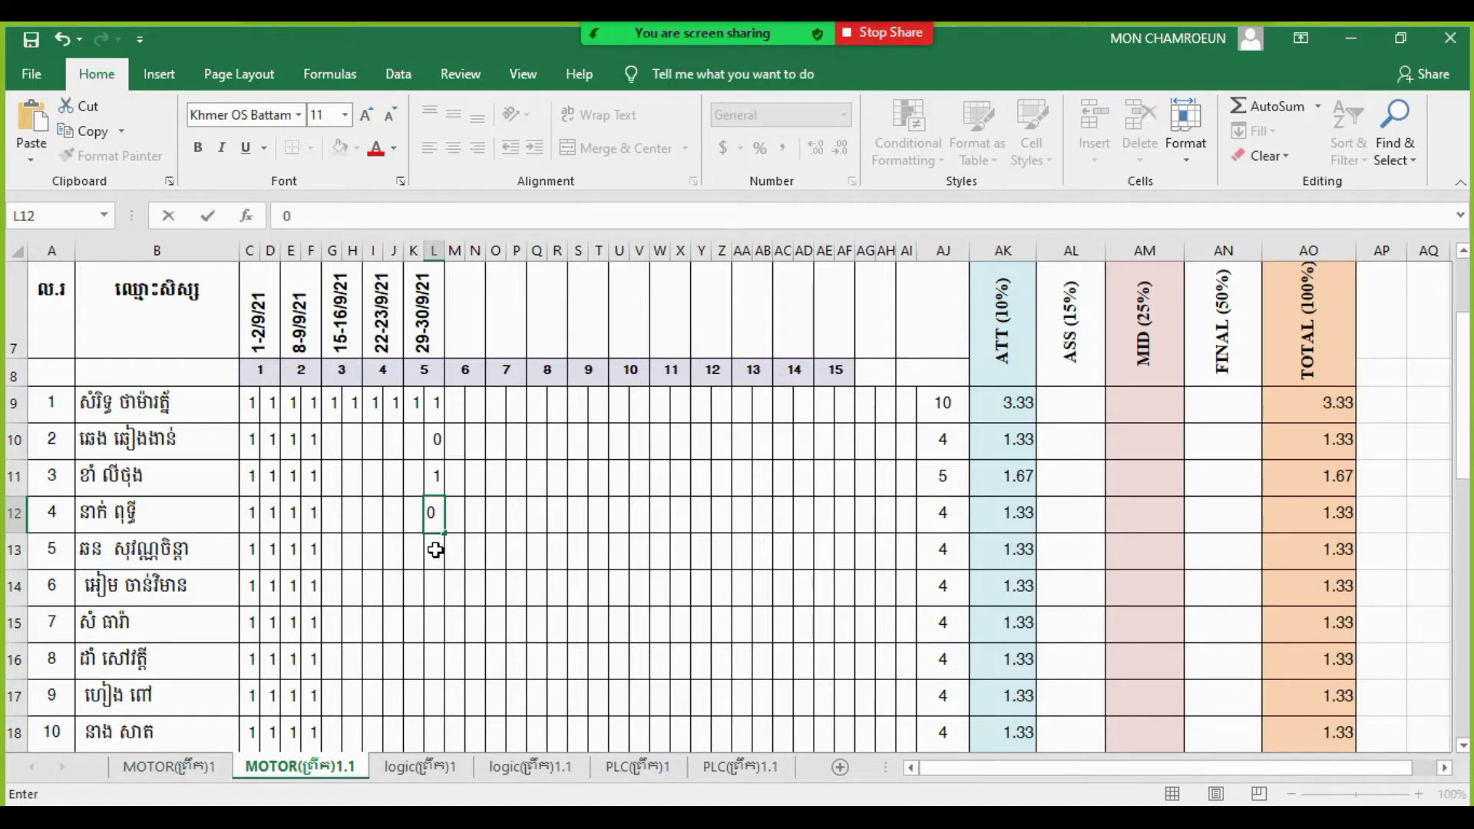
pyautogui.click(435, 550)
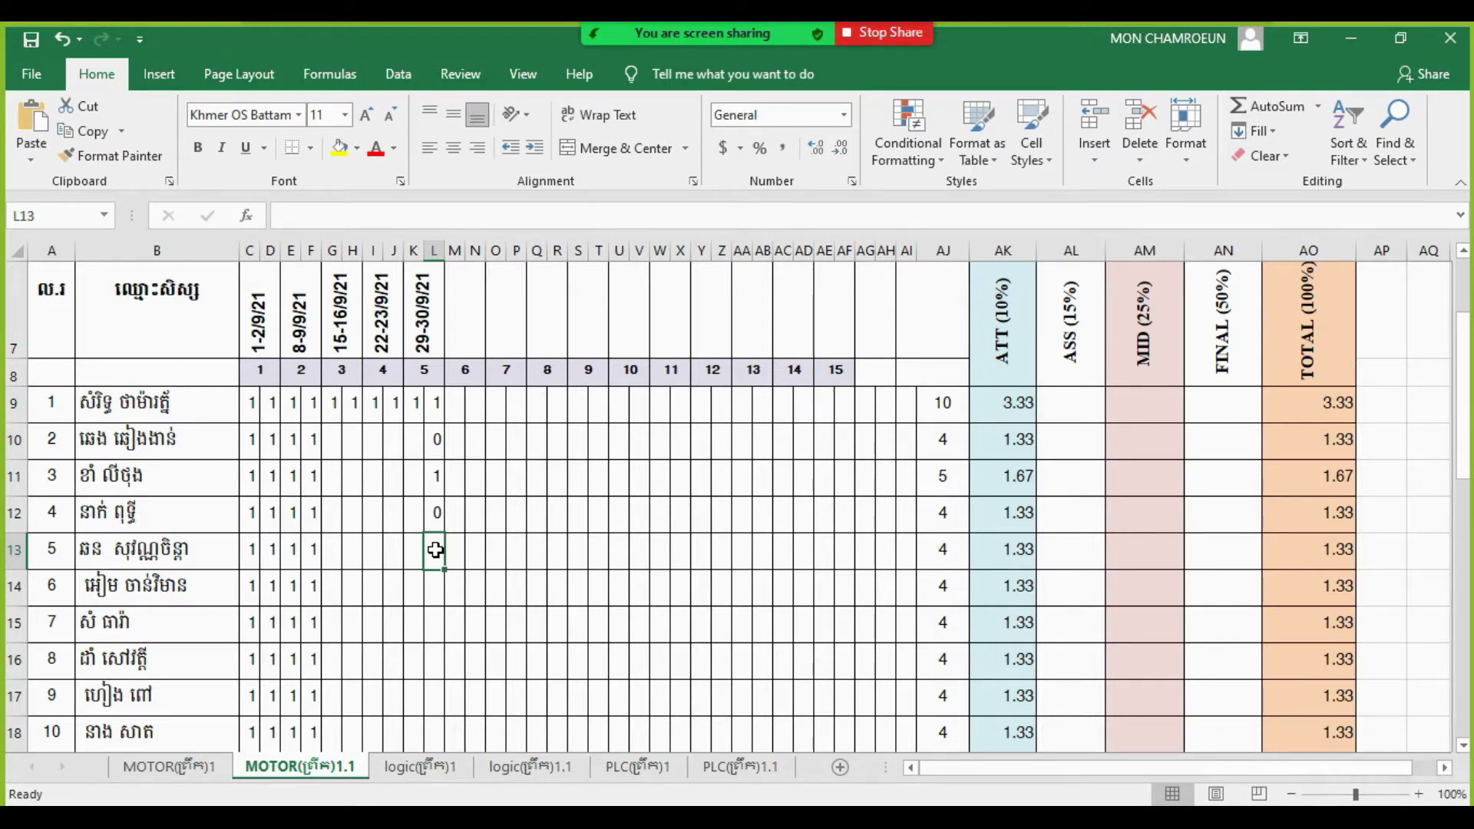
pyautogui.write('1')
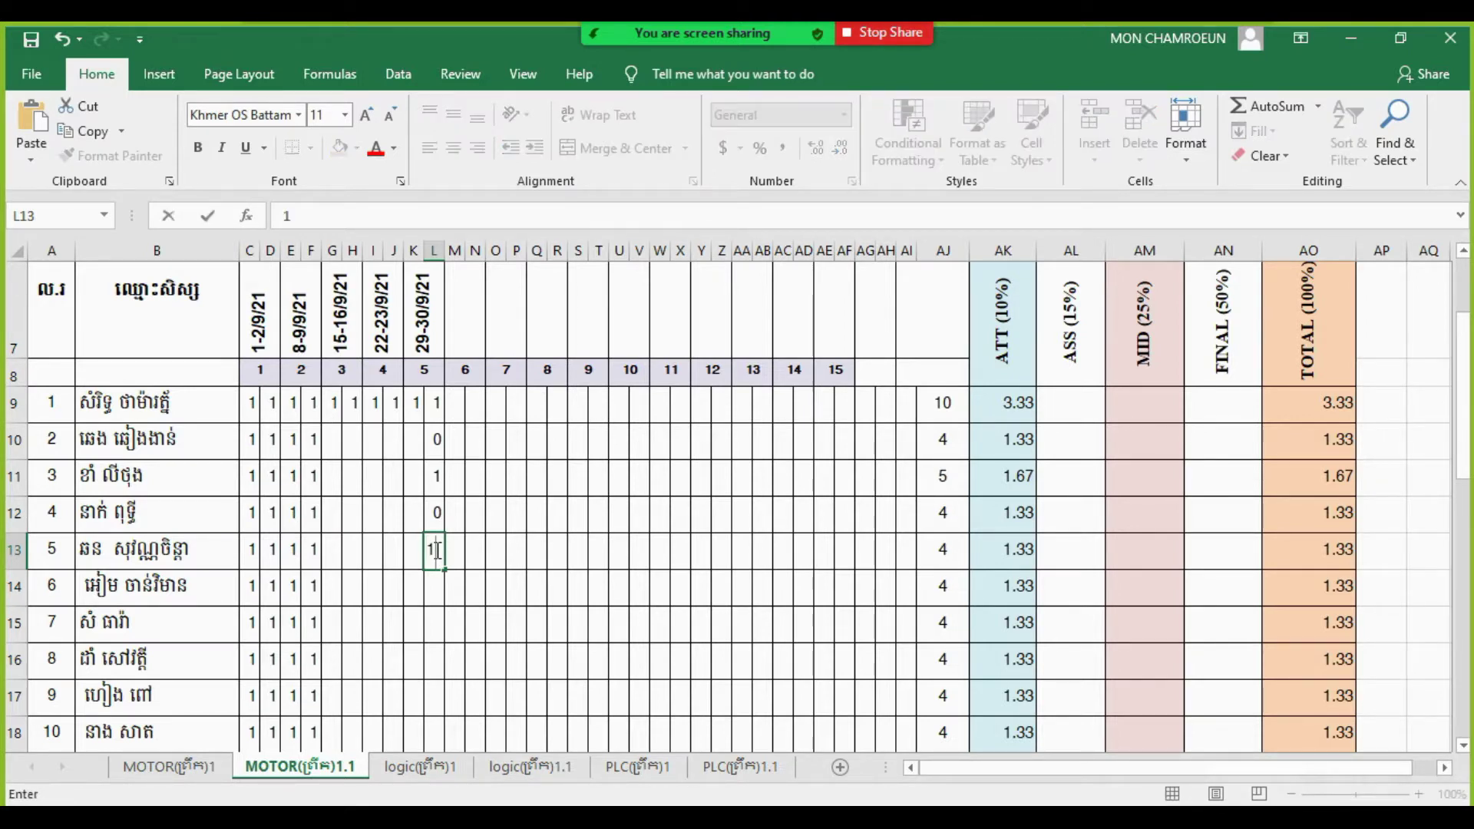
pyautogui.click(433, 591)
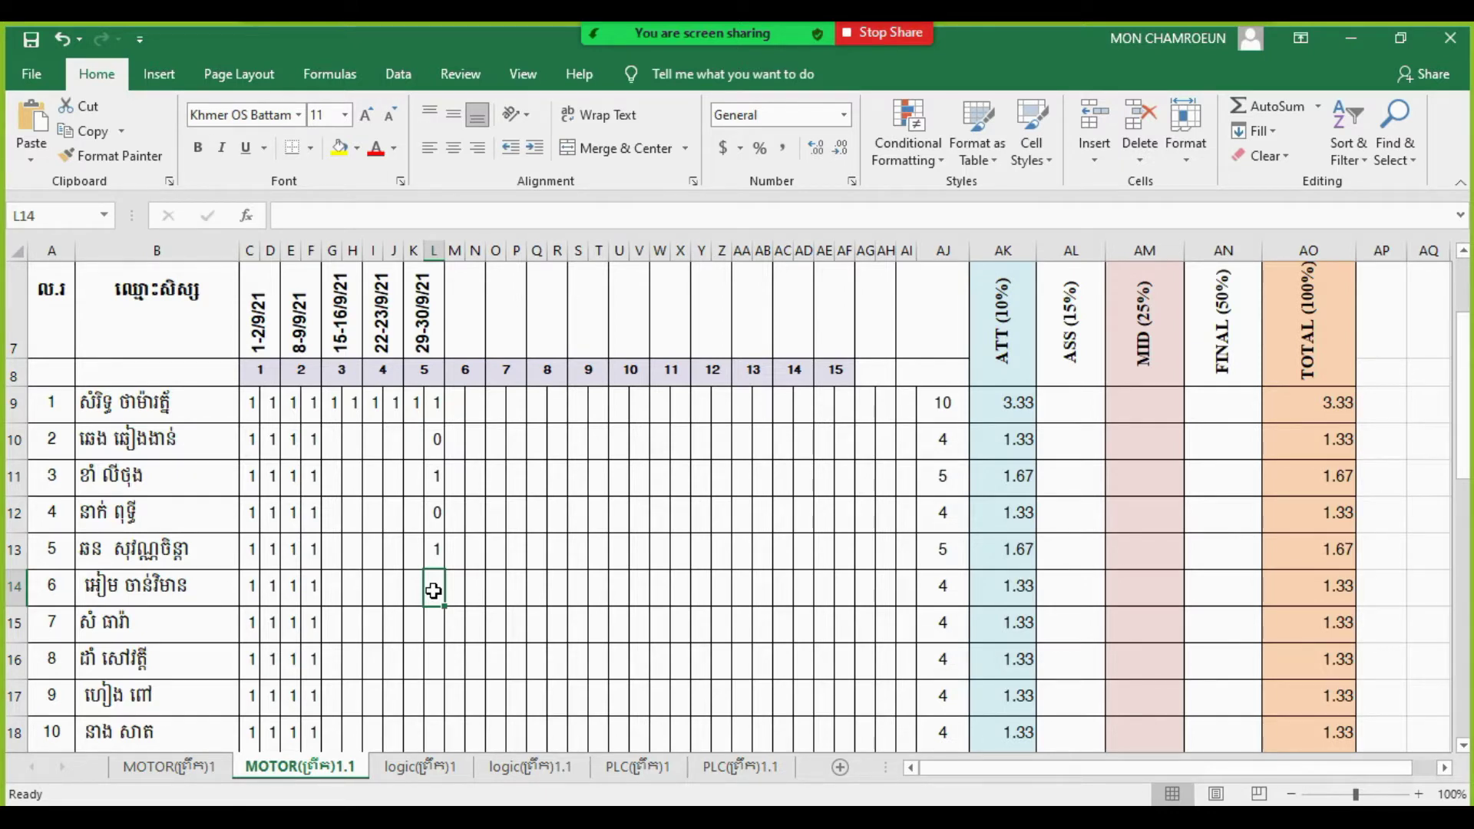
# Enter week-5 marks 0, 1, 0, 1, 0 for students 6–10 in L14:L18
pyautogui.moveTo(744, 34)
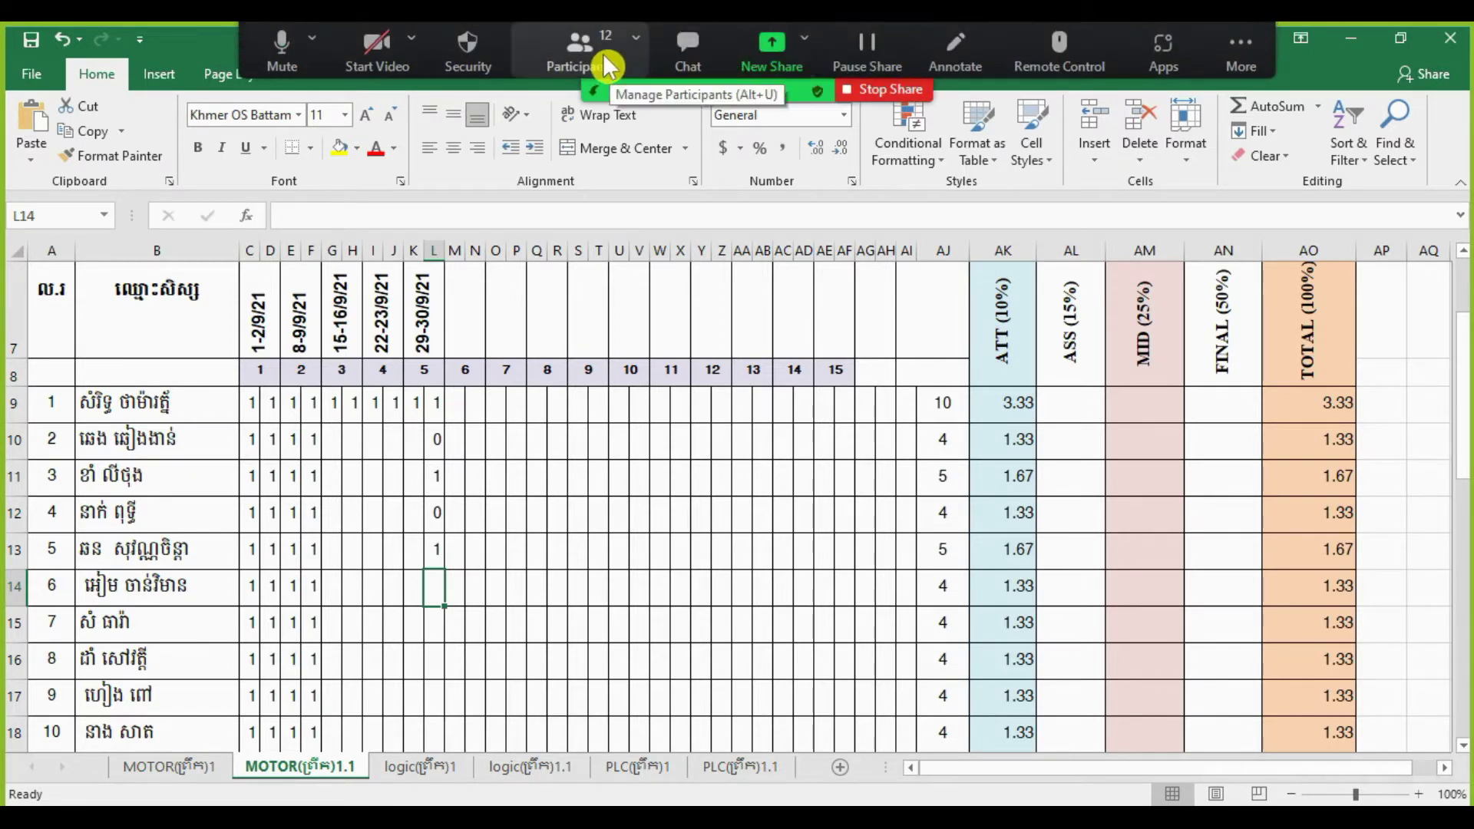
pyautogui.write('0')
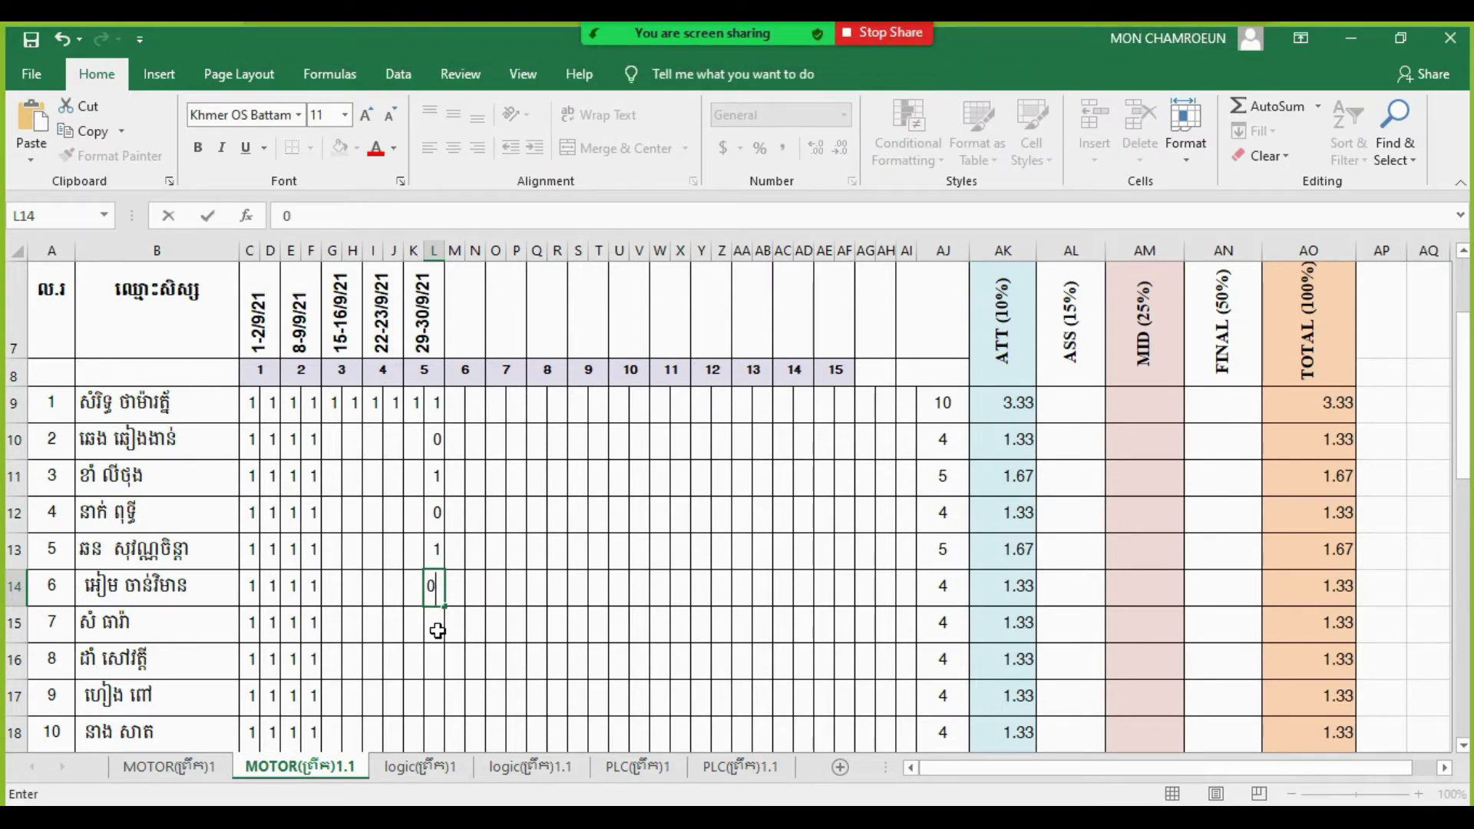
pyautogui.click(437, 631)
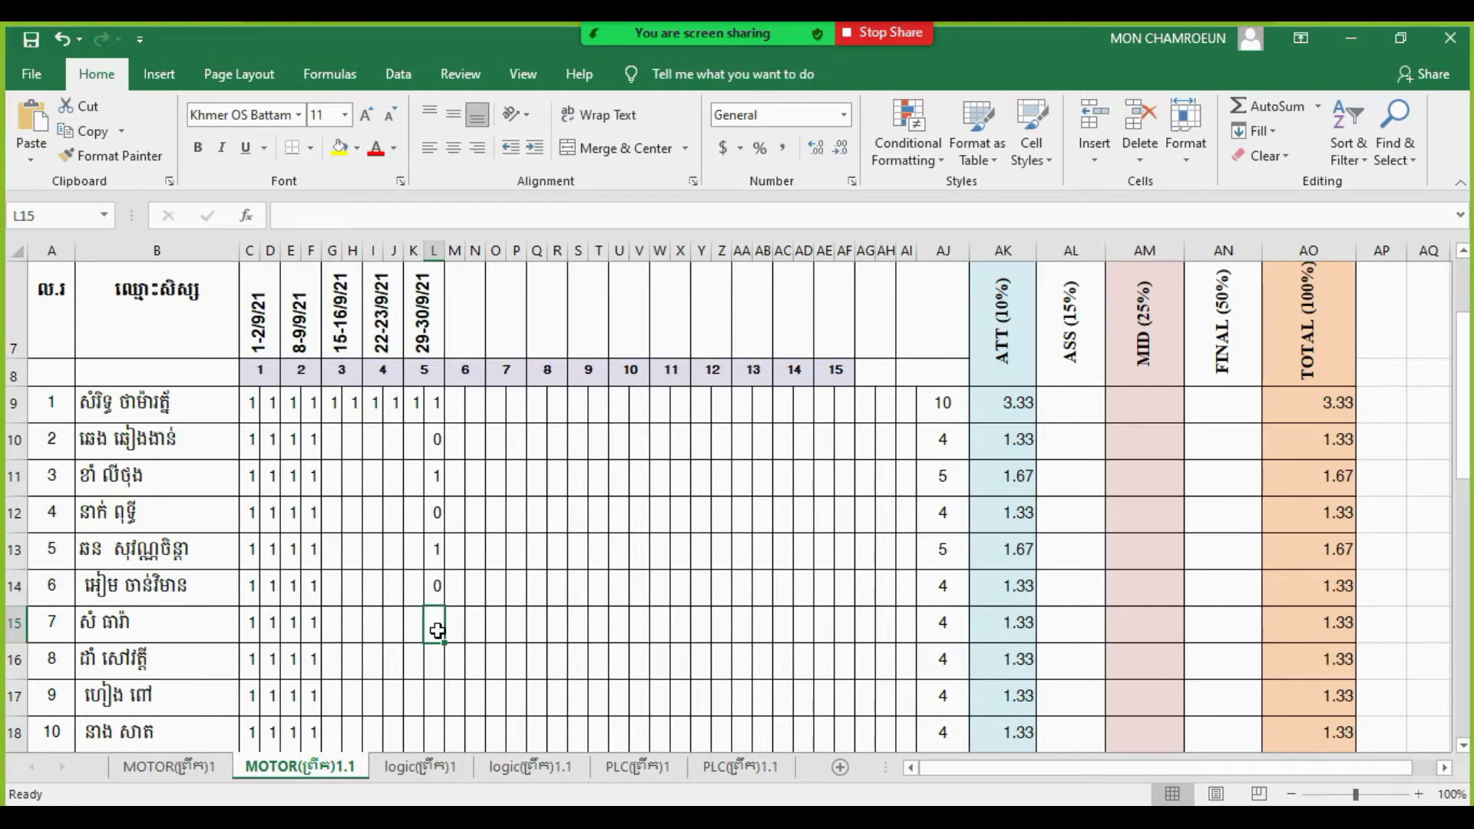
pyautogui.write('1')
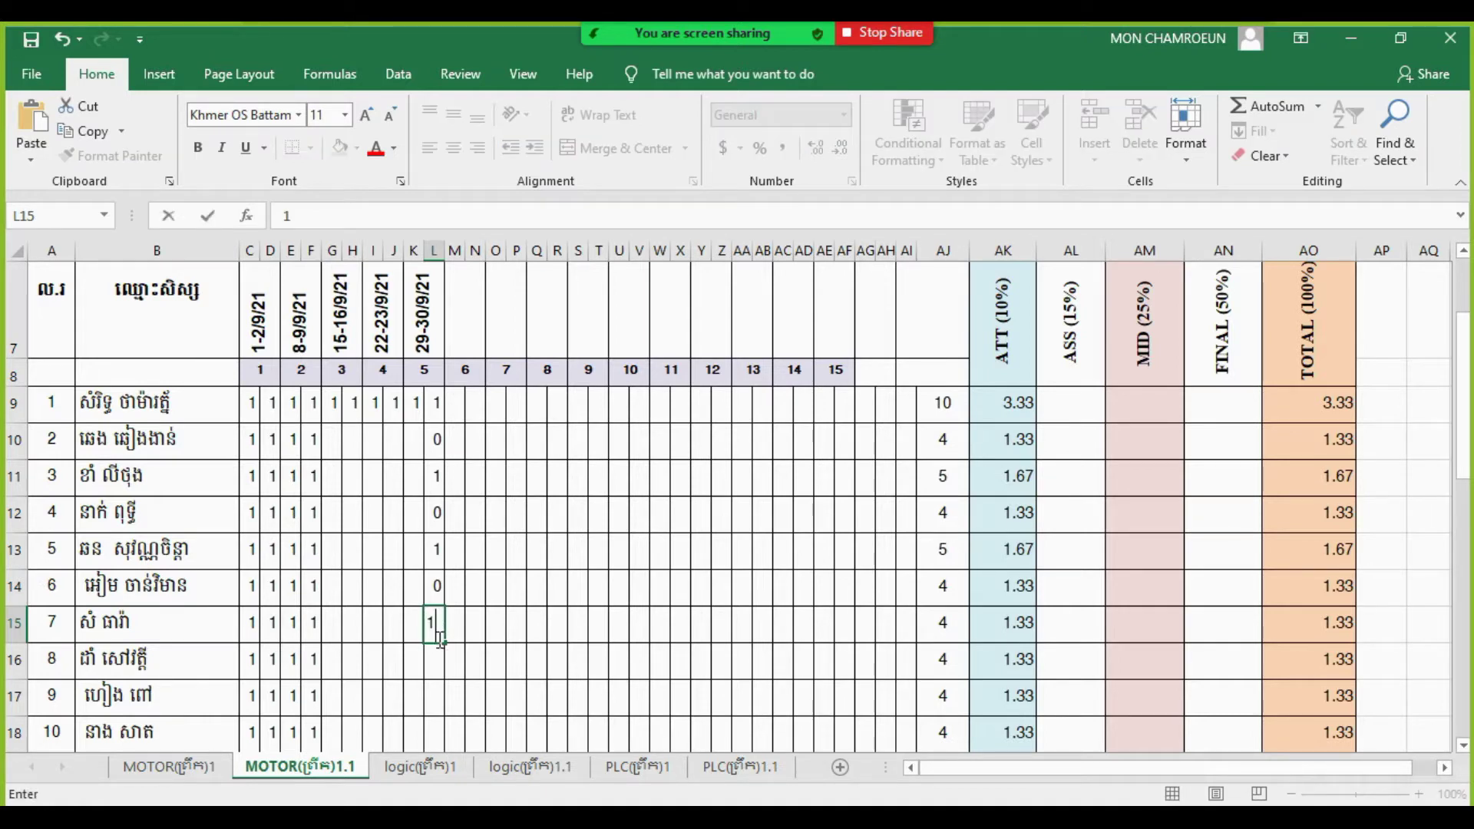
pyautogui.click(436, 661)
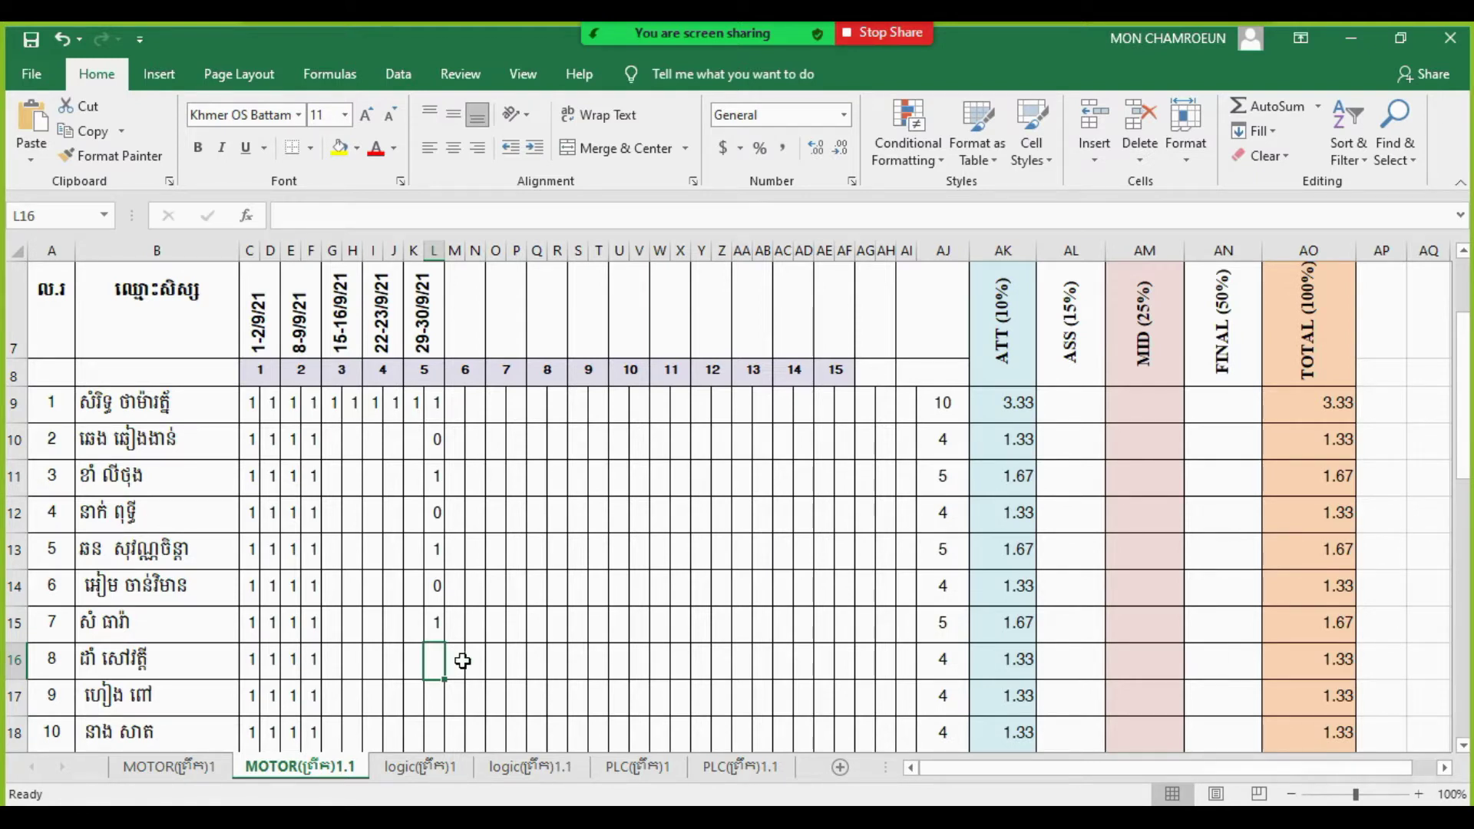
pyautogui.write('0')
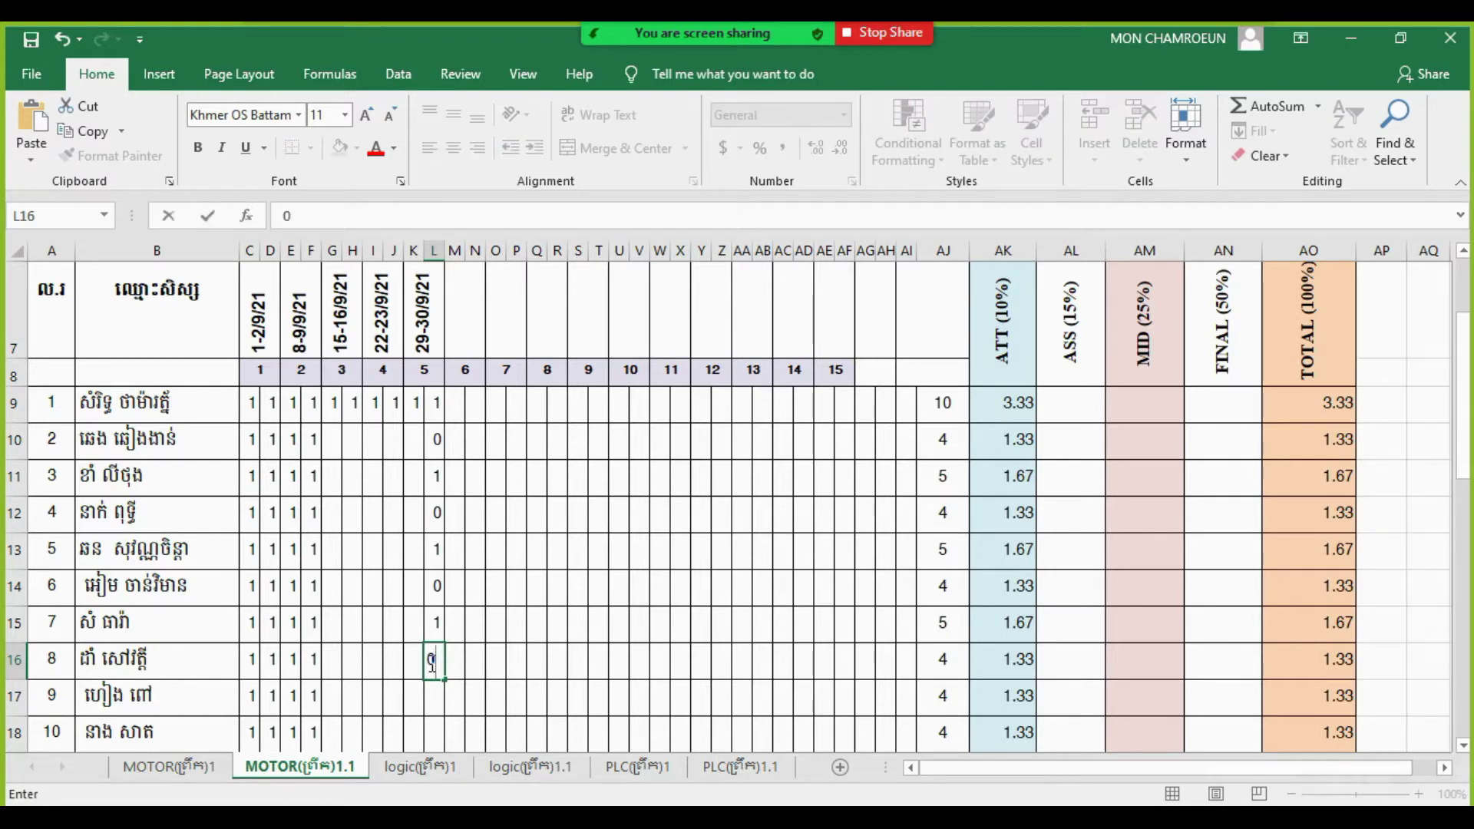
pyautogui.click(430, 697)
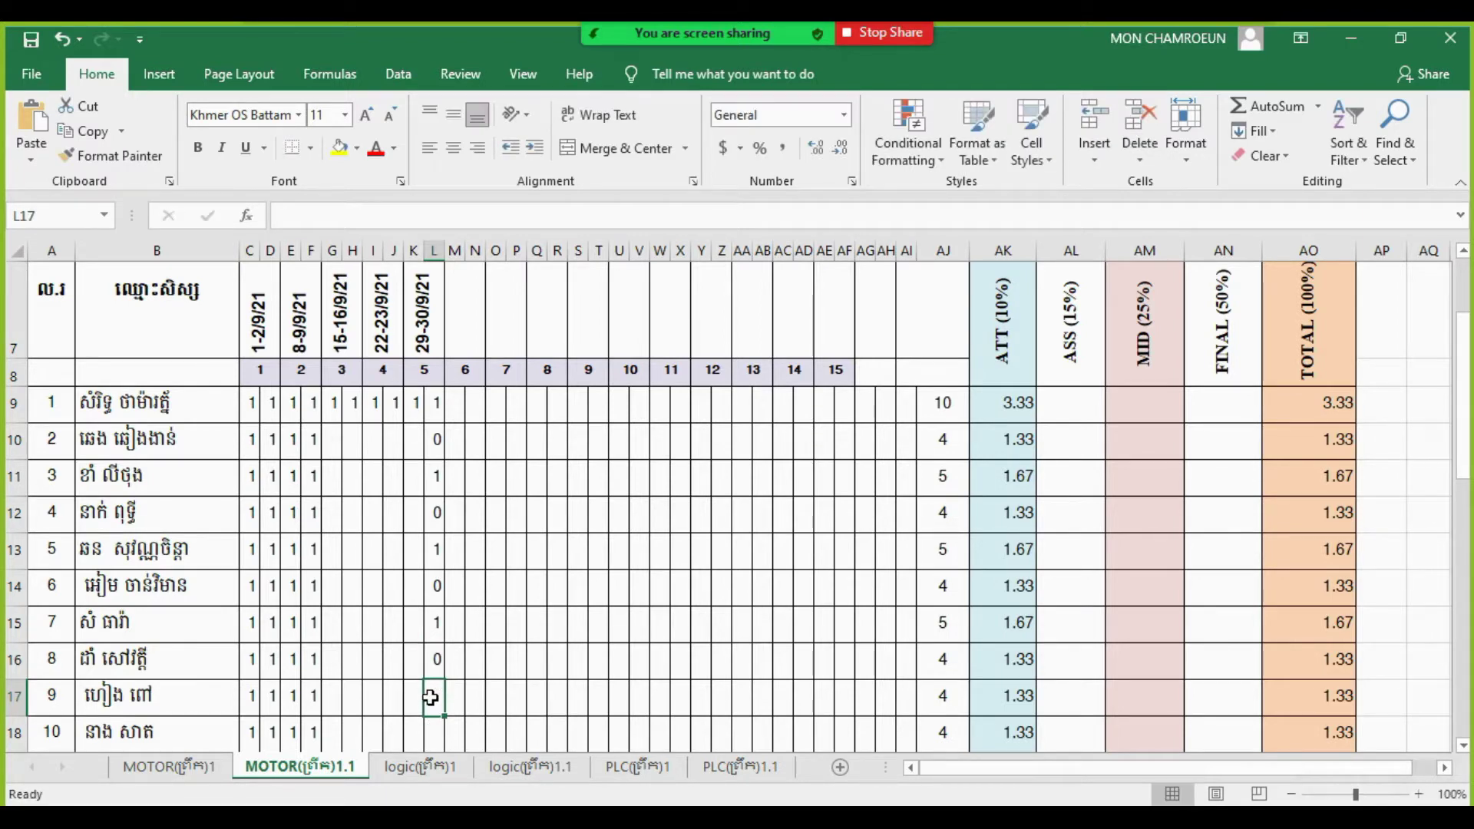
pyautogui.write('1')
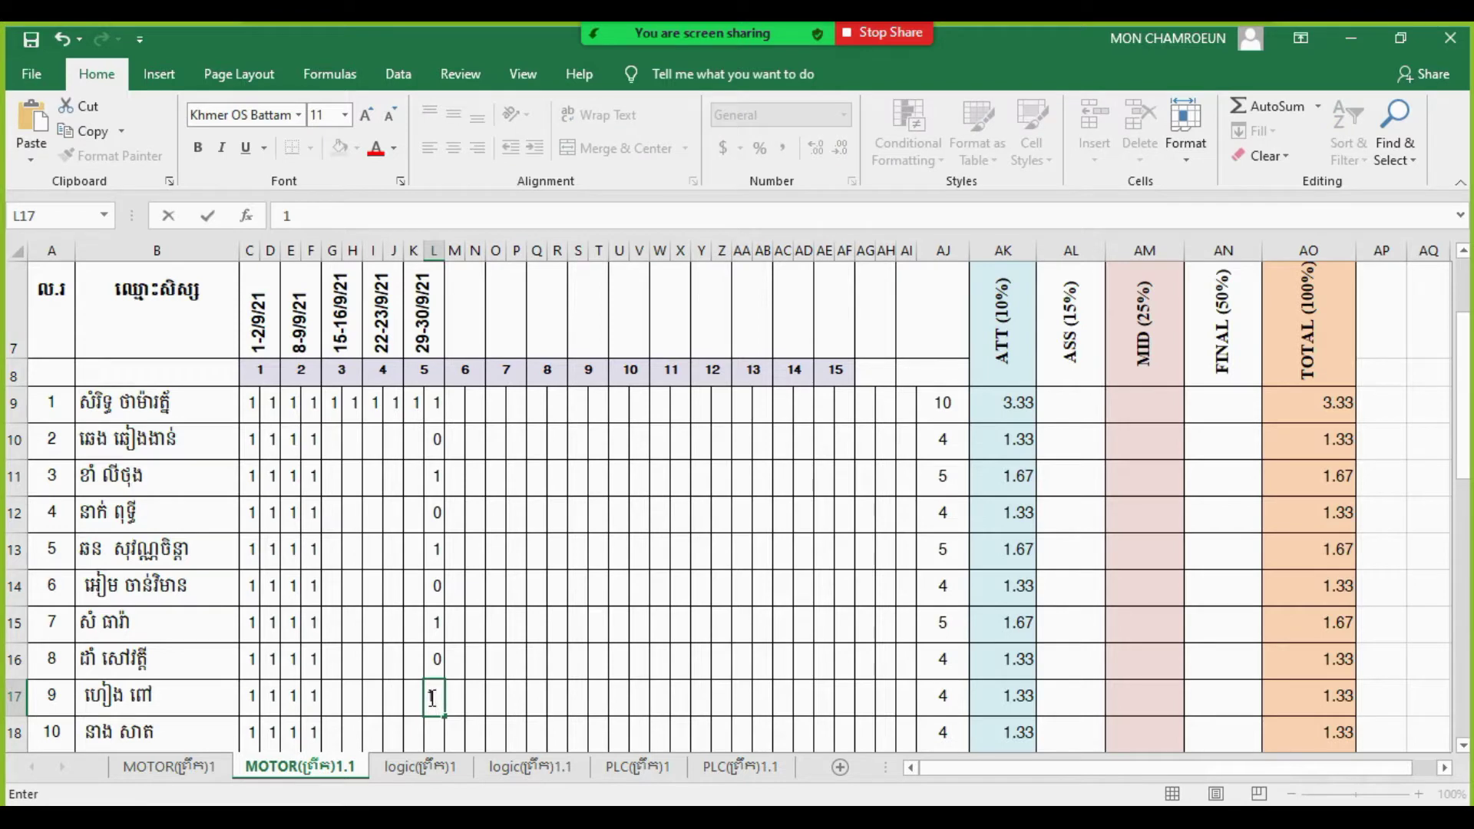
pyautogui.click(435, 728)
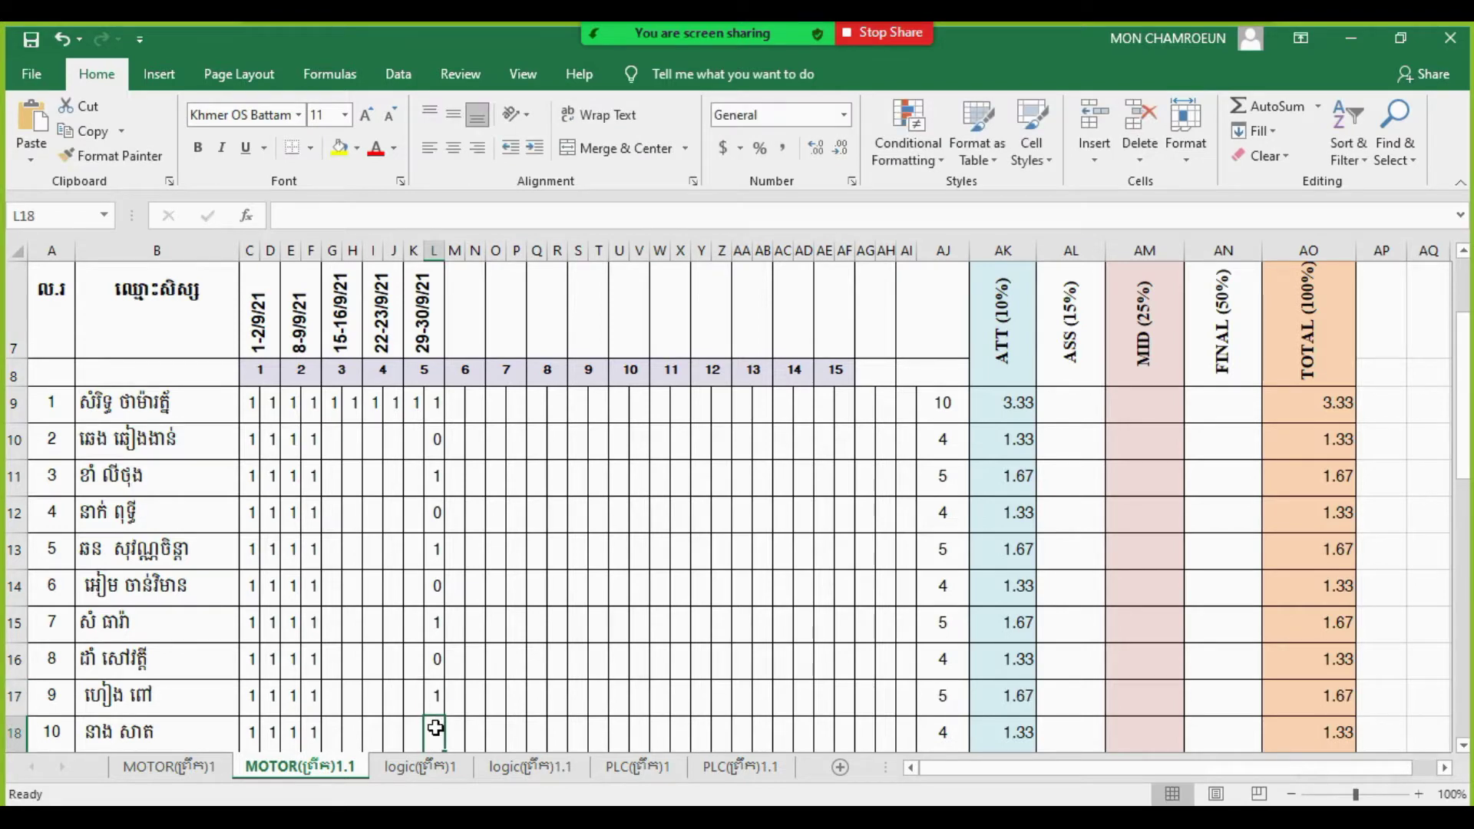
pyautogui.write('0')
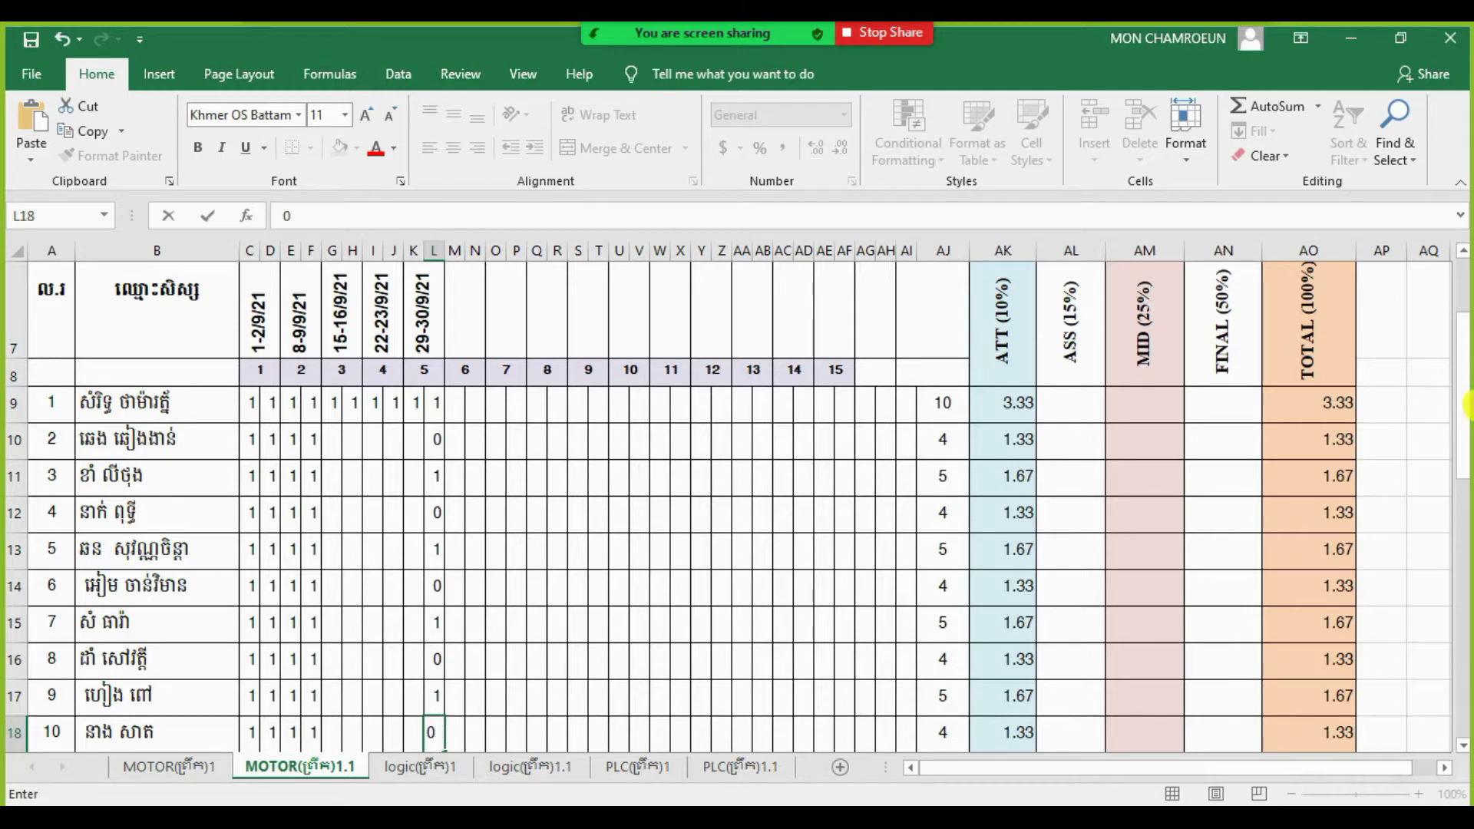
pyautogui.moveTo(1463, 395); pyautogui.dragTo(1464, 452)
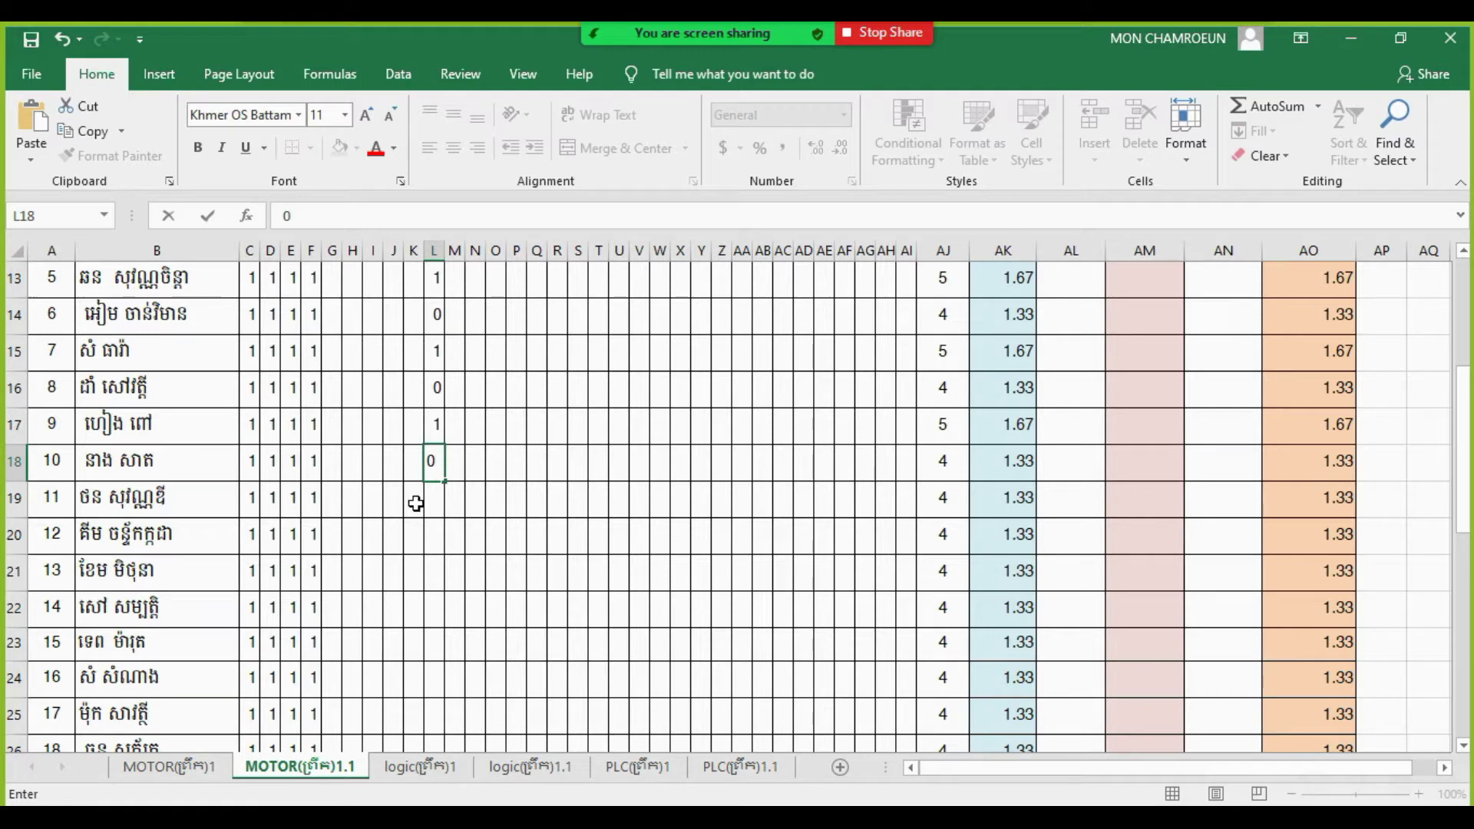
# Commit student 10's 0 in L18 and enter 1 for students 11–13 in L19:L21
pyautogui.click(435, 501)
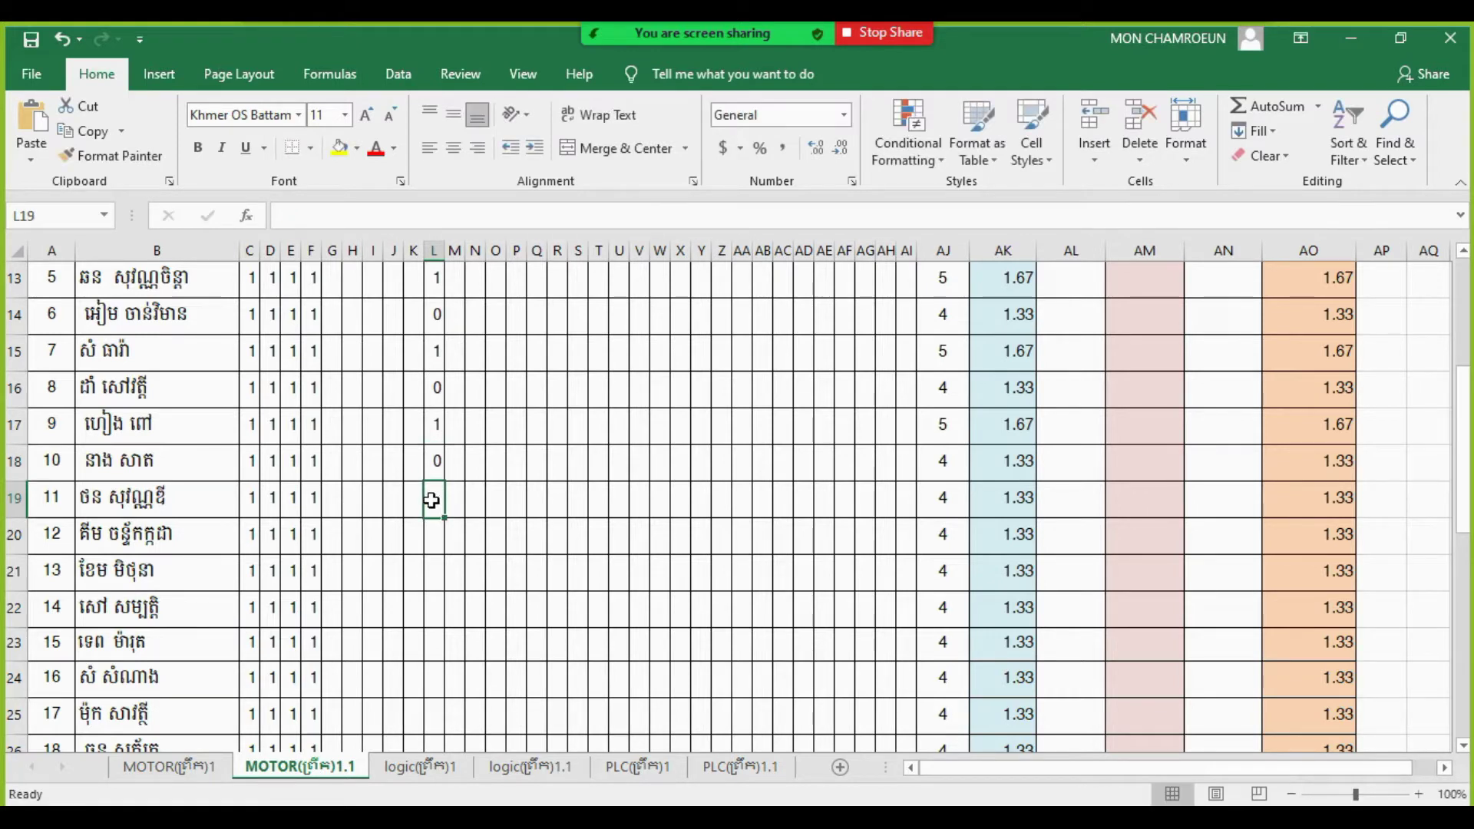
pyautogui.write('1')
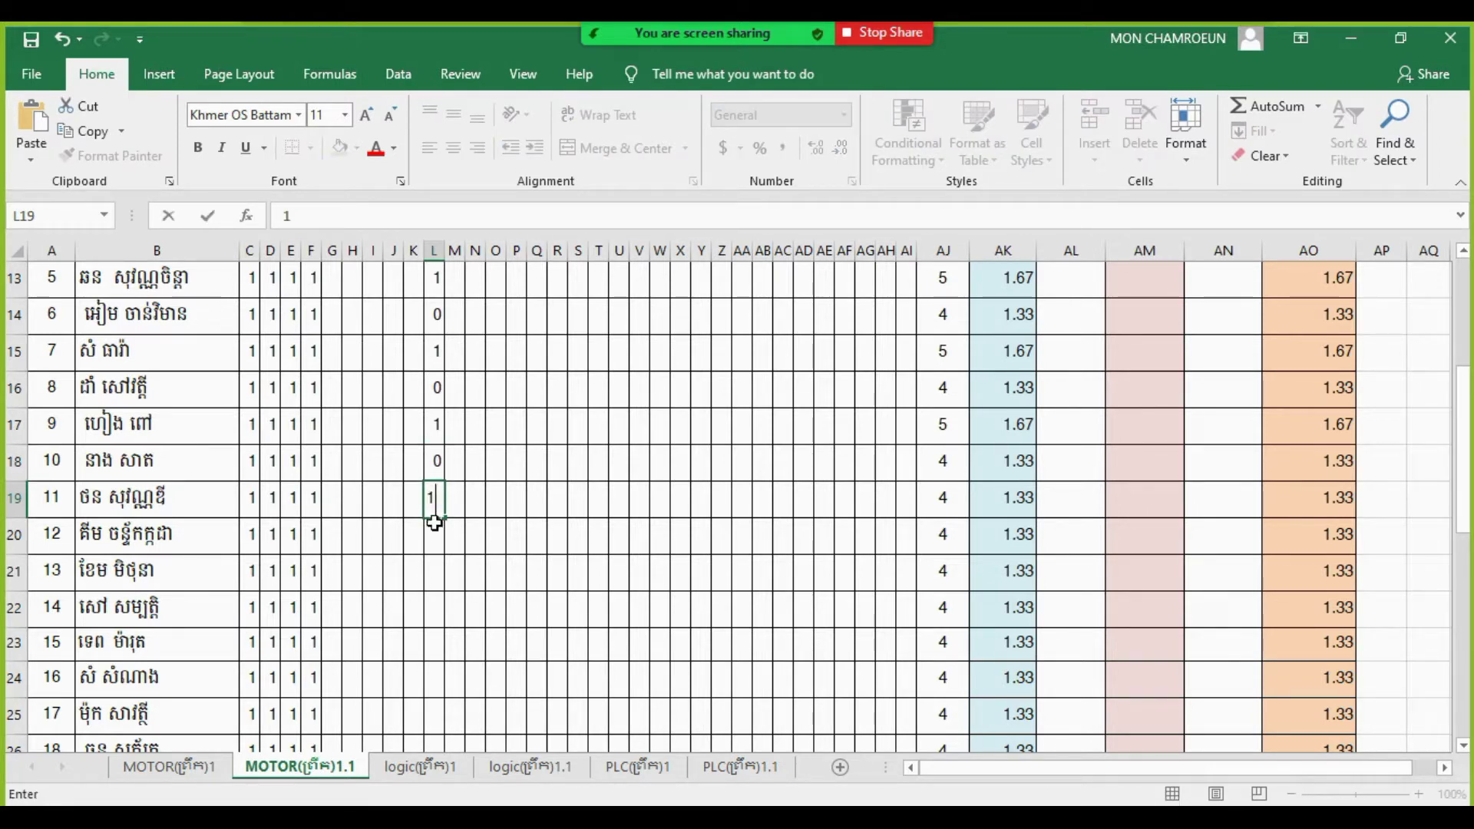
pyautogui.click(435, 537)
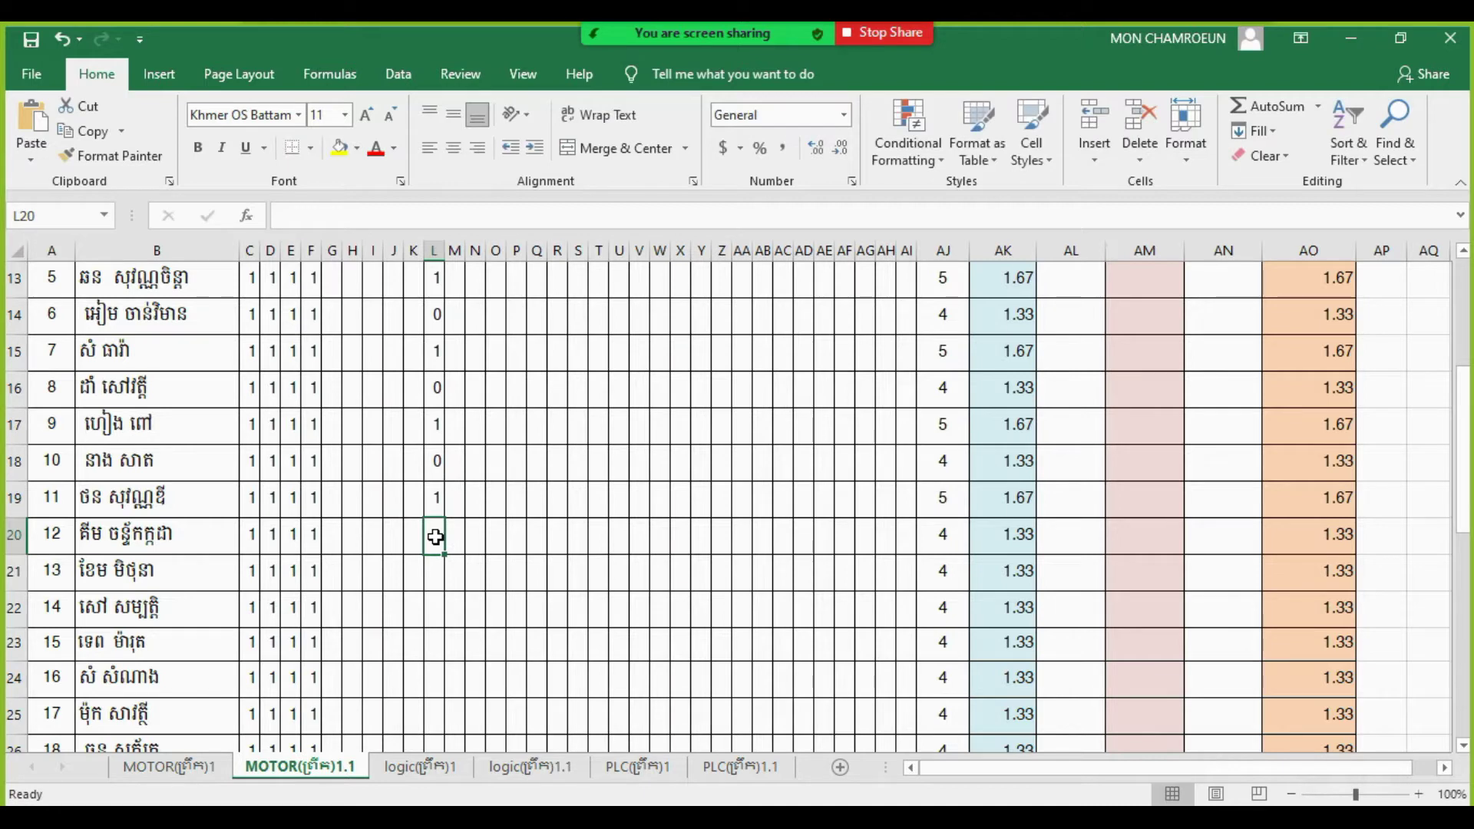
pyautogui.write('1')
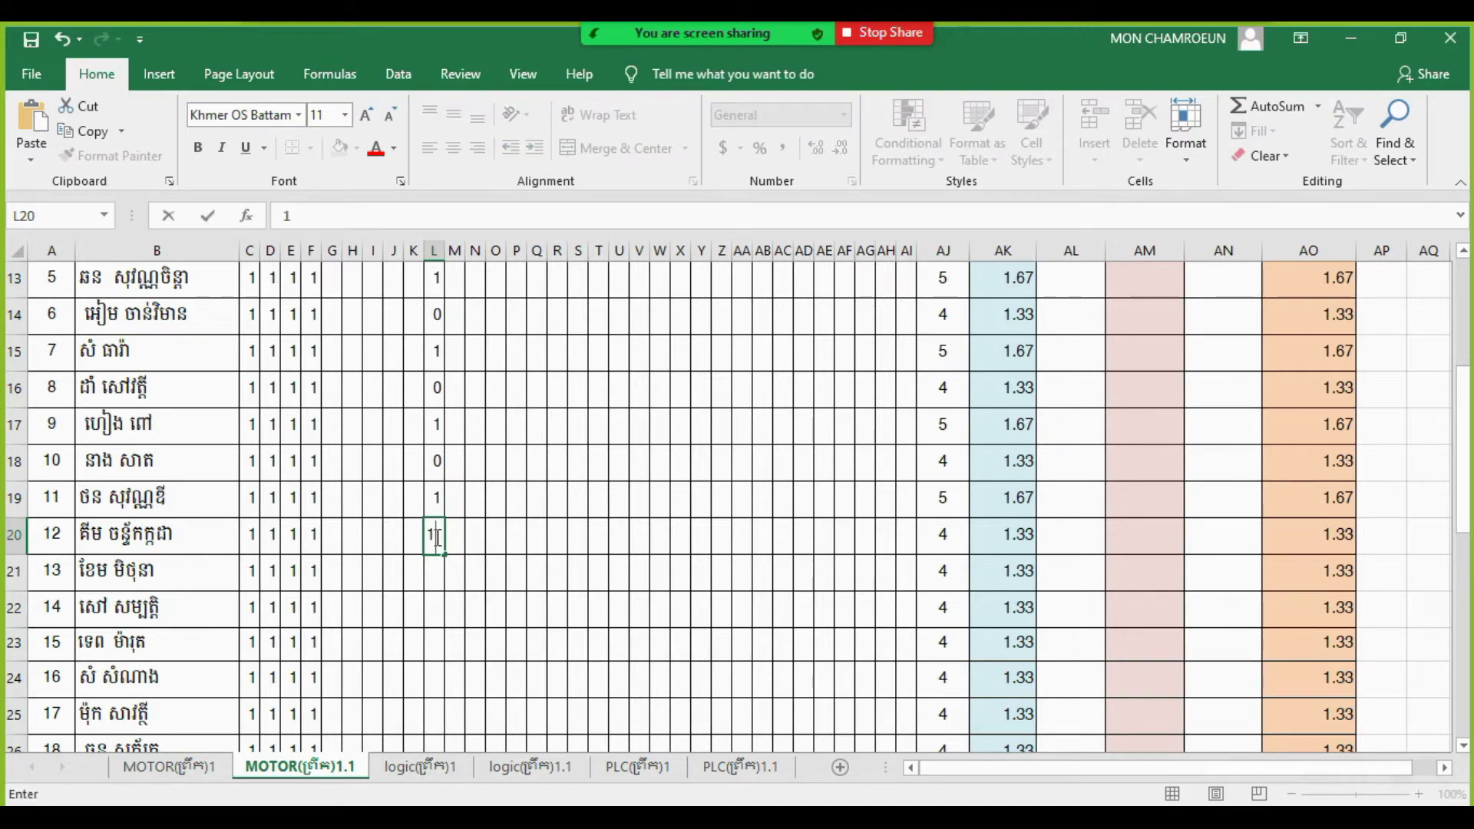
pyautogui.click(437, 574)
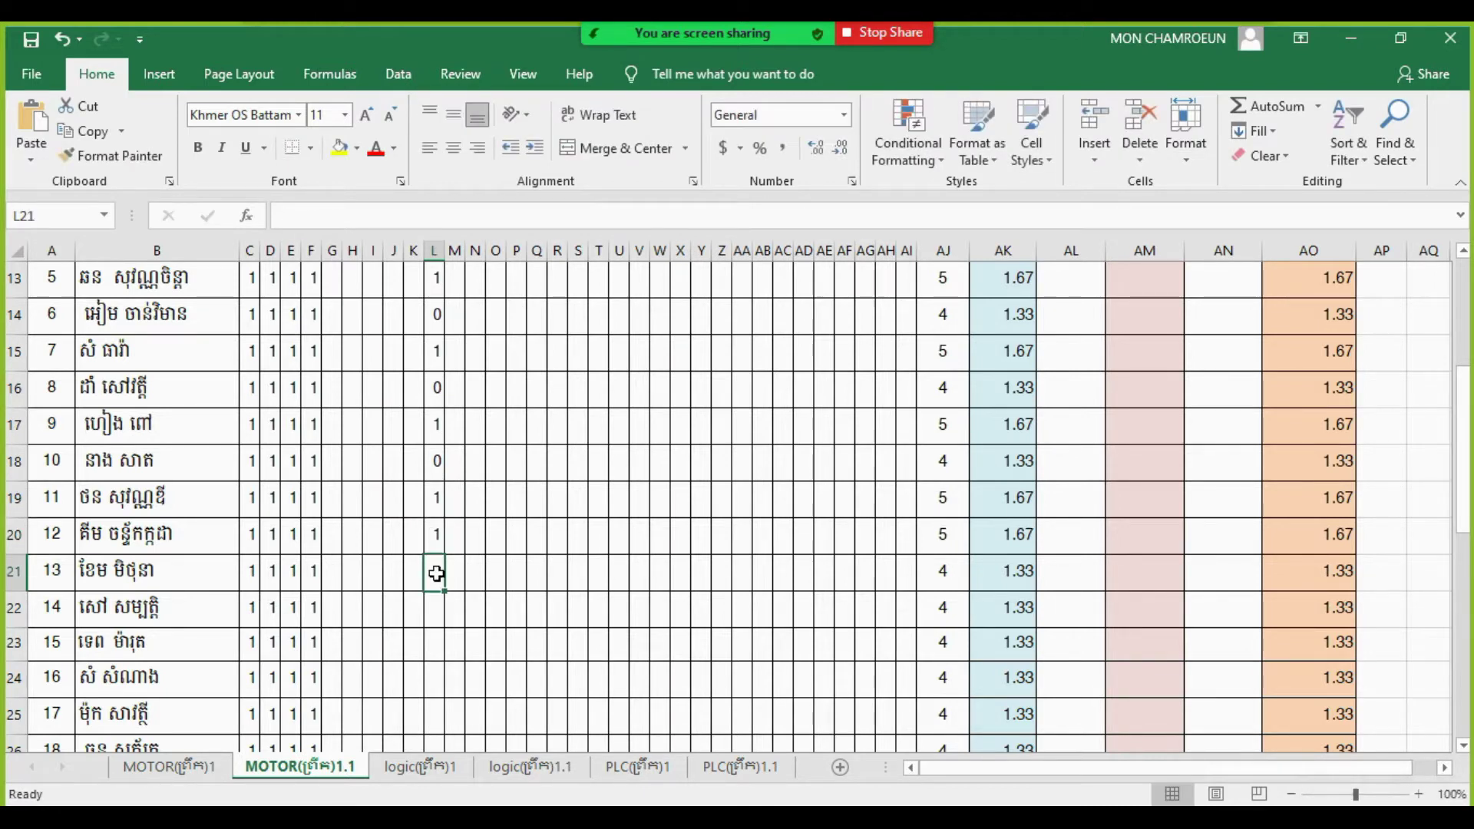
pyautogui.write('1')
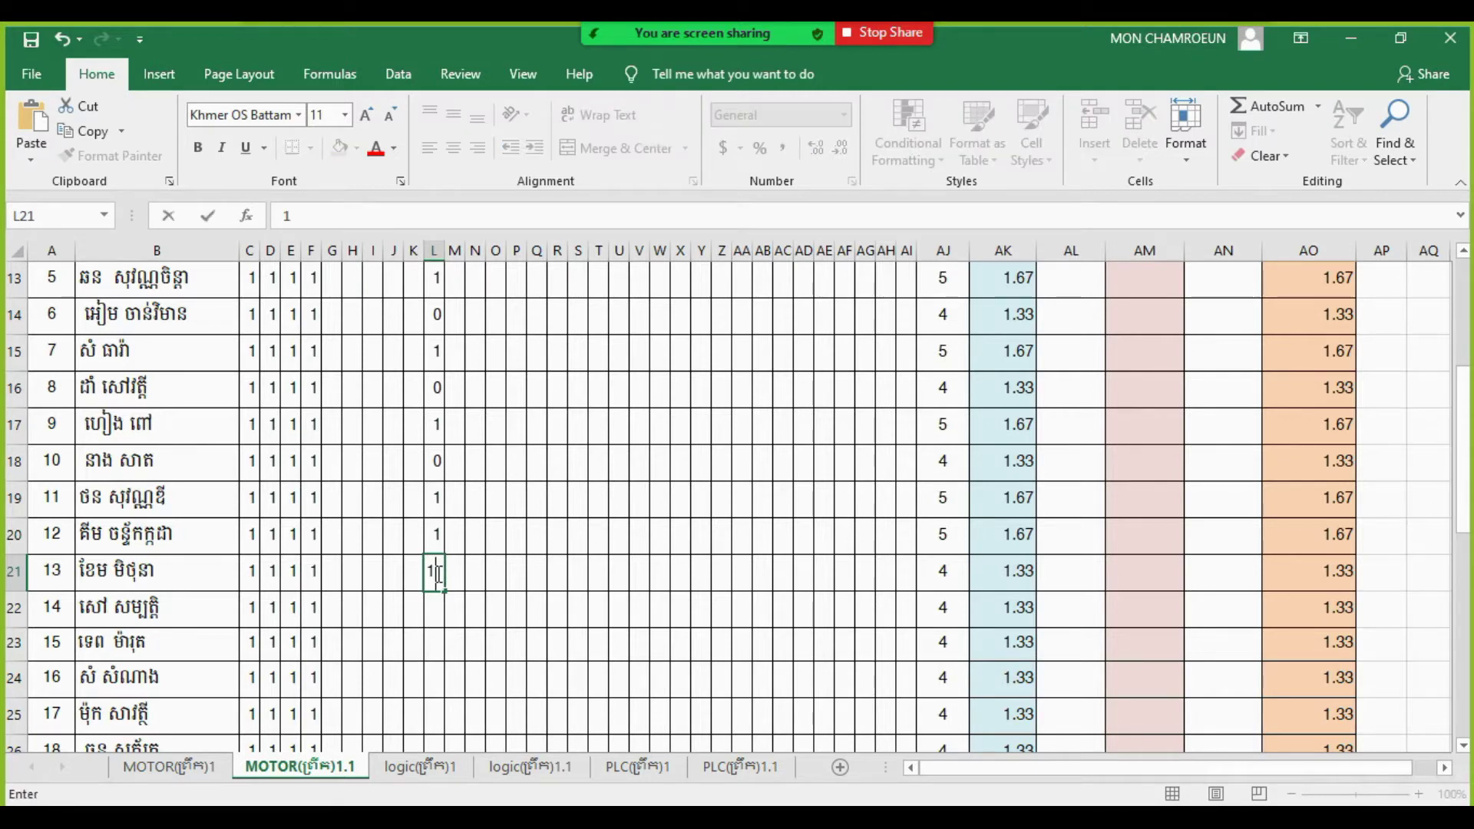
pyautogui.click(435, 607)
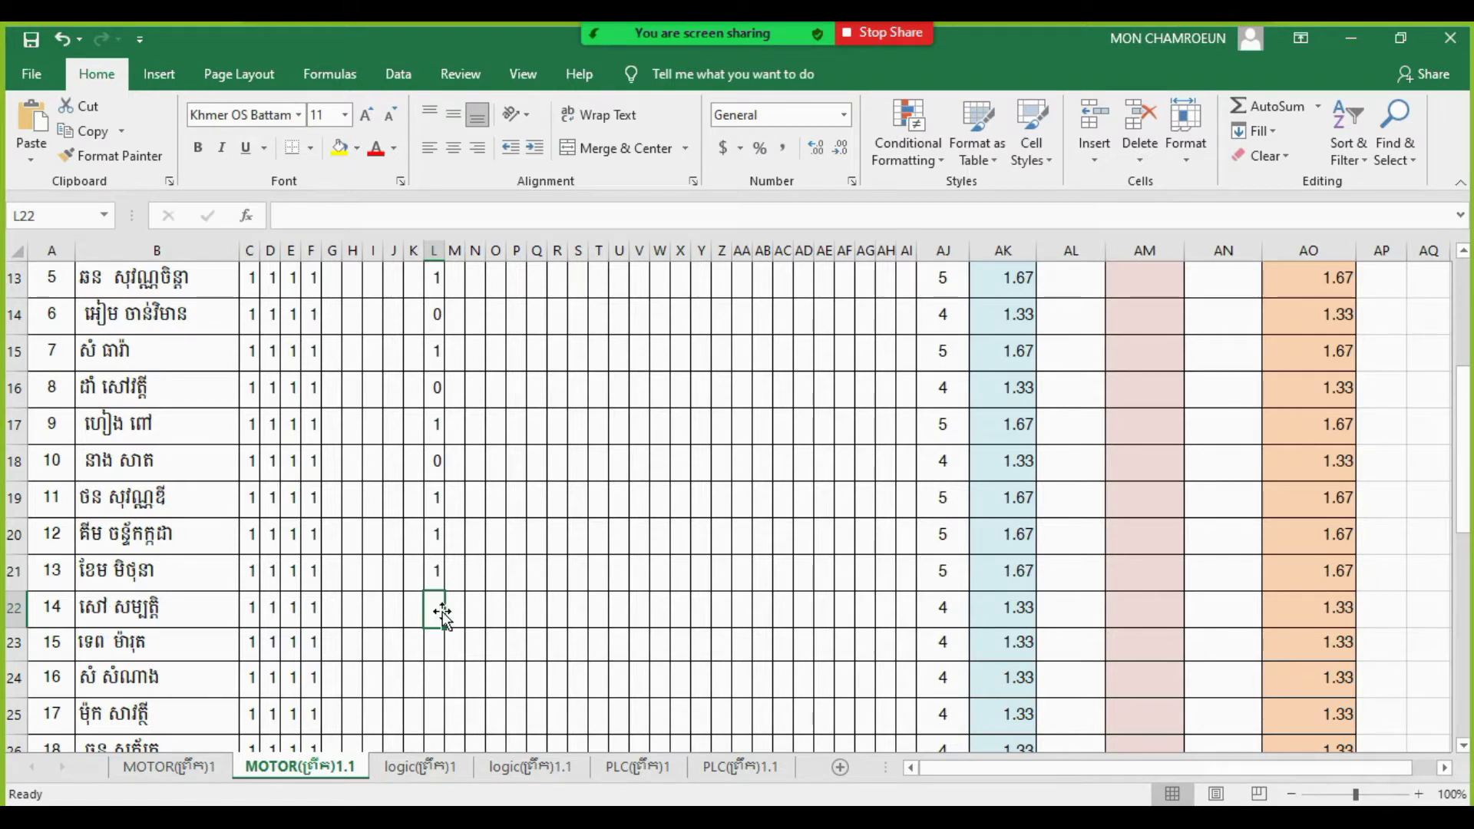
pyautogui.moveTo(589, 66)
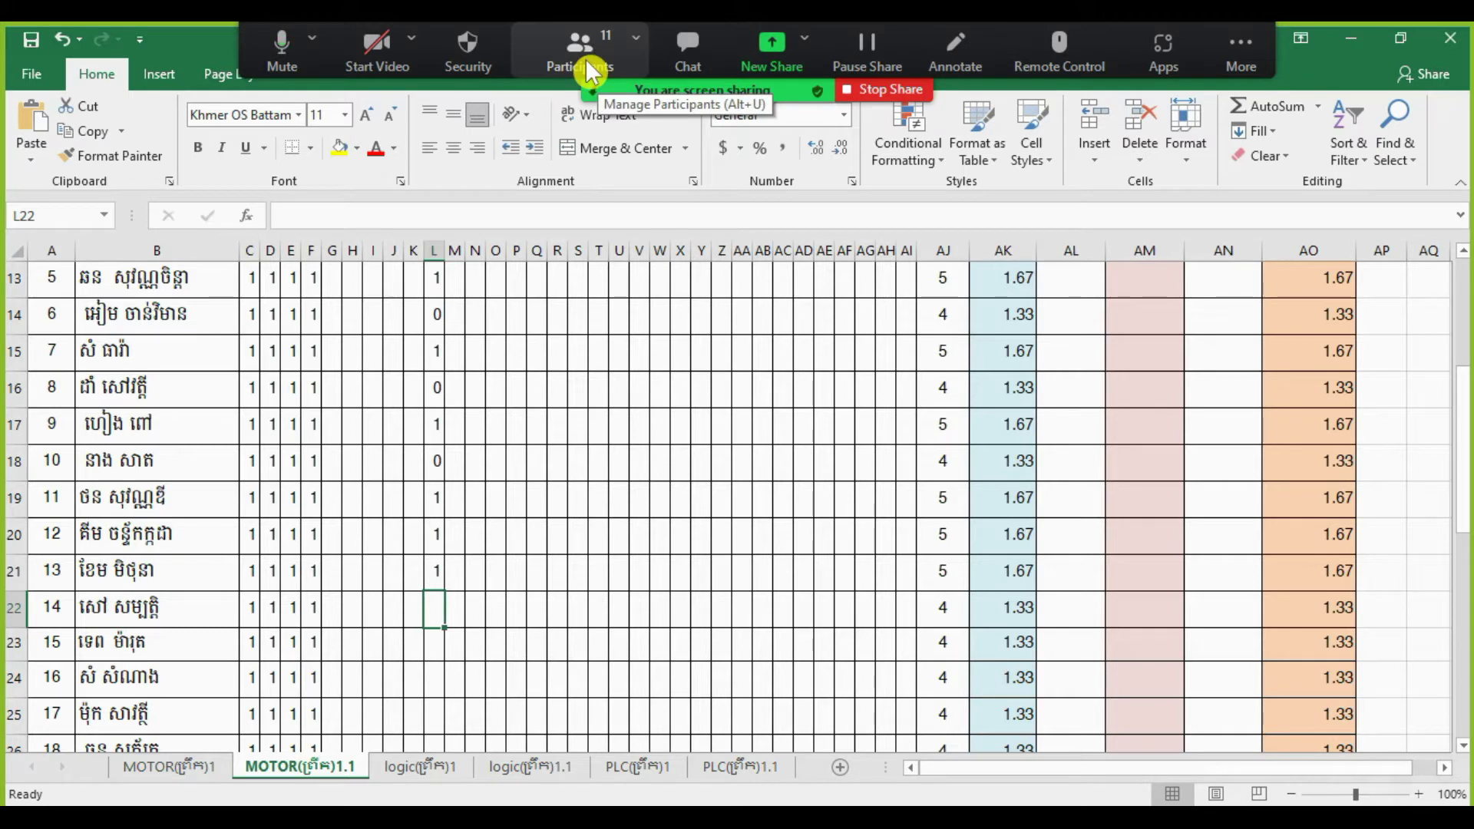
# After checking the meeting participants, mark students 14–16 with 0, 1, 0 in L22:L24
pyautogui.click(590, 68)
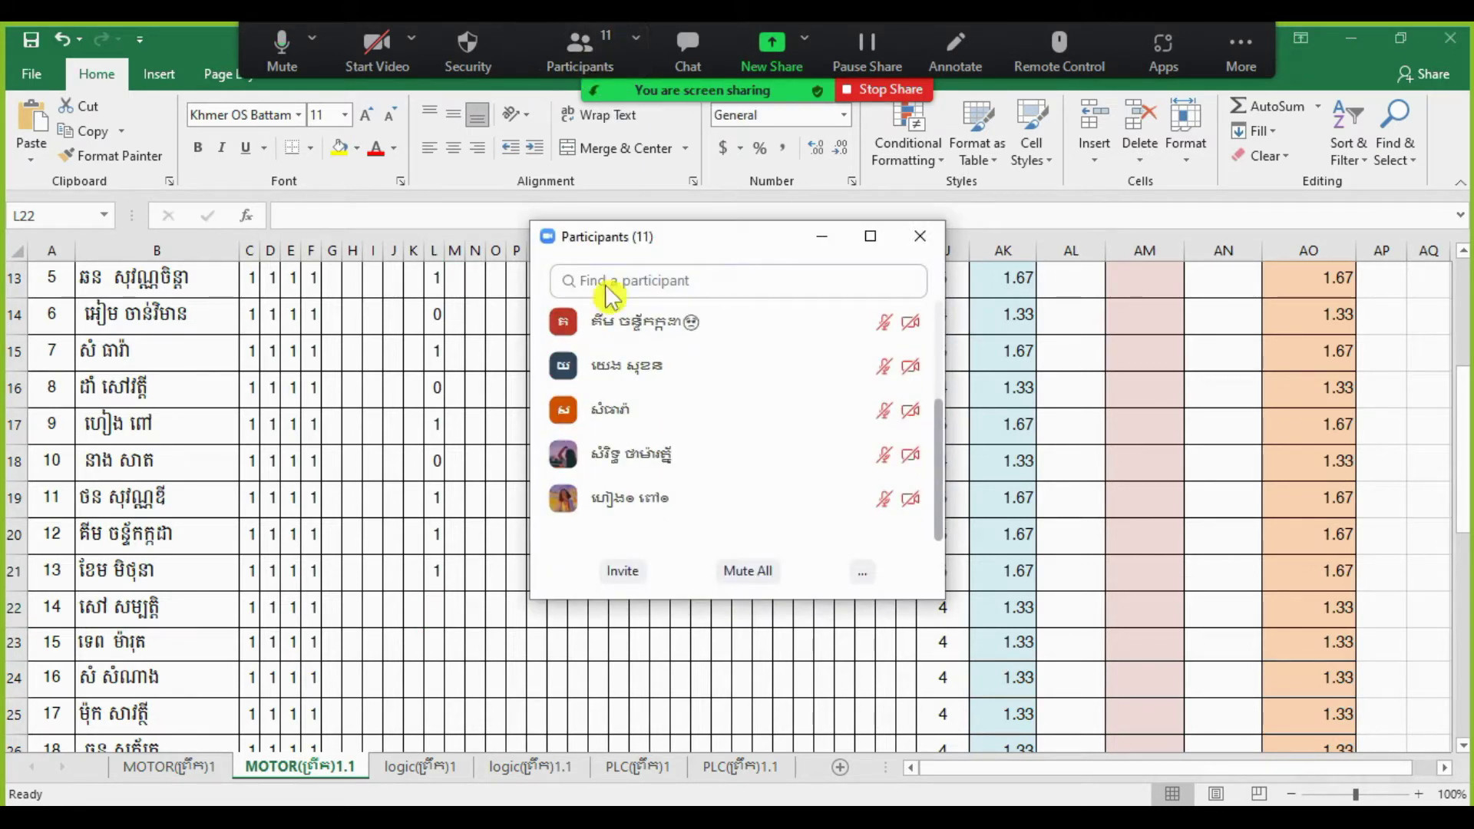
pyautogui.click(436, 609)
pyautogui.write('0')
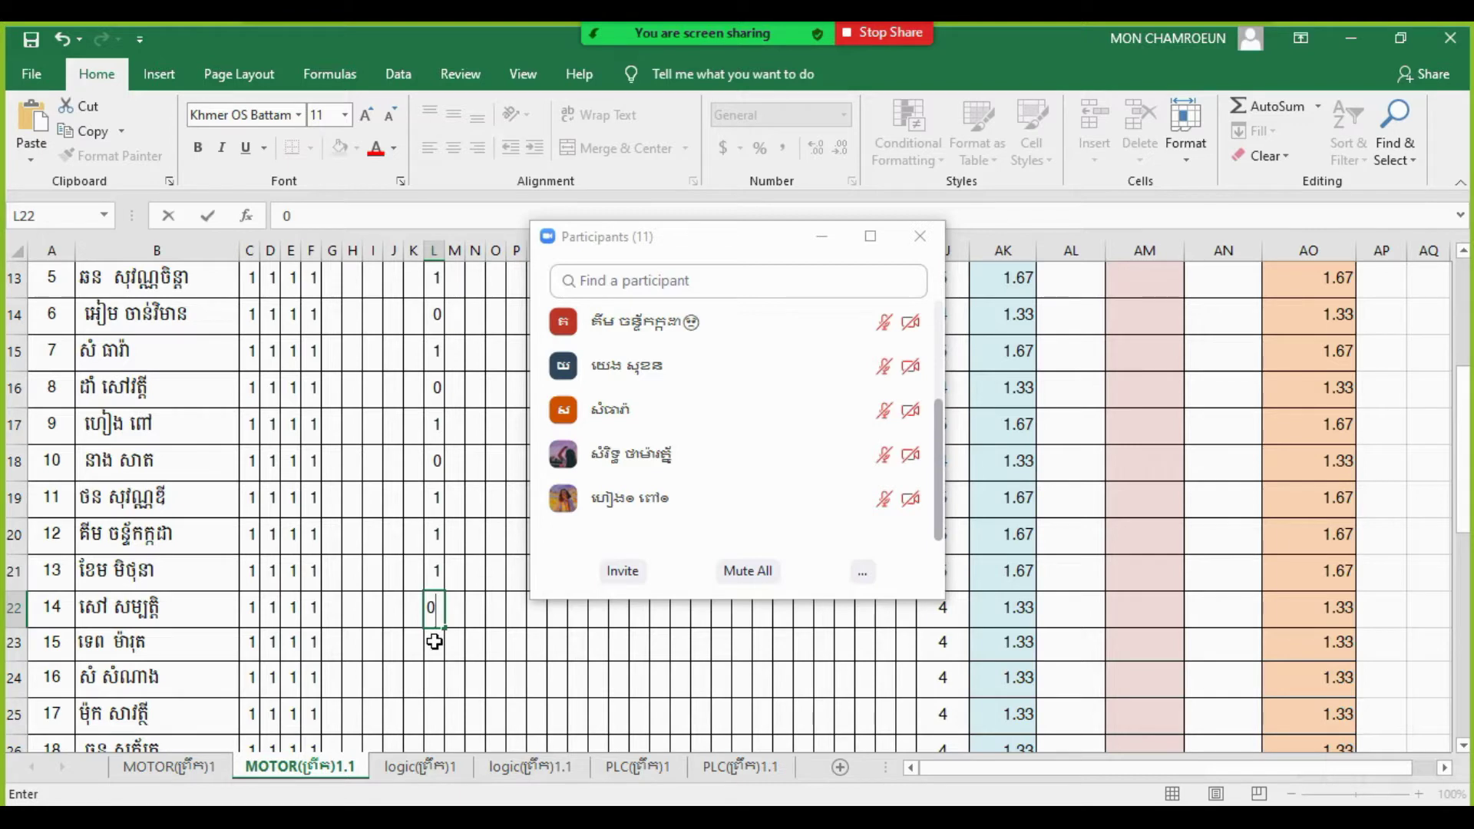
pyautogui.click(434, 642)
pyautogui.write('1')
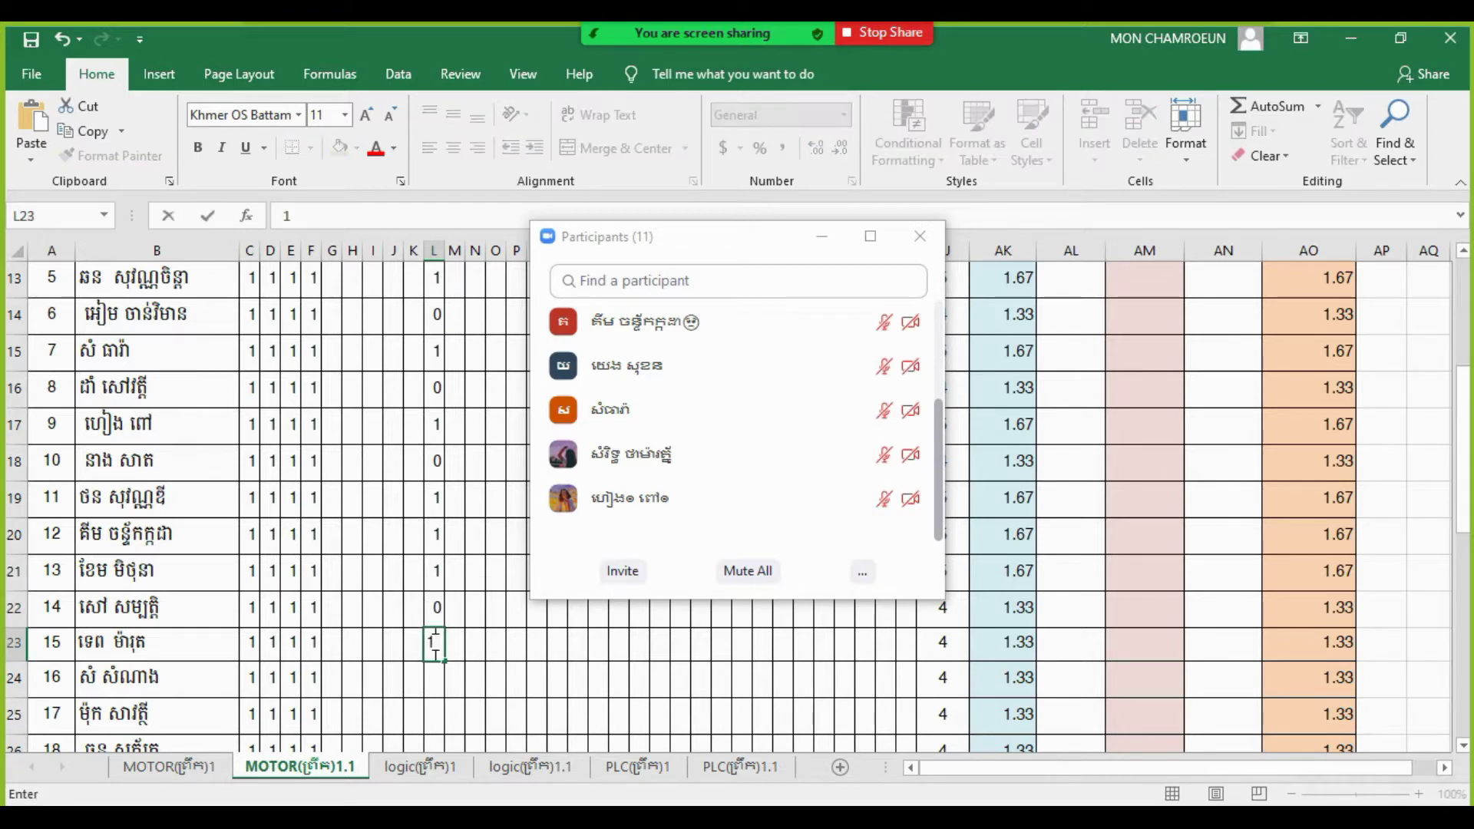
pyautogui.click(435, 677)
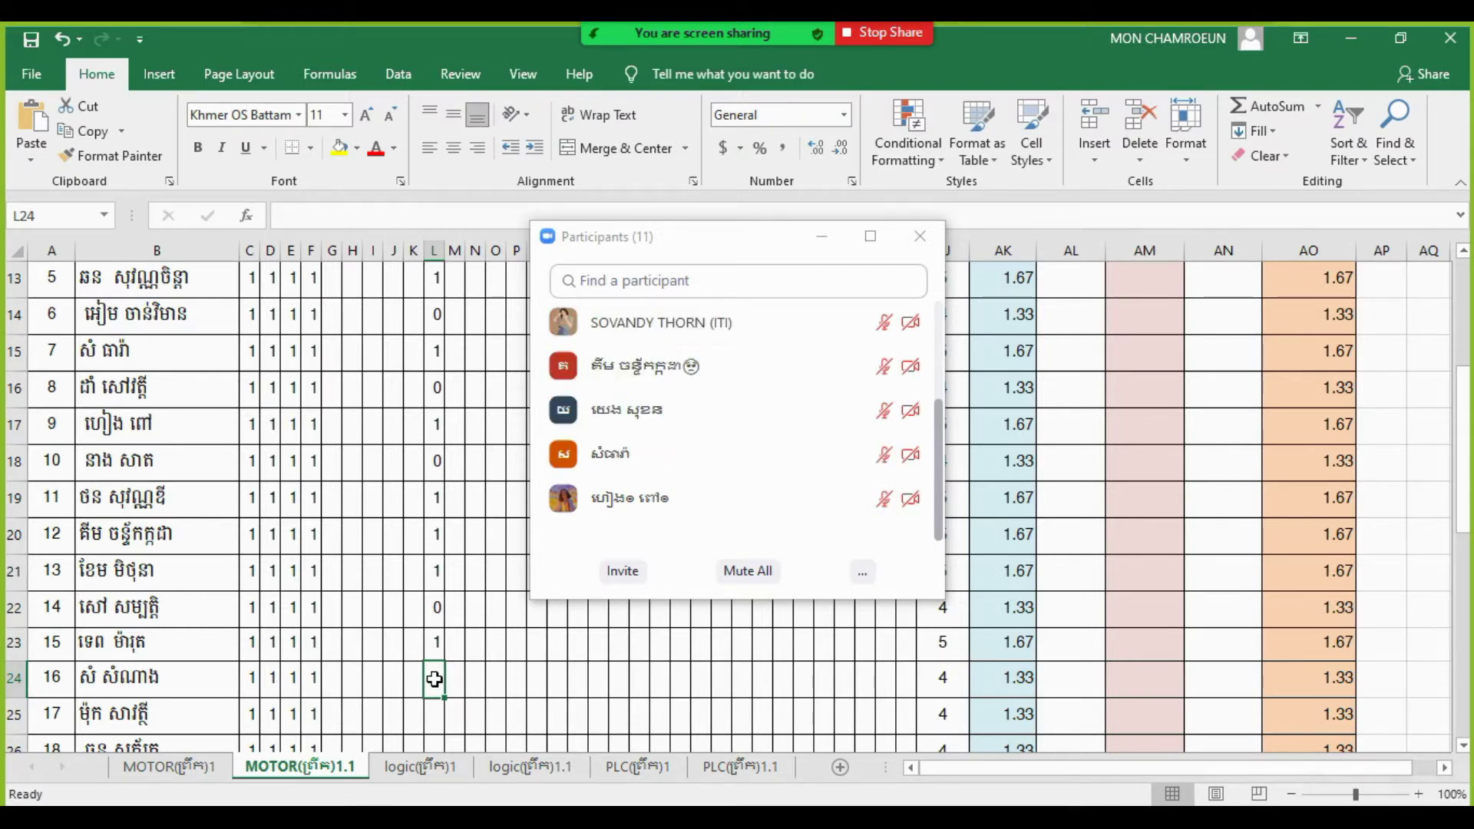
pyautogui.write('0')
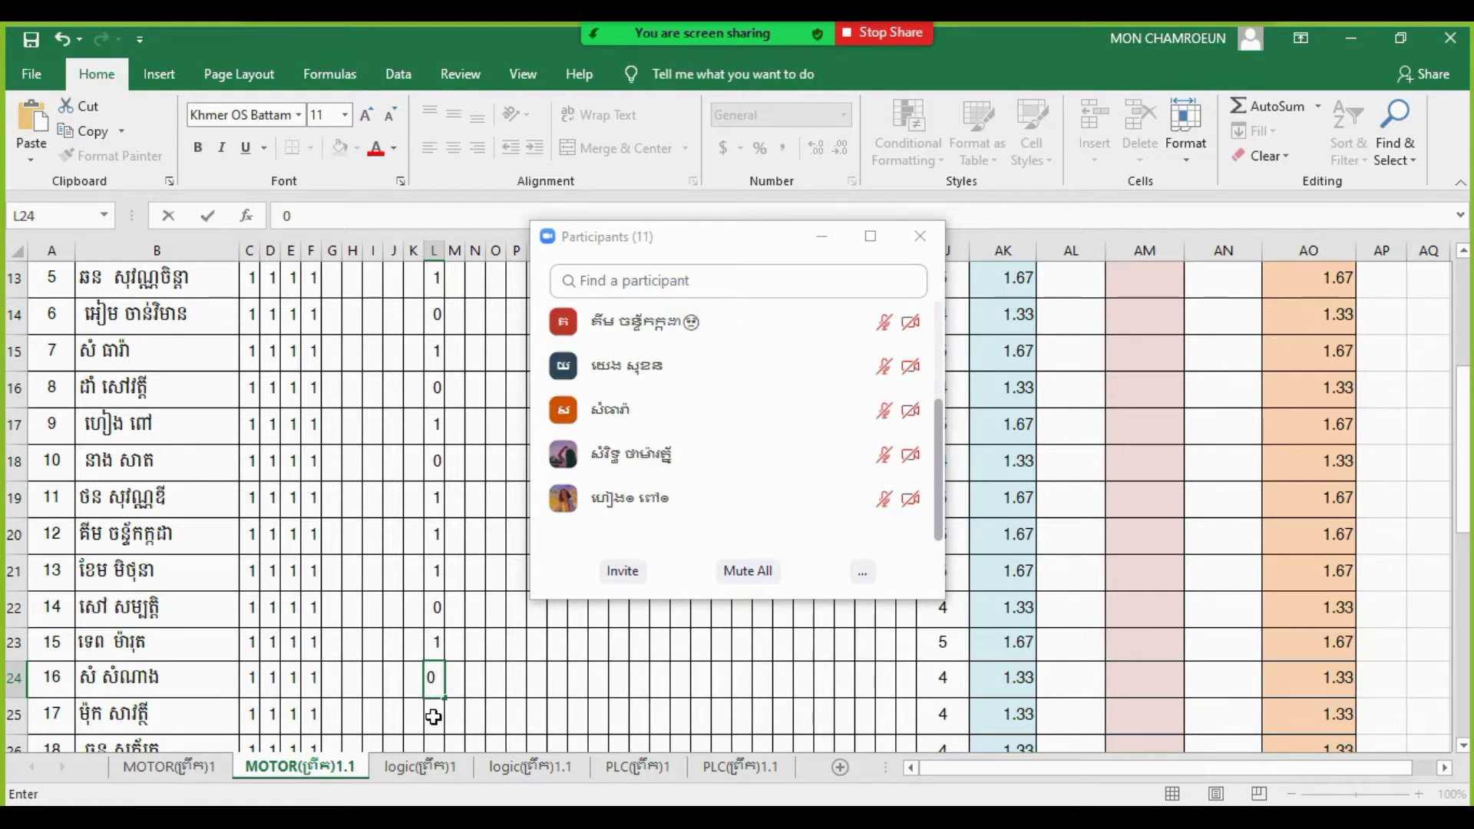
pyautogui.click(434, 716)
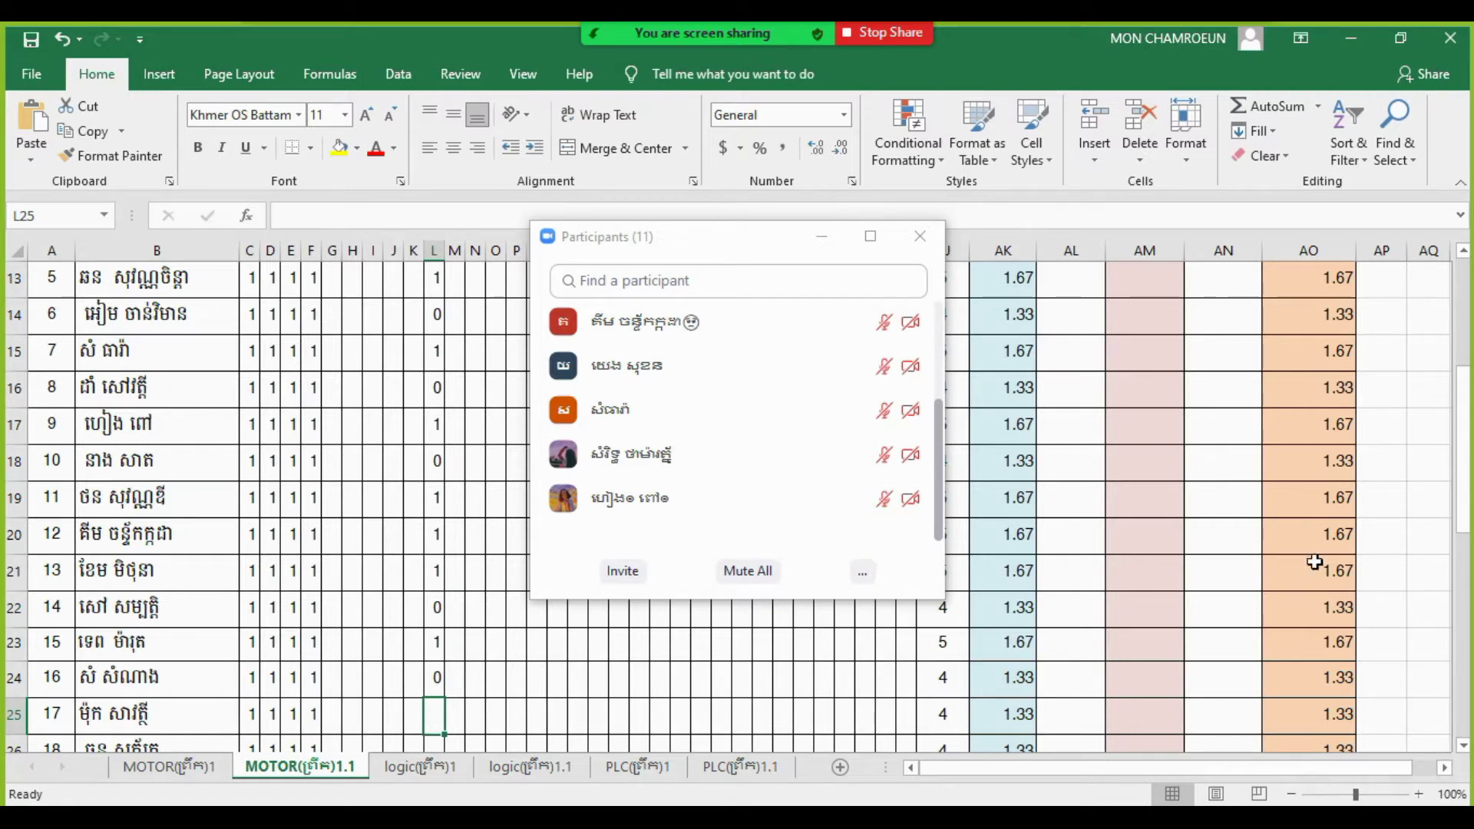
# Mark students 17 and 18 with 0 in L25 and L26
pyautogui.moveTo(1466, 486); pyautogui.dragTo(1467, 530)
pyautogui.write('0')
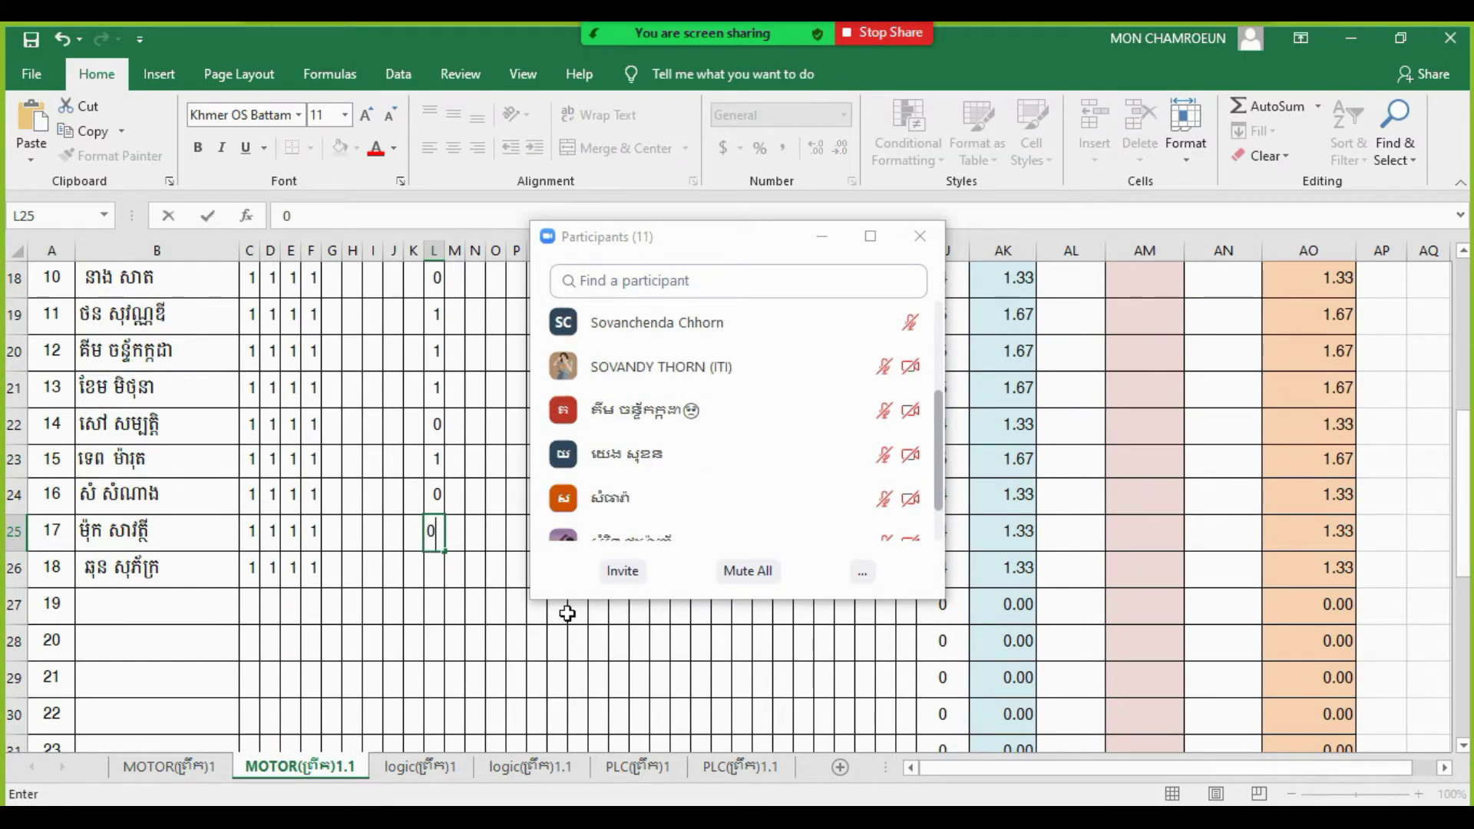
pyautogui.click(435, 572)
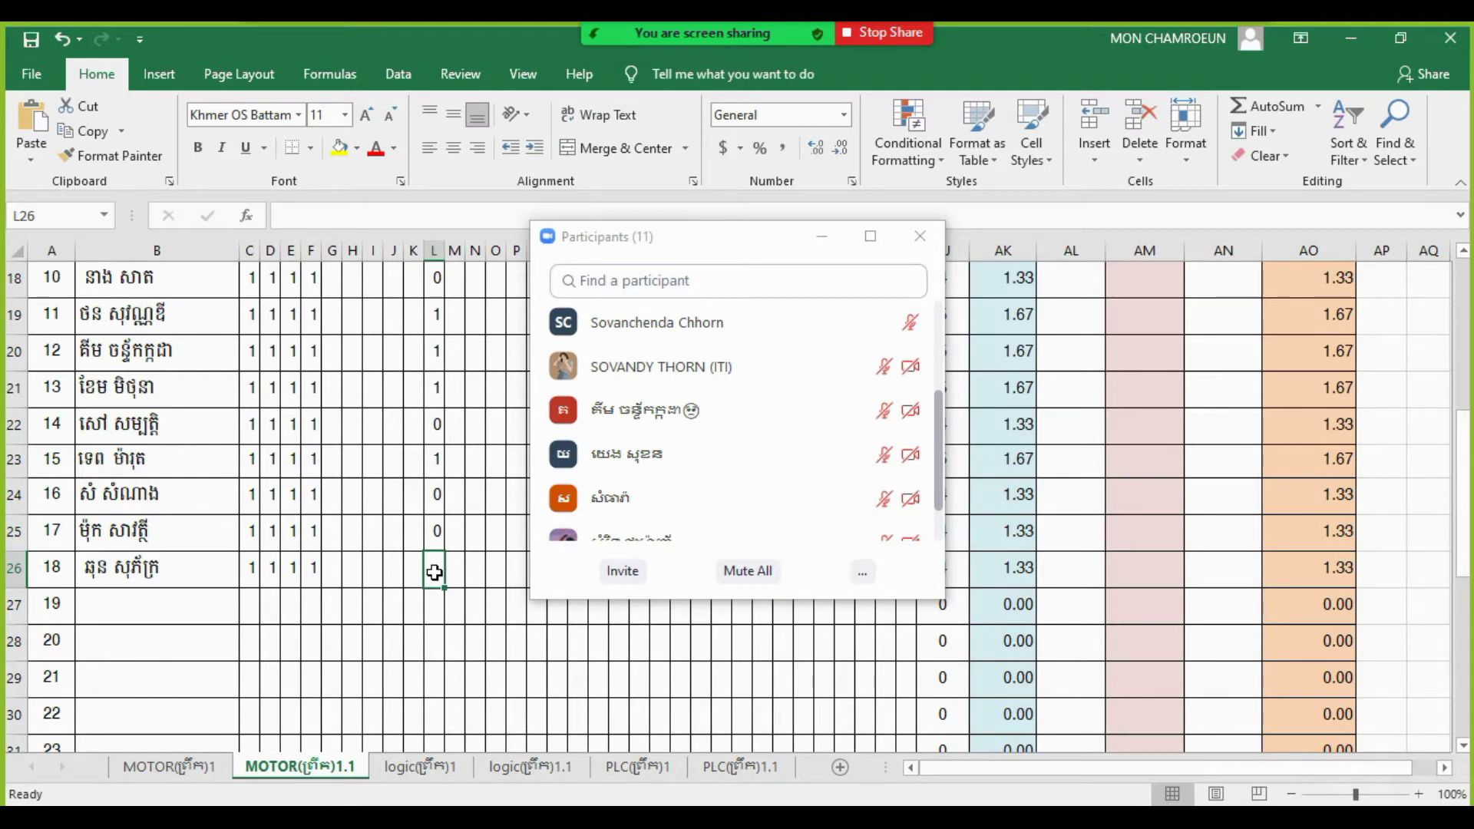
pyautogui.write('0')
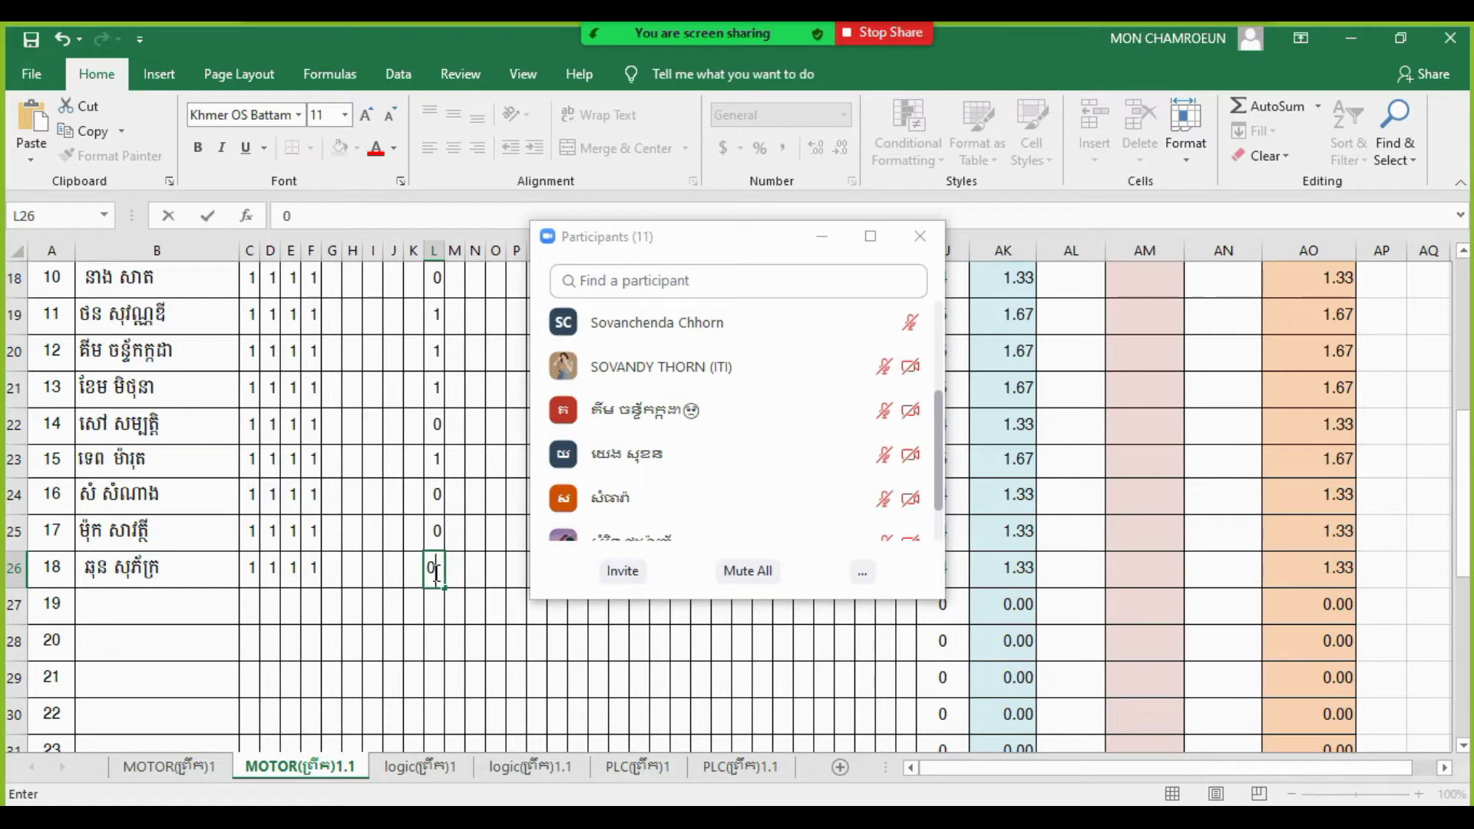
pyautogui.click(130, 610)
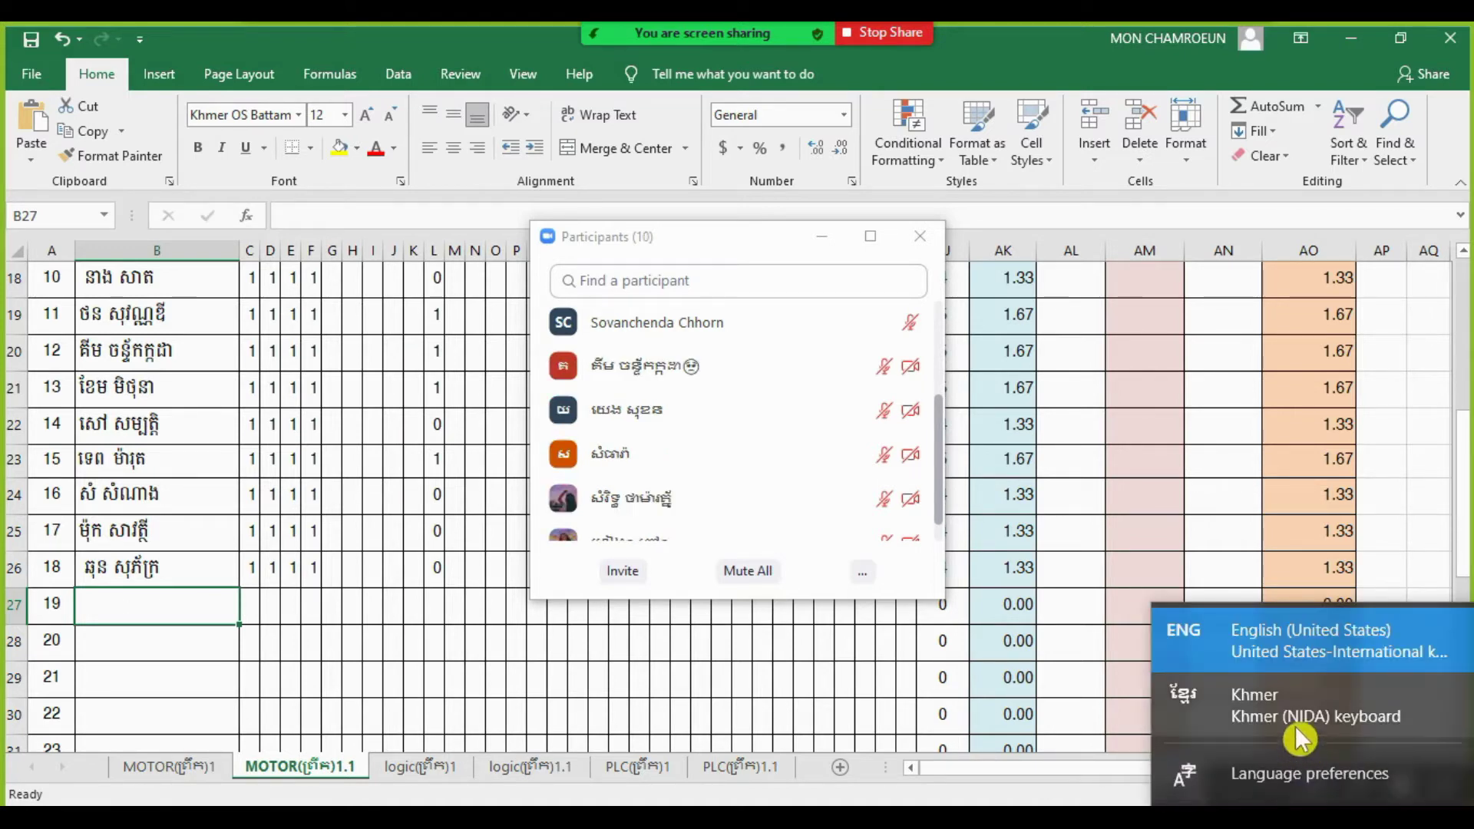
# Choose the Khmer (NIDA) keyboard from the taskbar language switcher
pyautogui.click(1291, 710)
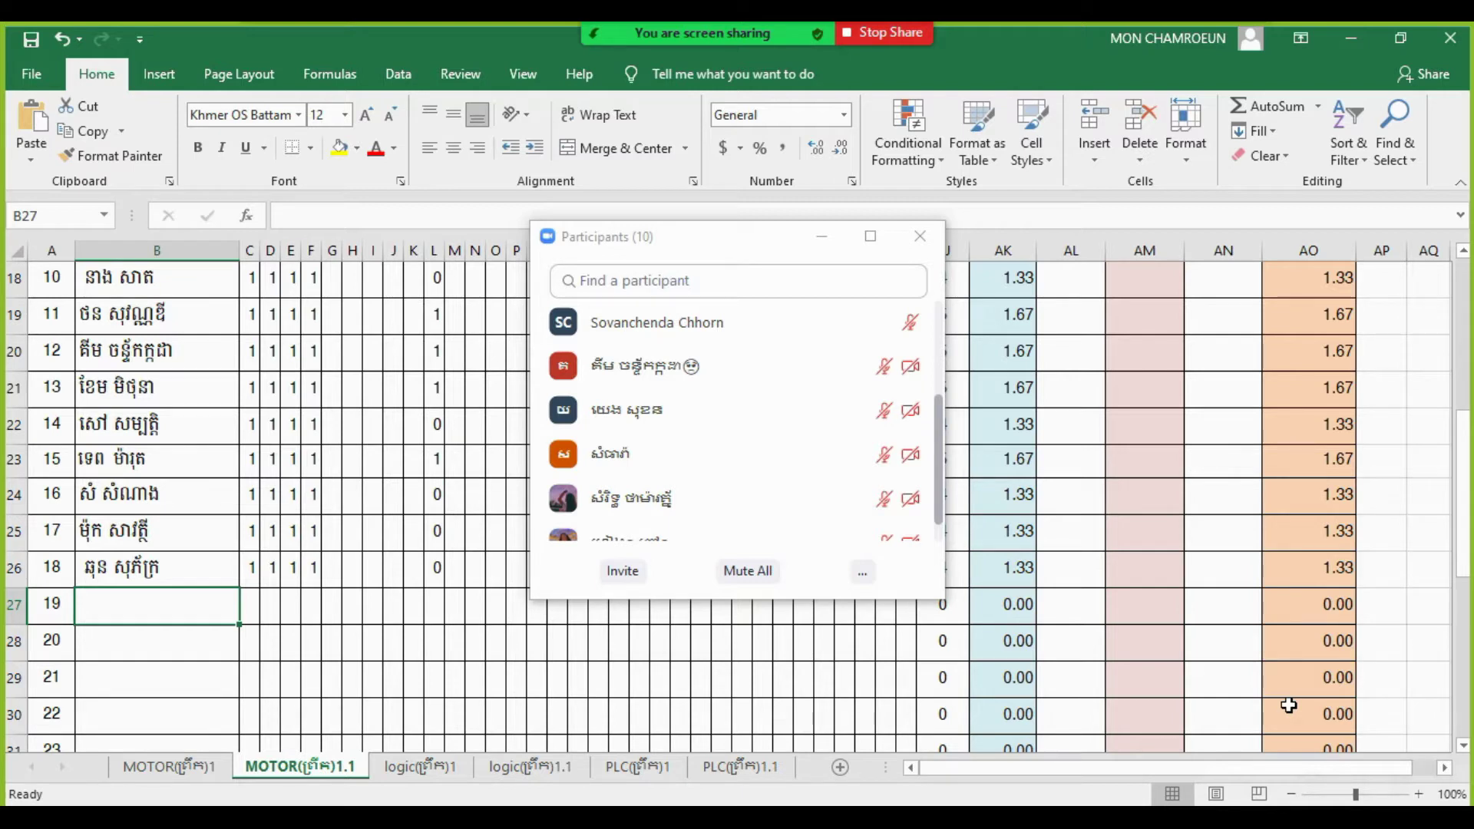
# Type the new student's name in Khmer into cell B27 as entry 19
pyautogui.doubleClick(114, 615)
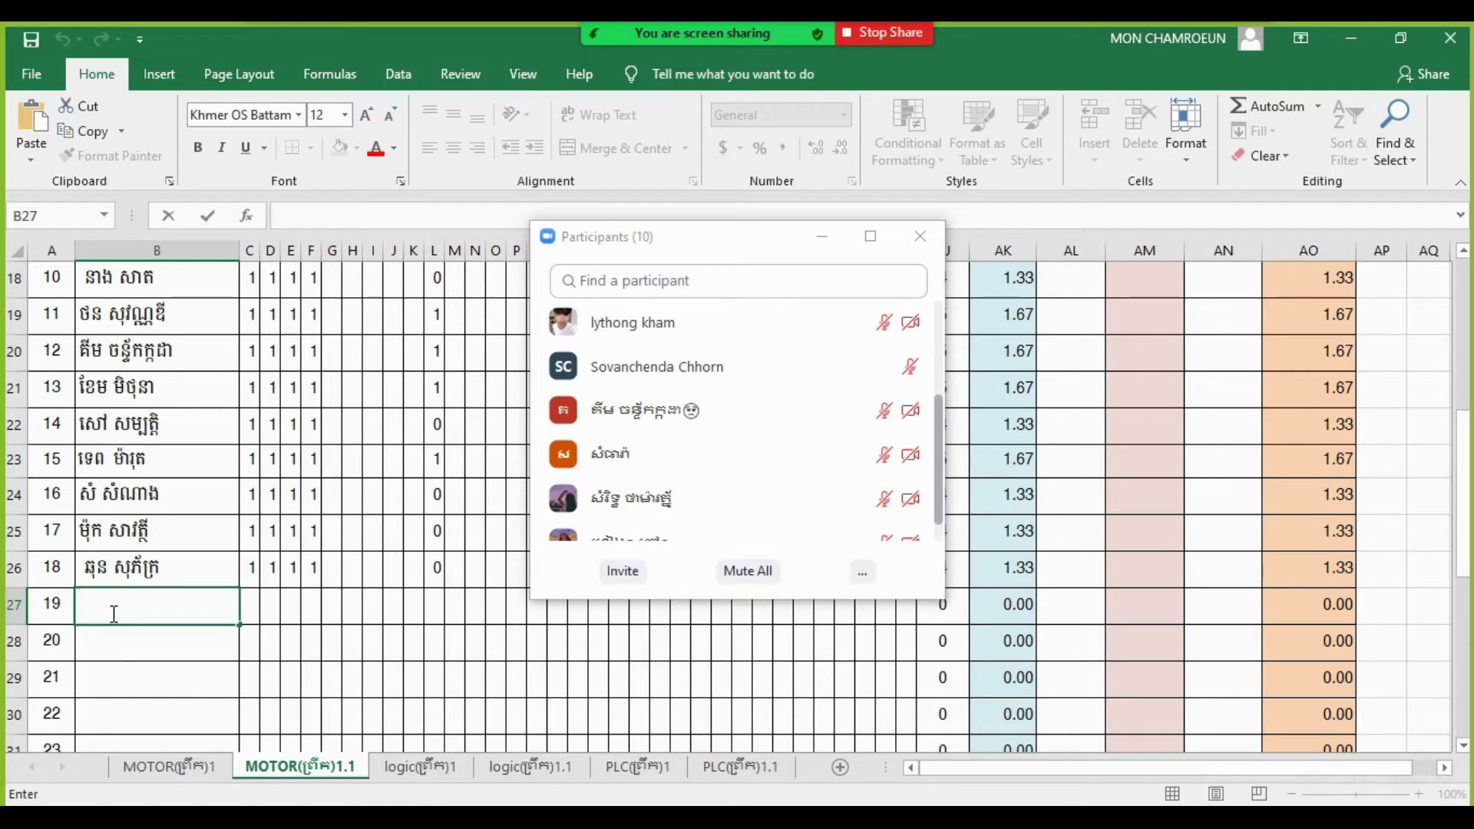
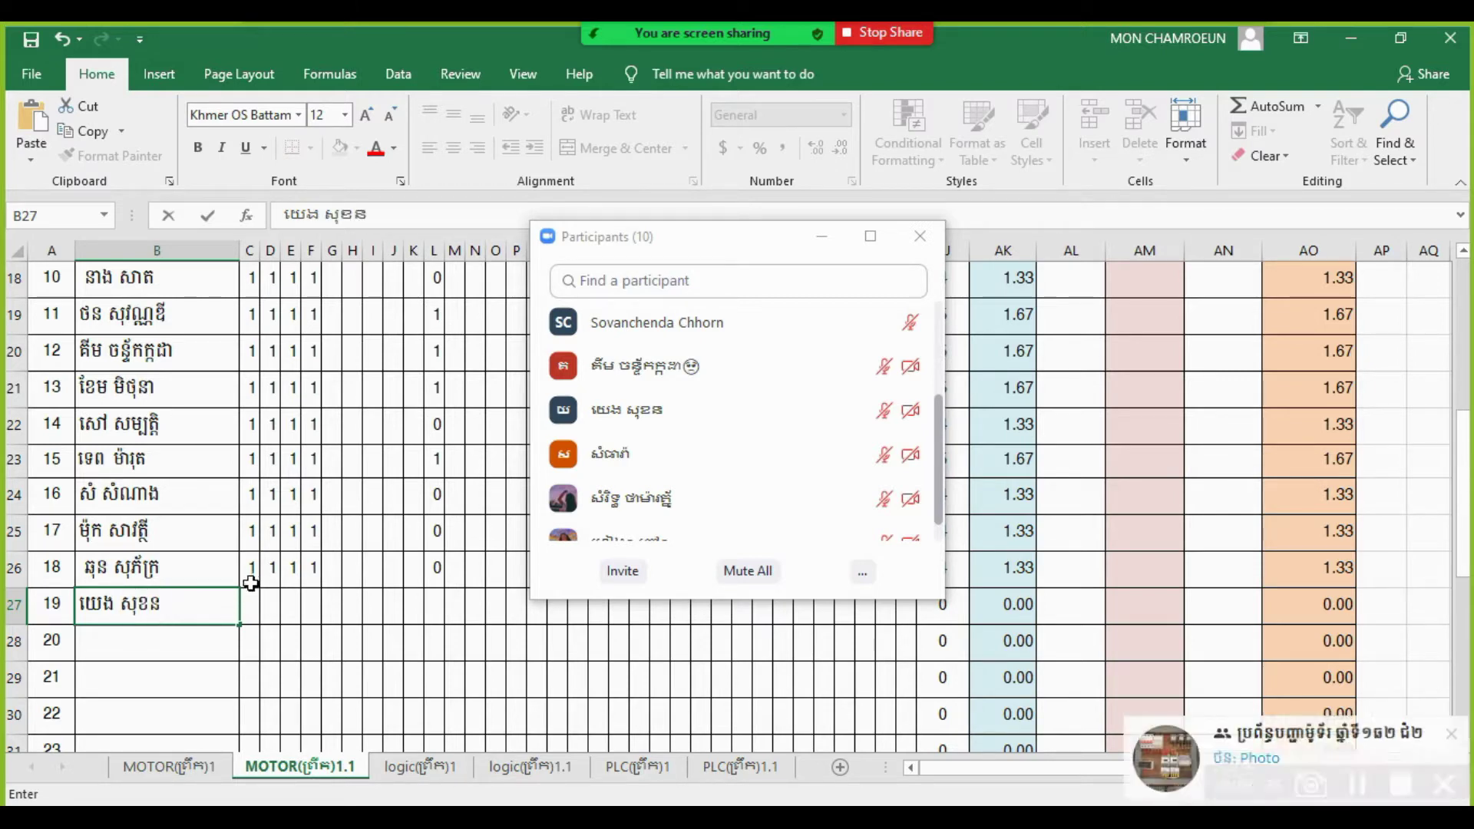
pyautogui.click(436, 607)
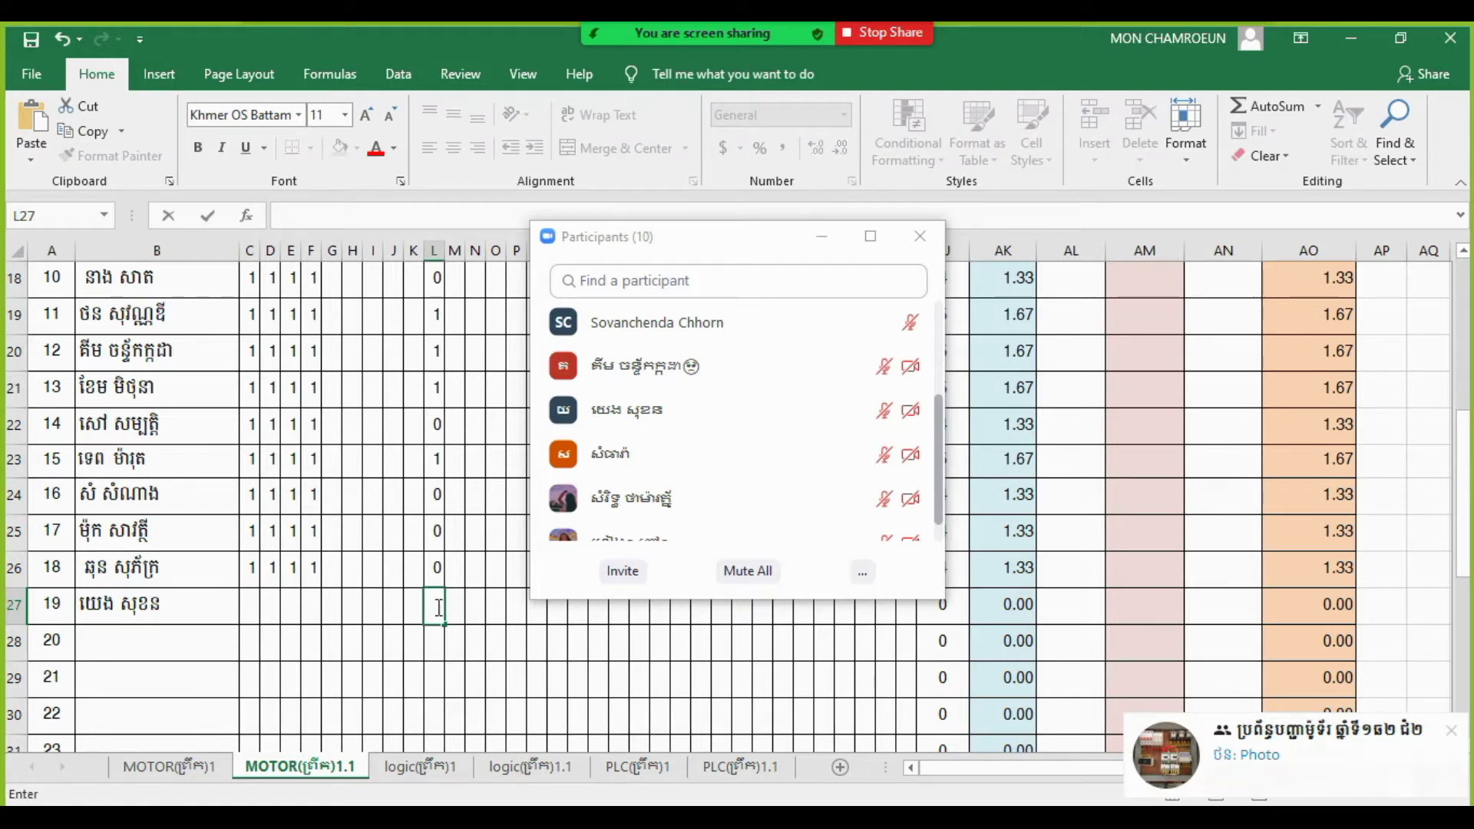
pyautogui.click(116, 644)
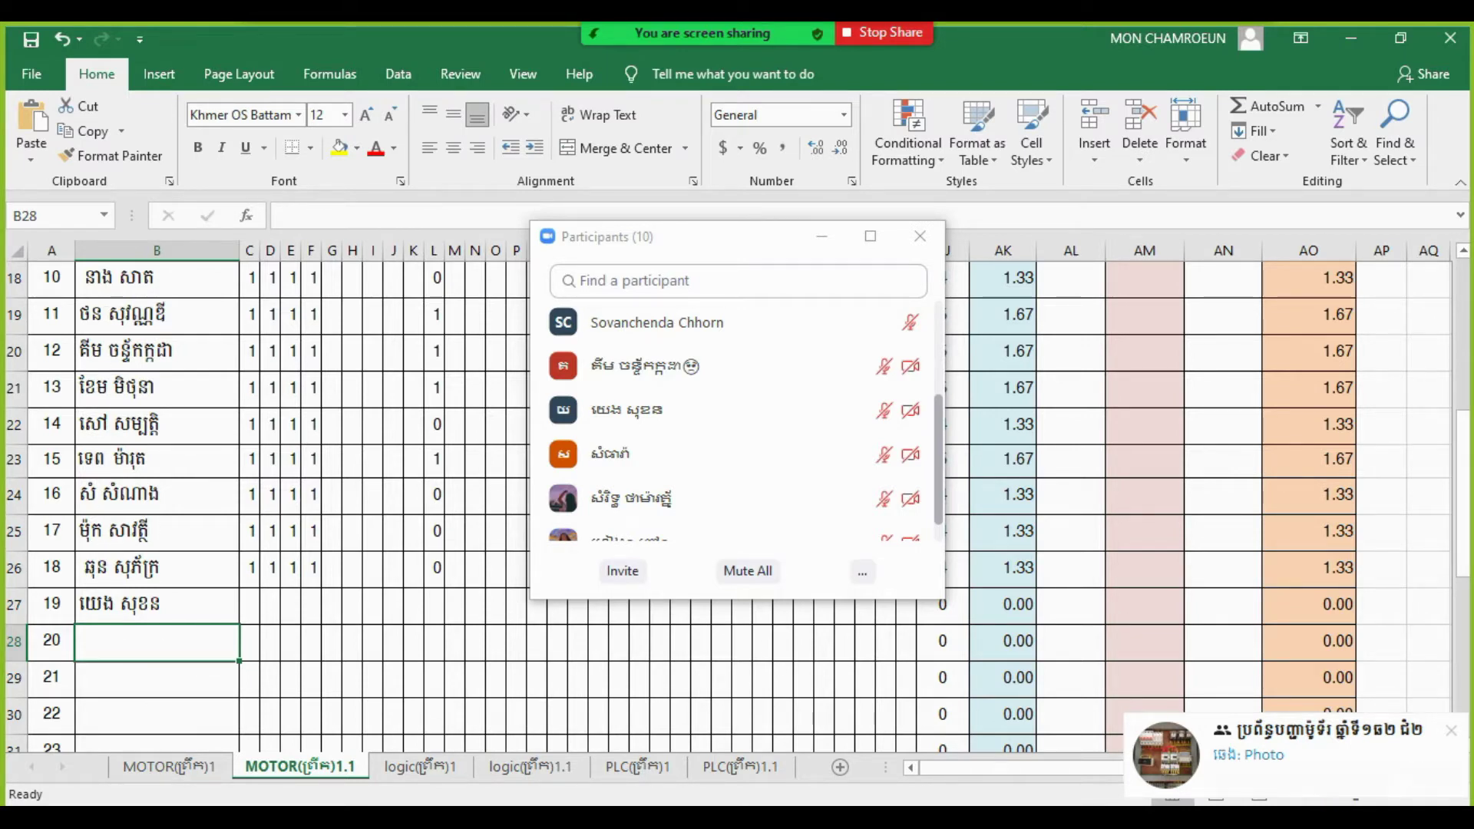
# Switch input back to English and fill row 26's 1s in columns C–F into row 27
pyautogui.click(1332, 803)
pyautogui.click(1290, 645)
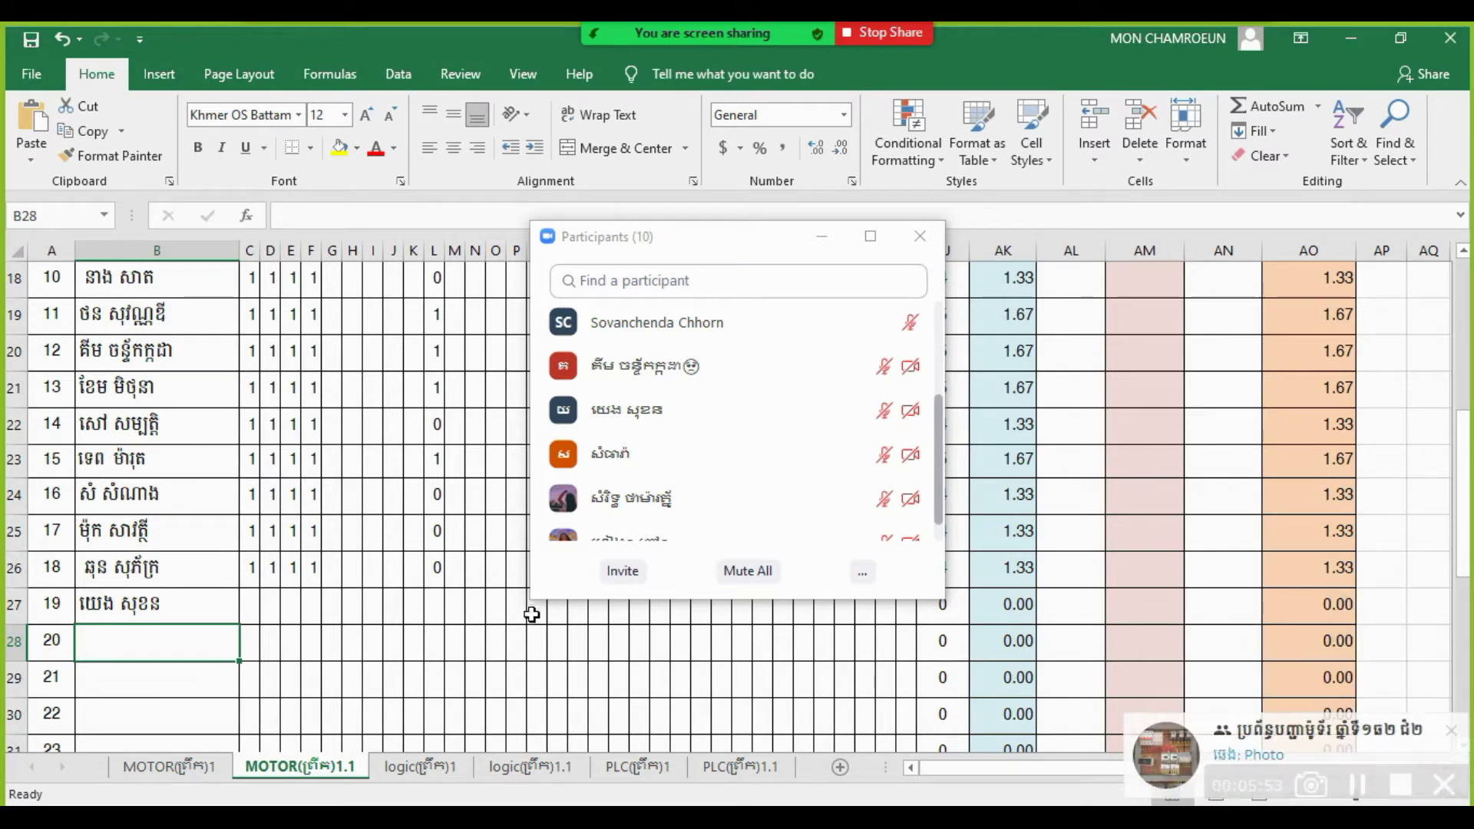
pyautogui.click(247, 578)
pyautogui.moveTo(260, 587)
pyautogui.mouseDown()
pyautogui.moveTo(266, 623)
pyautogui.moveTo(280, 622)
pyautogui.moveTo(262, 622)
pyautogui.moveTo(330, 639)
pyautogui.moveTo(319, 623)
pyautogui.mouseUp()
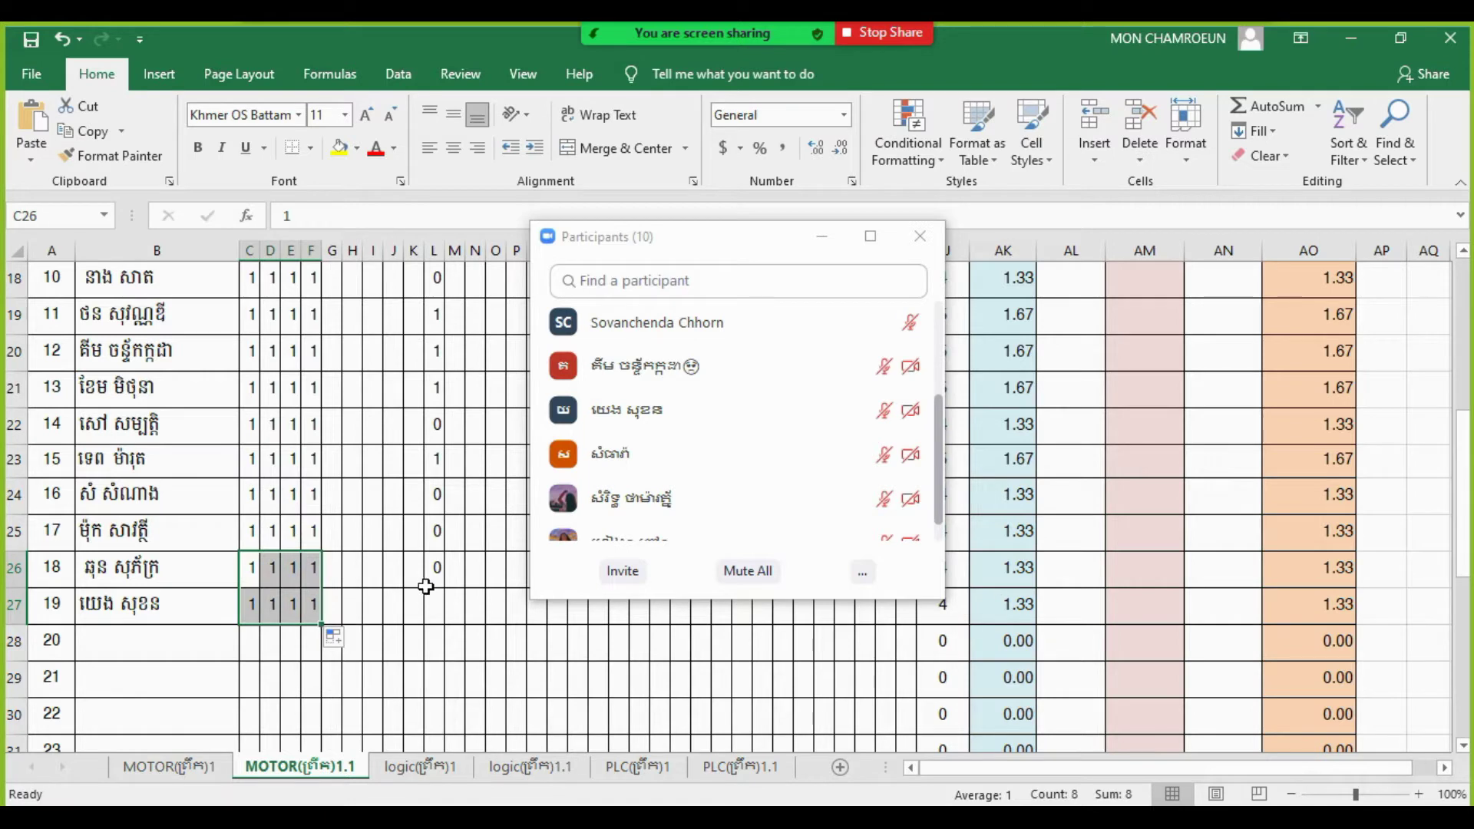
# Enter 1 in L27 for the new student's week 5, save the workbook, and hide Participants
pyautogui.click(438, 608)
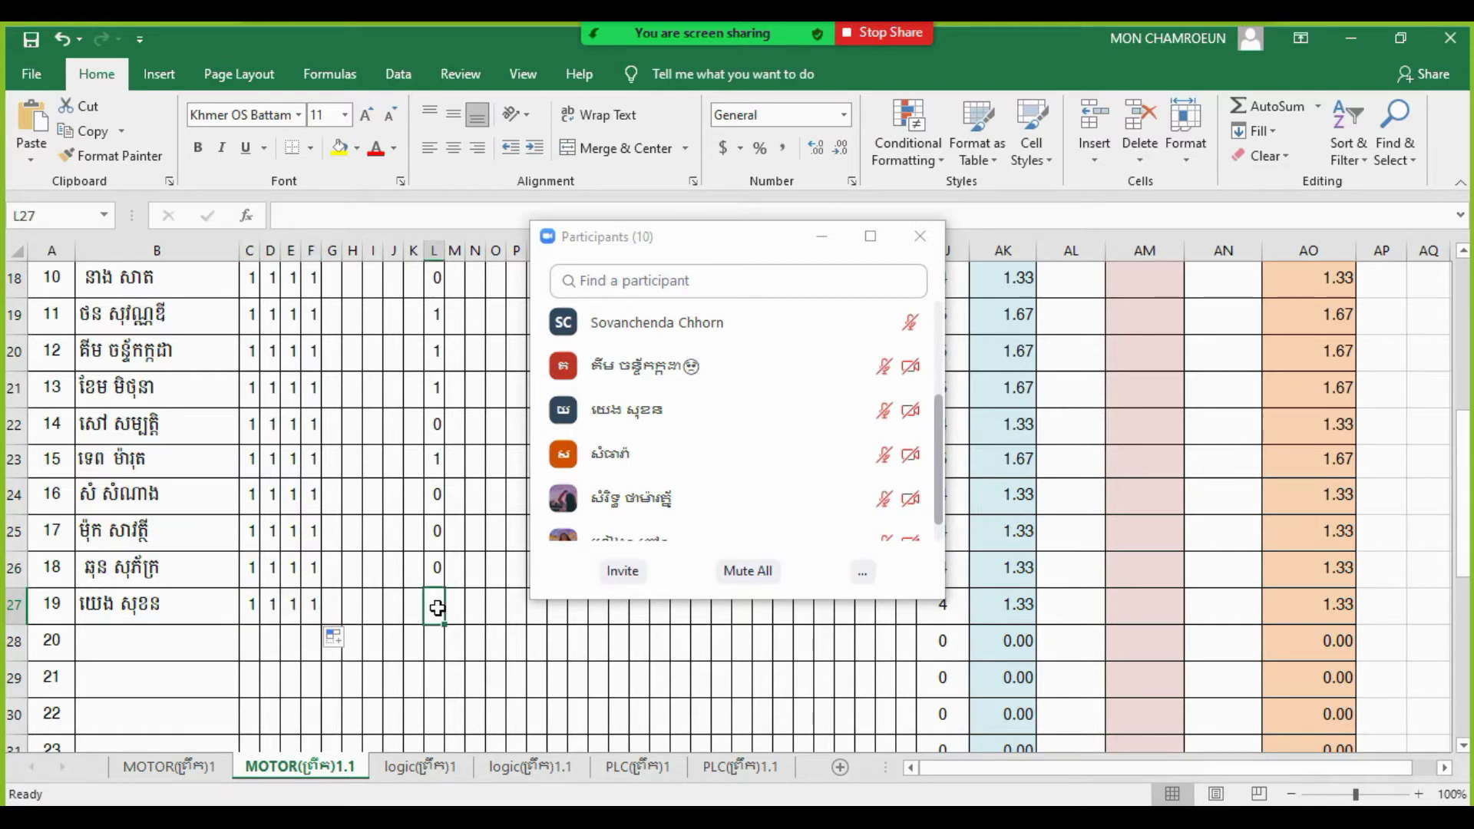
pyautogui.write('1')
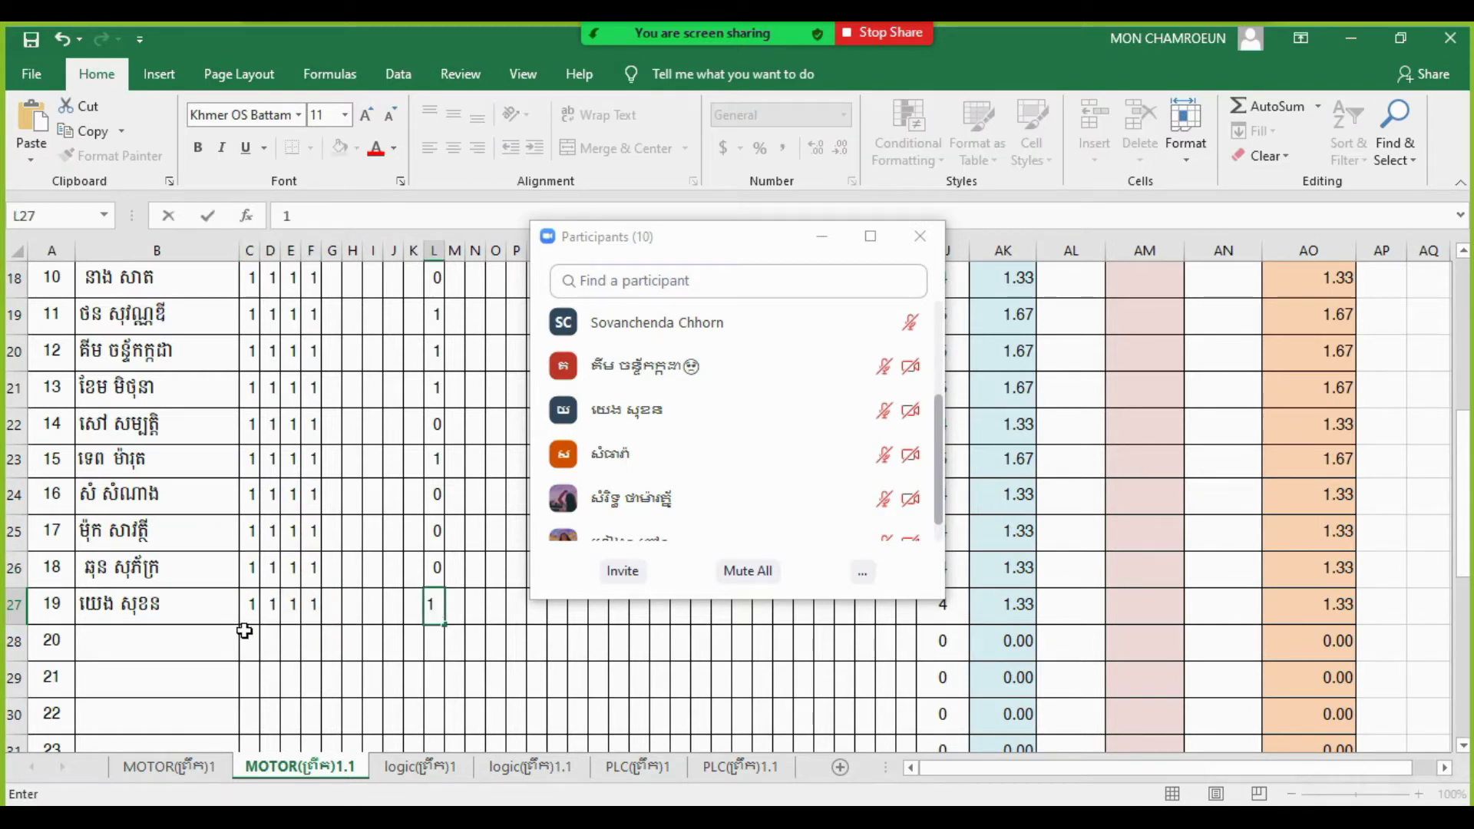
pyautogui.click(127, 645)
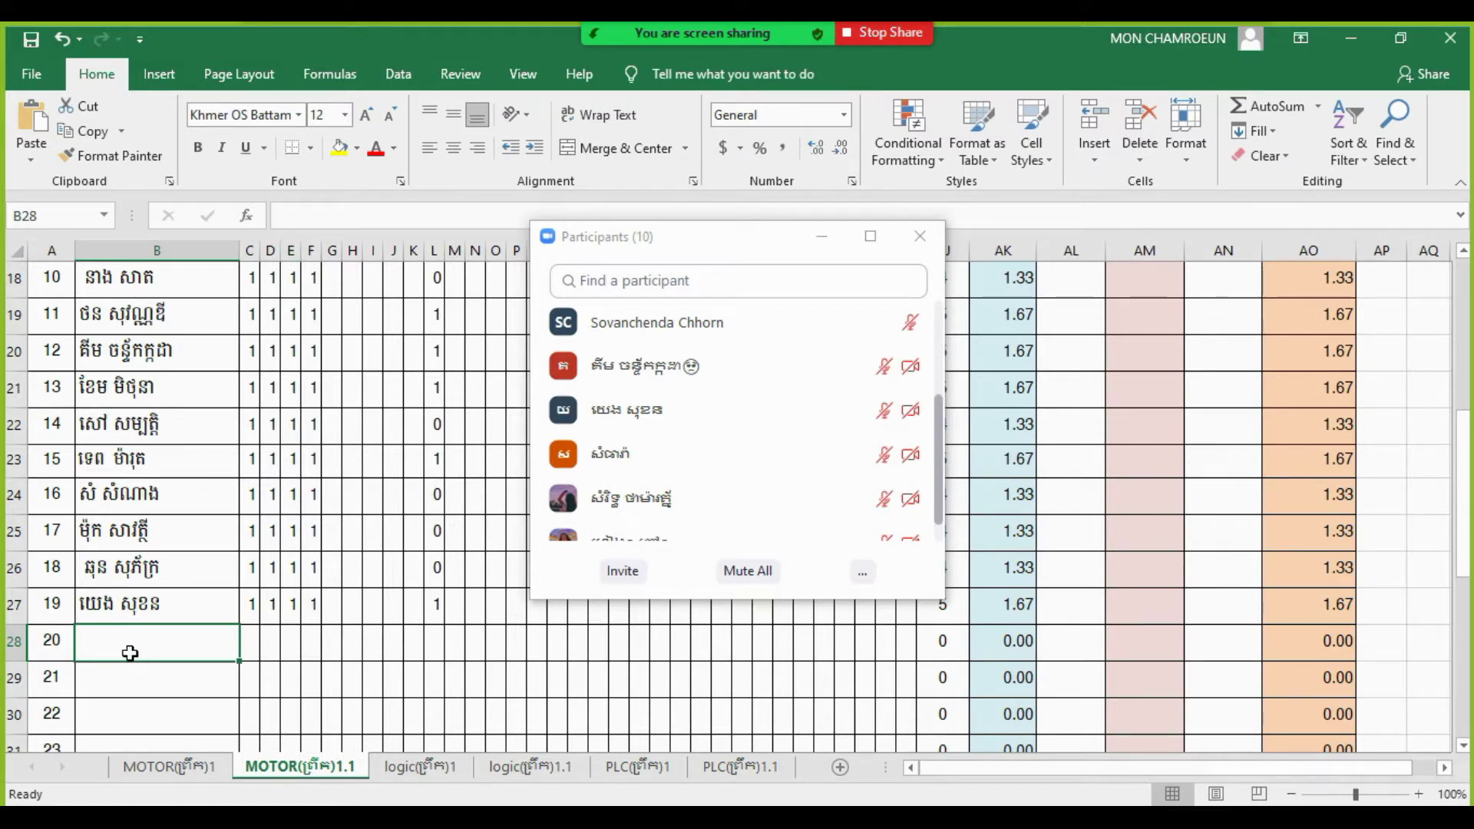
pyautogui.click(31, 42)
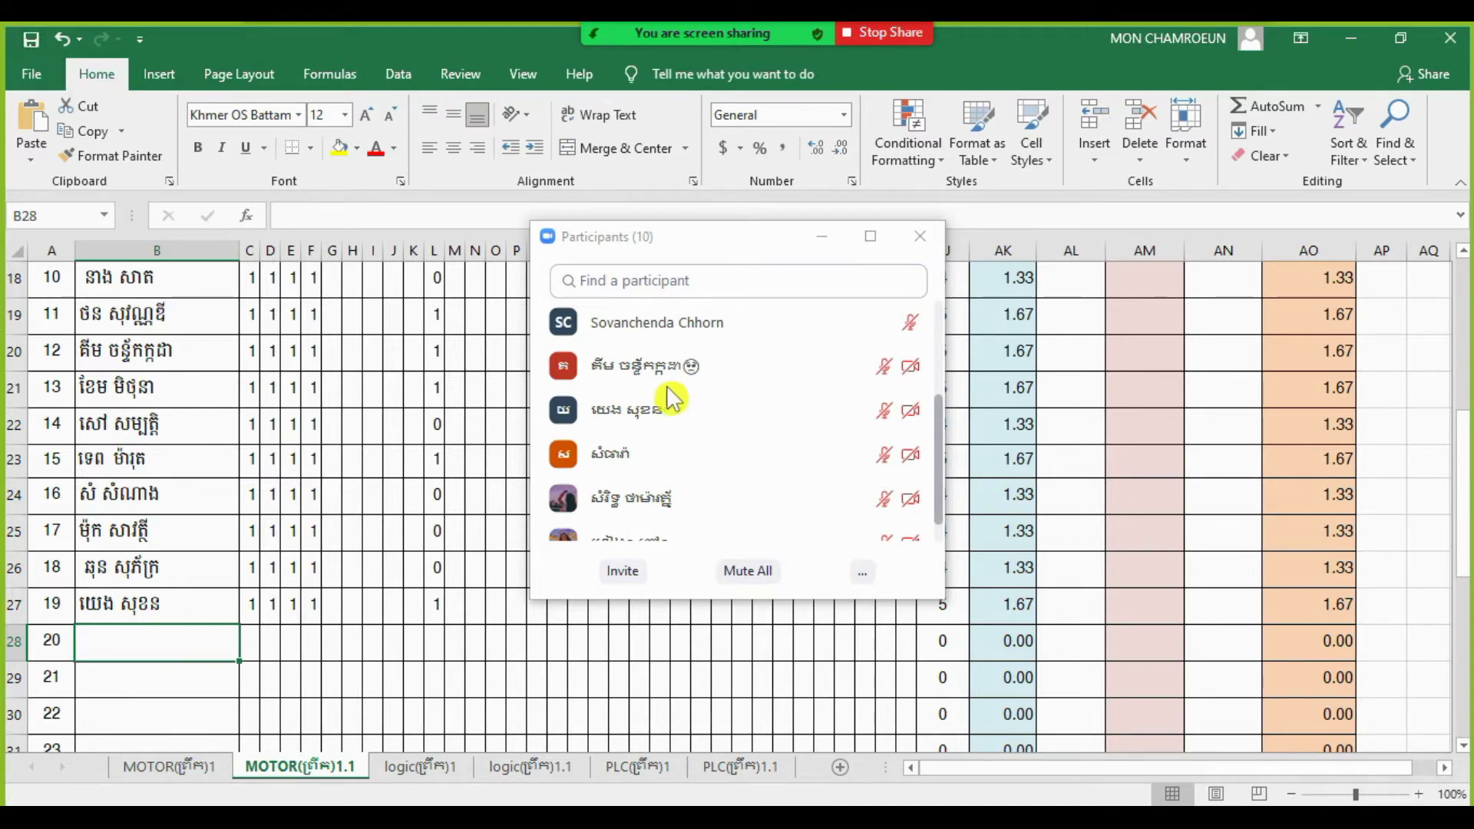
pyautogui.click(821, 237)
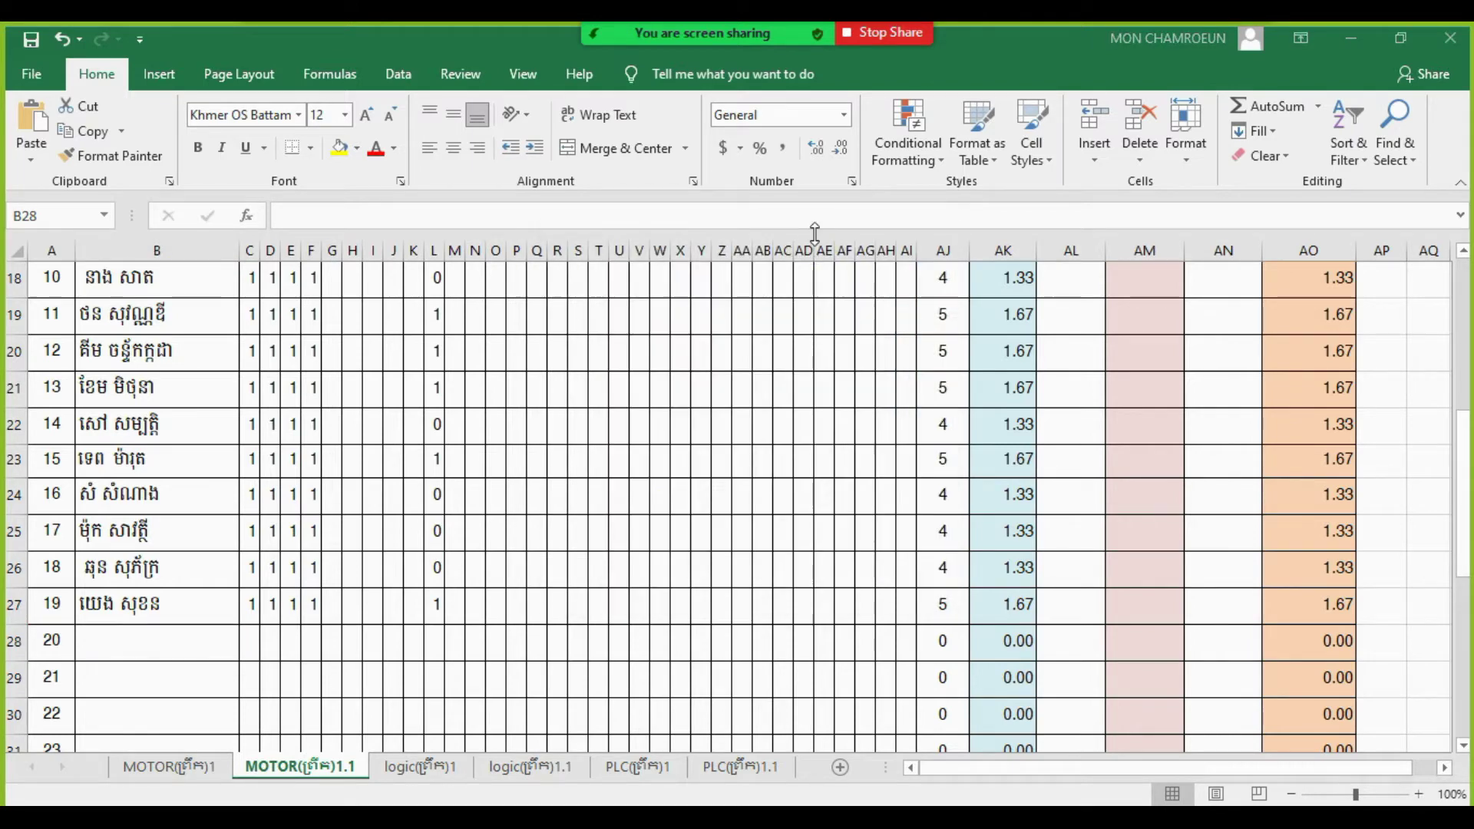
# Minimize the Excel, File Explorer, Telegram and second File Explorer windows
pyautogui.click(1357, 48)
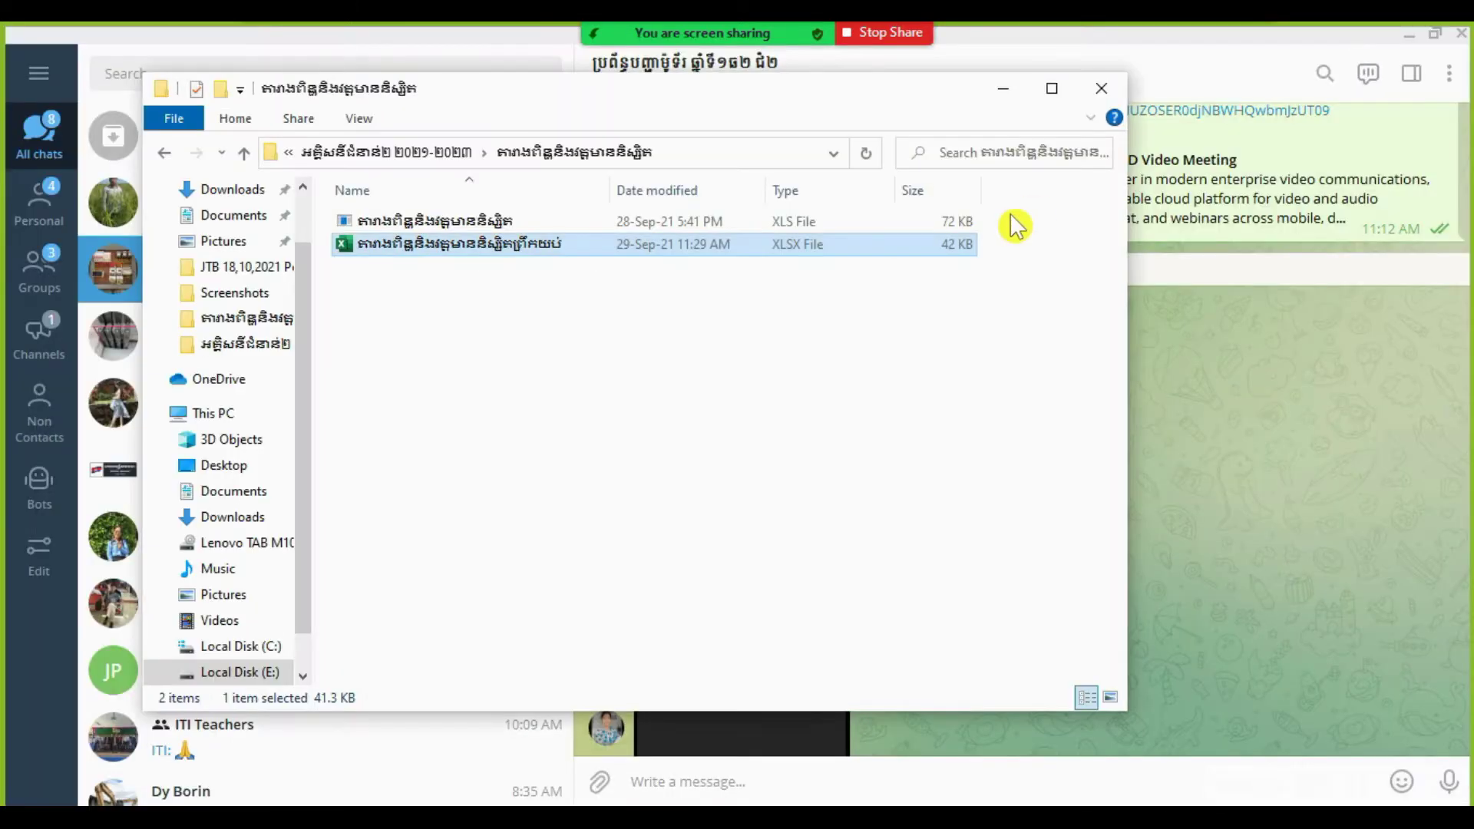
pyautogui.click(1000, 98)
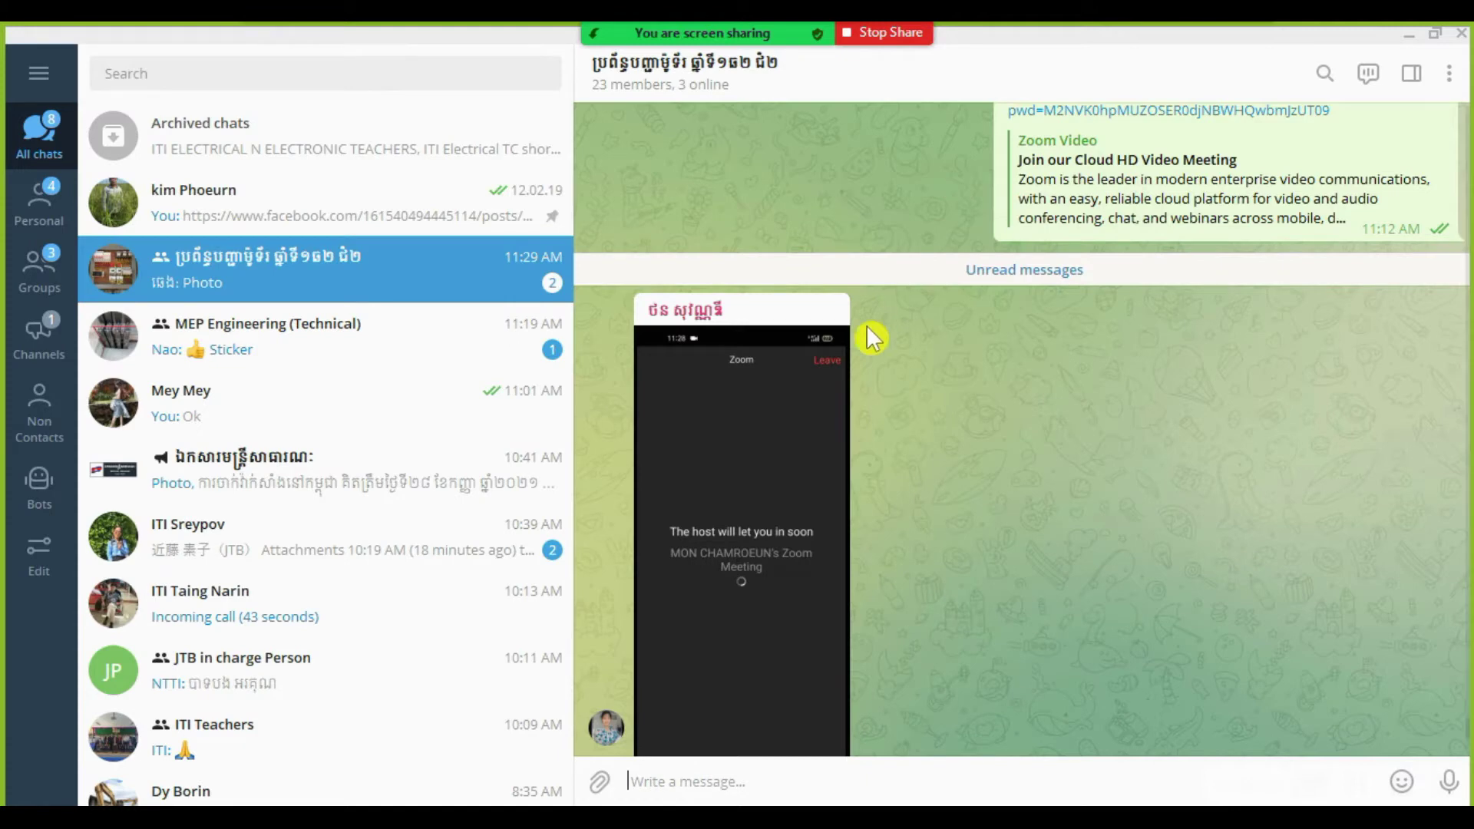
pyautogui.click(1410, 40)
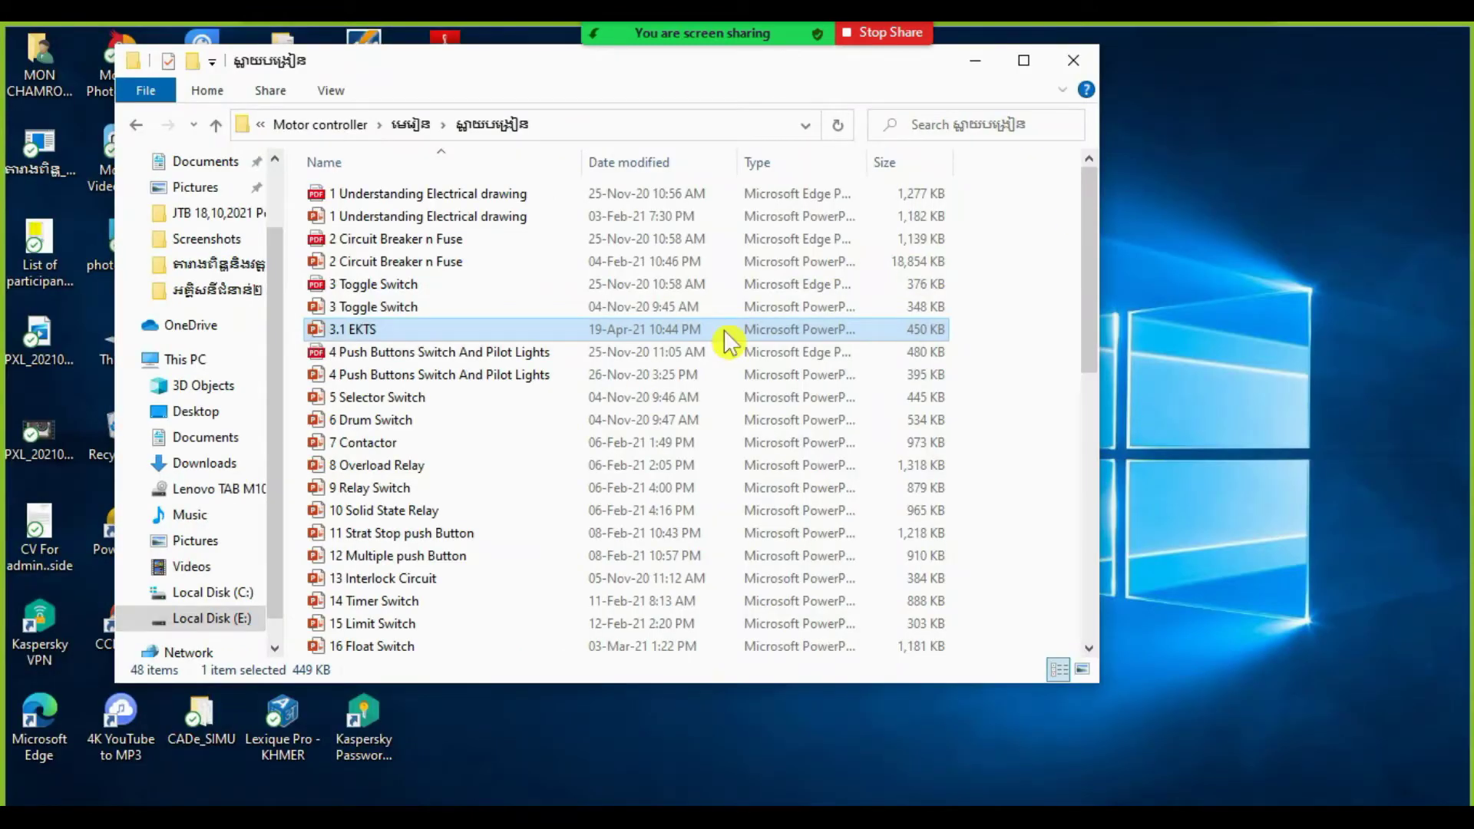
pyautogui.click(976, 75)
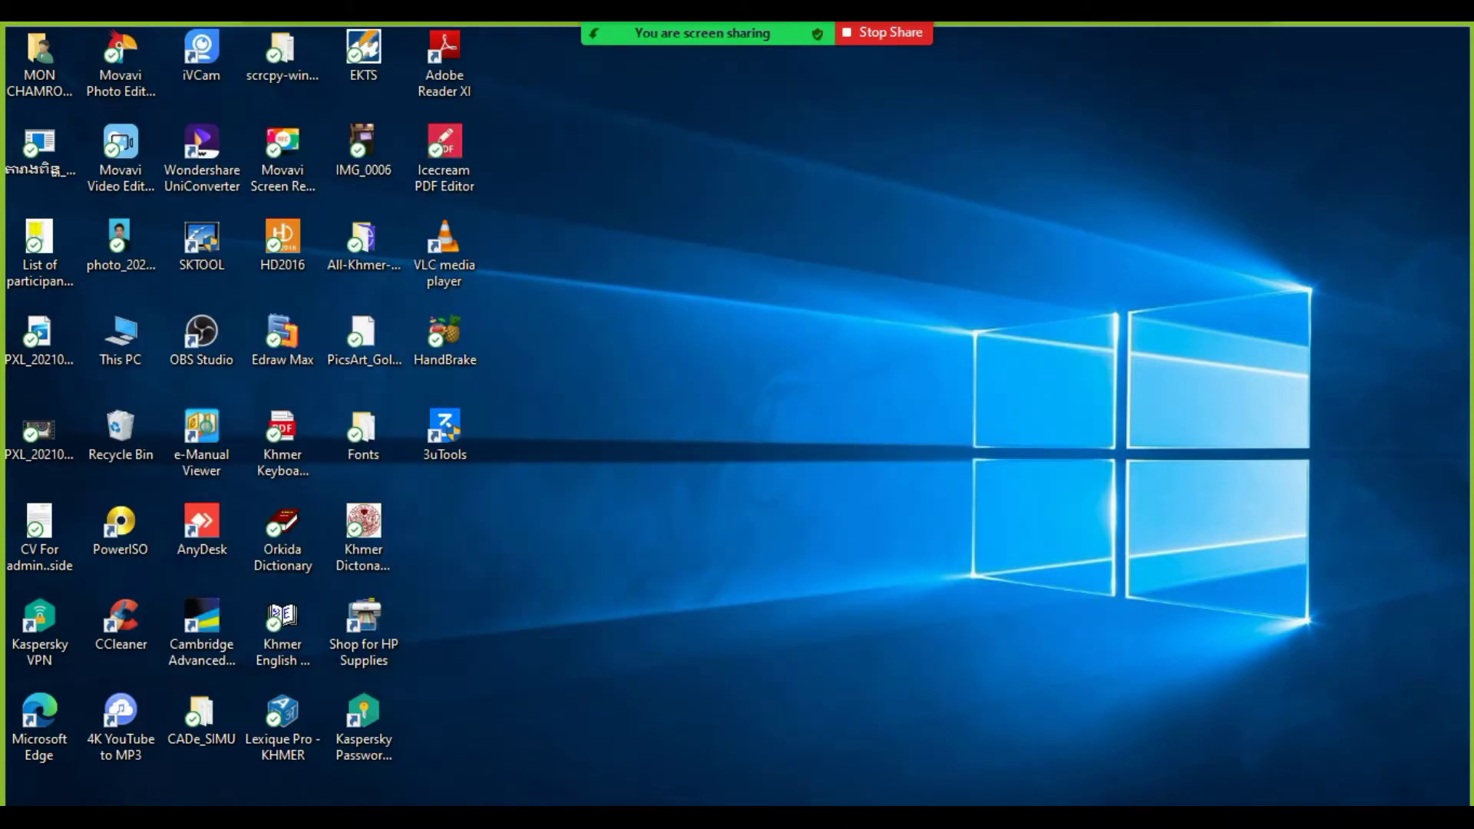
# Show slide 1 of the 'Lesson 3: Toggle Switches' presentation in PowerPoint
pyautogui.hotkey('alt', 'Tab')
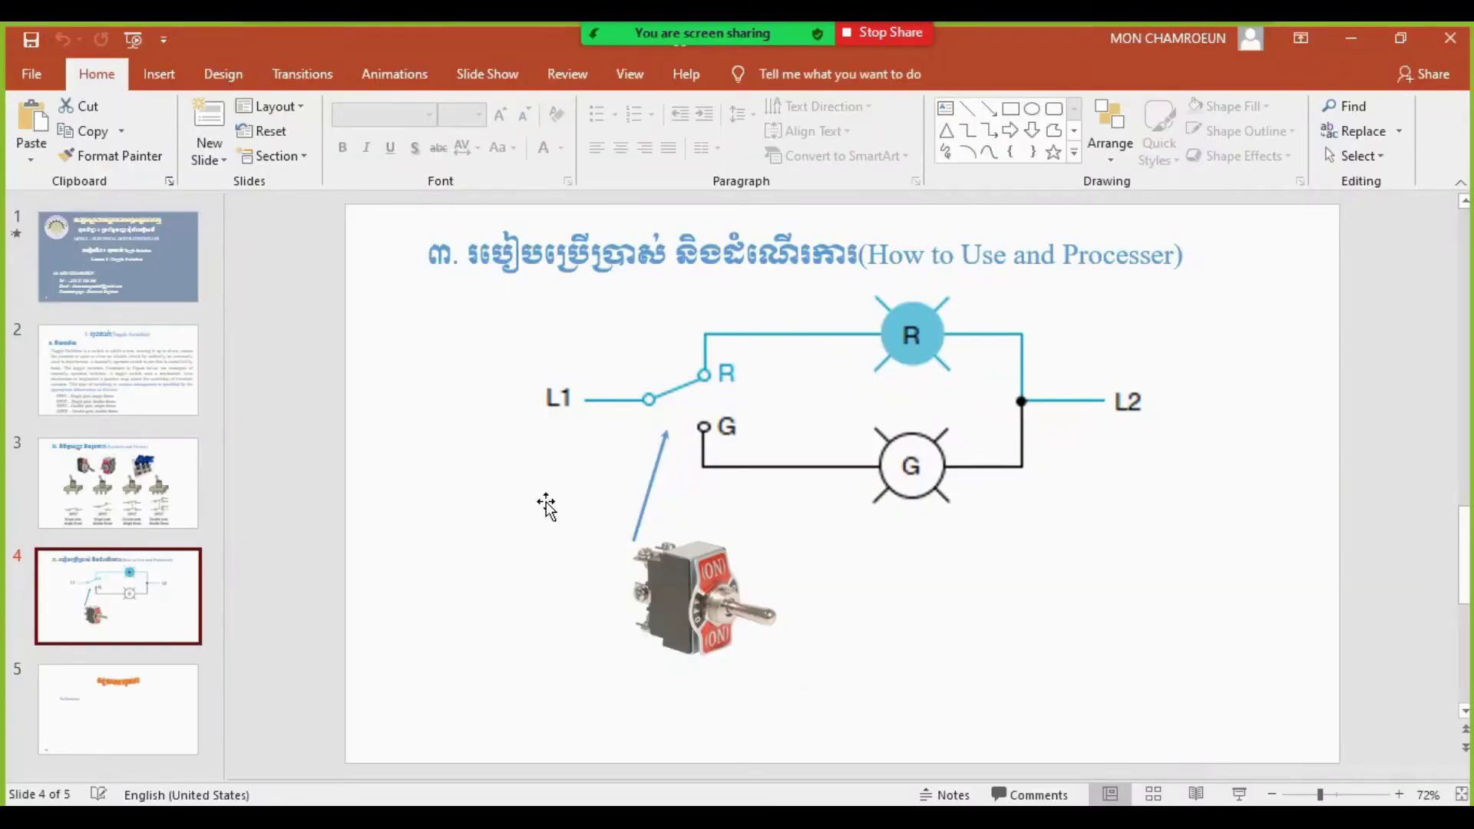
pyautogui.click(123, 267)
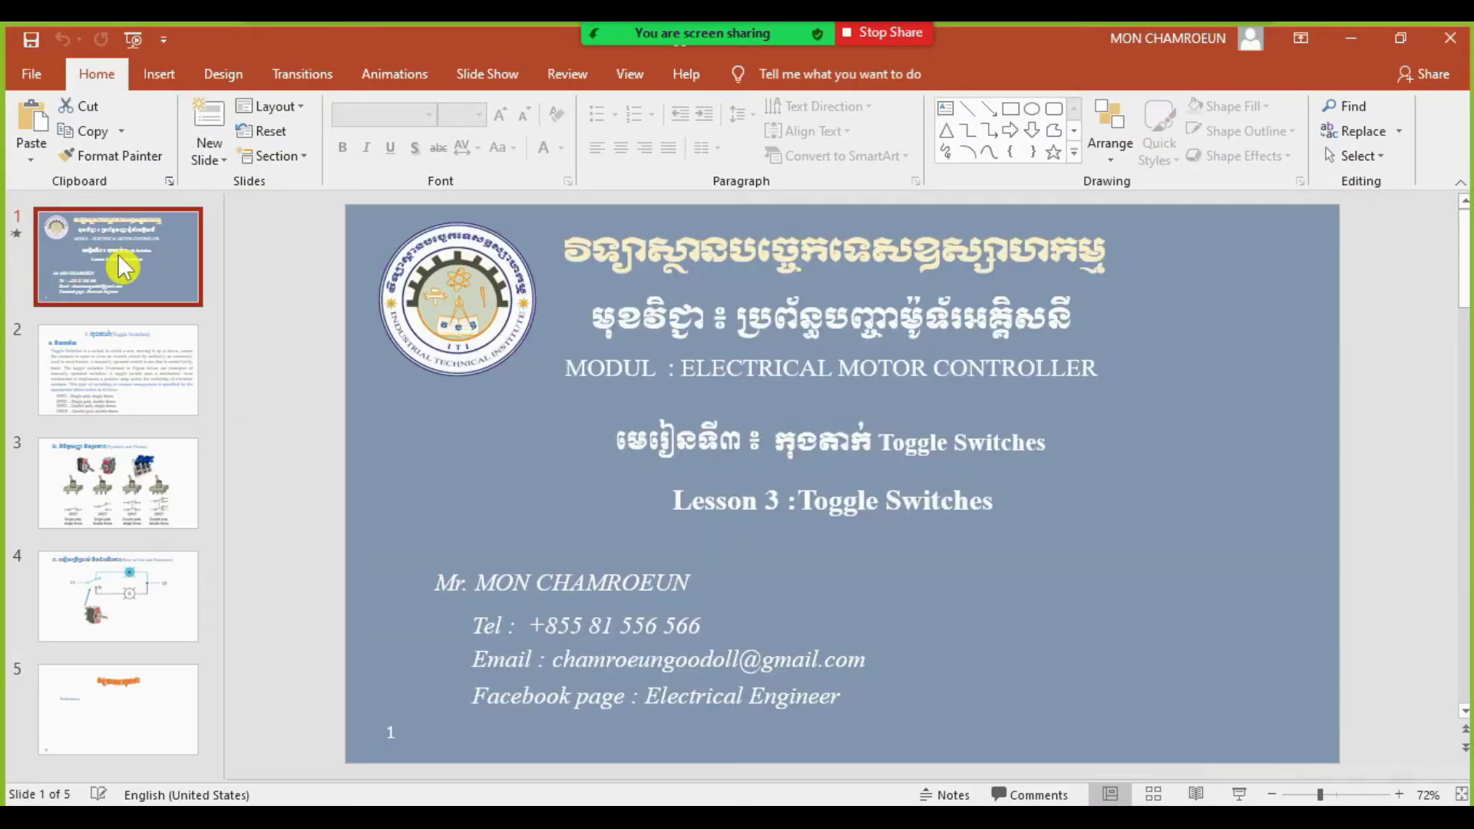
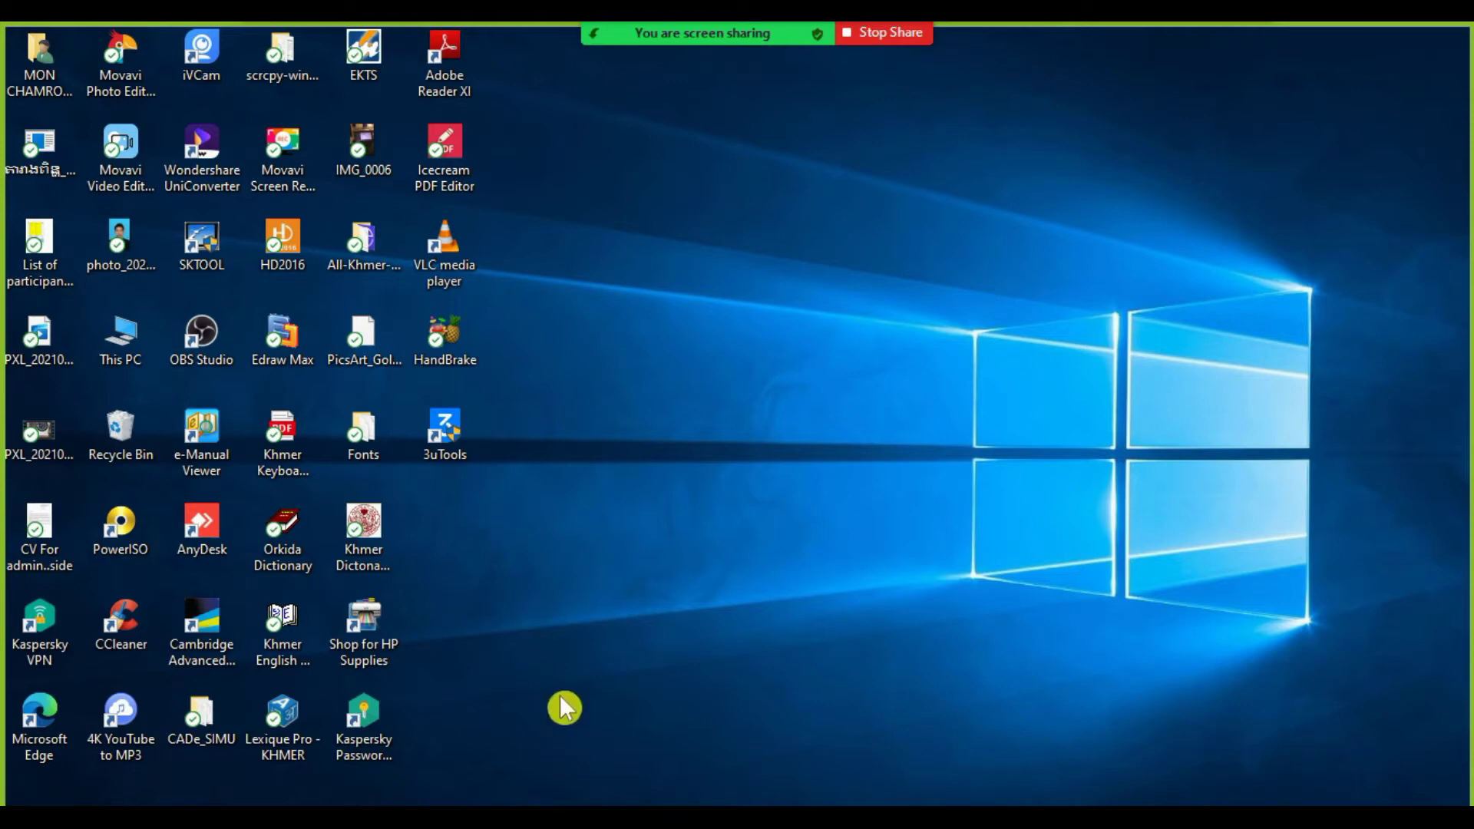
# Launch Edge, dismiss the notification pop-up and maximize the browser window
pyautogui.click(566, 791)
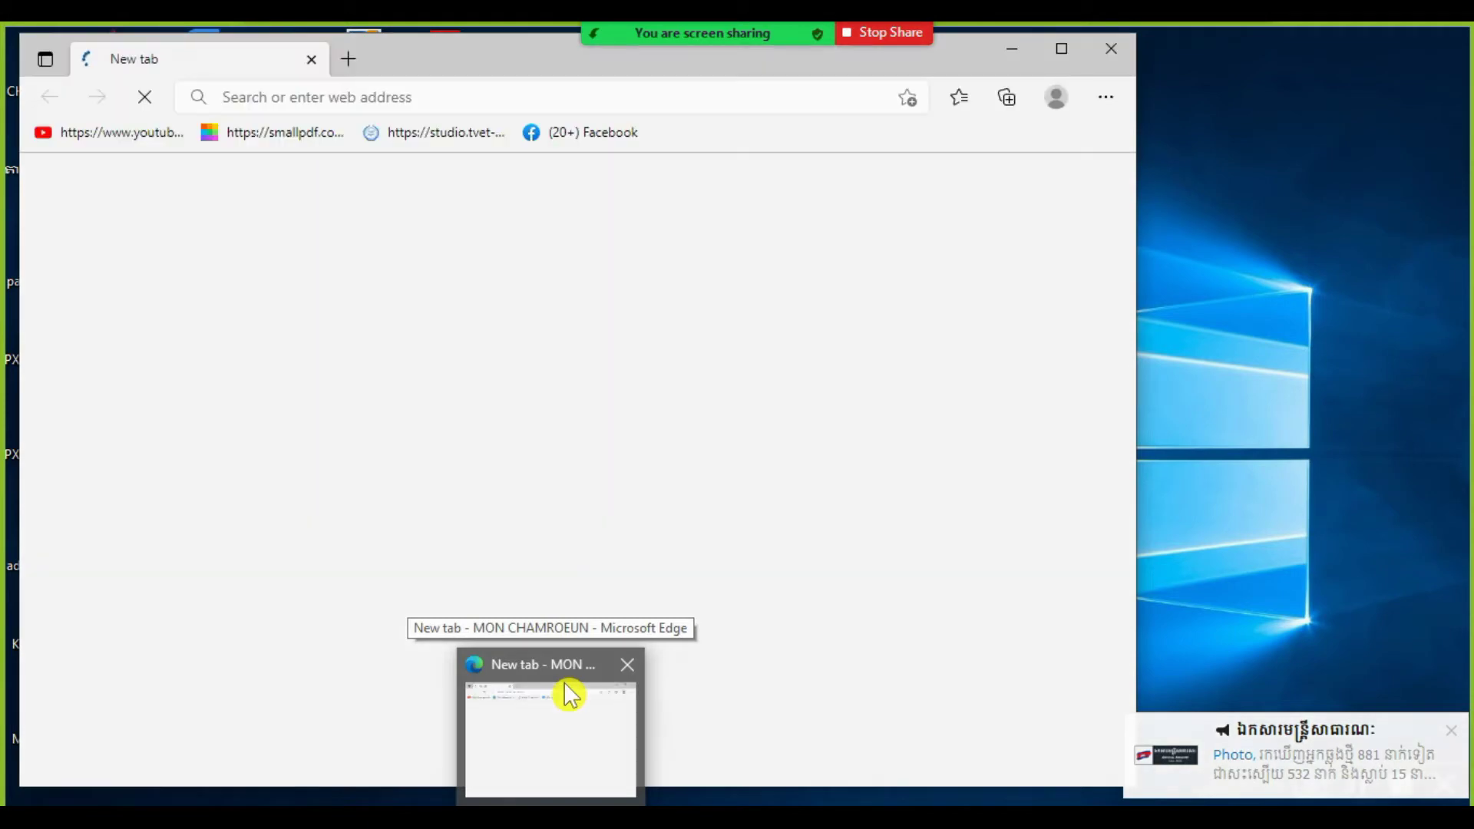
pyautogui.click(1451, 732)
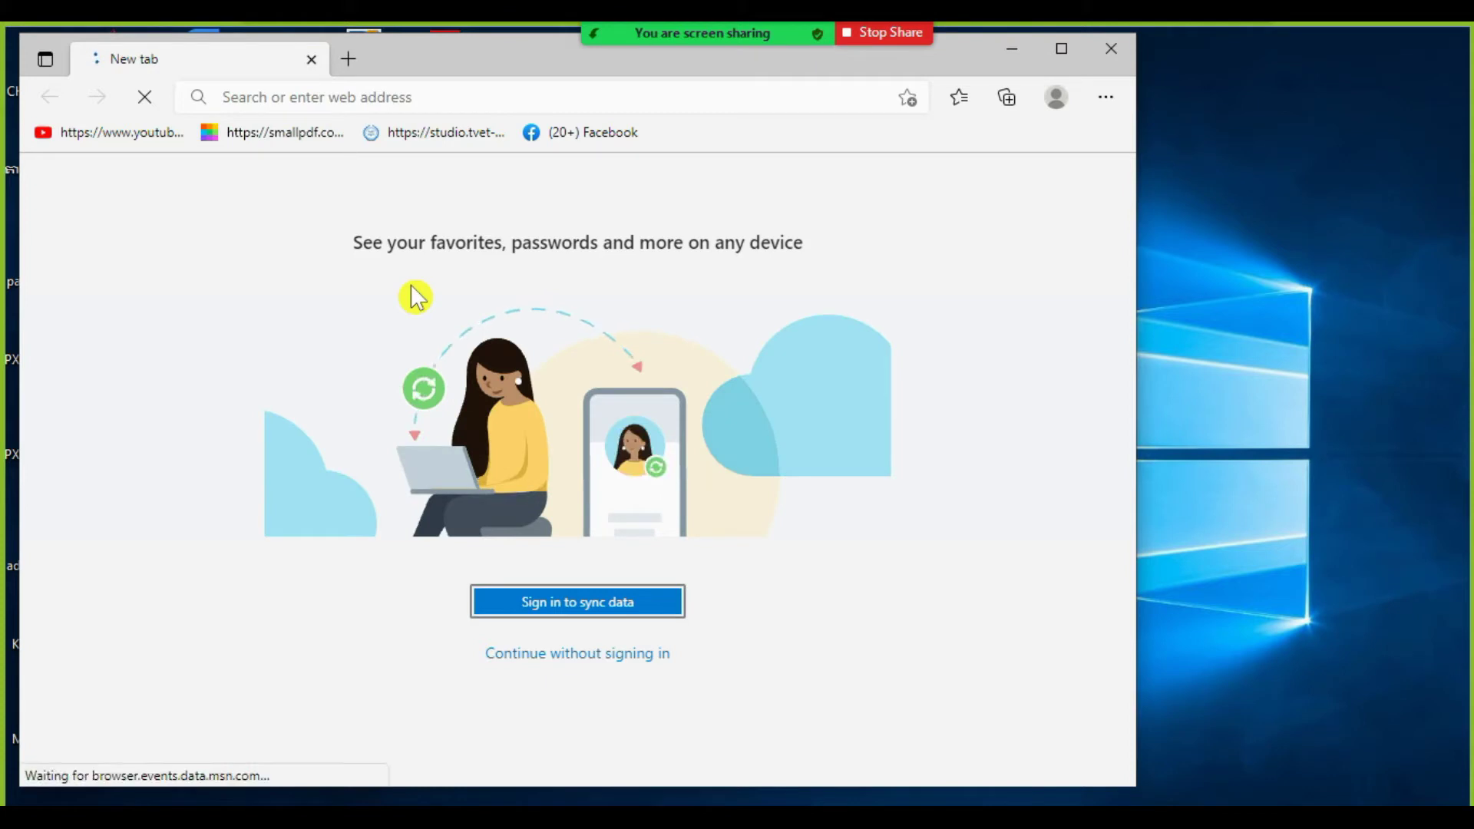
pyautogui.click(348, 91)
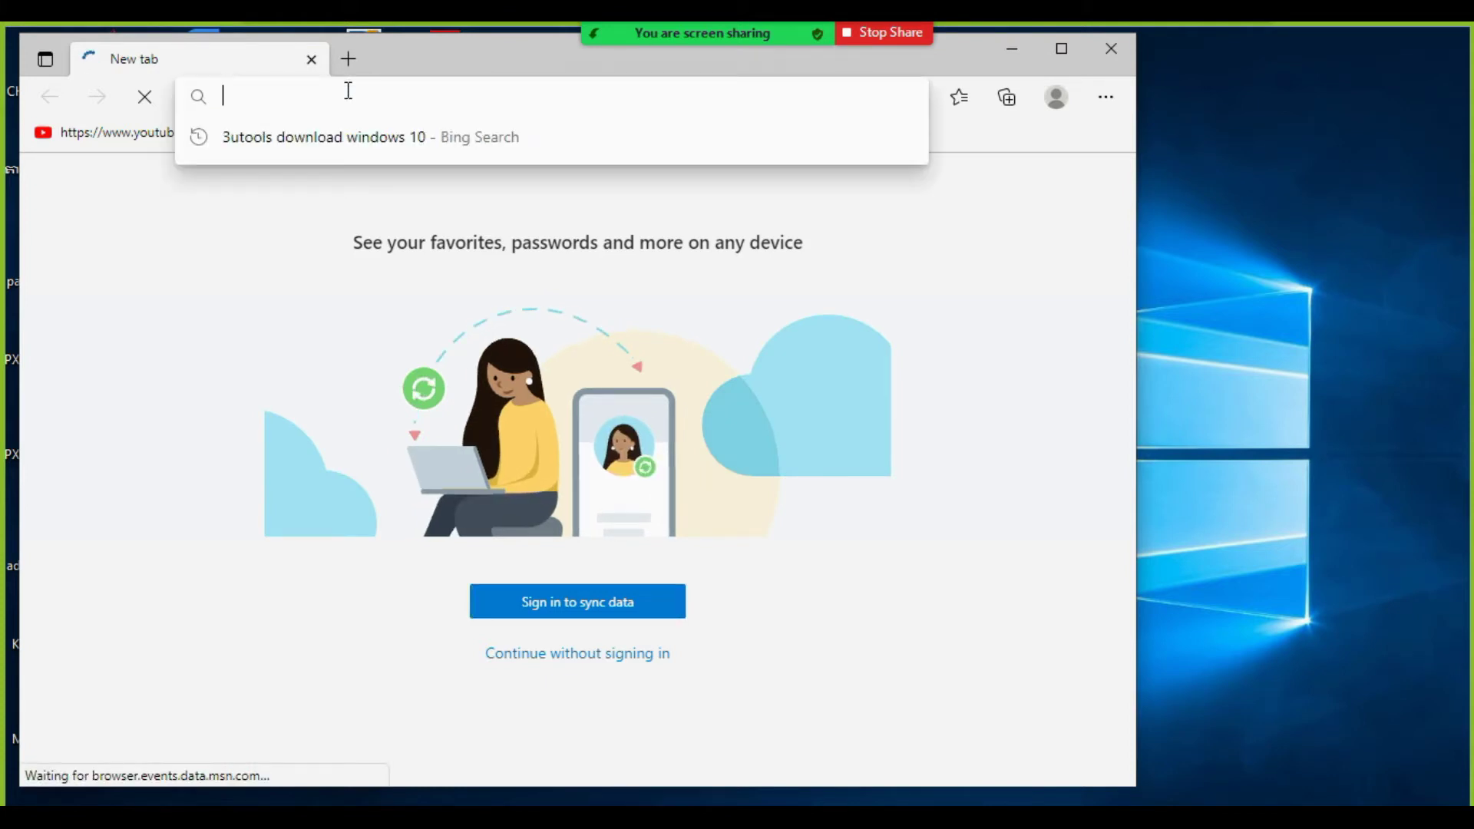
pyautogui.click(270, 269)
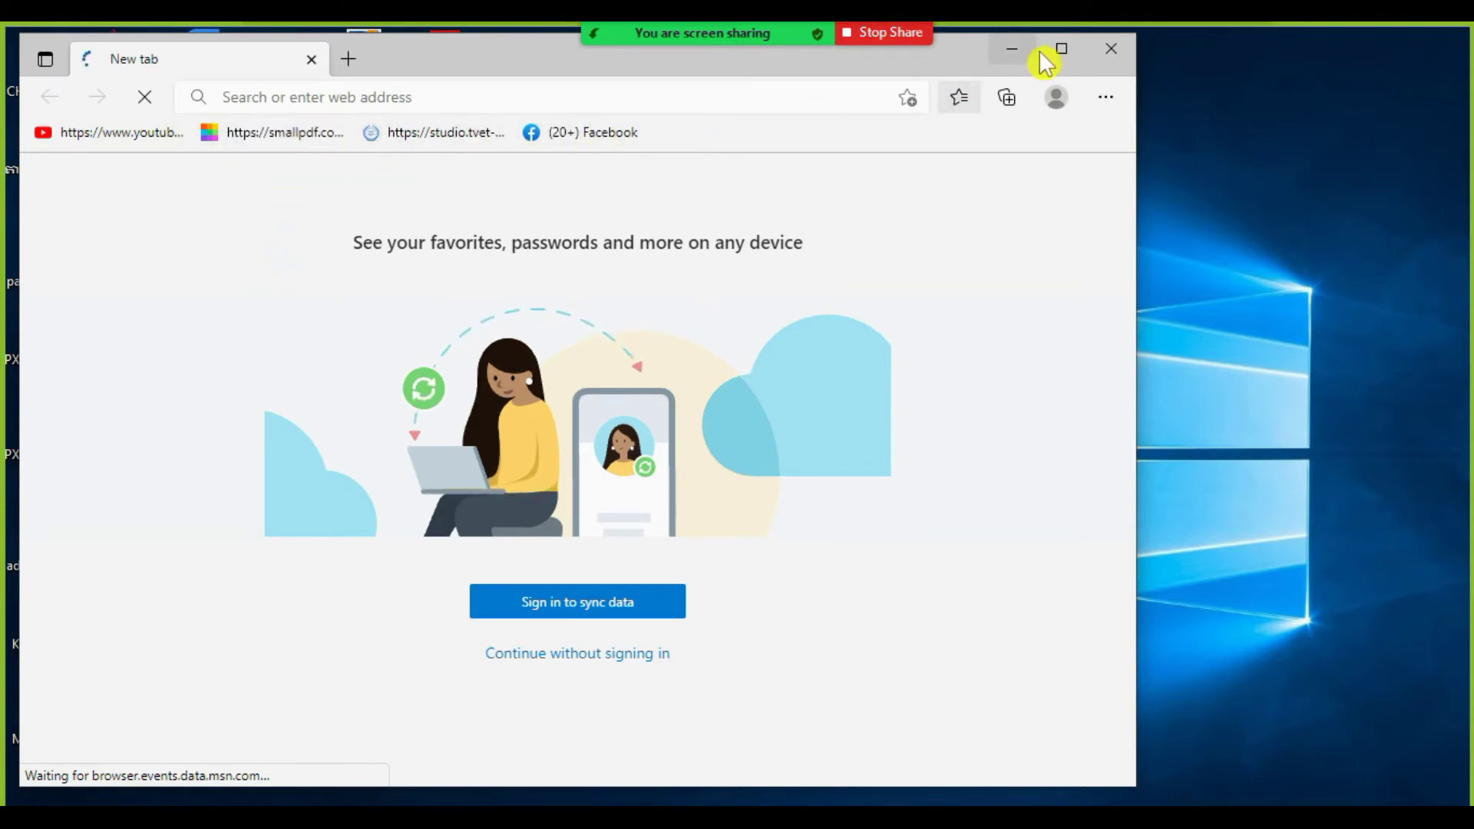
pyautogui.click(1066, 55)
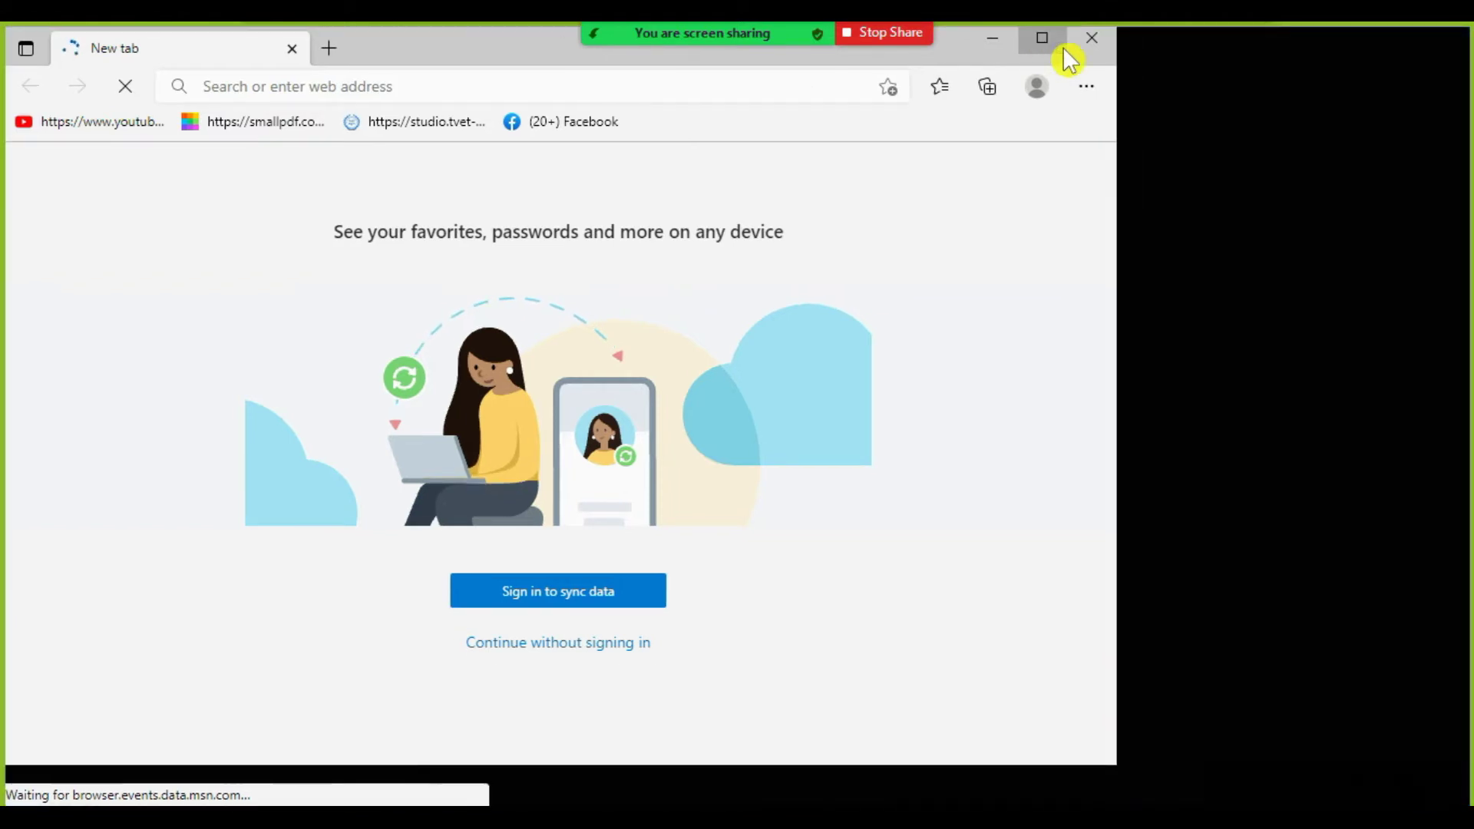
pyautogui.click(1068, 57)
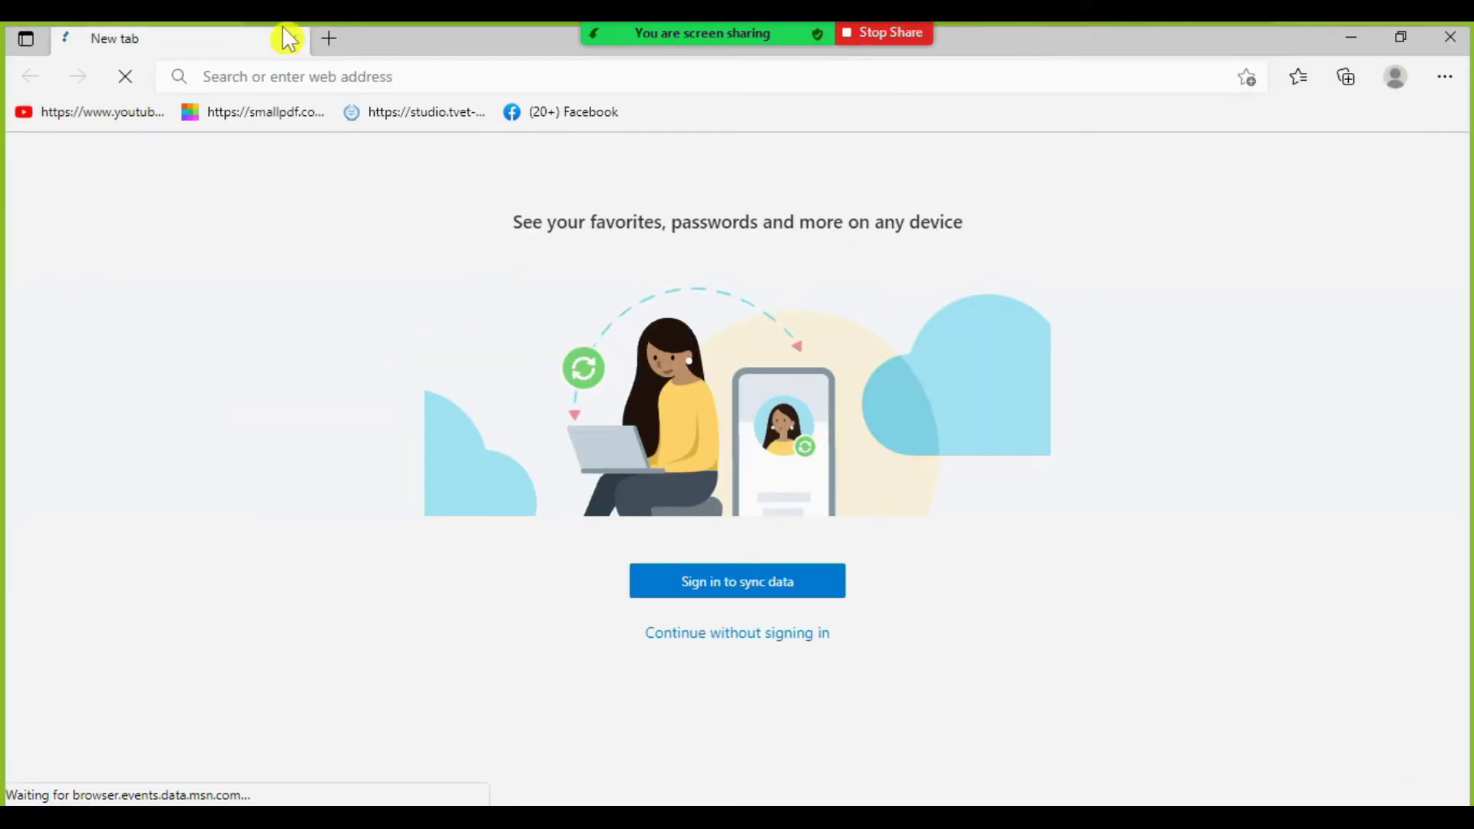
# Replace the stalled tab with a fresh one and open Google's home page
pyautogui.click(328, 40)
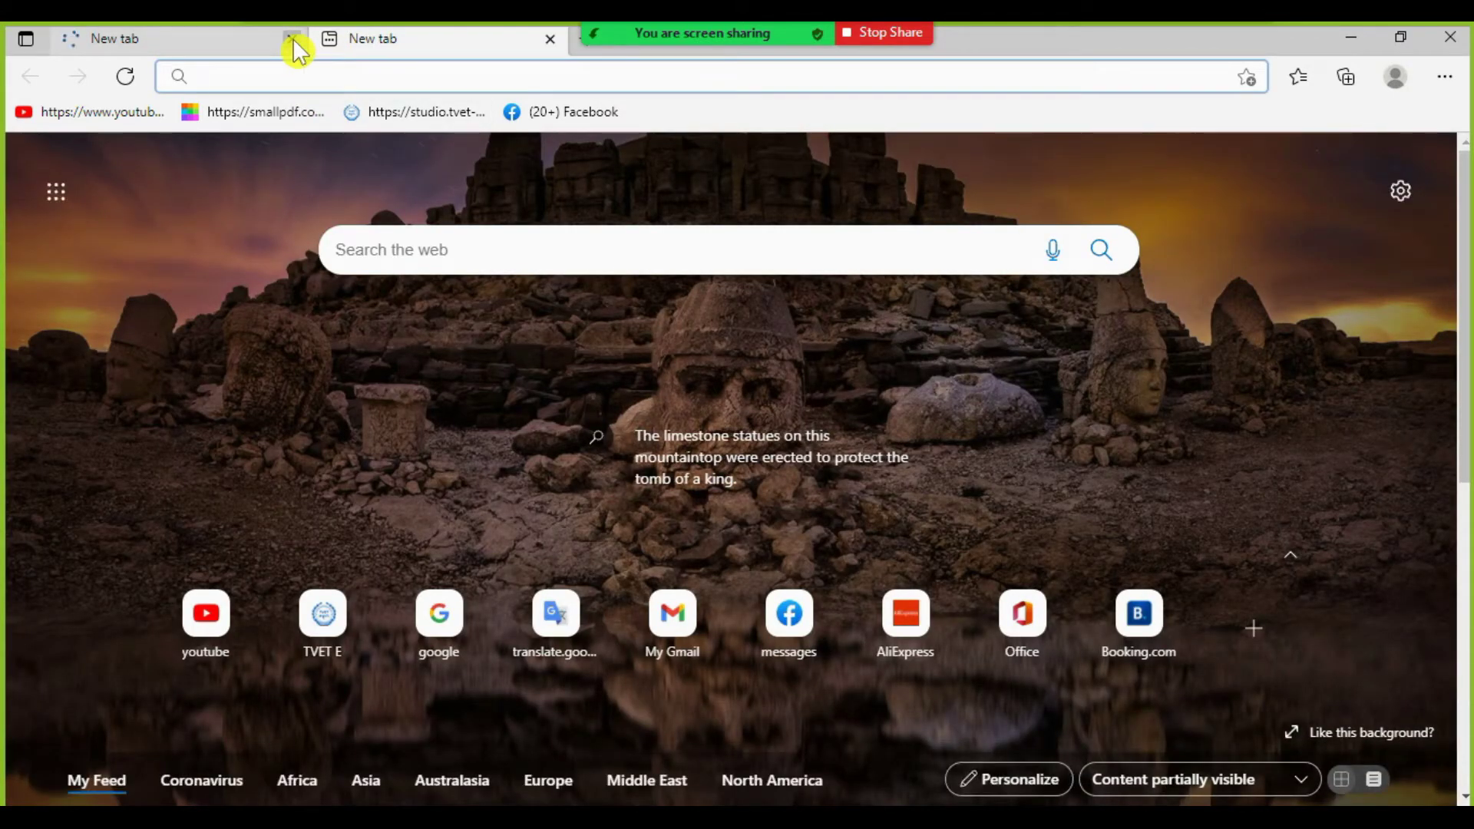
pyautogui.click(293, 38)
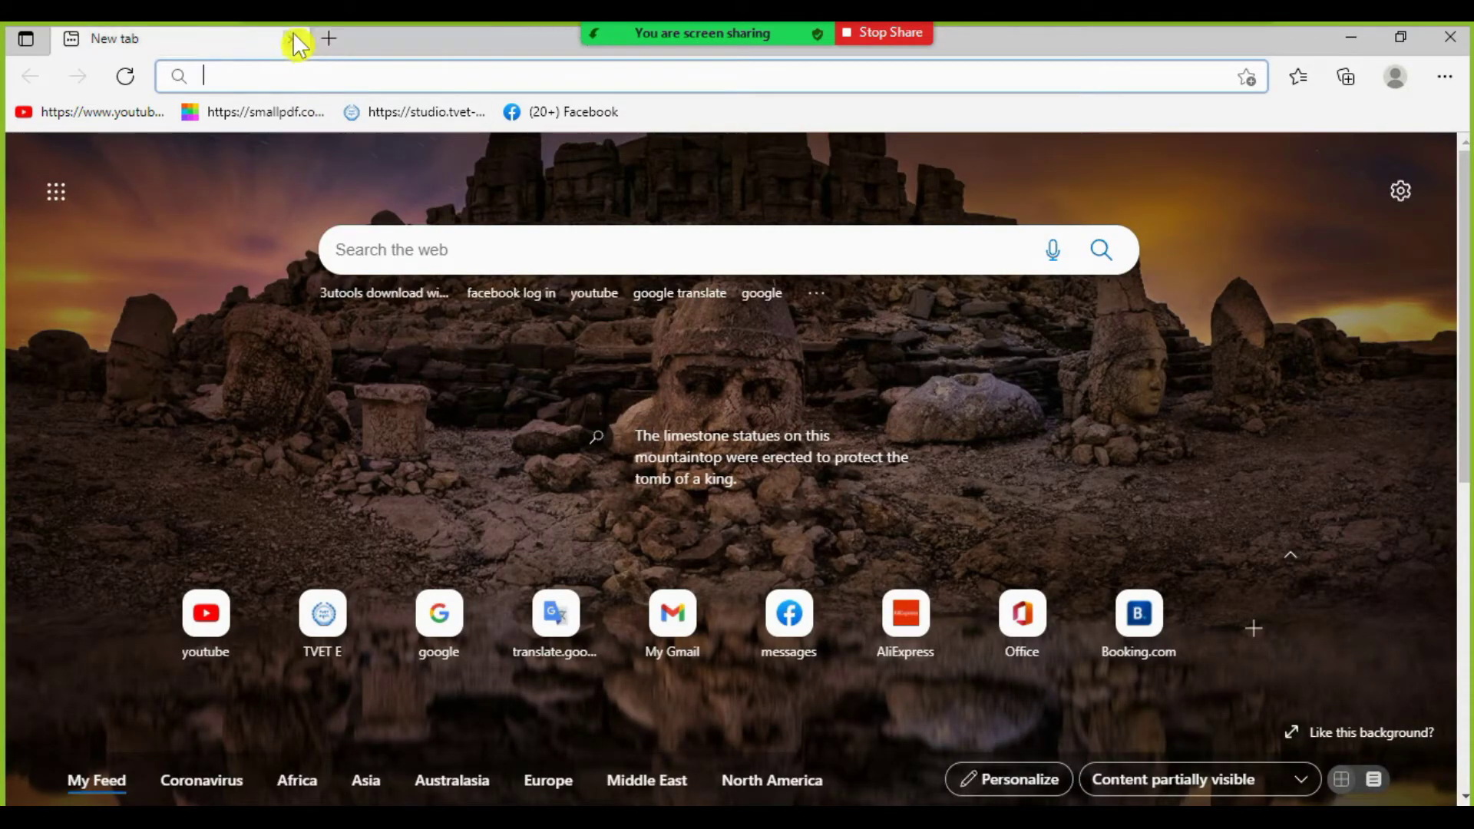
pyautogui.click(445, 631)
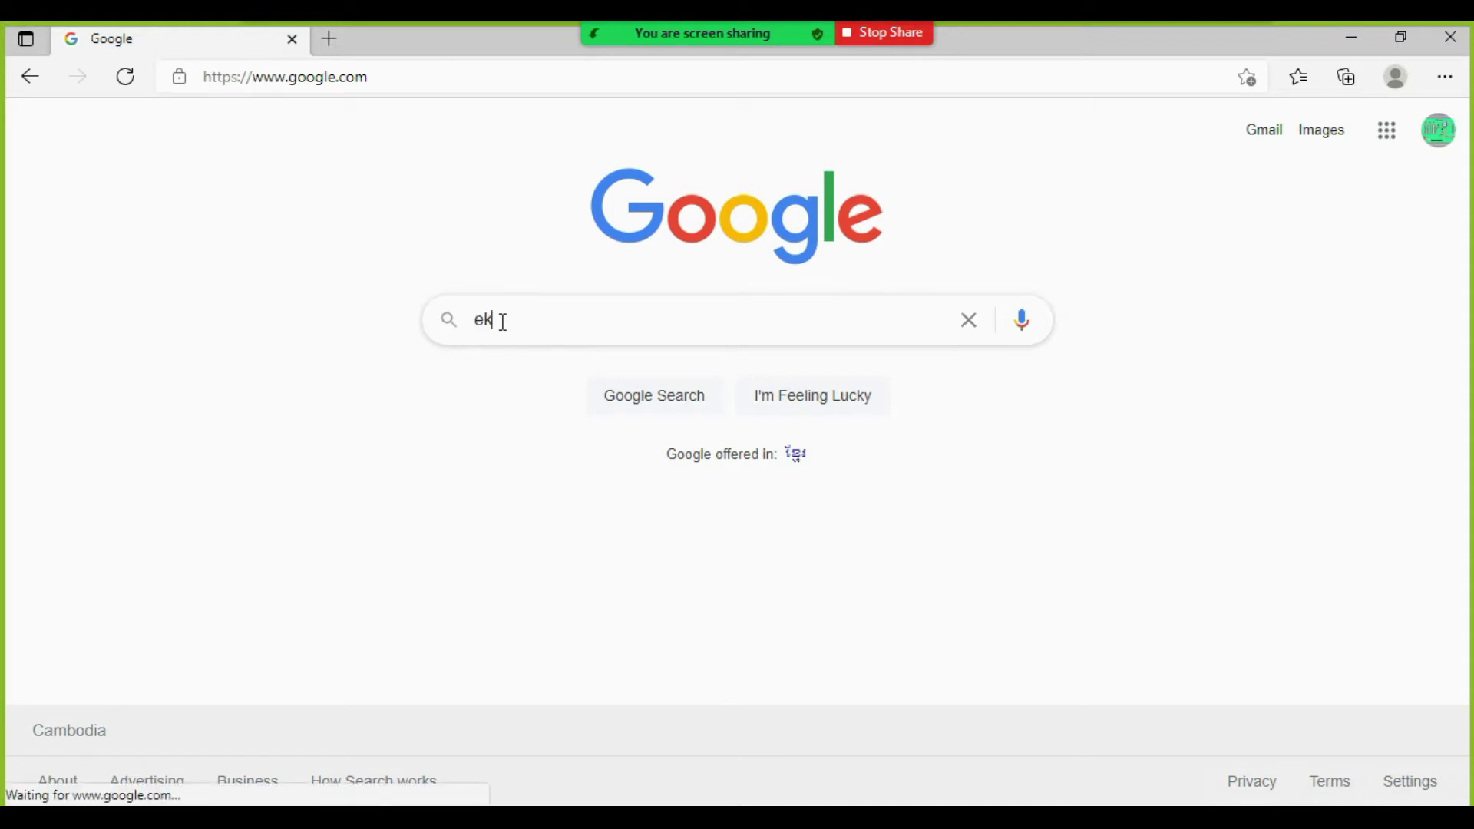
# Search 'ekts free download', open the EKTS and 64 bit results in new tabs, restore the window
pyautogui.write('ts')
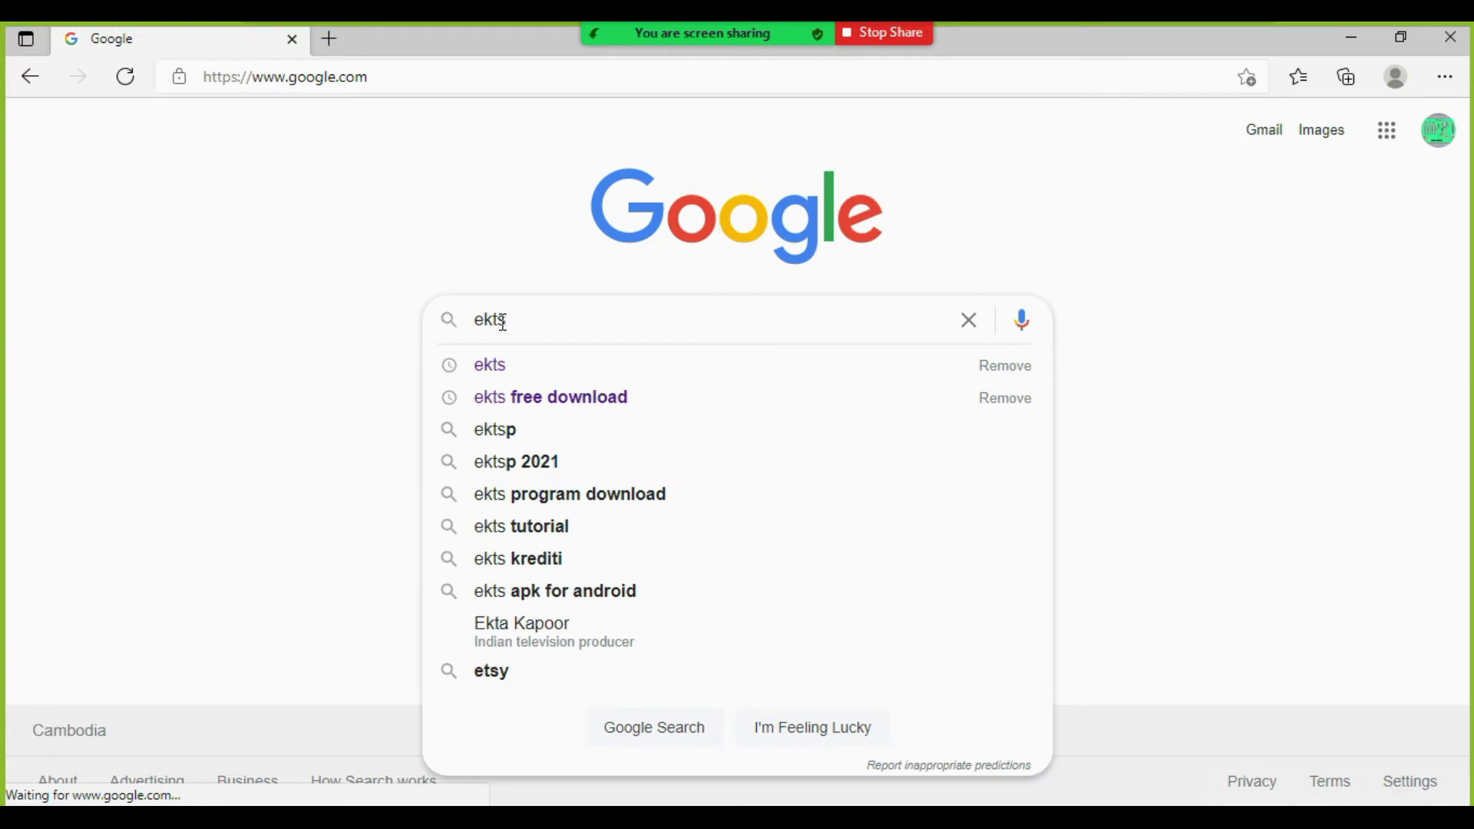
pyautogui.click(521, 403)
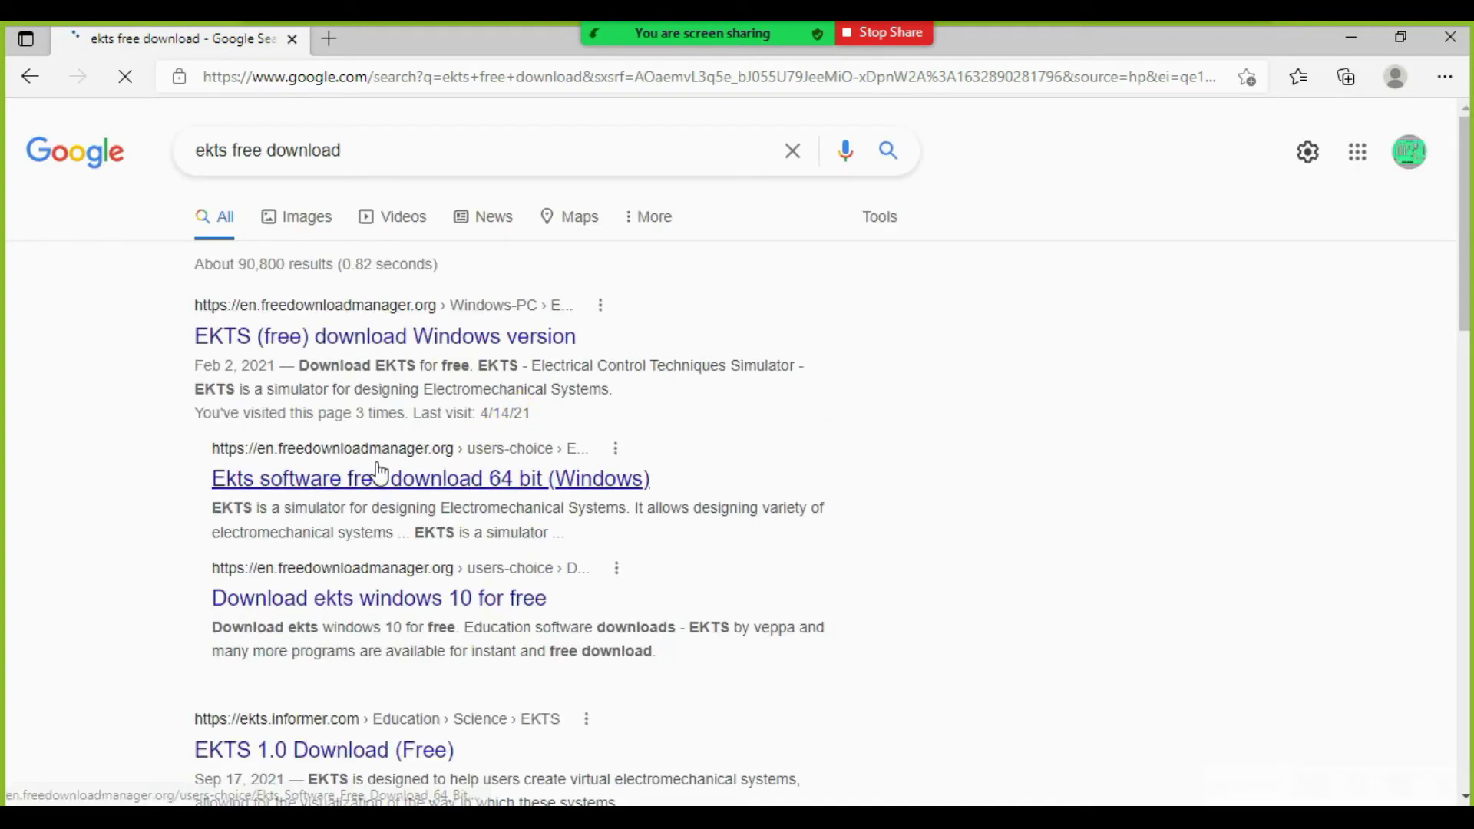
pyautogui.rightClick(296, 337)
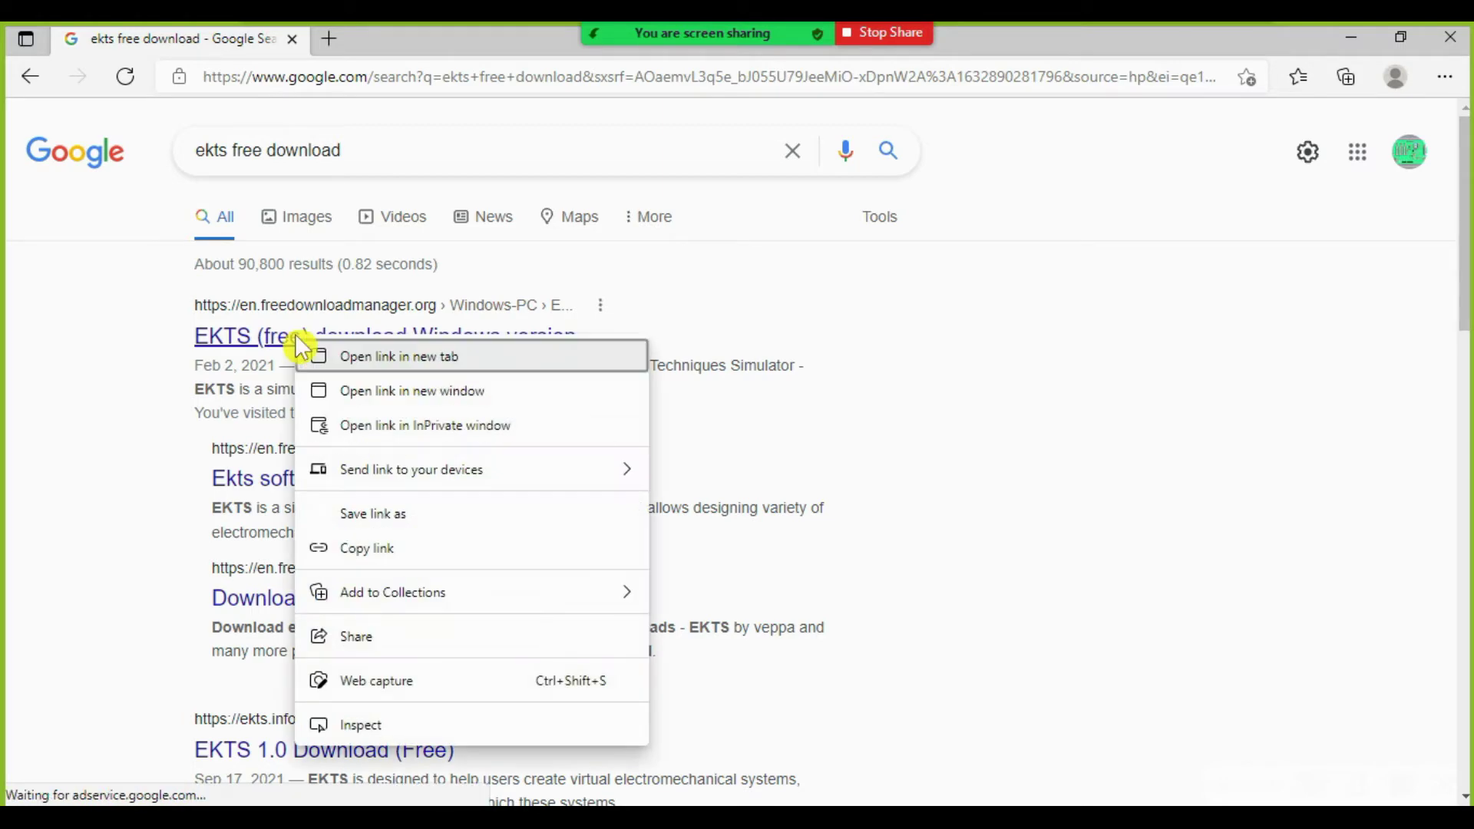
pyautogui.click(365, 361)
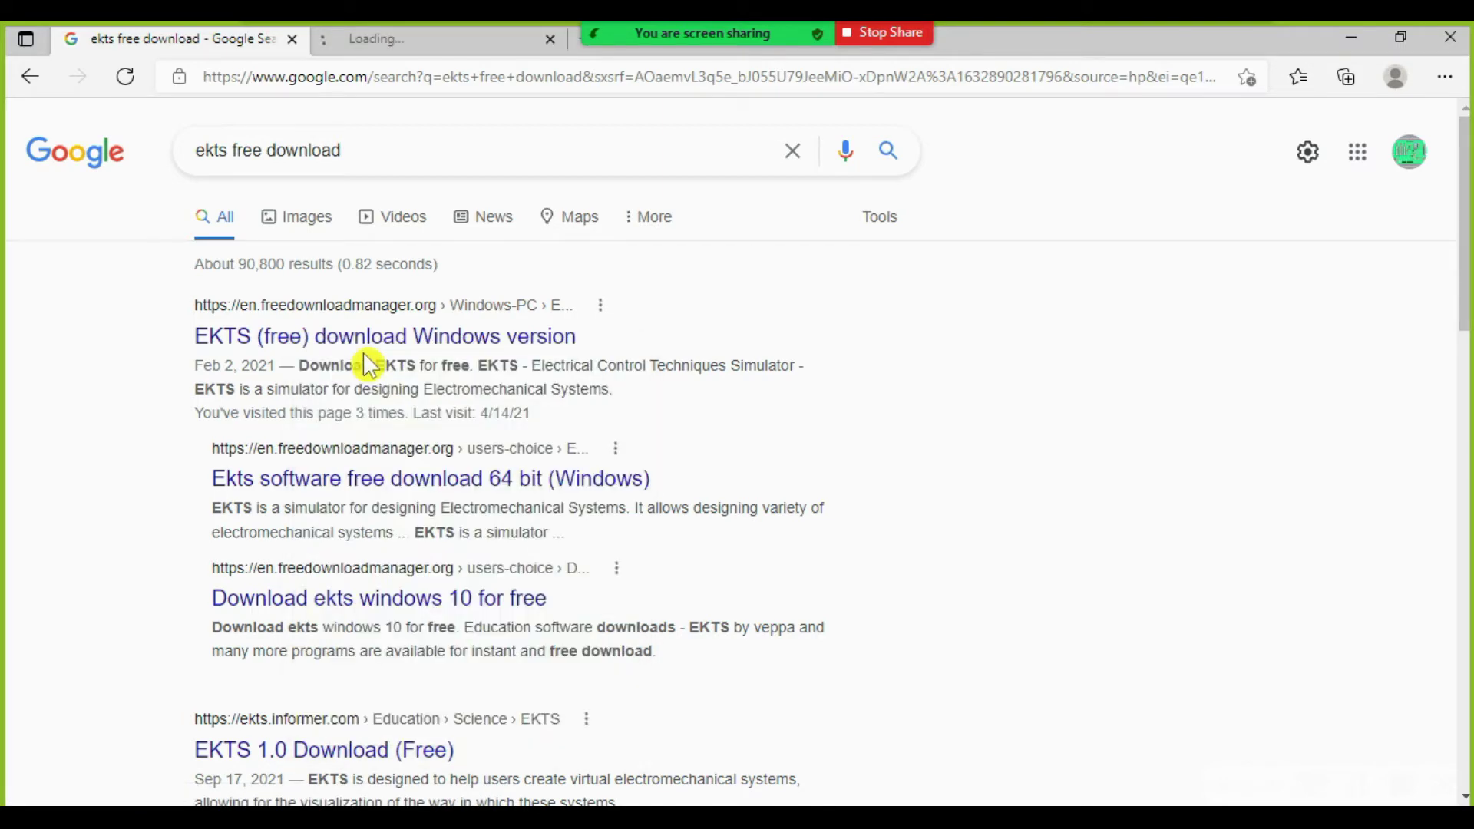
pyautogui.rightClick(352, 482)
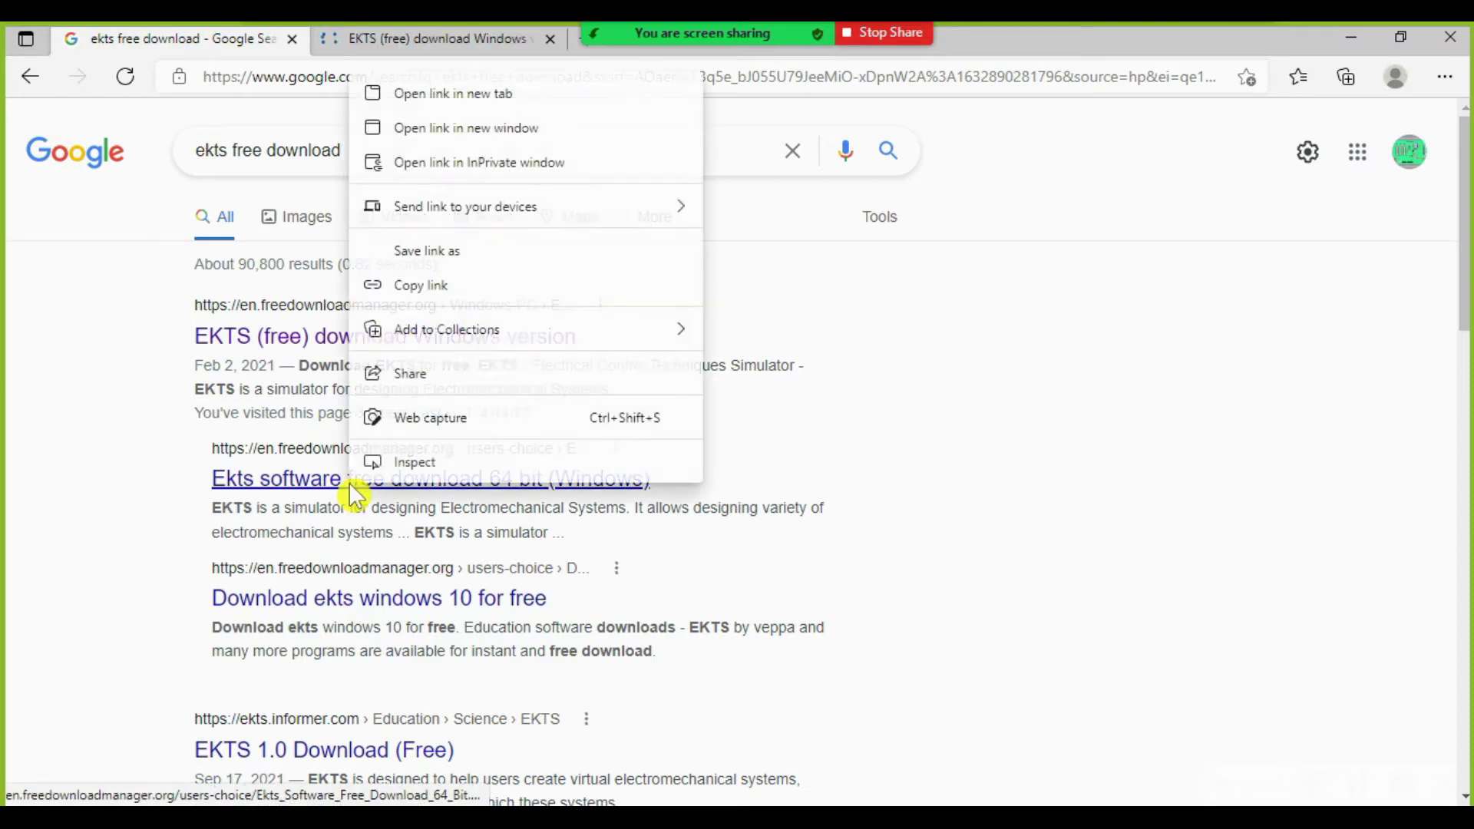
pyautogui.click(412, 92)
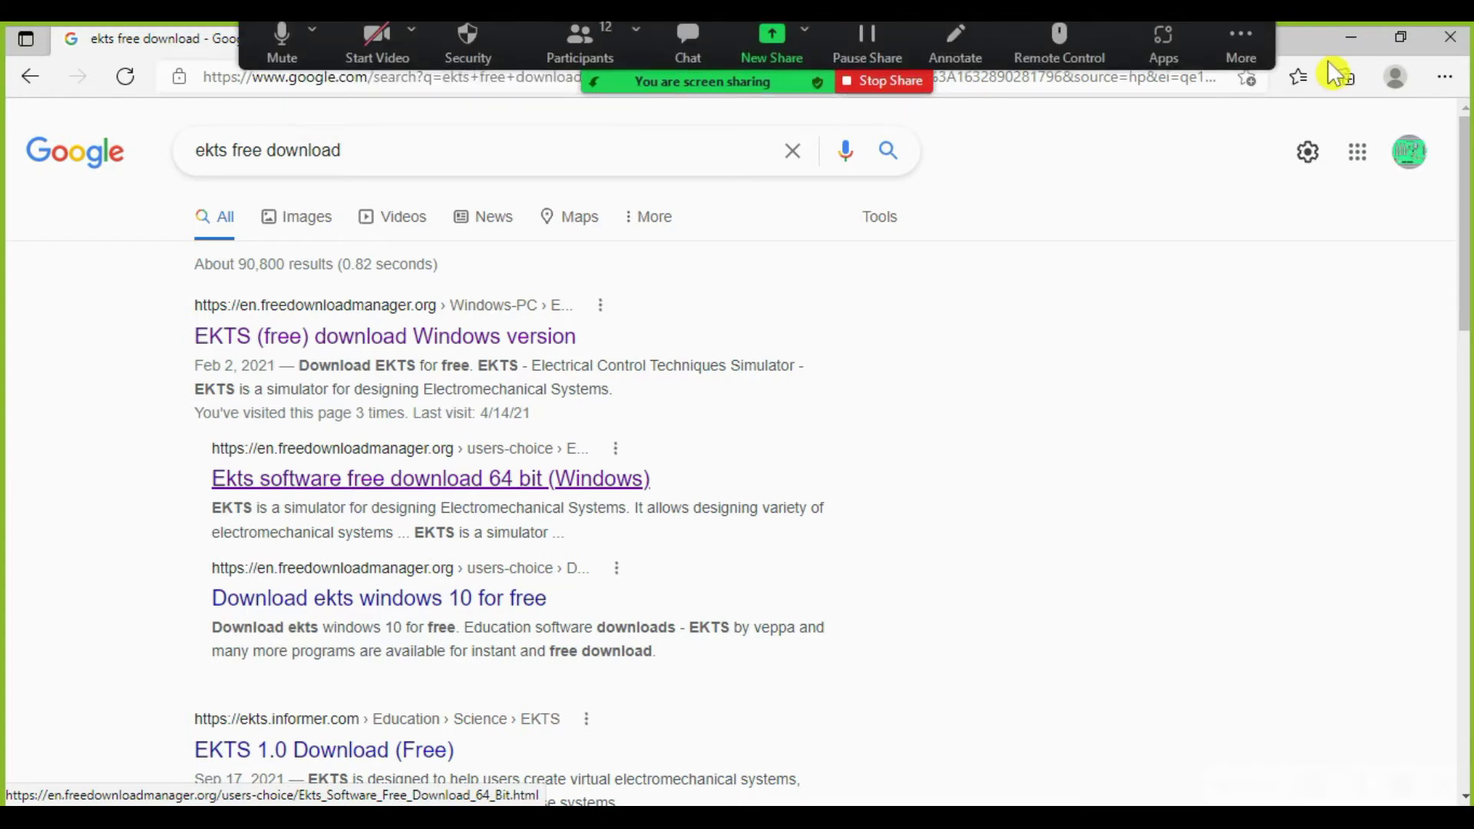
pyautogui.click(1407, 41)
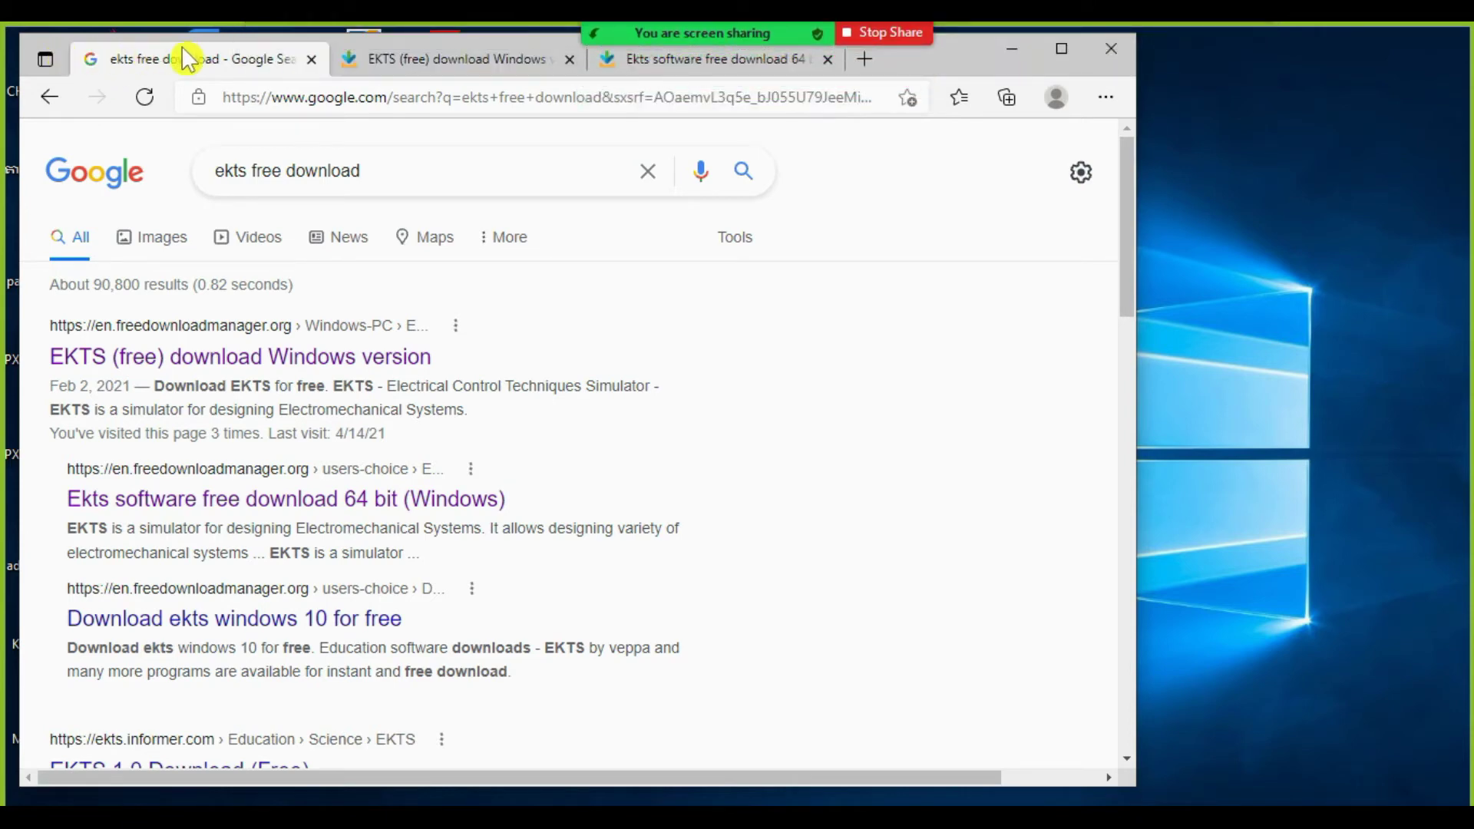
# Compare the EKTS free download and 64 bit pages, scrolling the 64 bit page to Similar choice
pyautogui.click(418, 67)
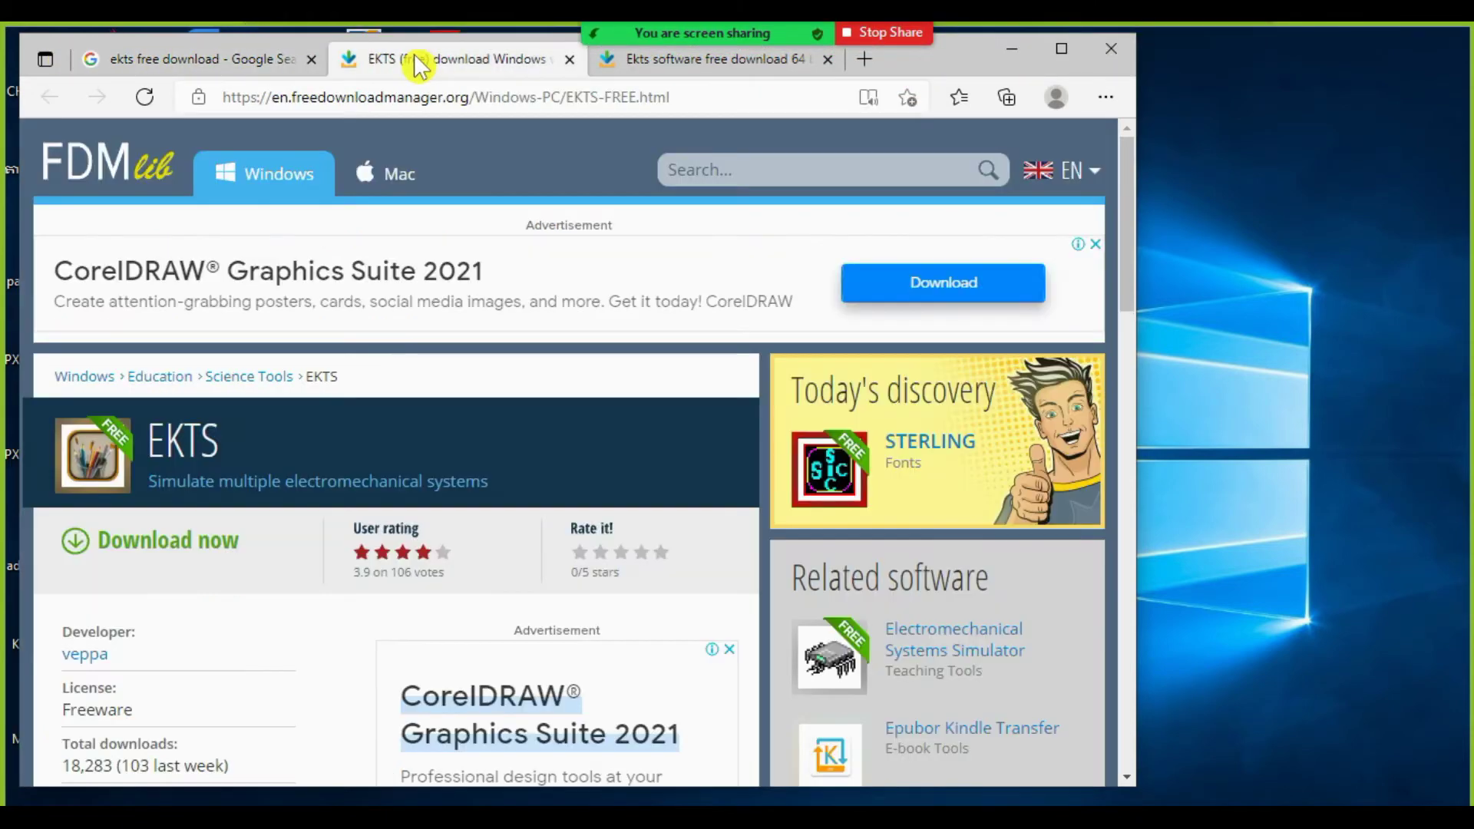
pyautogui.moveTo(975, 65); pyautogui.dragTo(1083, 123)
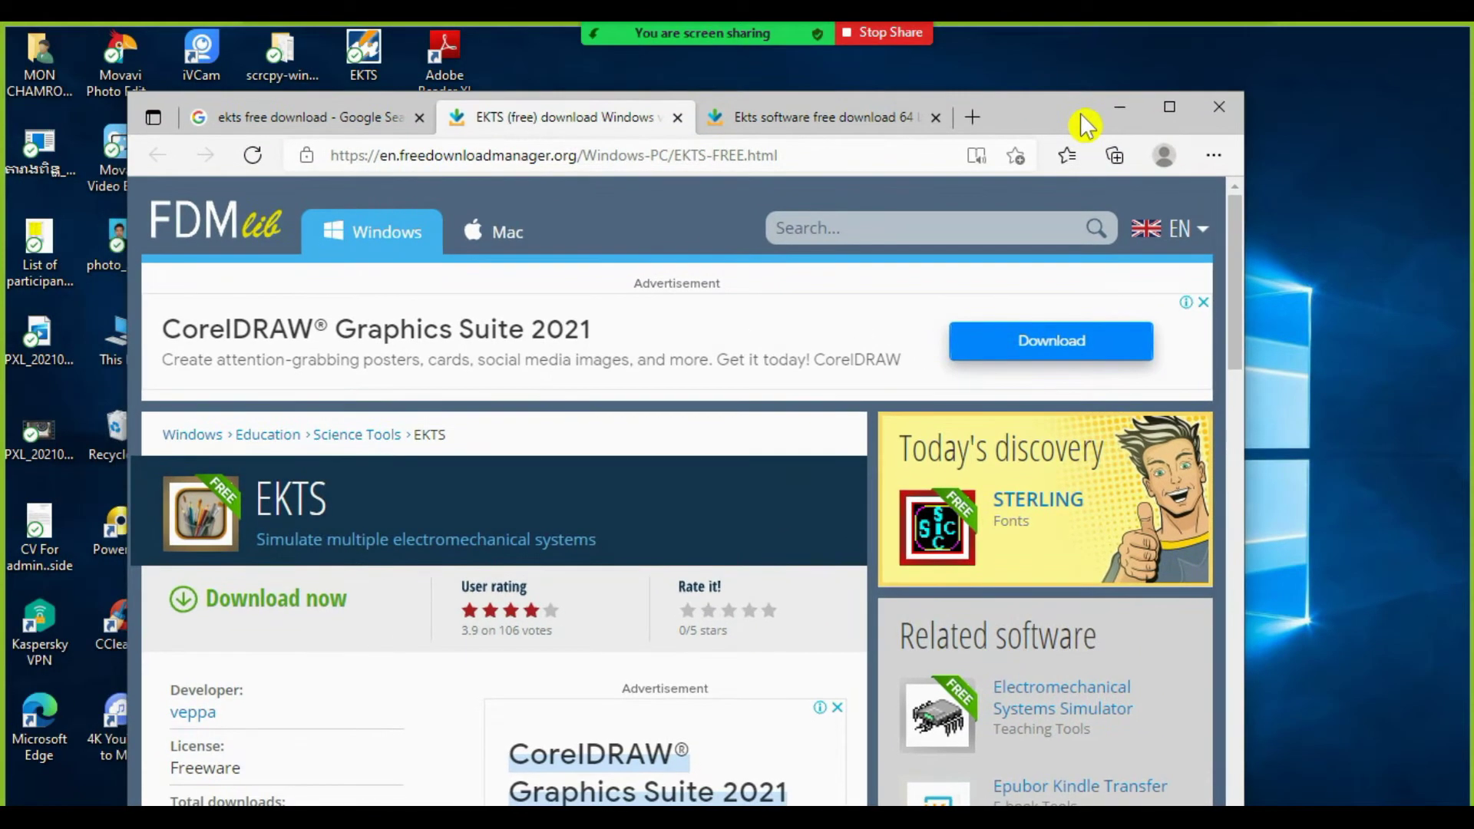
pyautogui.click(819, 117)
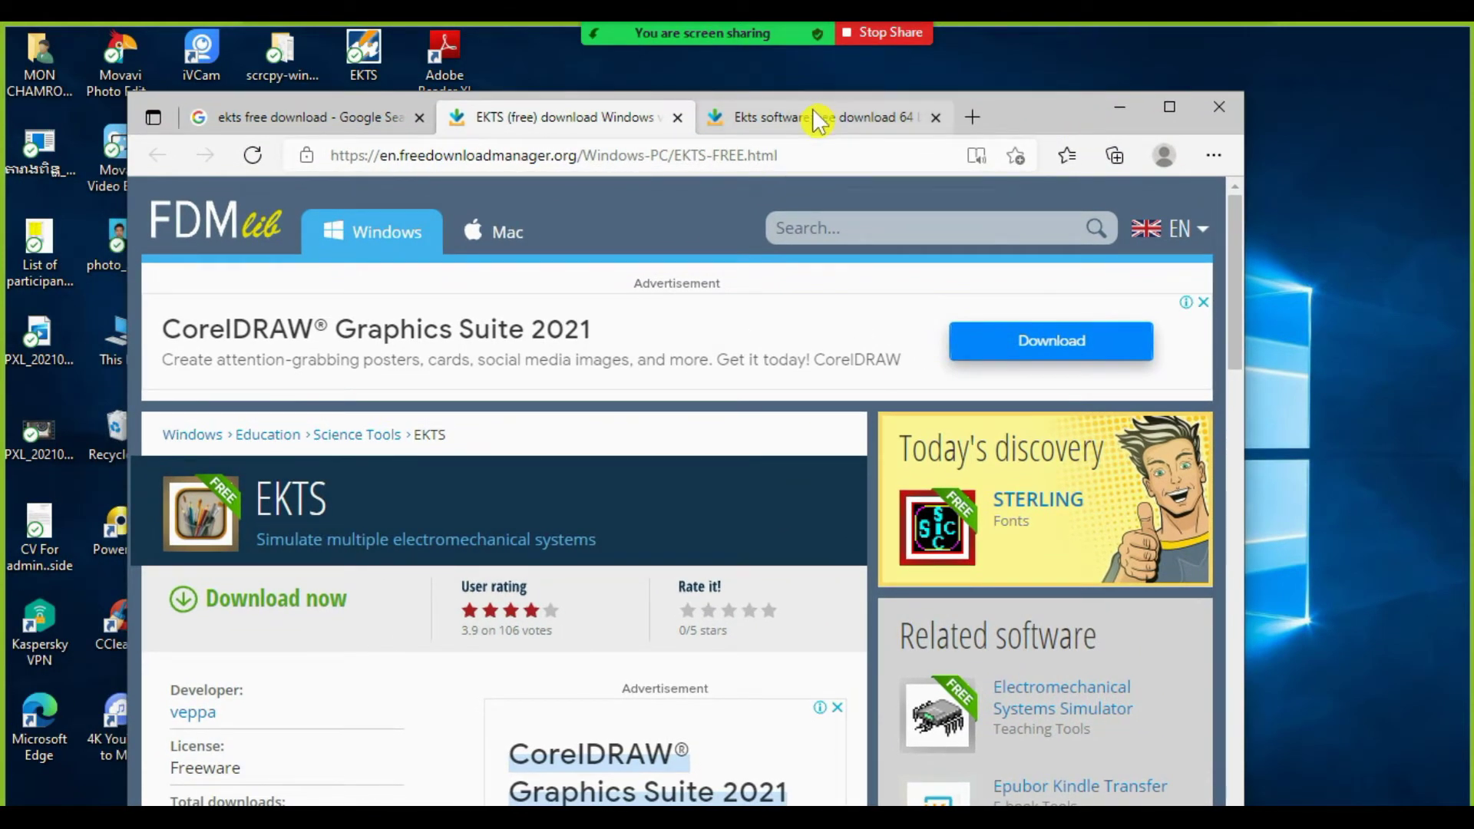
pyautogui.click(610, 116)
pyautogui.moveTo(1237, 239); pyautogui.dragTo(1233, 173)
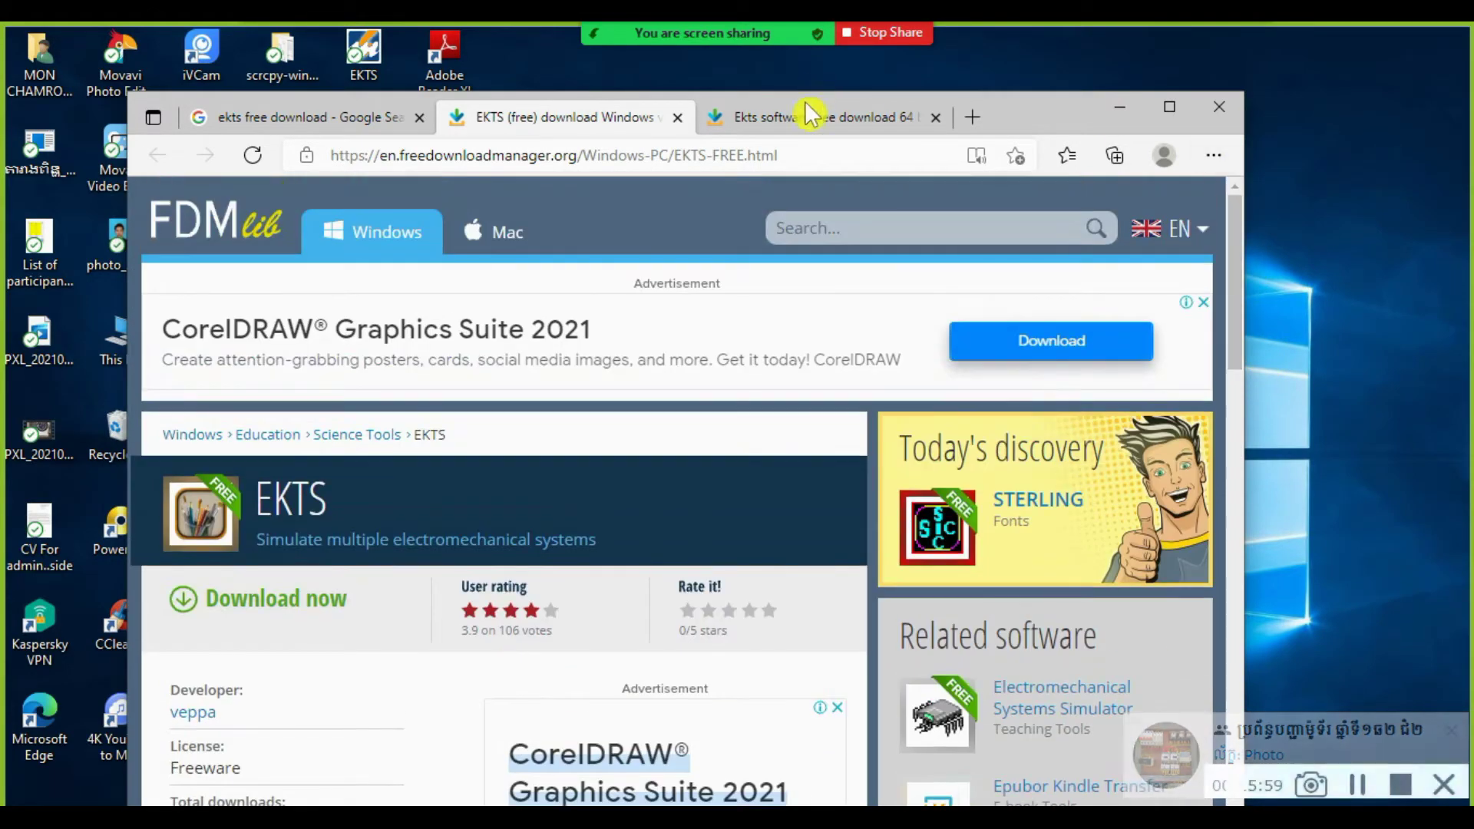
pyautogui.click(805, 113)
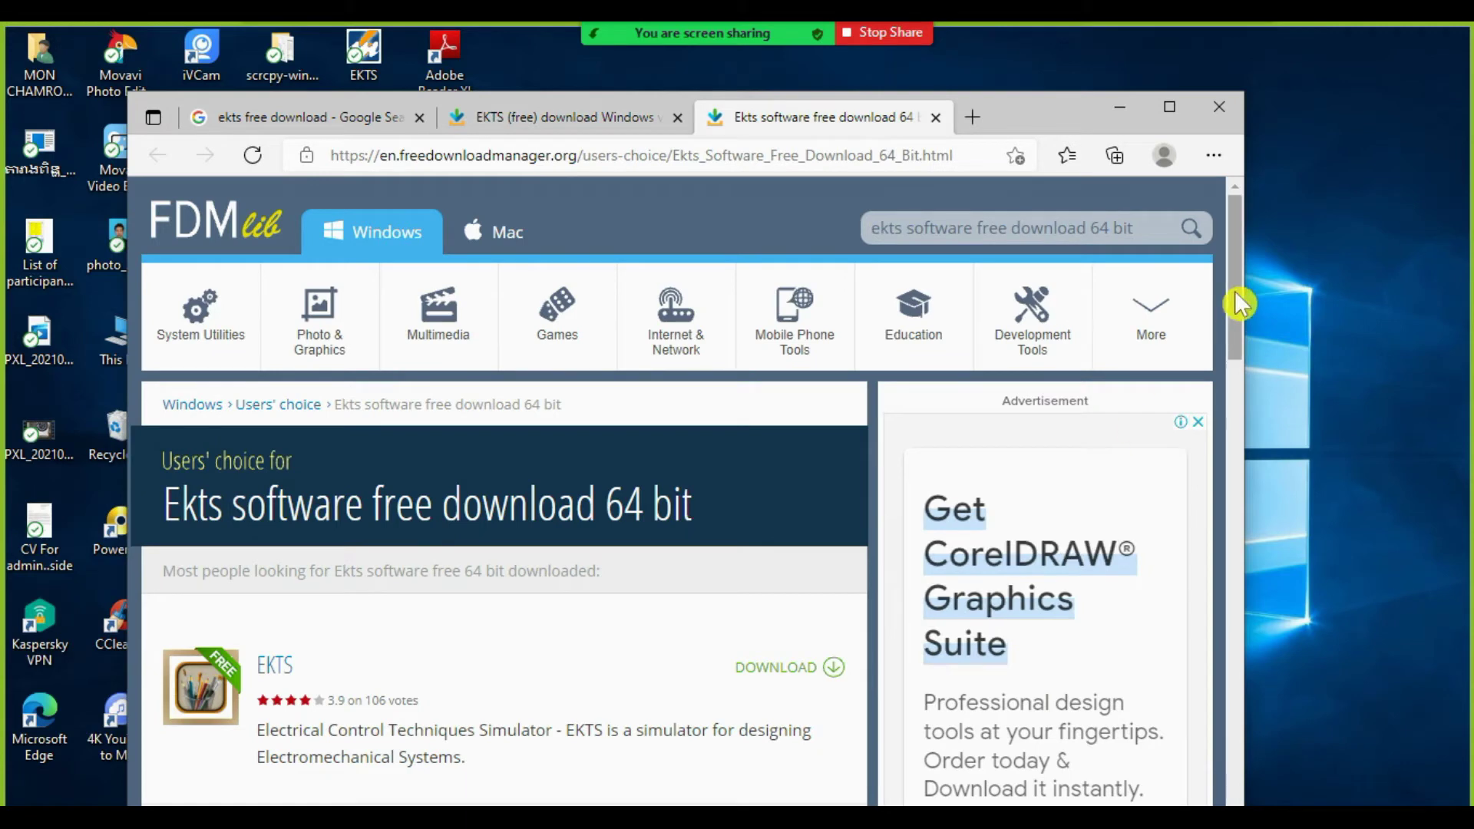
pyautogui.moveTo(1238, 299); pyautogui.dragTo(1253, 437)
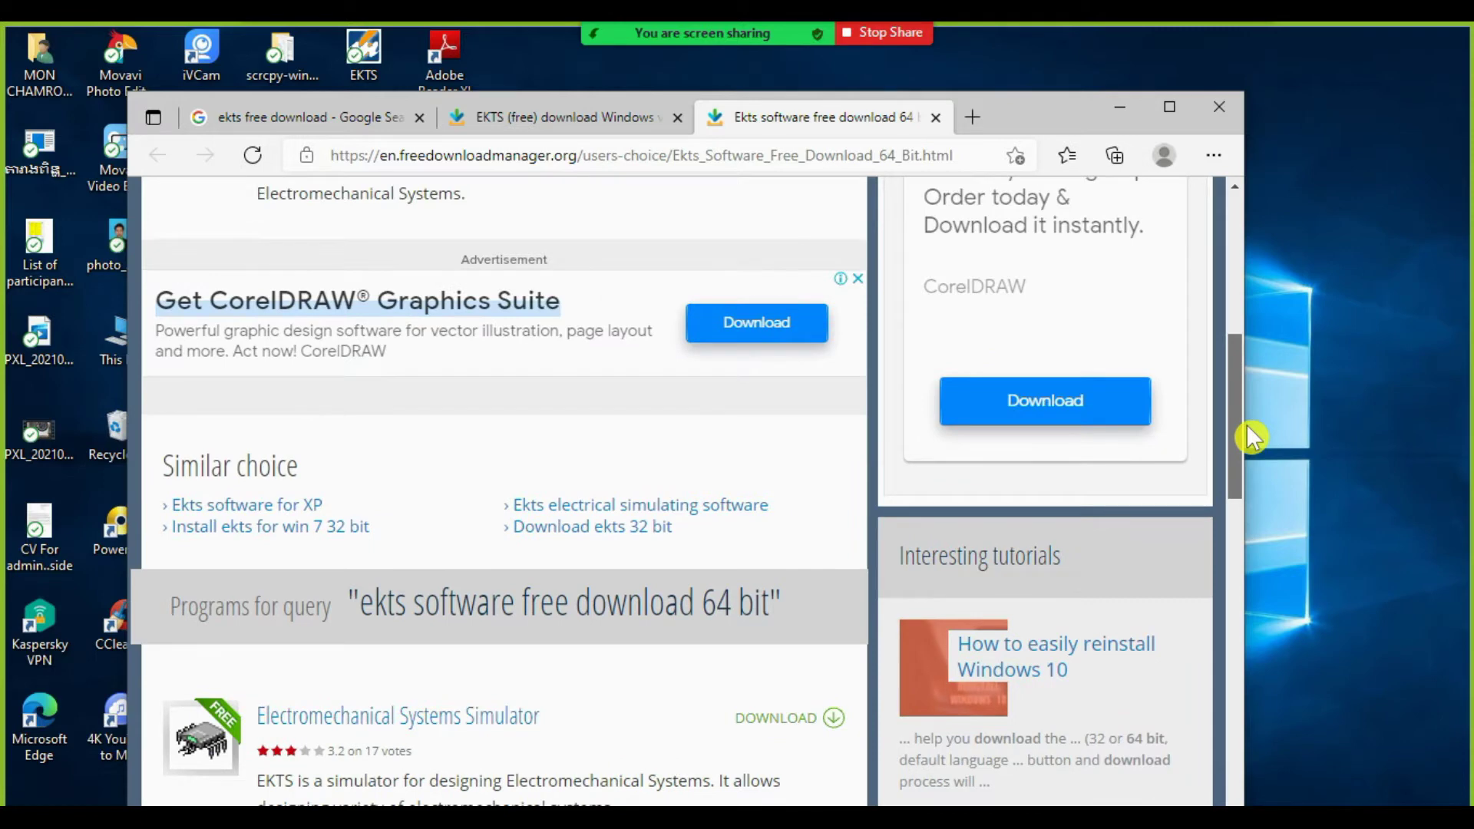
pyautogui.moveTo(1253, 437)
pyautogui.mouseDown()
pyautogui.moveTo(1230, 379)
pyautogui.moveTo(1237, 435)
pyautogui.mouseUp()
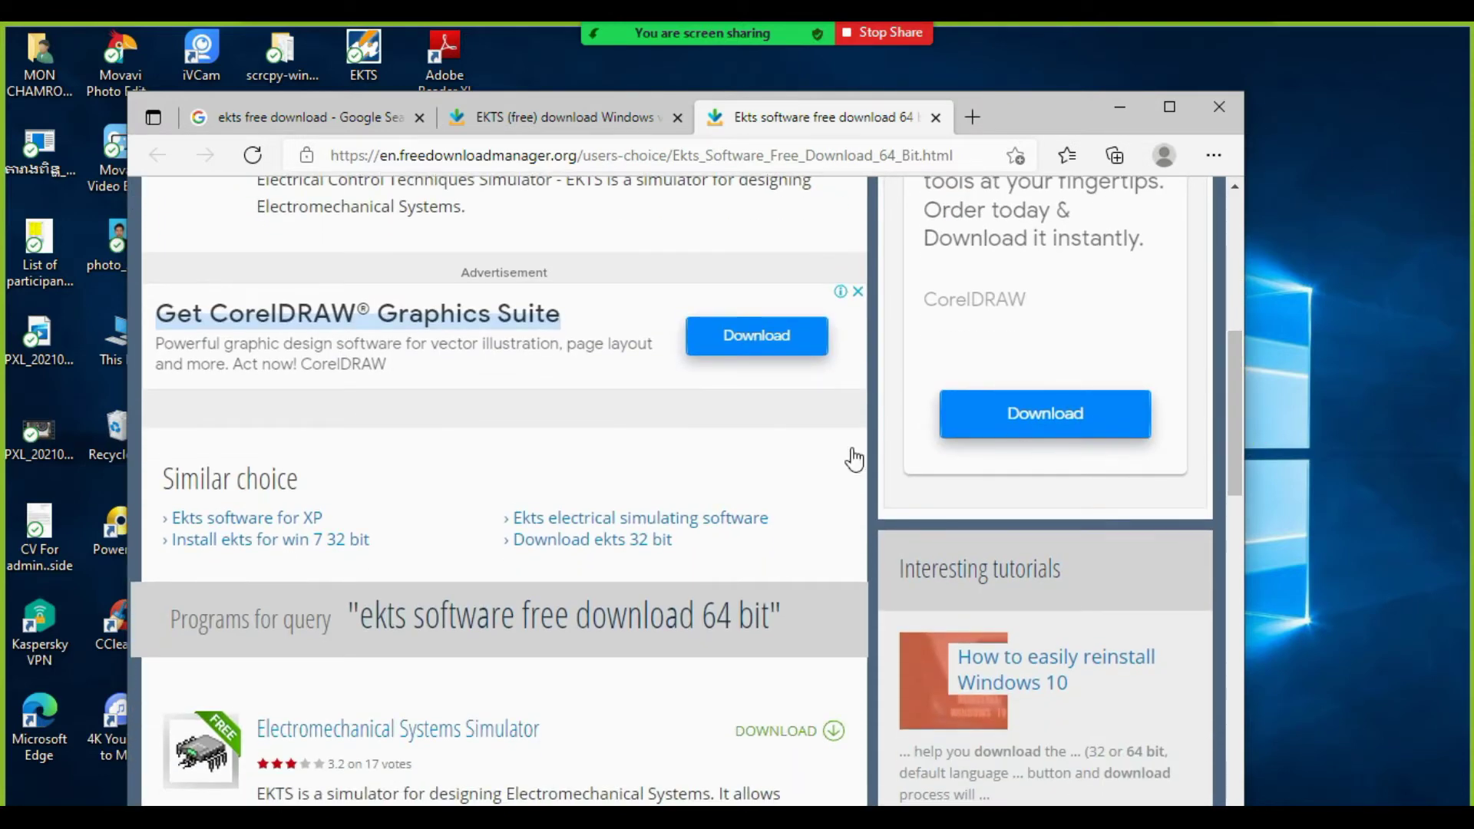
# Try the Ekts electrical simulating software link, close the CorelDRAW ad, and return to the EKTS page
pyautogui.click(598, 529)
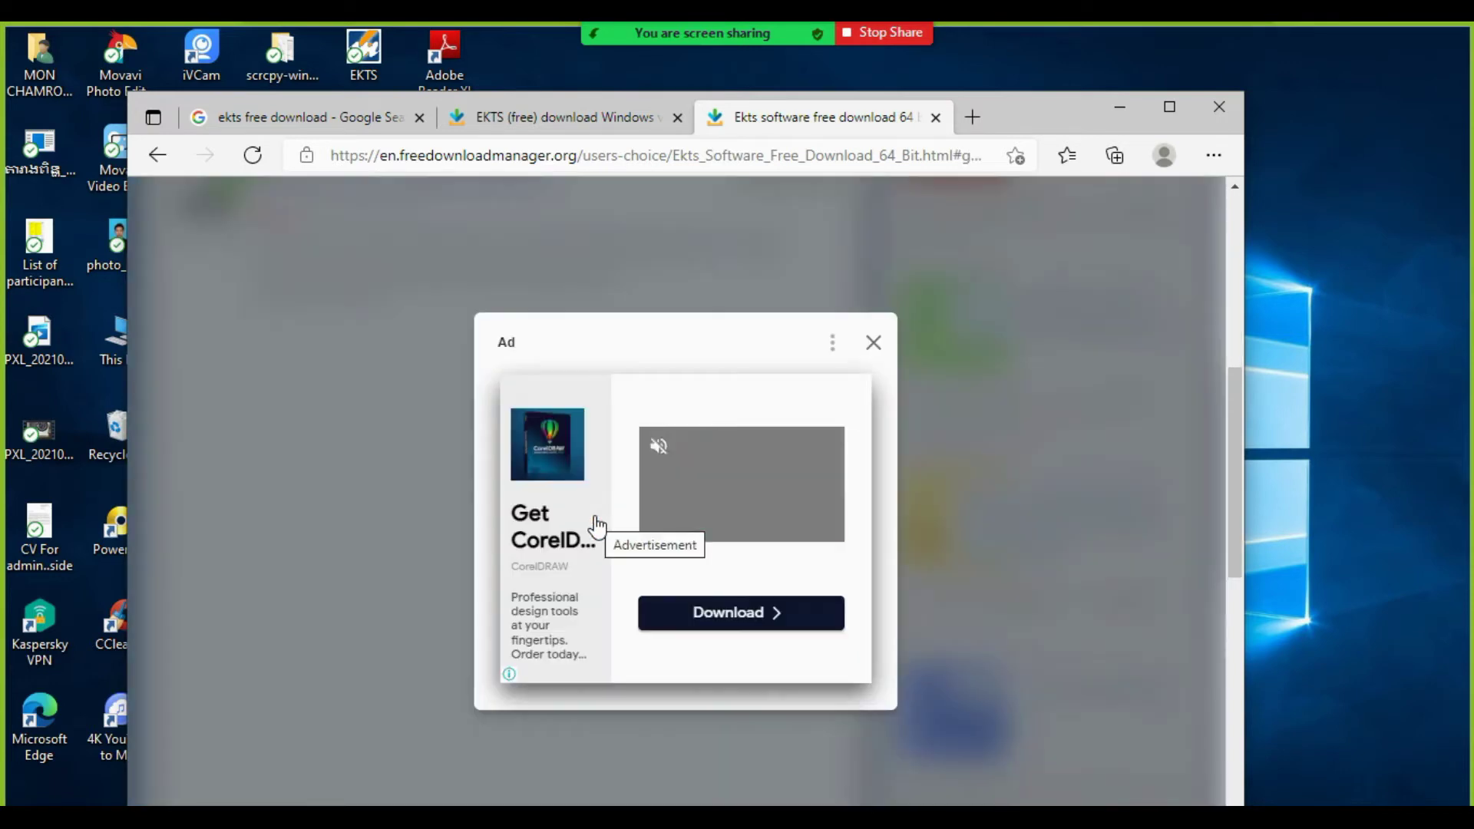
pyautogui.click(872, 344)
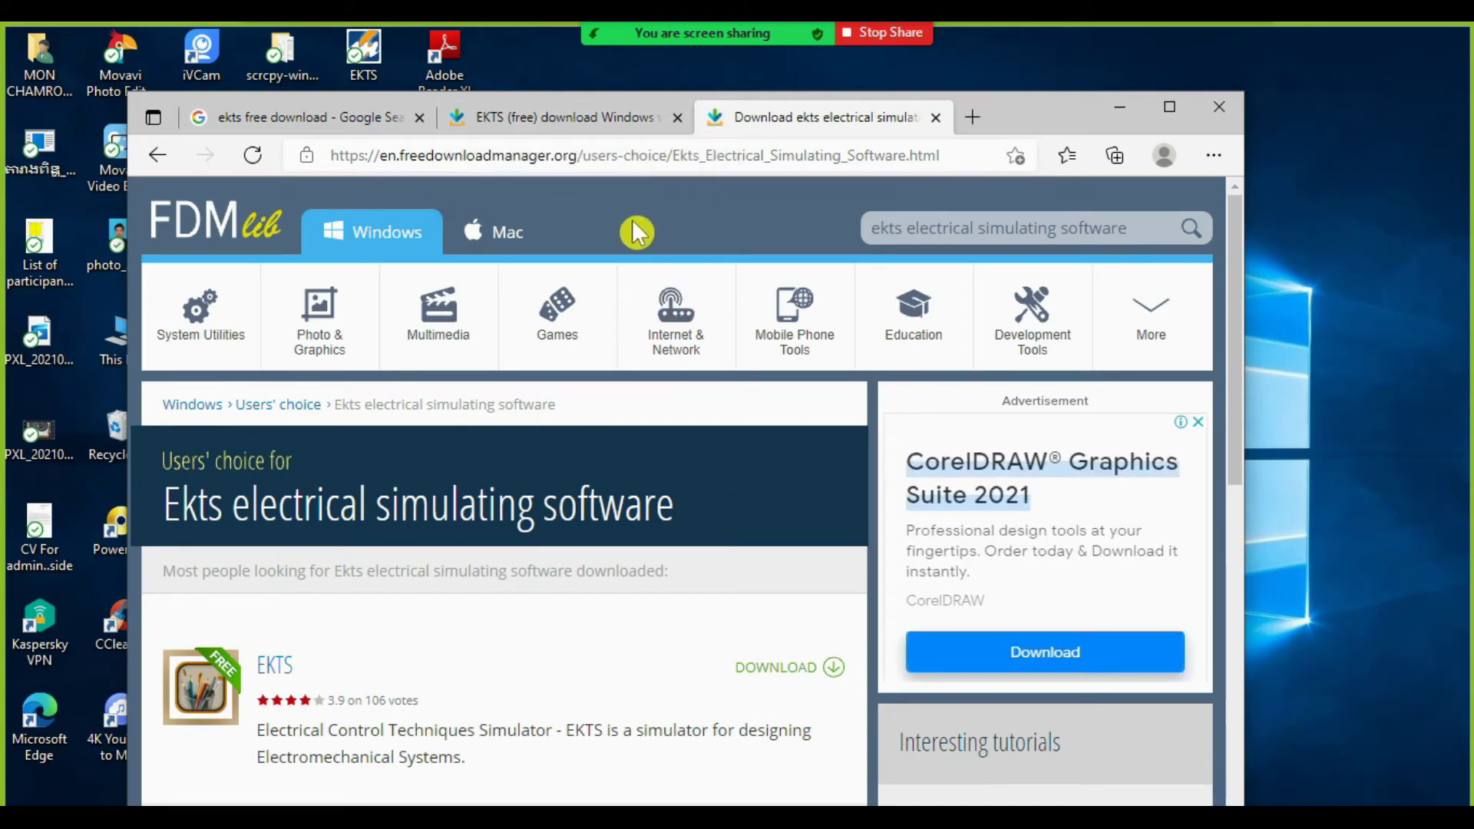
pyautogui.click(595, 119)
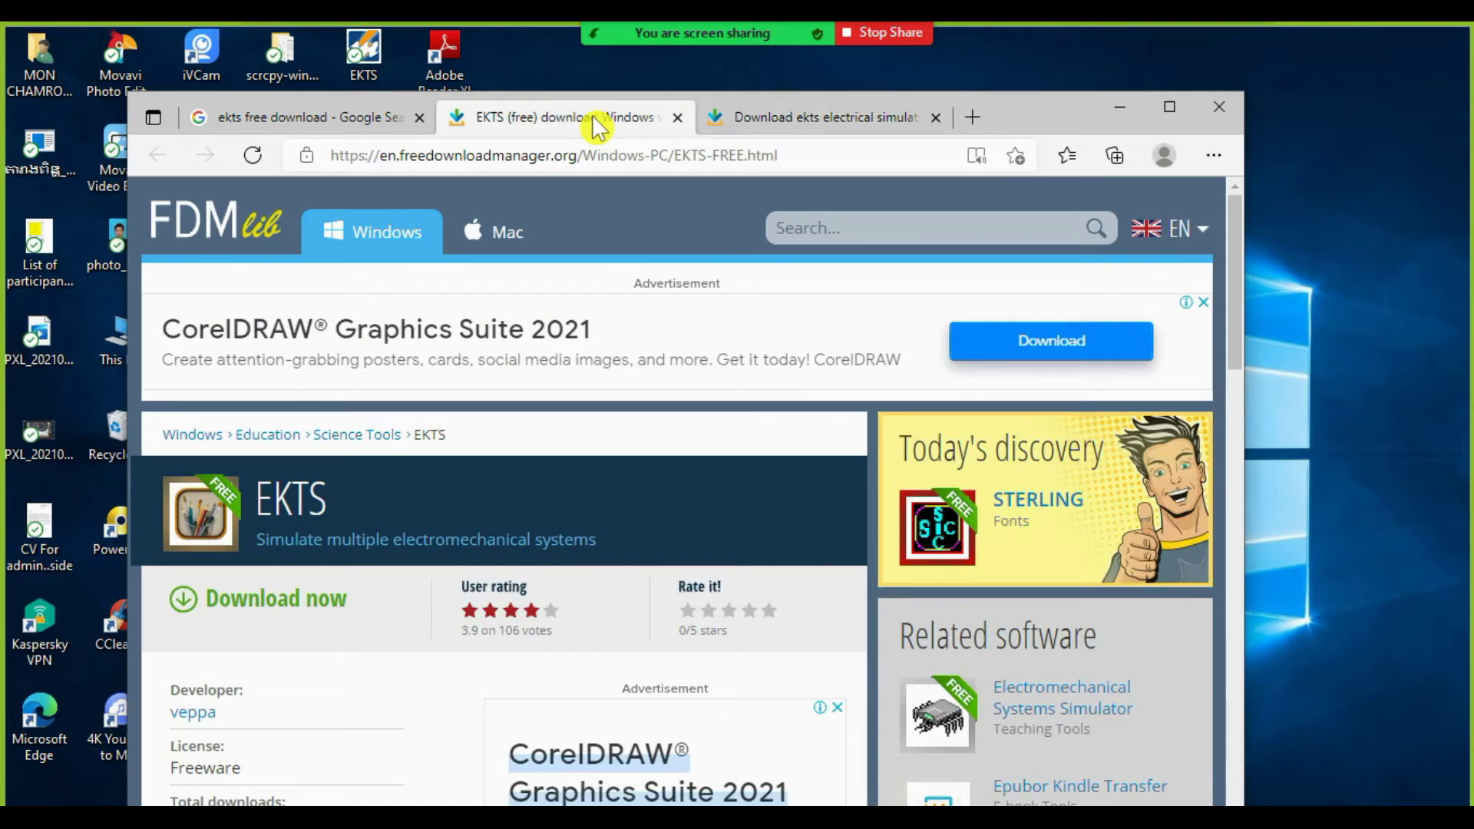
pyautogui.scroll(-2, 1237, 281)
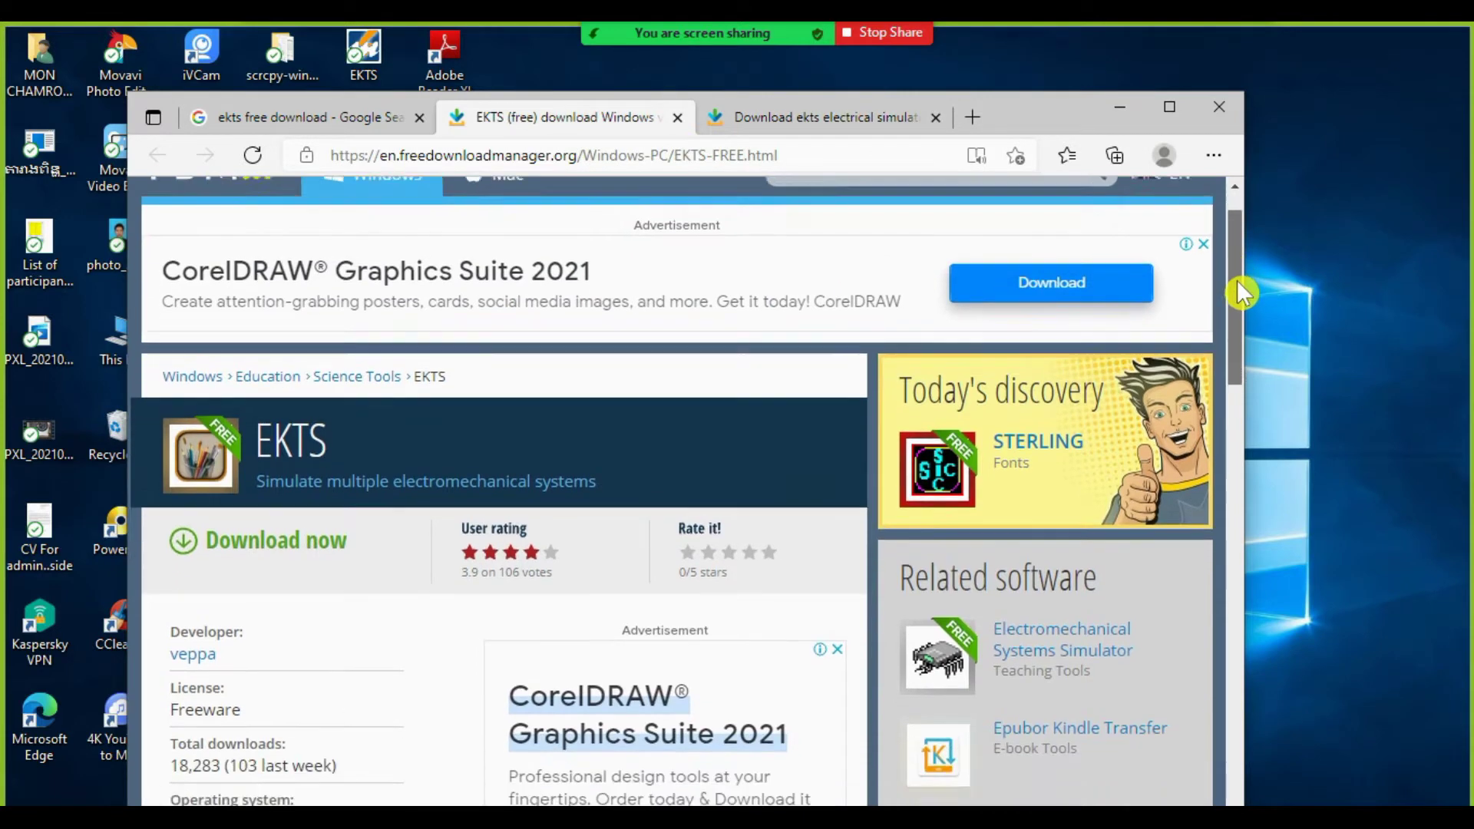
pyautogui.scroll(-3, 1238, 292)
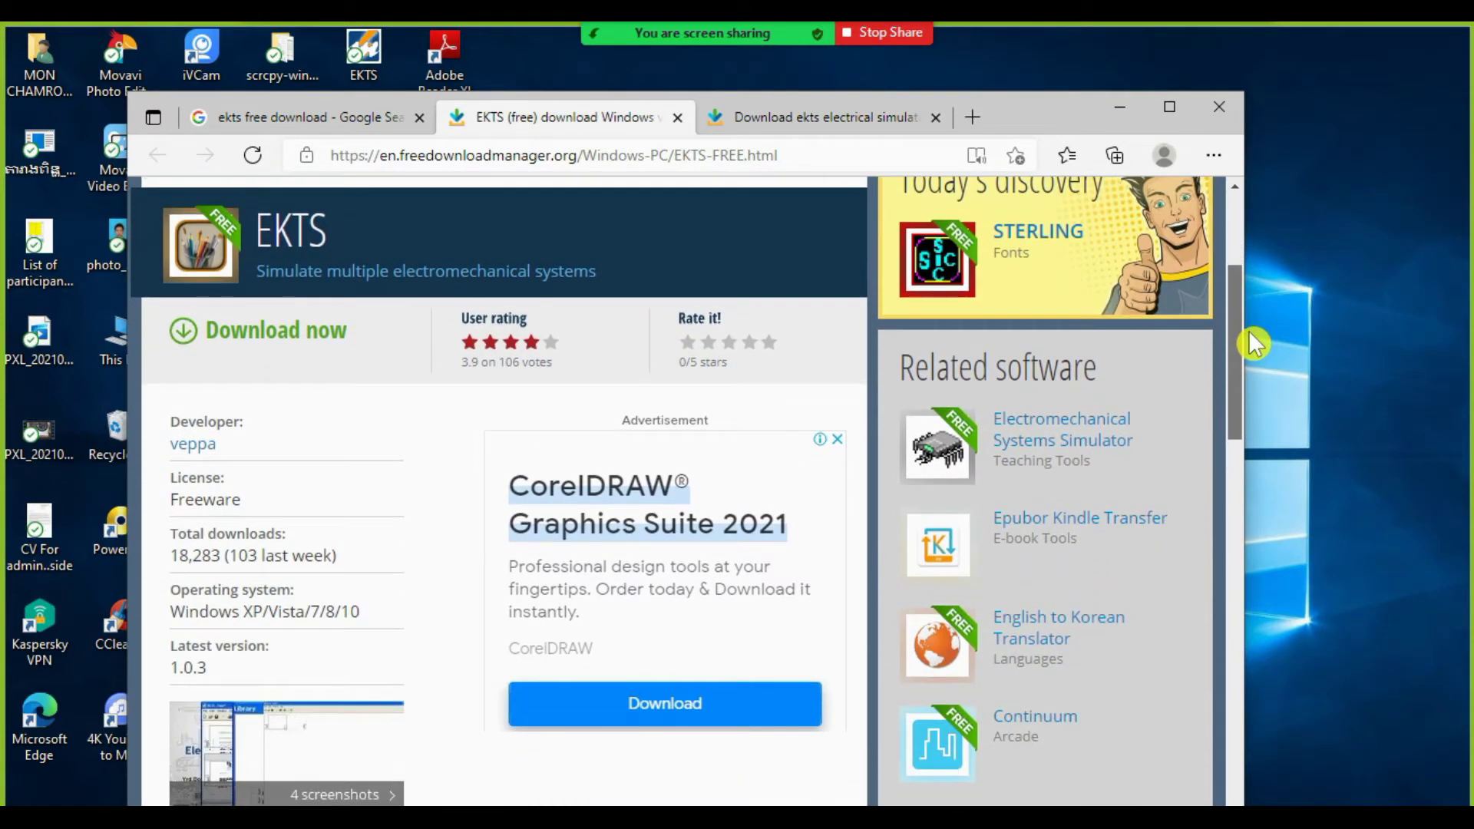
pyautogui.moveTo(1256, 345); pyautogui.dragTo(1255, 351)
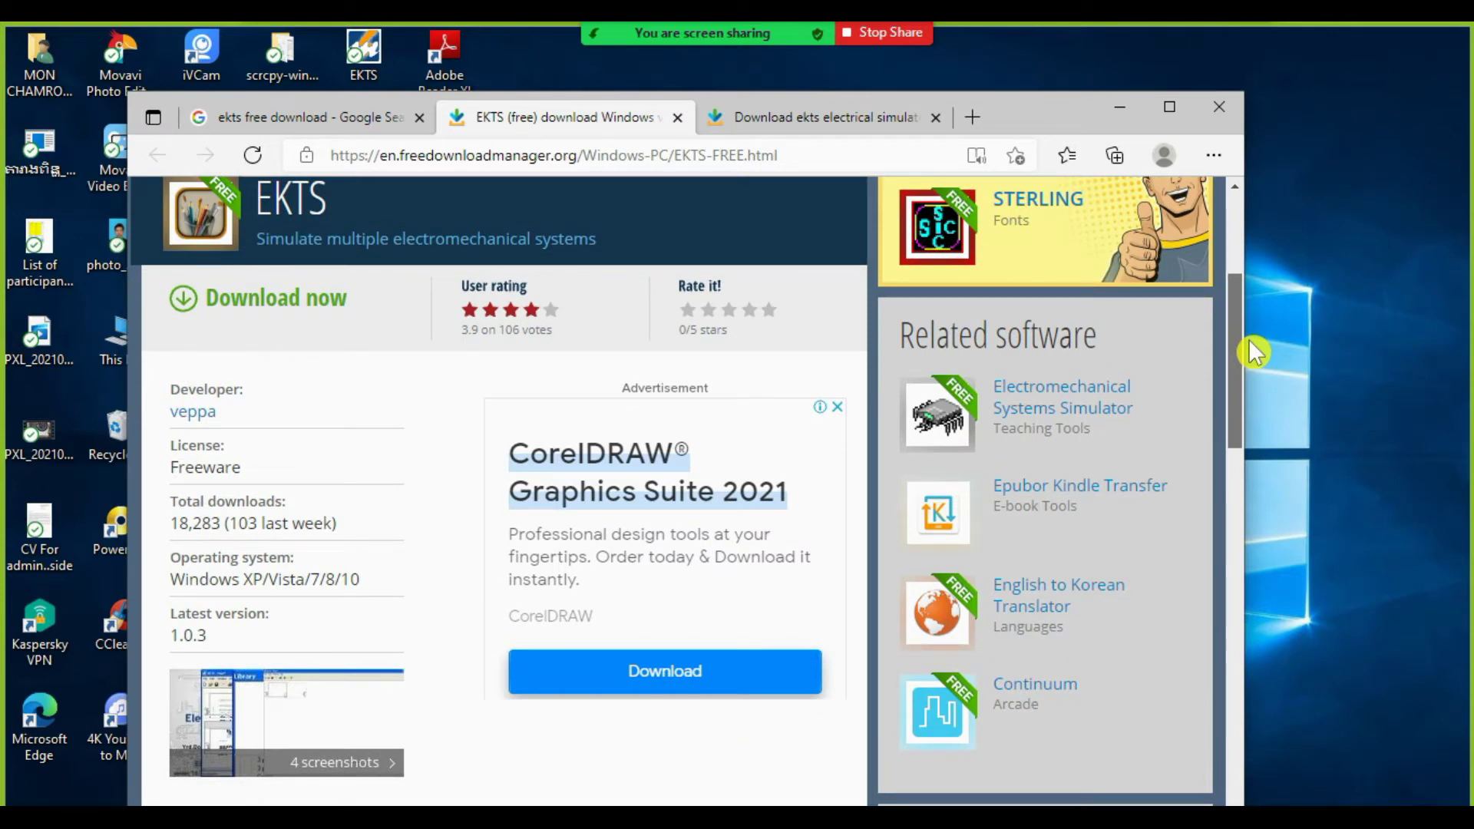
pyautogui.moveTo(1256, 353); pyautogui.dragTo(1277, 608)
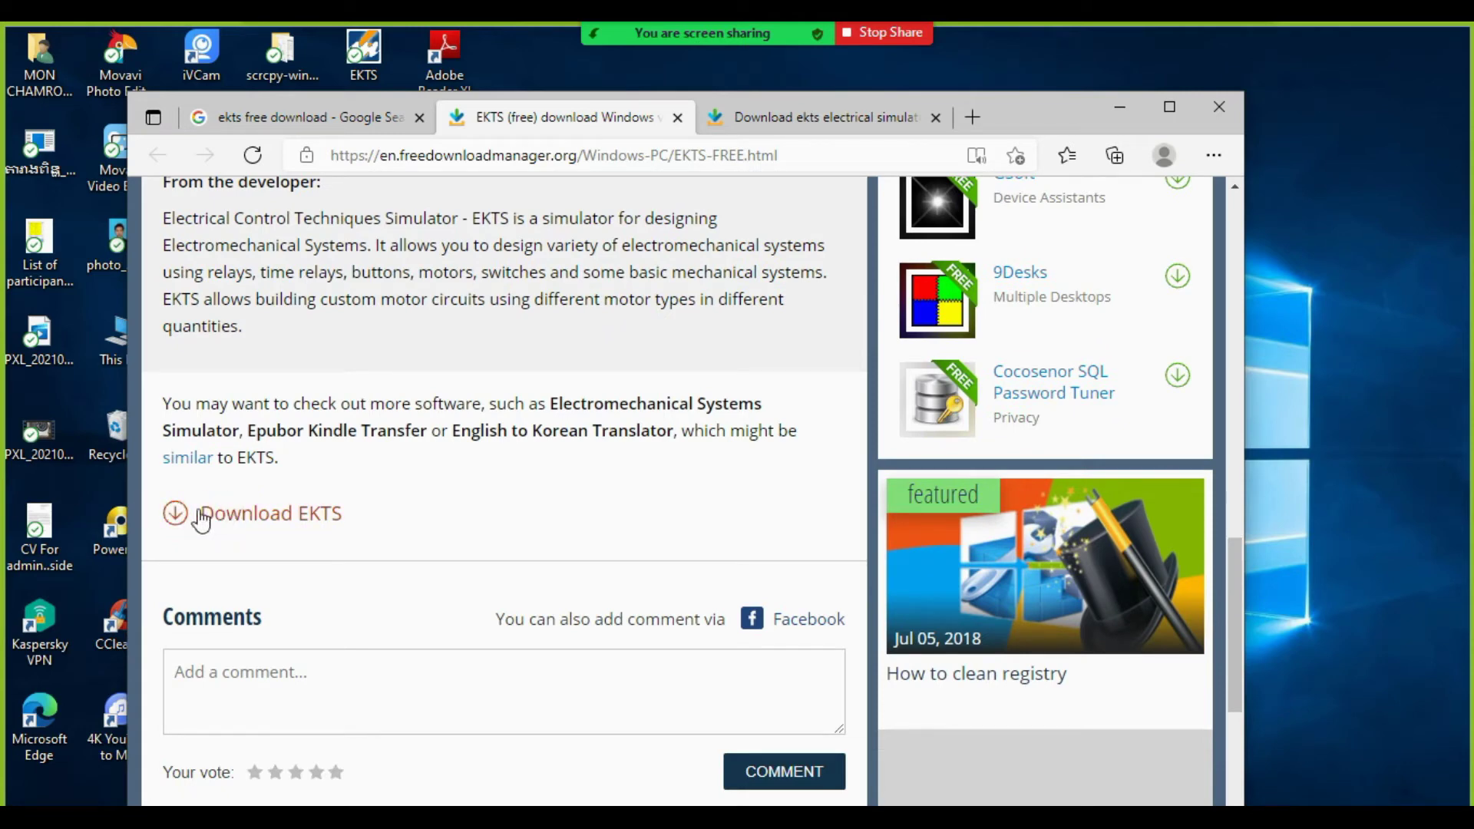
pyautogui.click(224, 520)
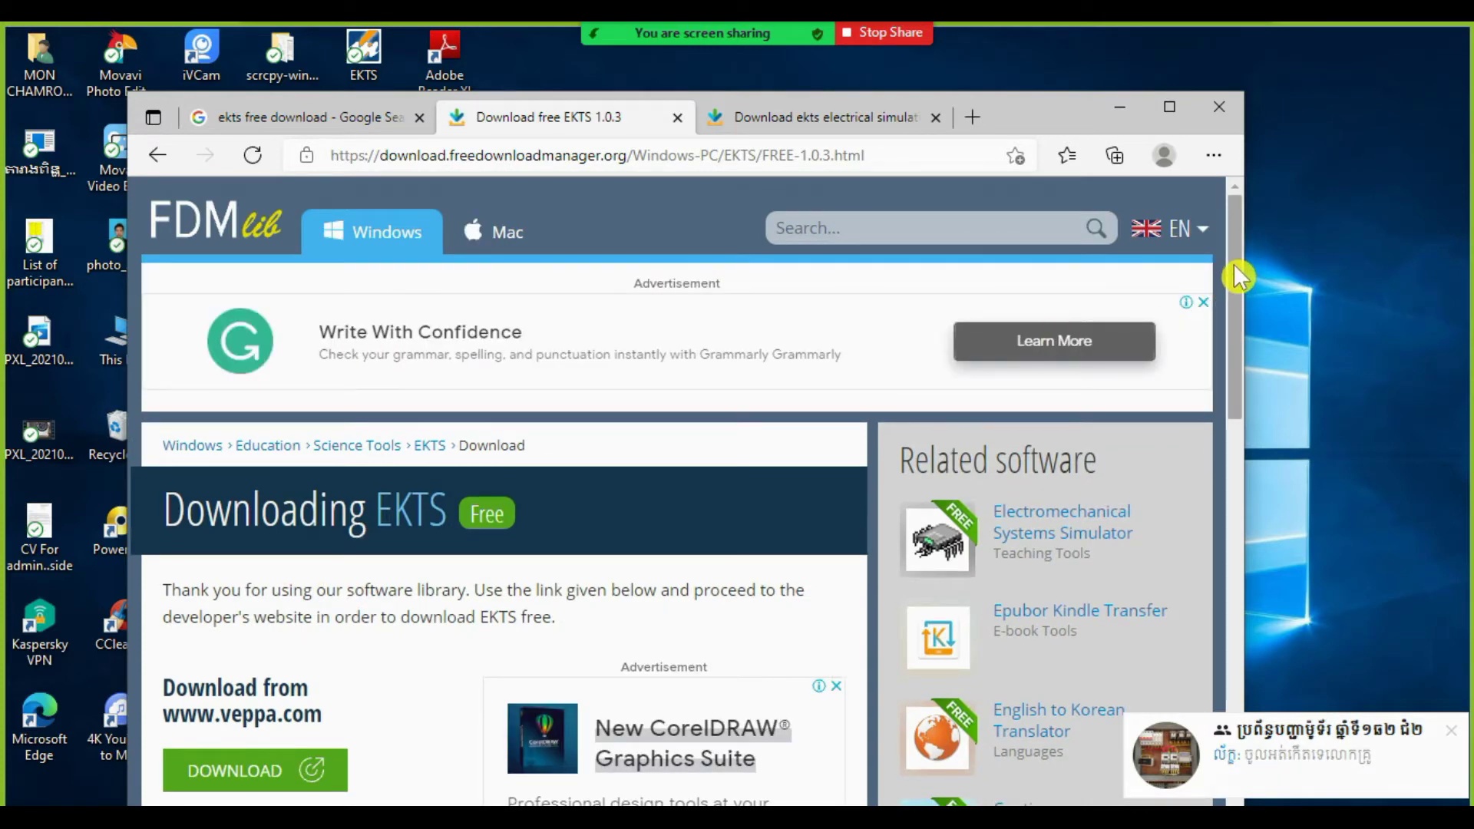
pyautogui.scroll(-2, 1239, 313)
pyautogui.scroll(-7, 1239, 315)
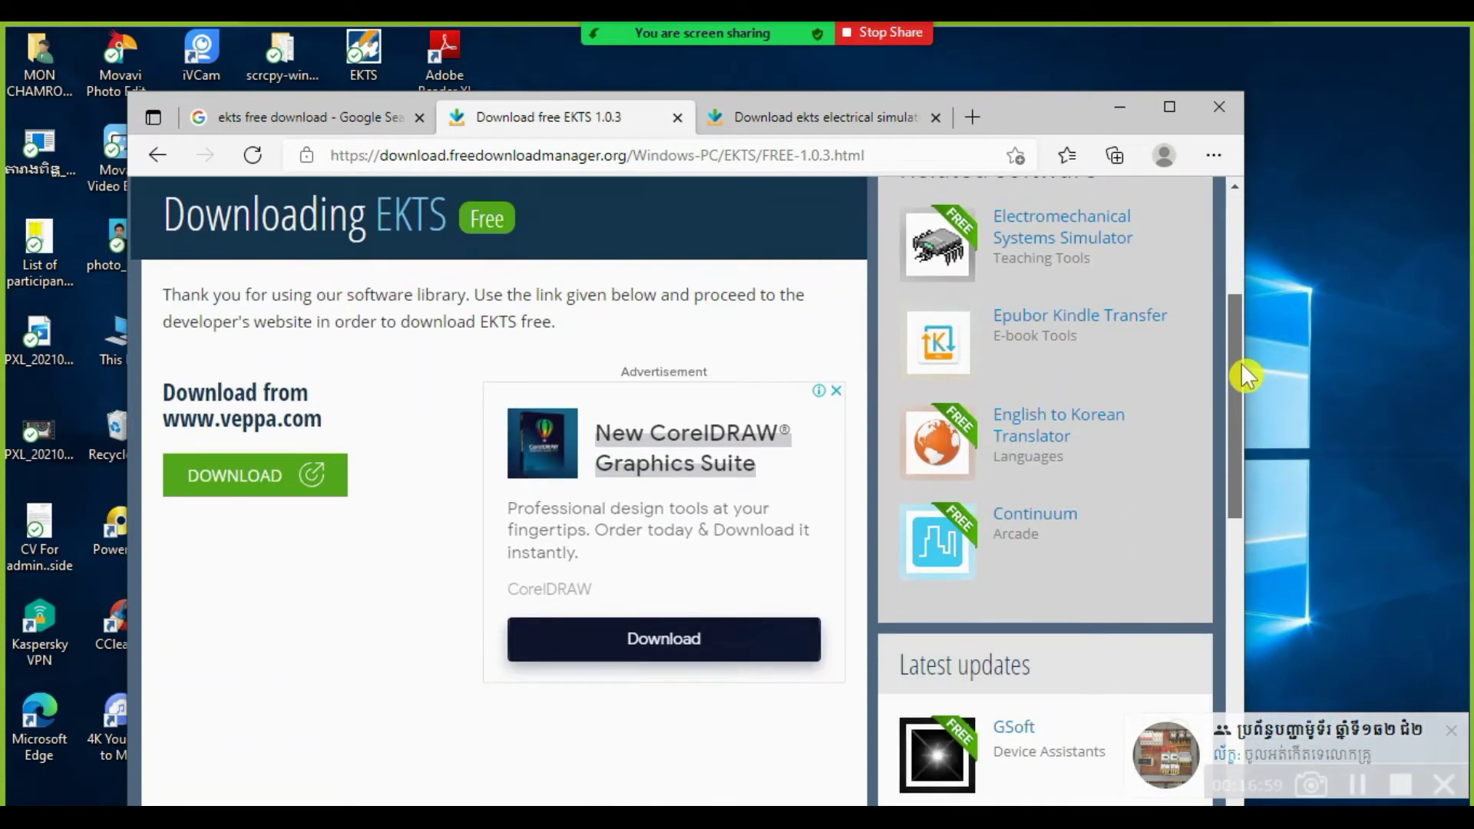
pyautogui.moveTo(1257, 526); pyautogui.dragTo(1222, 162)
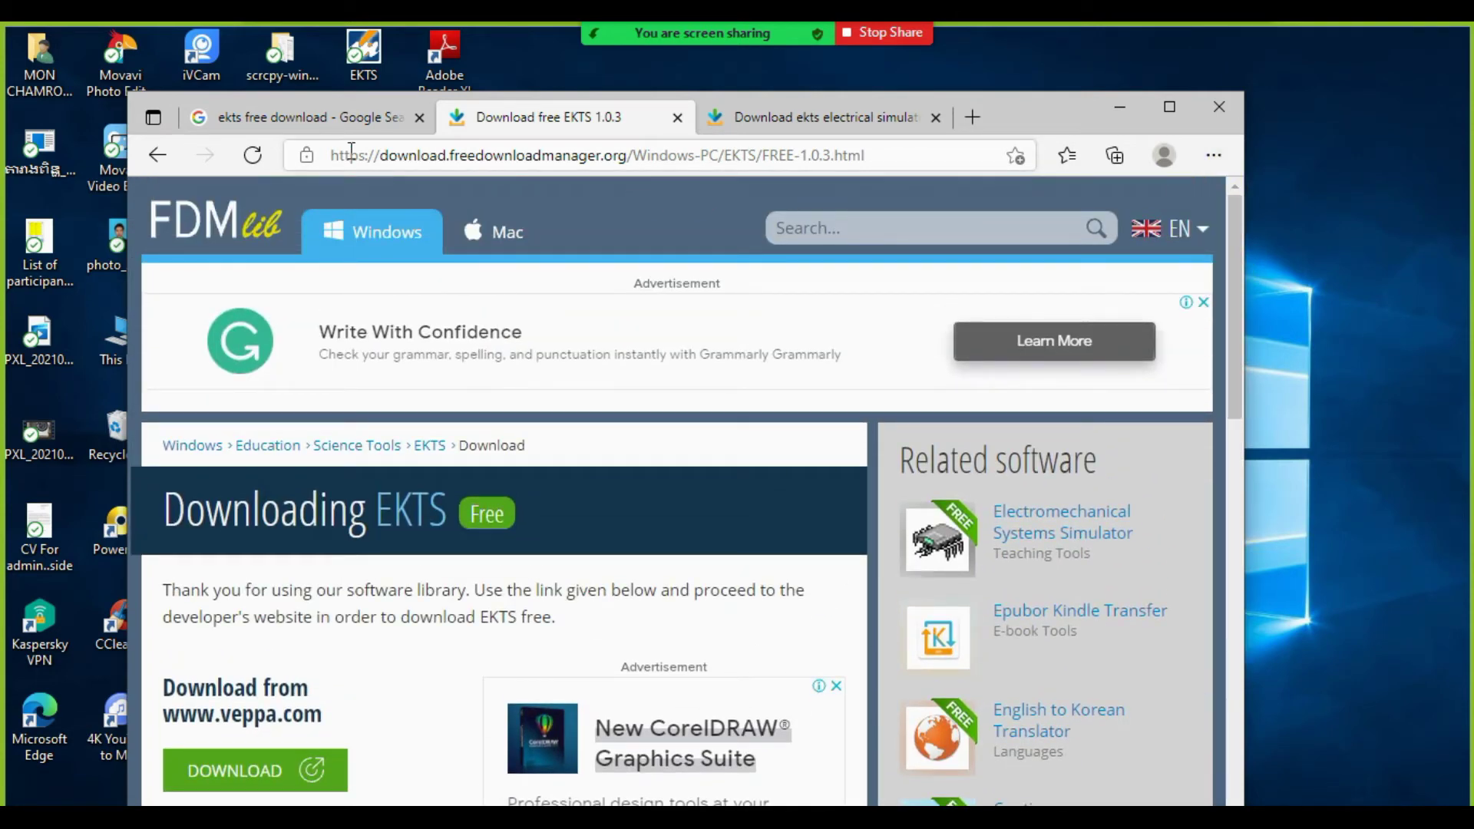
# Open the 'Download ekts windows 10' and 'EKTS 1.0 Download' results in new tabs
pyautogui.click(315, 119)
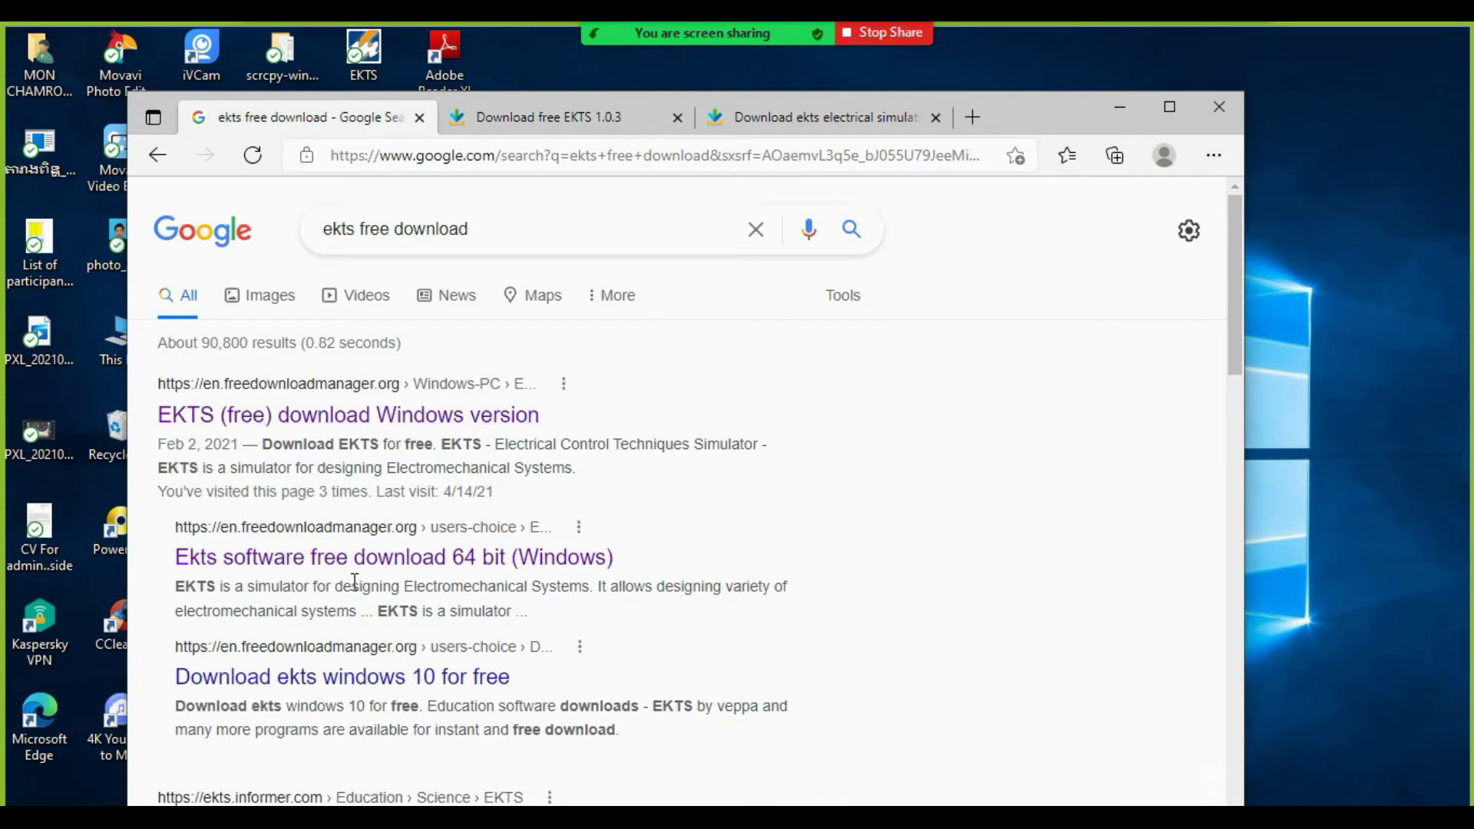
pyautogui.rightClick(322, 691)
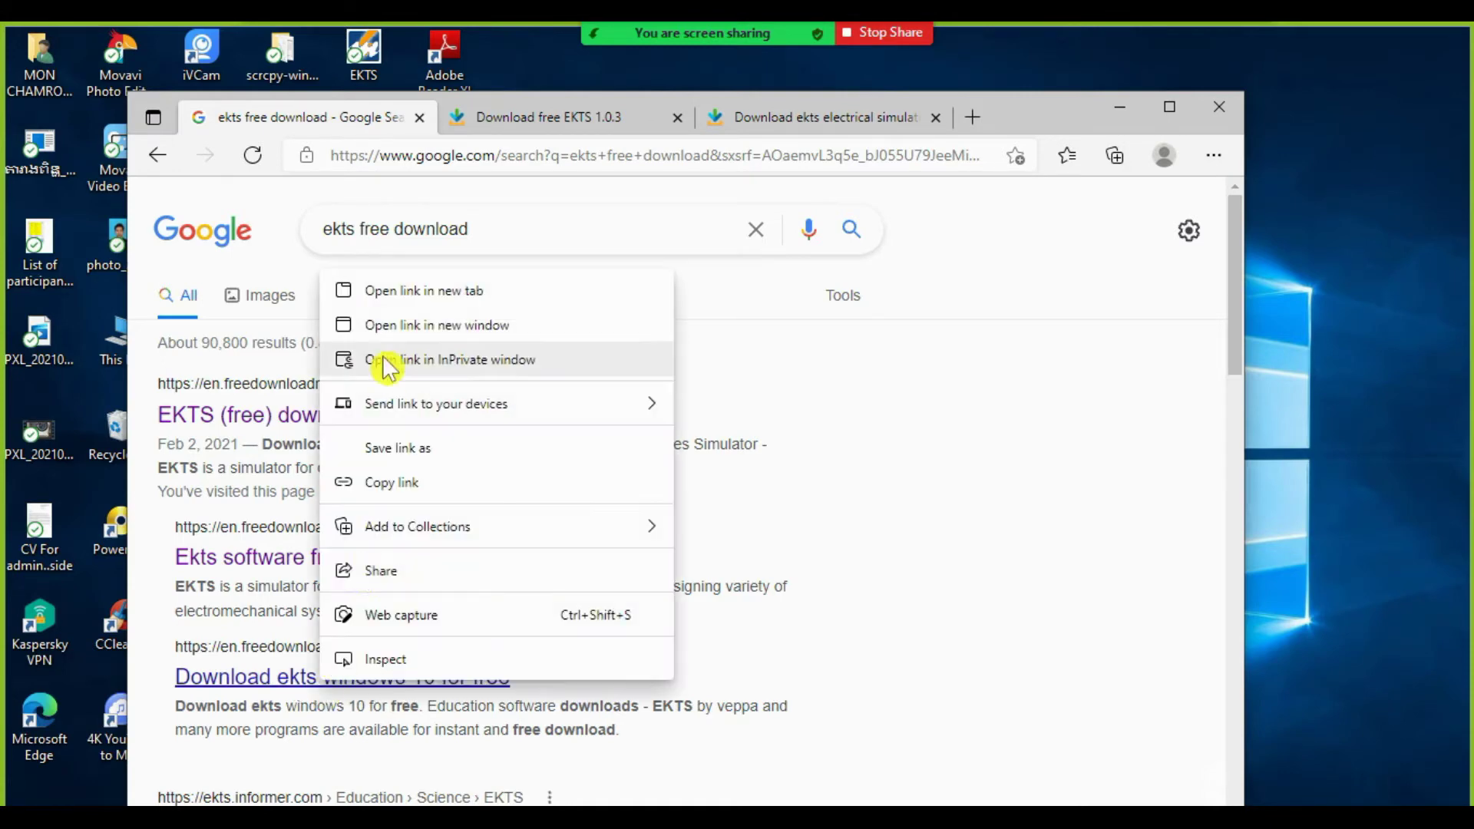
pyautogui.click(388, 292)
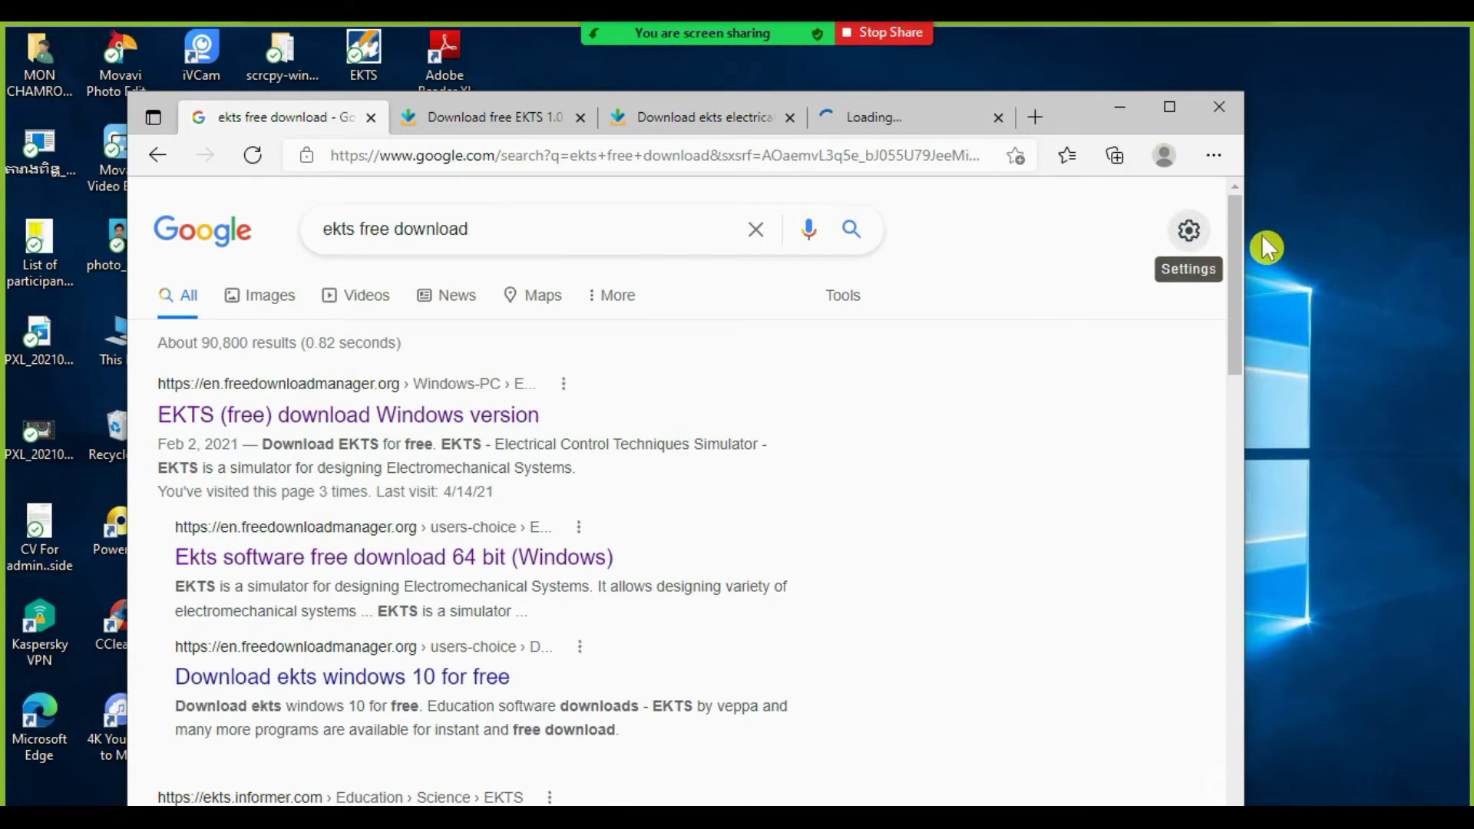
pyautogui.scroll(-1, 1234, 261)
pyautogui.scroll(-3, 1272, 356)
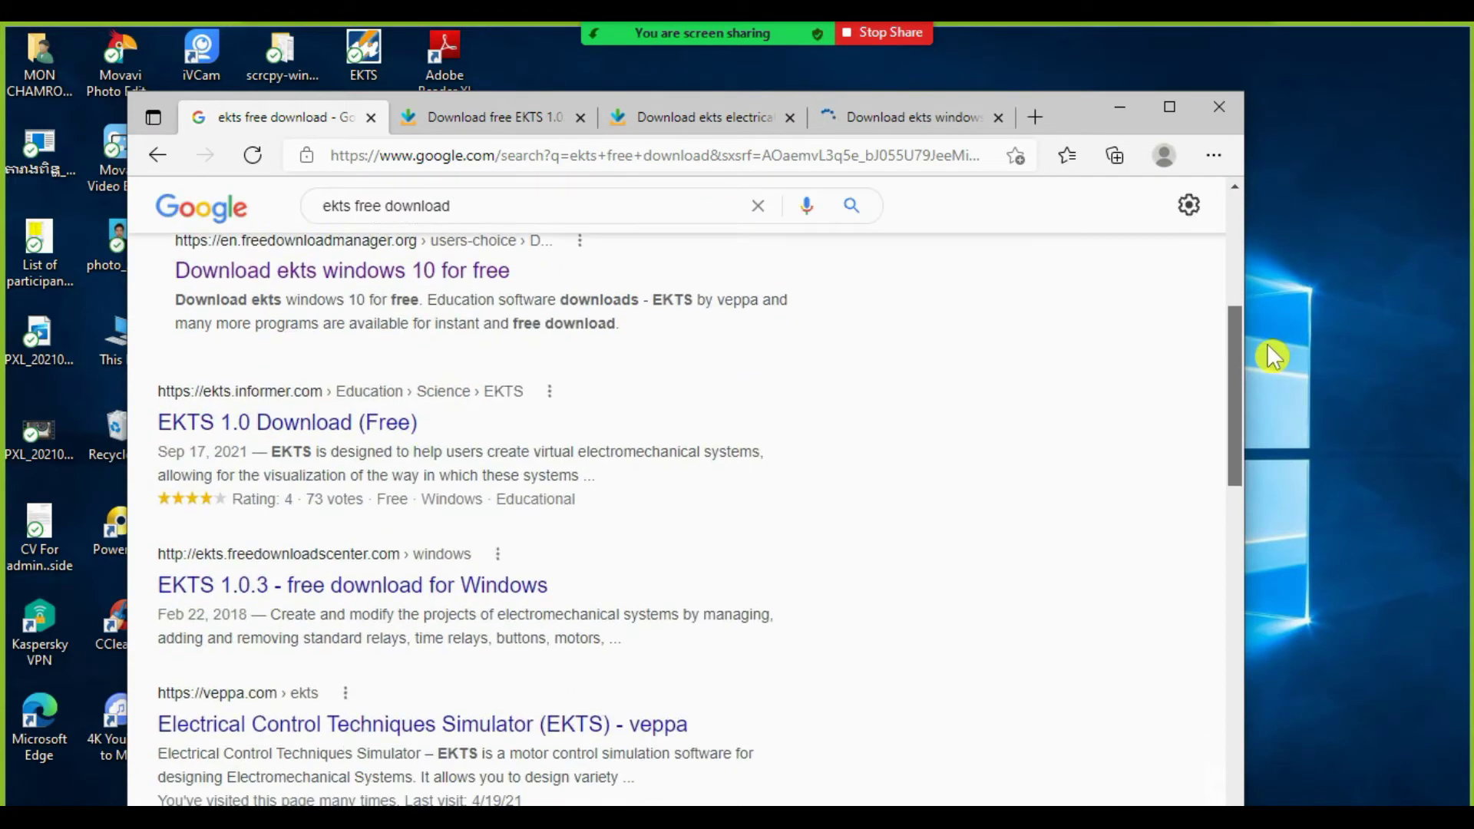
pyautogui.scroll(1, 1270, 355)
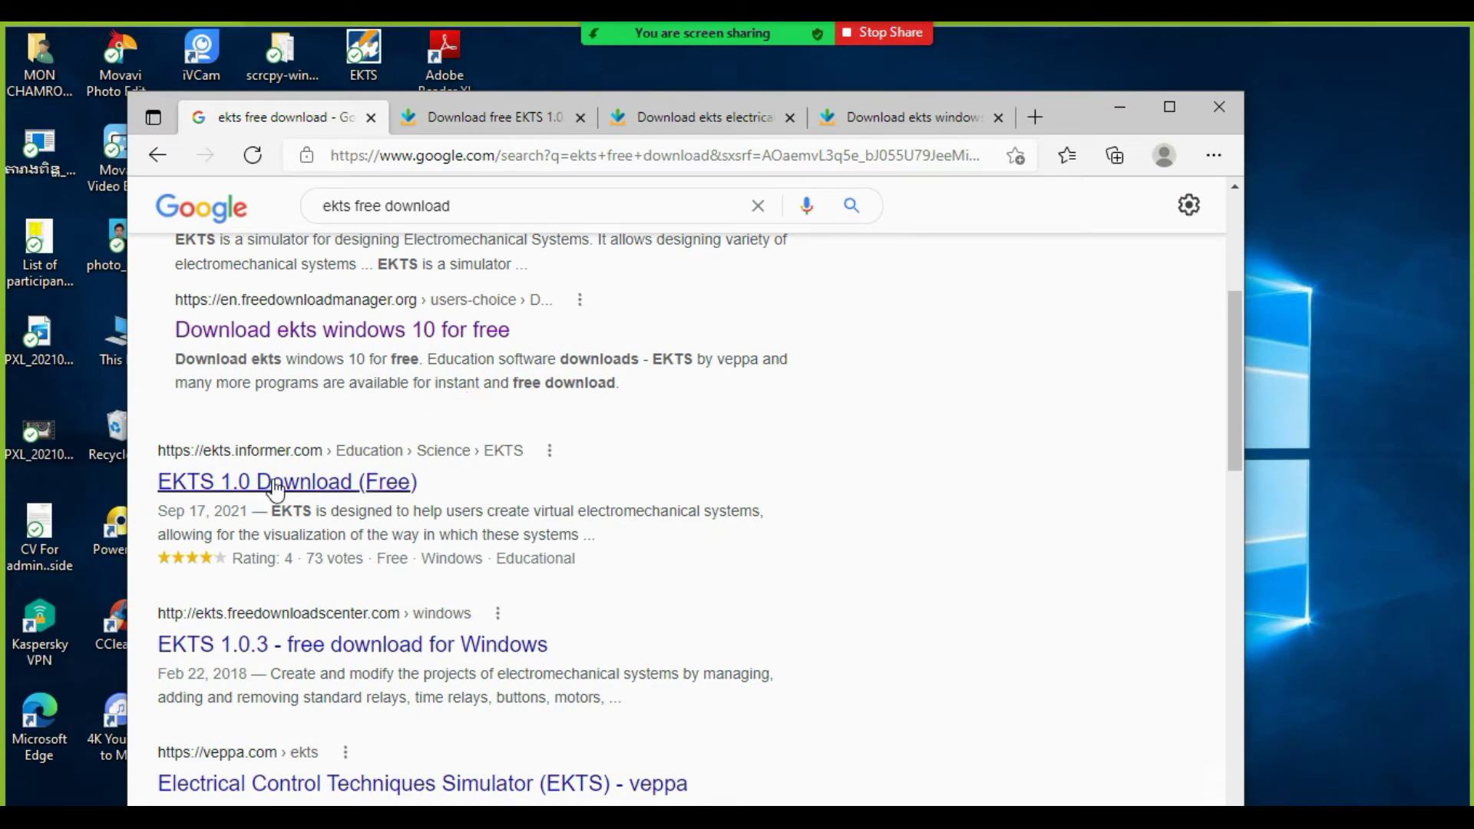
pyautogui.rightClick(273, 478)
pyautogui.click(342, 96)
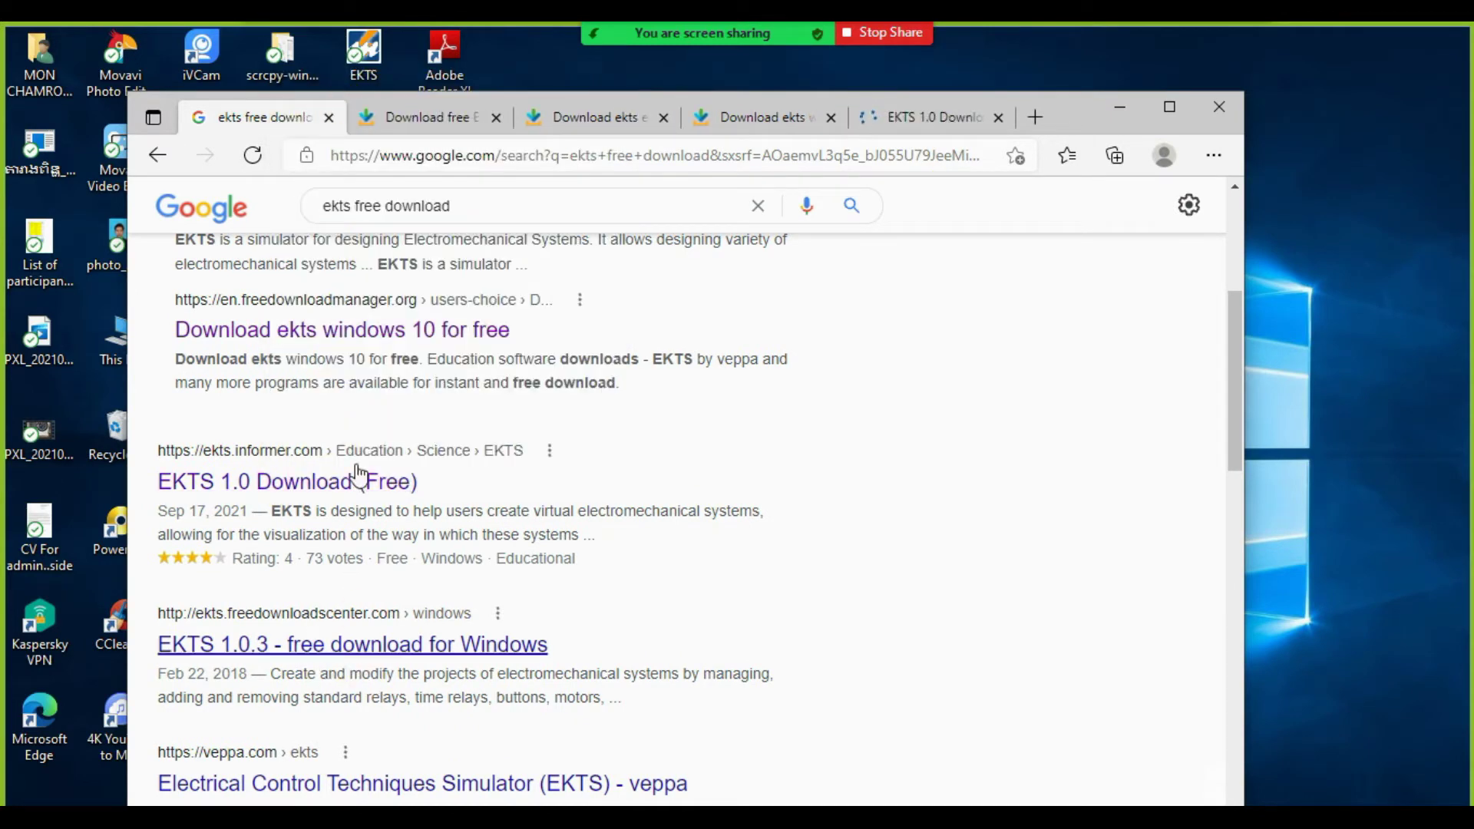
# Switch to the Software Informer EKTS 1.0 page and scroll down to its description
pyautogui.click(931, 123)
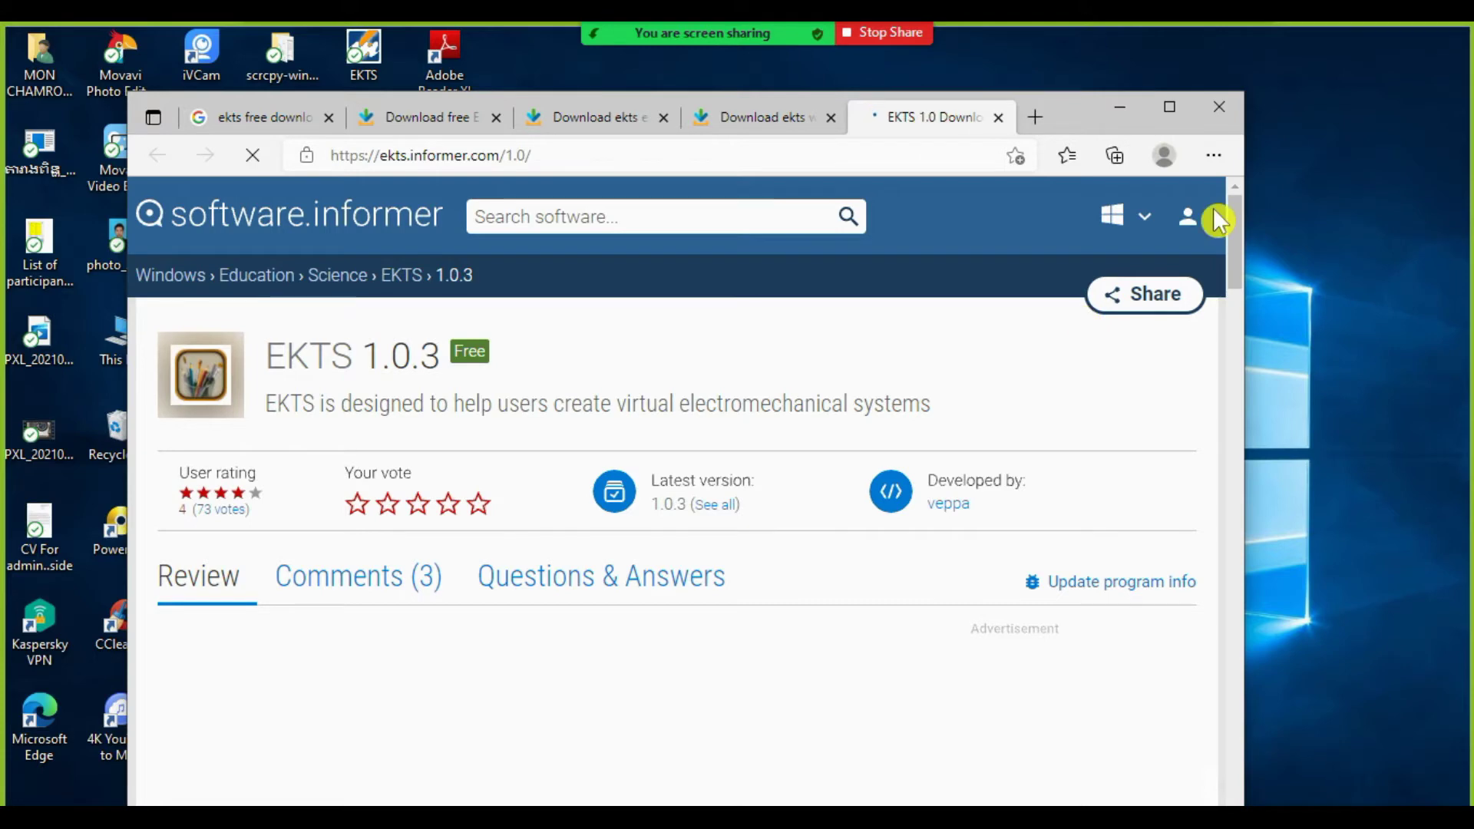
pyautogui.moveTo(1240, 237); pyautogui.dragTo(1250, 353)
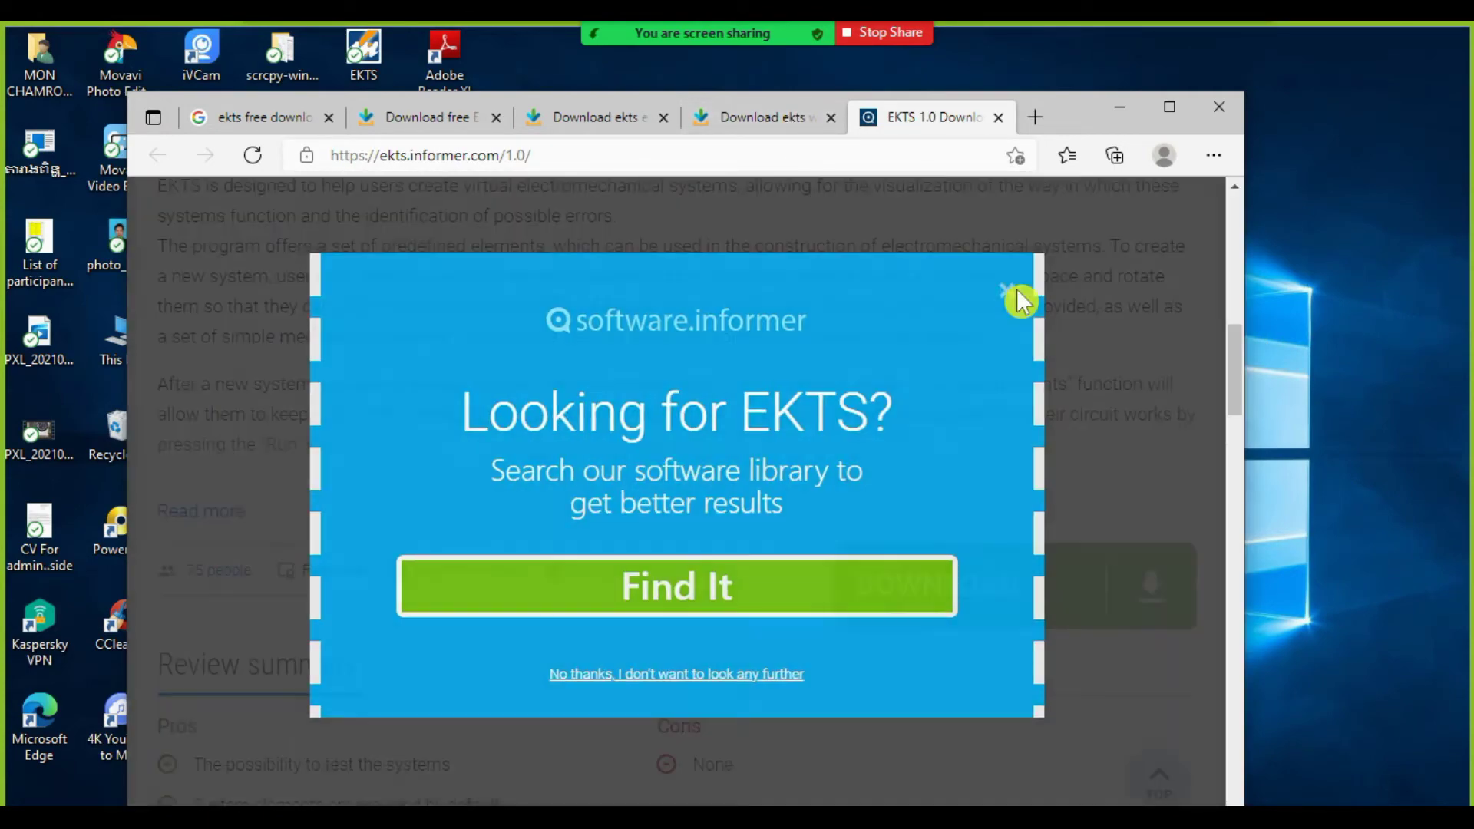
# Close the Download ekts windows 10, Ekts electrical simulating software and EKTS 1.0.3 tabs, back to Google results
pyautogui.click(1015, 292)
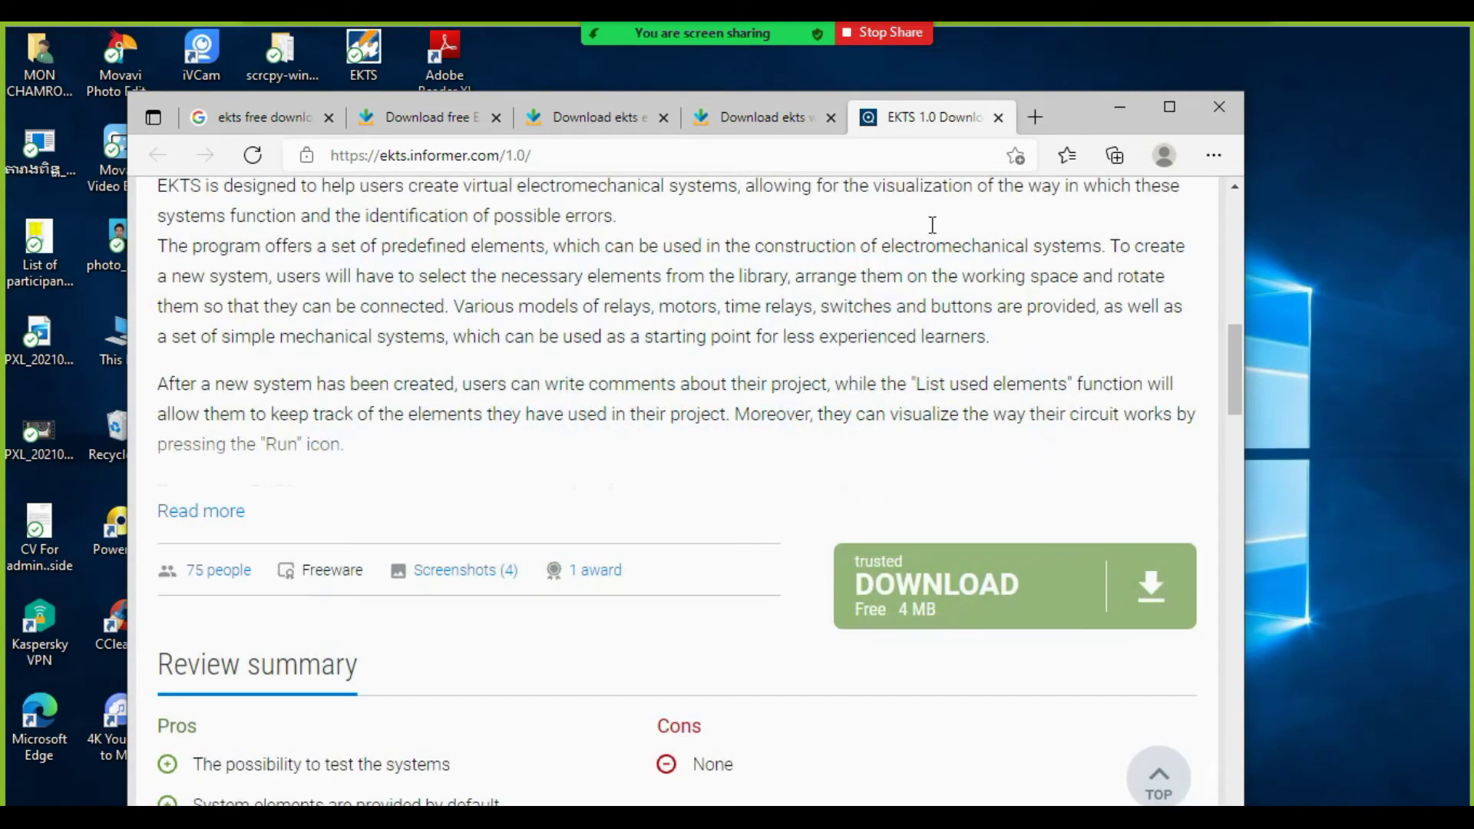
pyautogui.click(791, 120)
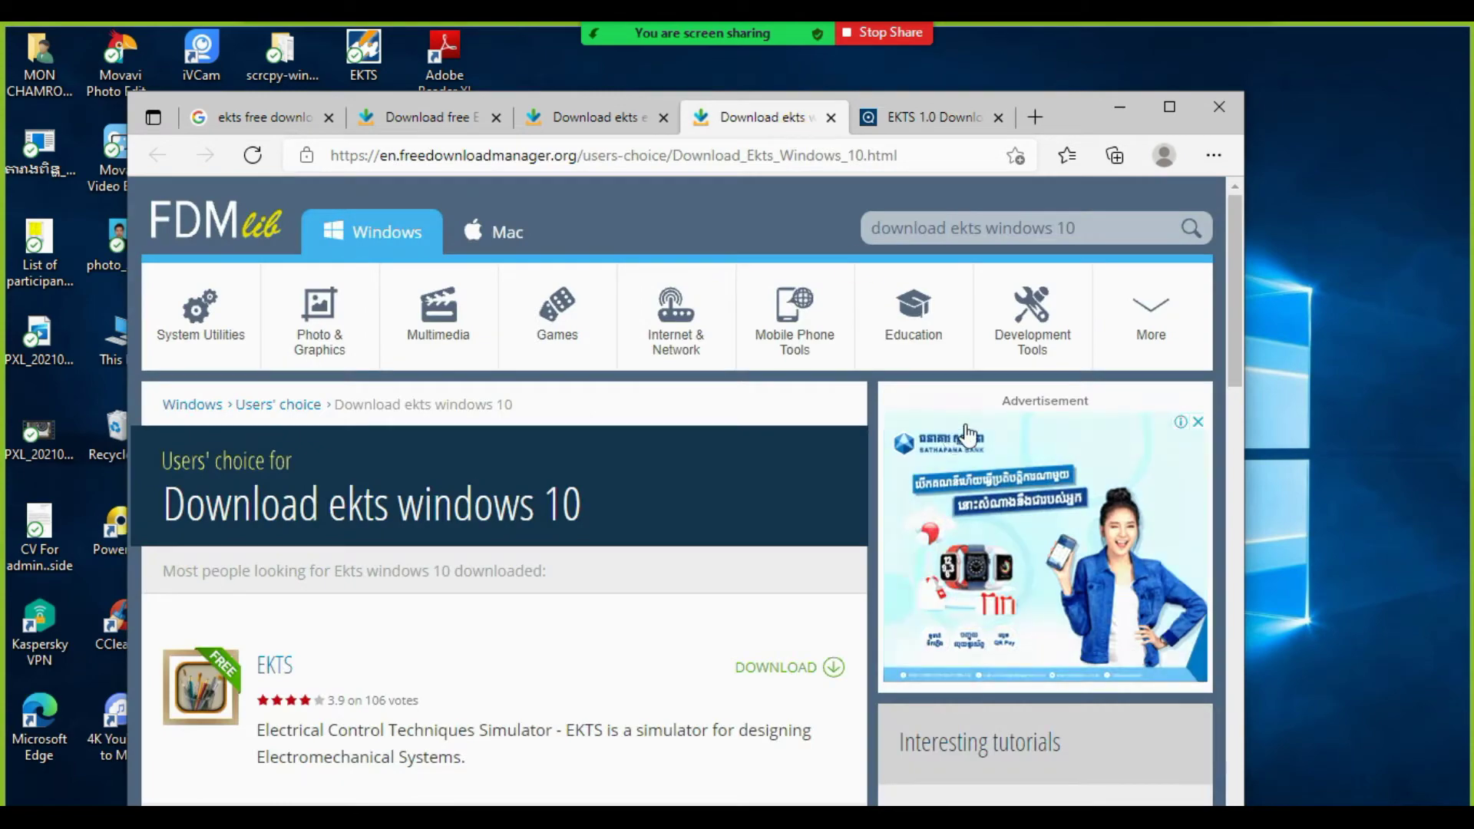
pyautogui.moveTo(1245, 280)
pyautogui.mouseDown()
pyautogui.moveTo(1299, 509)
pyautogui.moveTo(1313, 659)
pyautogui.moveTo(1263, 261)
pyautogui.mouseUp()
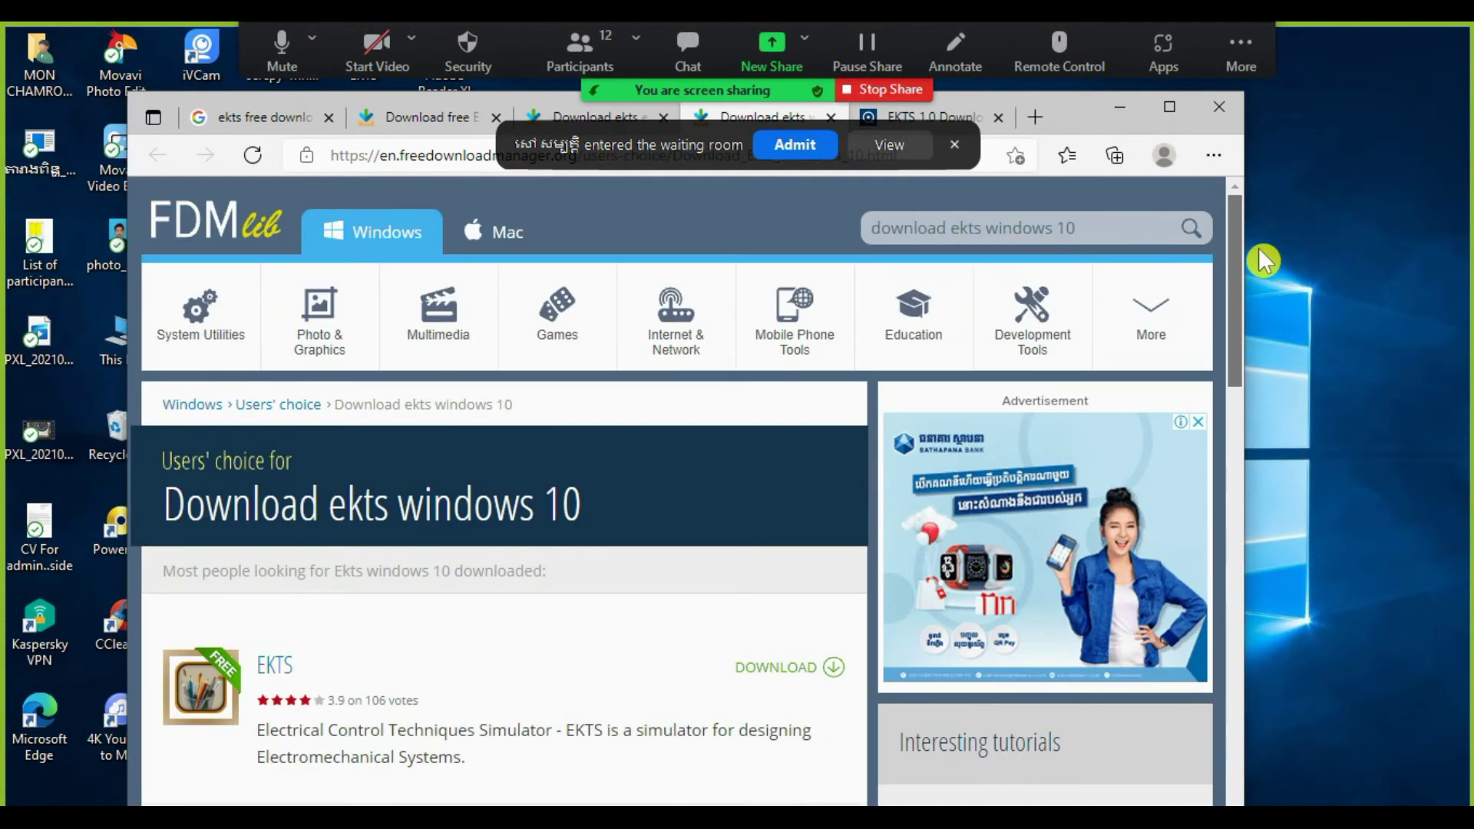
pyautogui.click(796, 150)
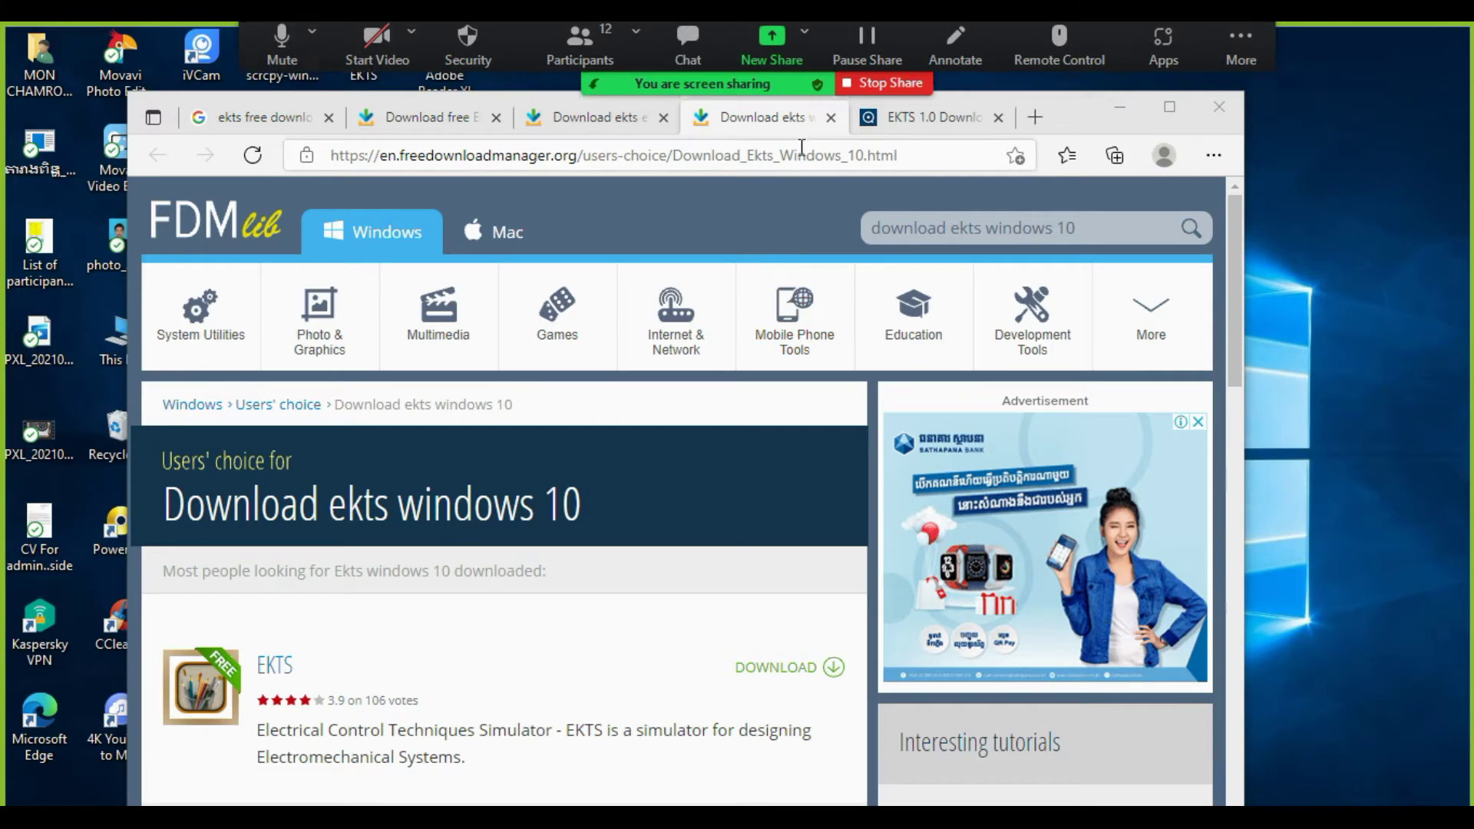
pyautogui.click(834, 117)
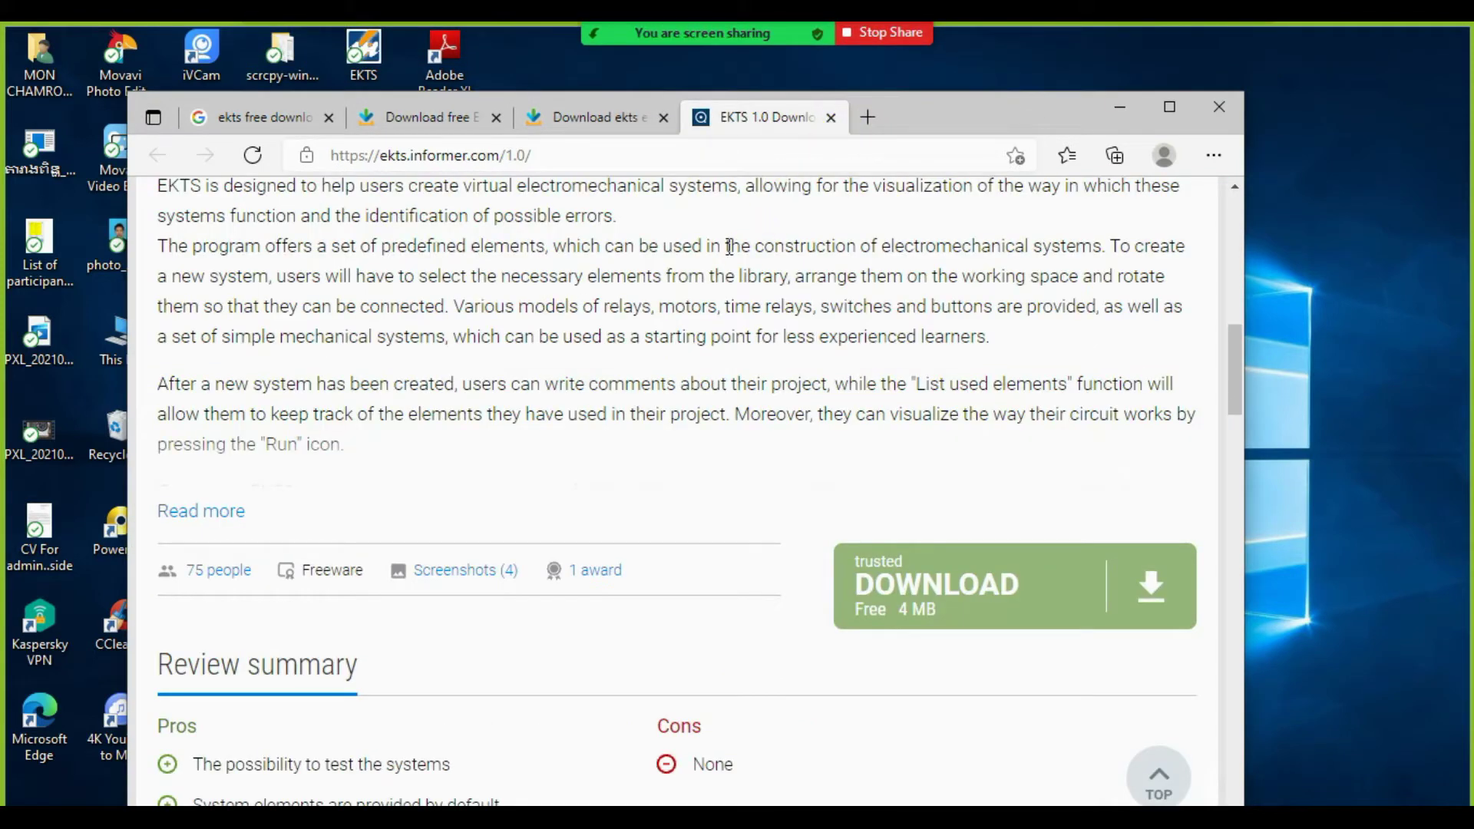
pyautogui.click(689, 121)
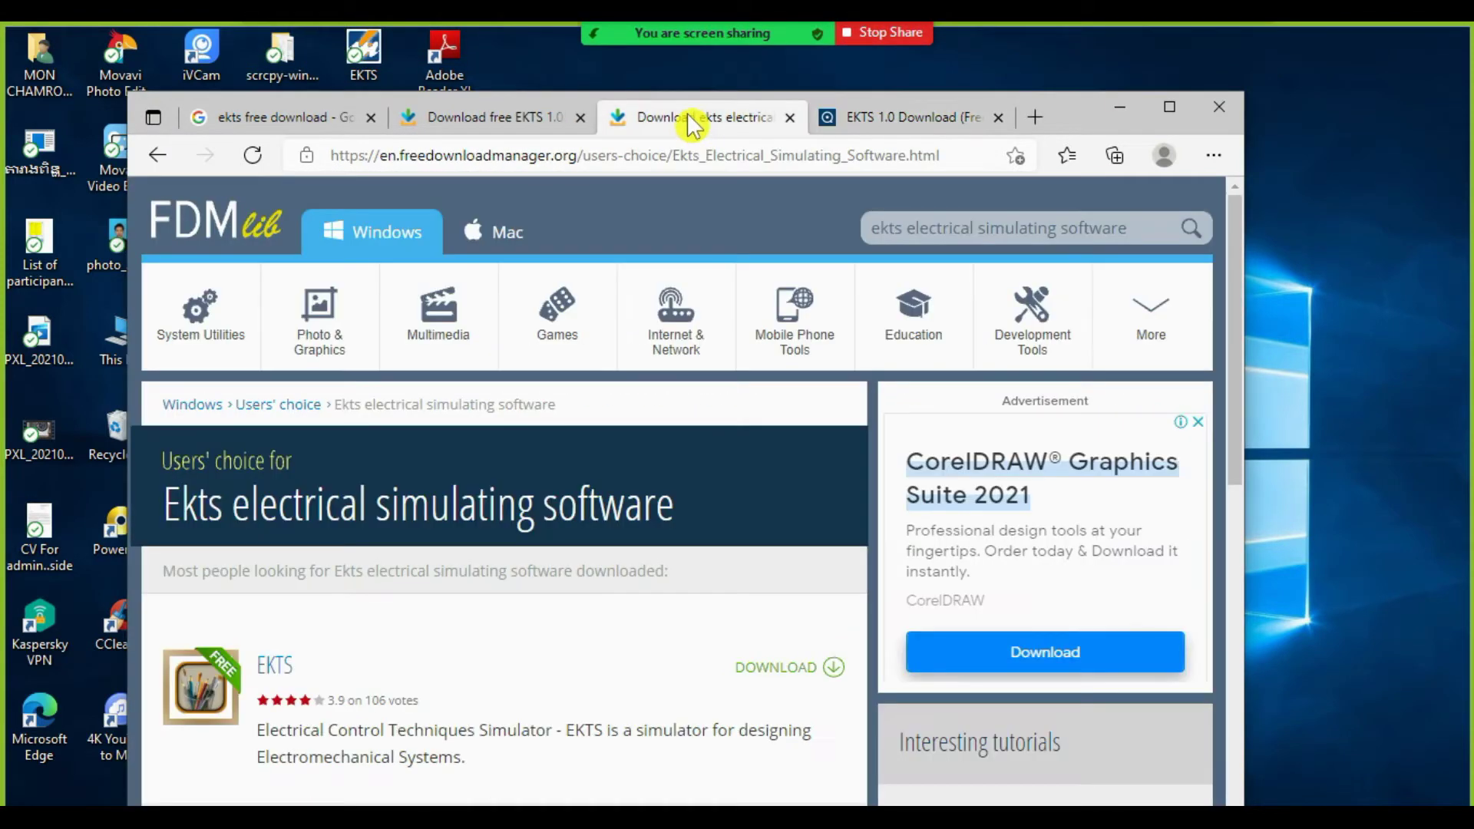
pyautogui.click(790, 117)
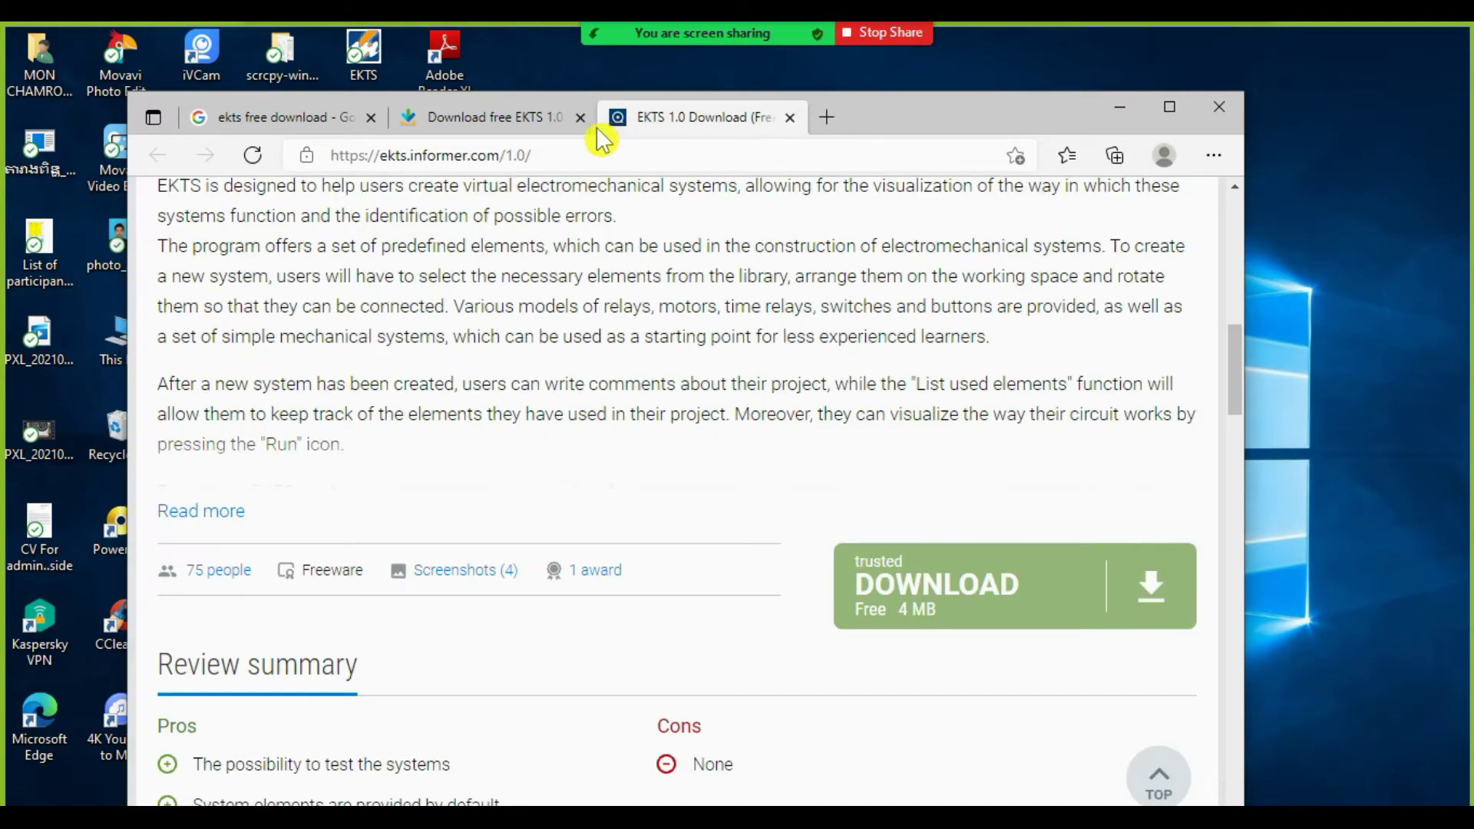
pyautogui.click(529, 115)
pyautogui.click(581, 118)
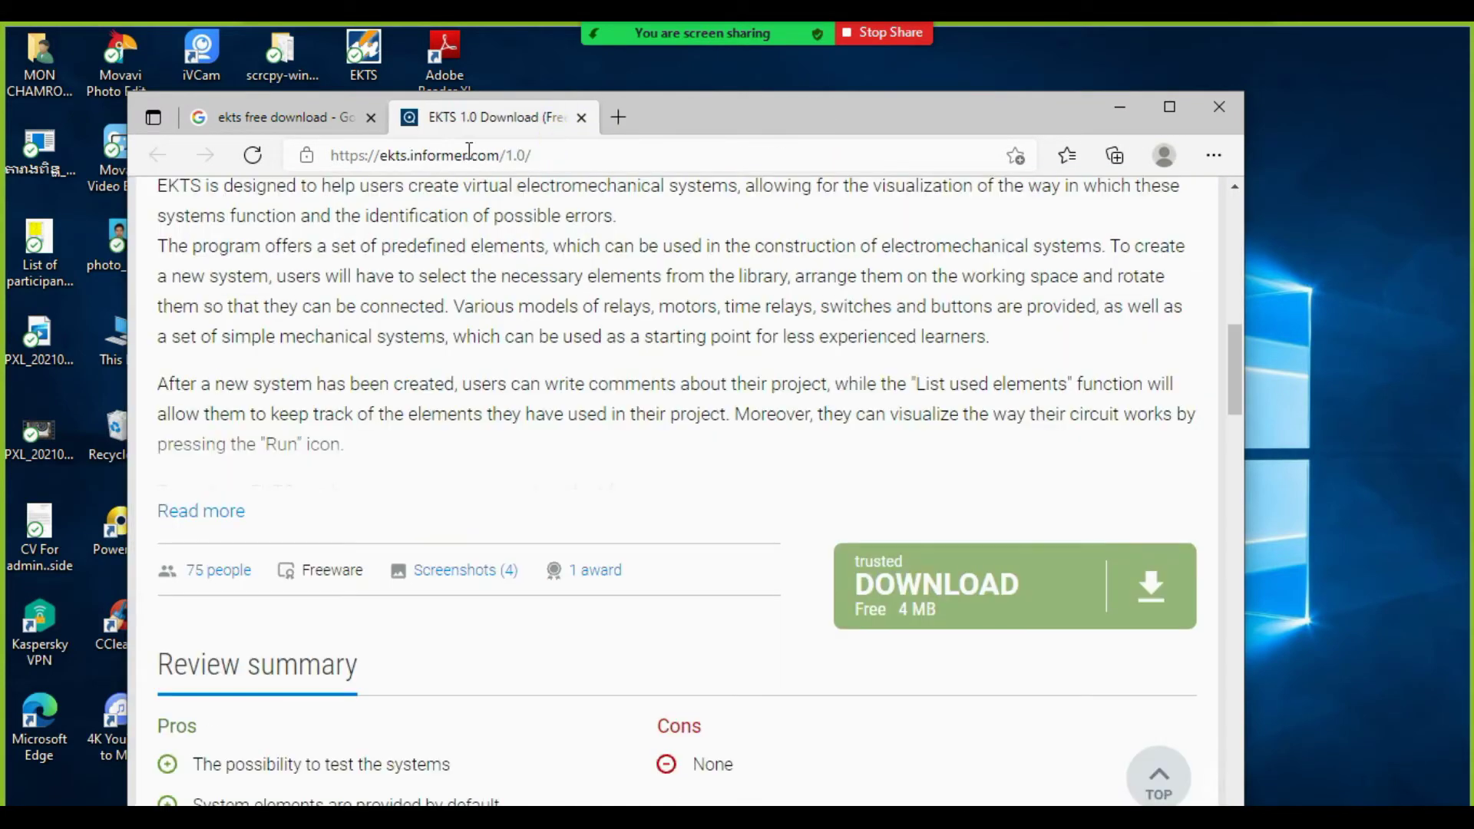
pyautogui.click(257, 131)
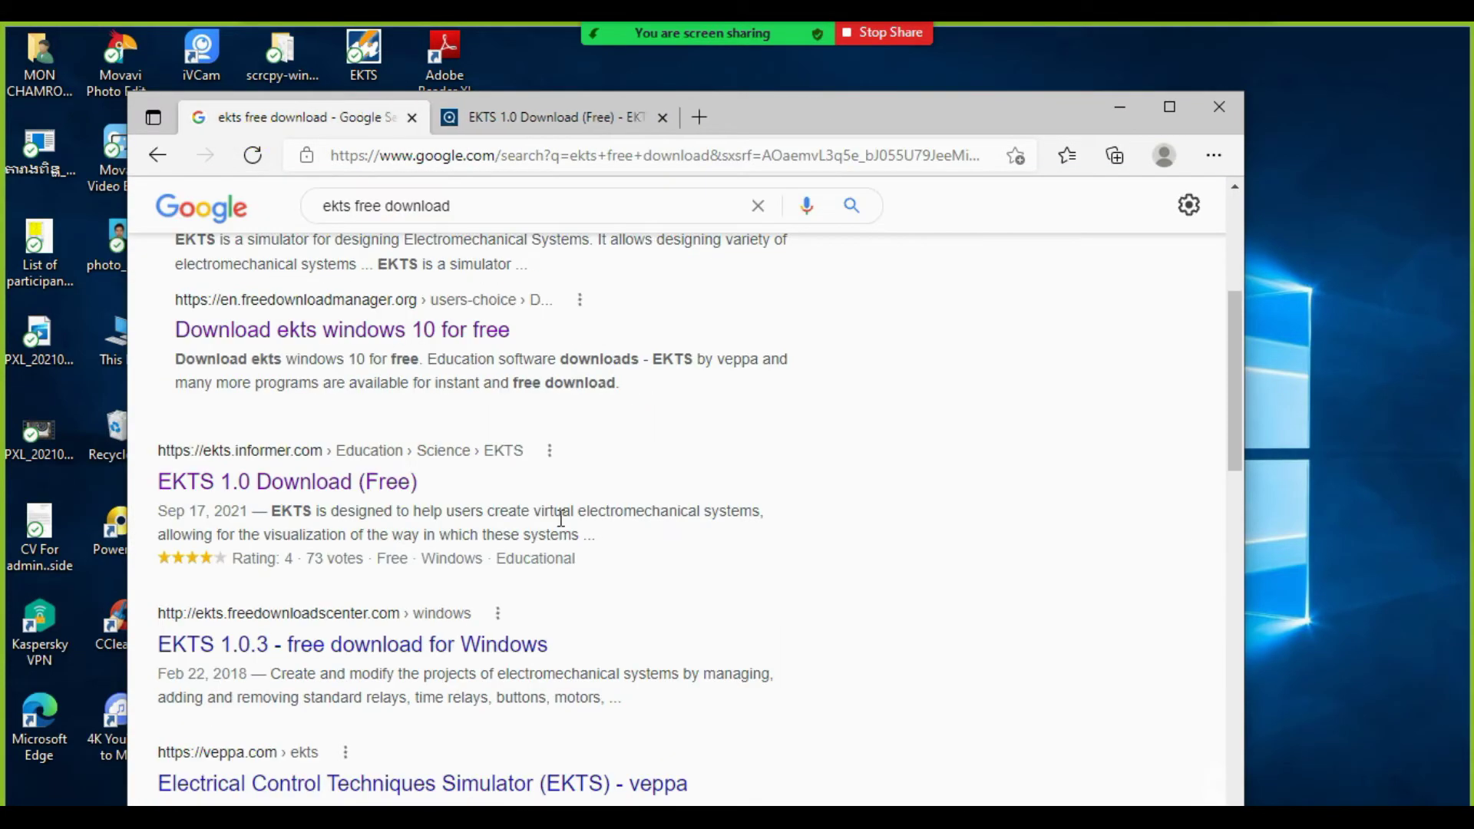
# Open the EKTS 1.0.3 result in a new tab and scroll through it
pyautogui.moveTo(564, 512); pyautogui.dragTo(440, 645)
pyautogui.click(701, 589)
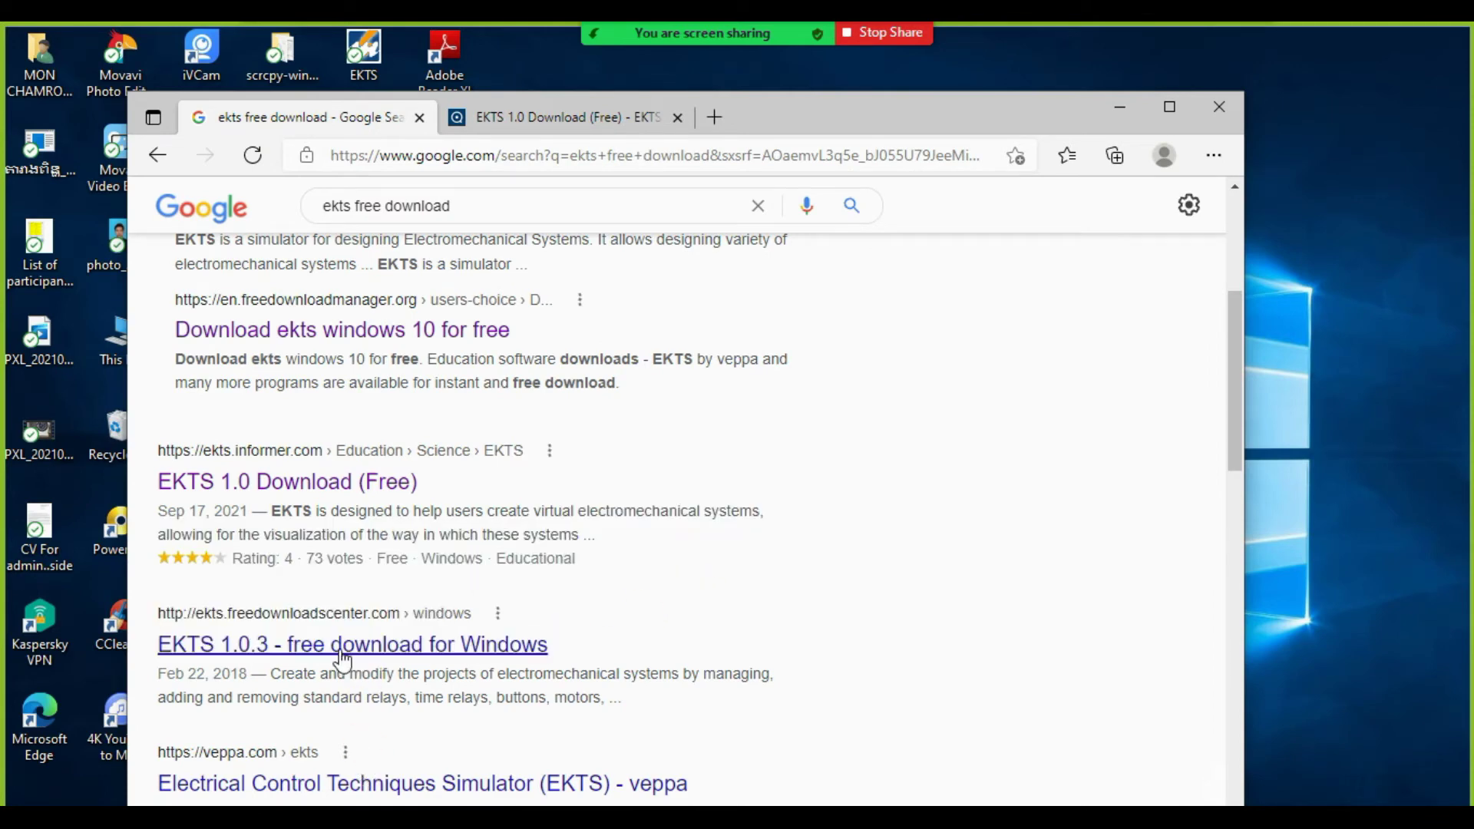
pyautogui.rightClick(343, 653)
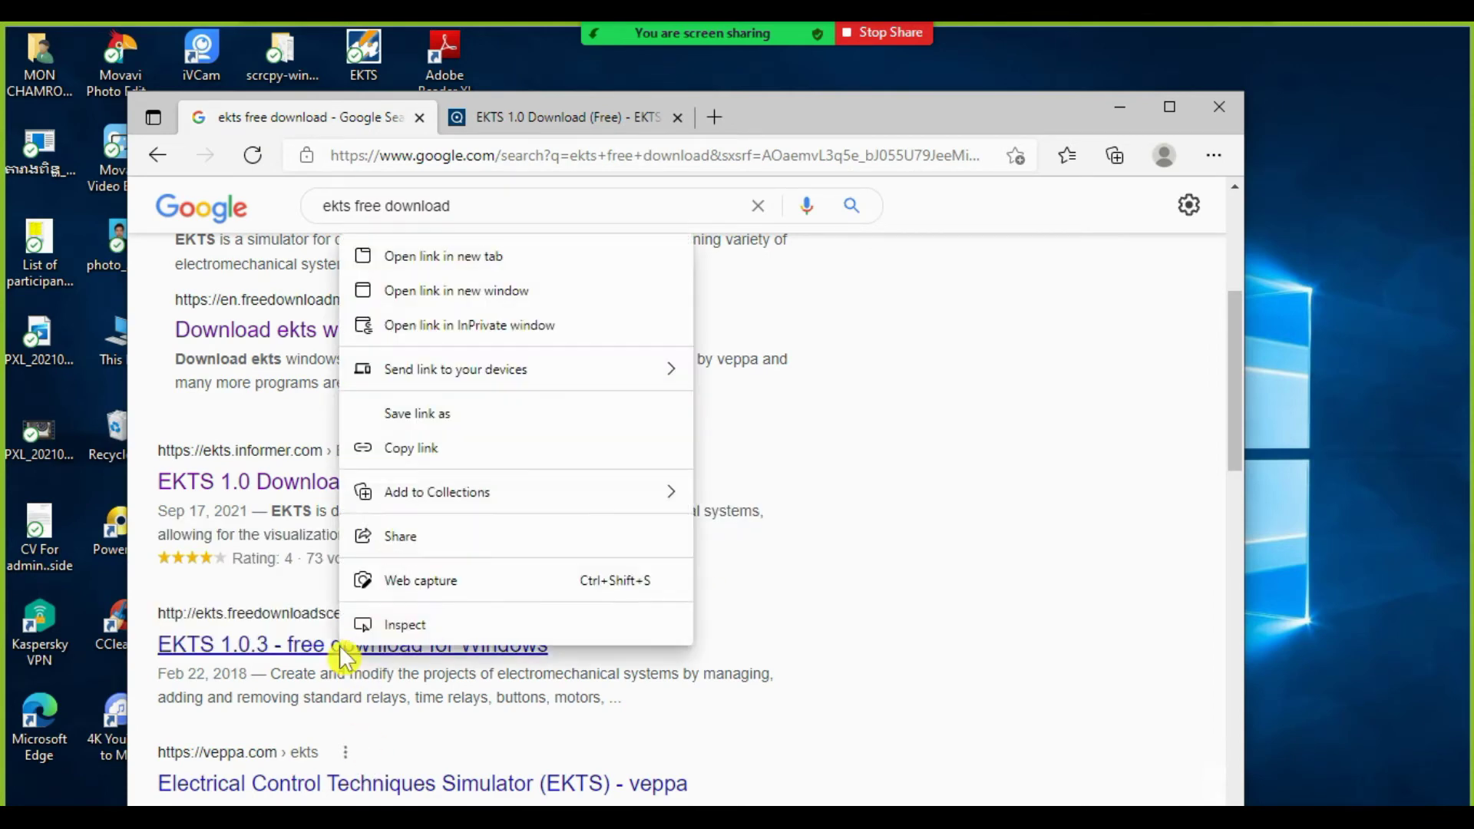
pyautogui.click(395, 256)
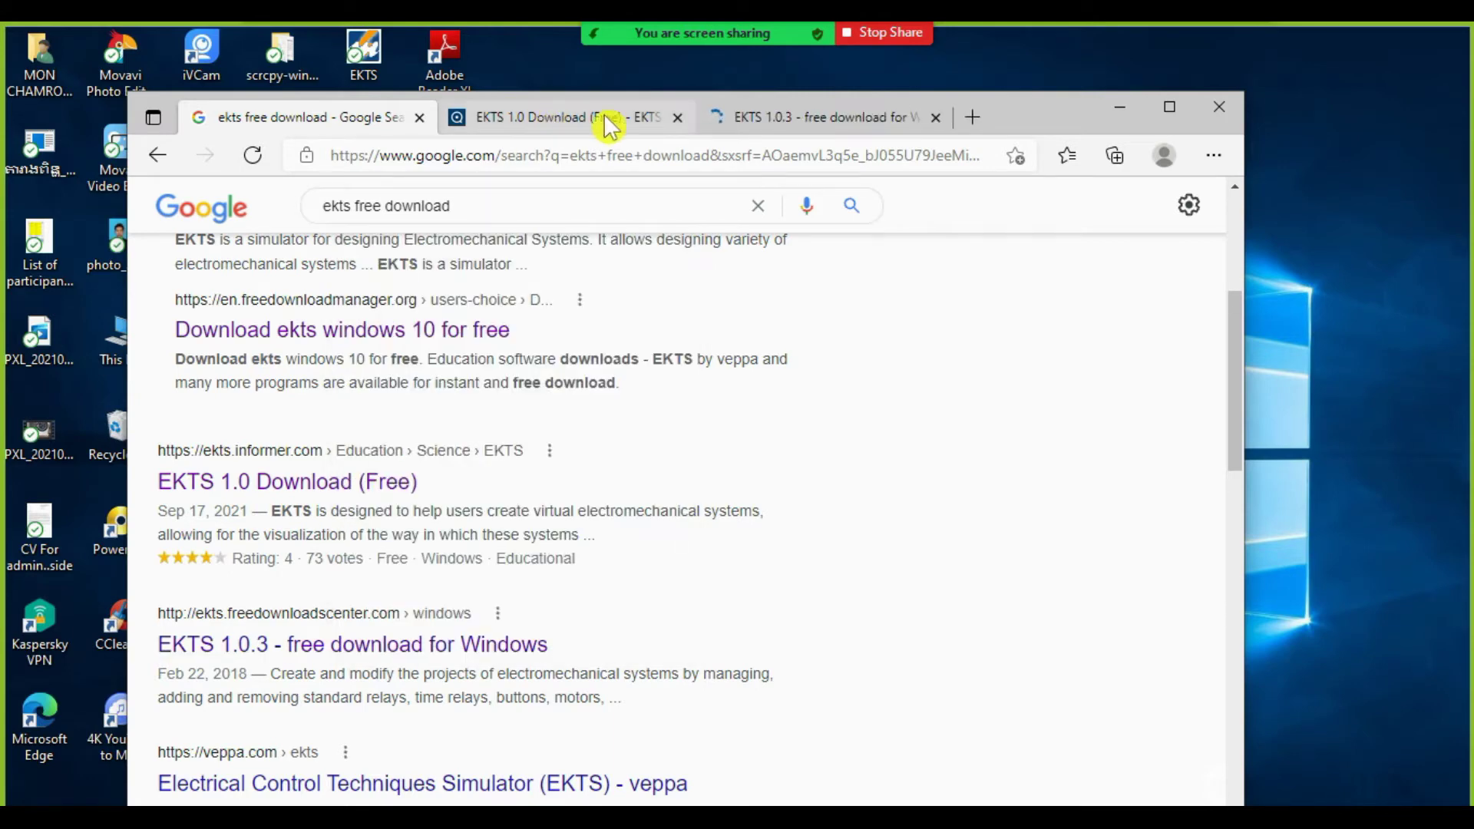
pyautogui.click(823, 117)
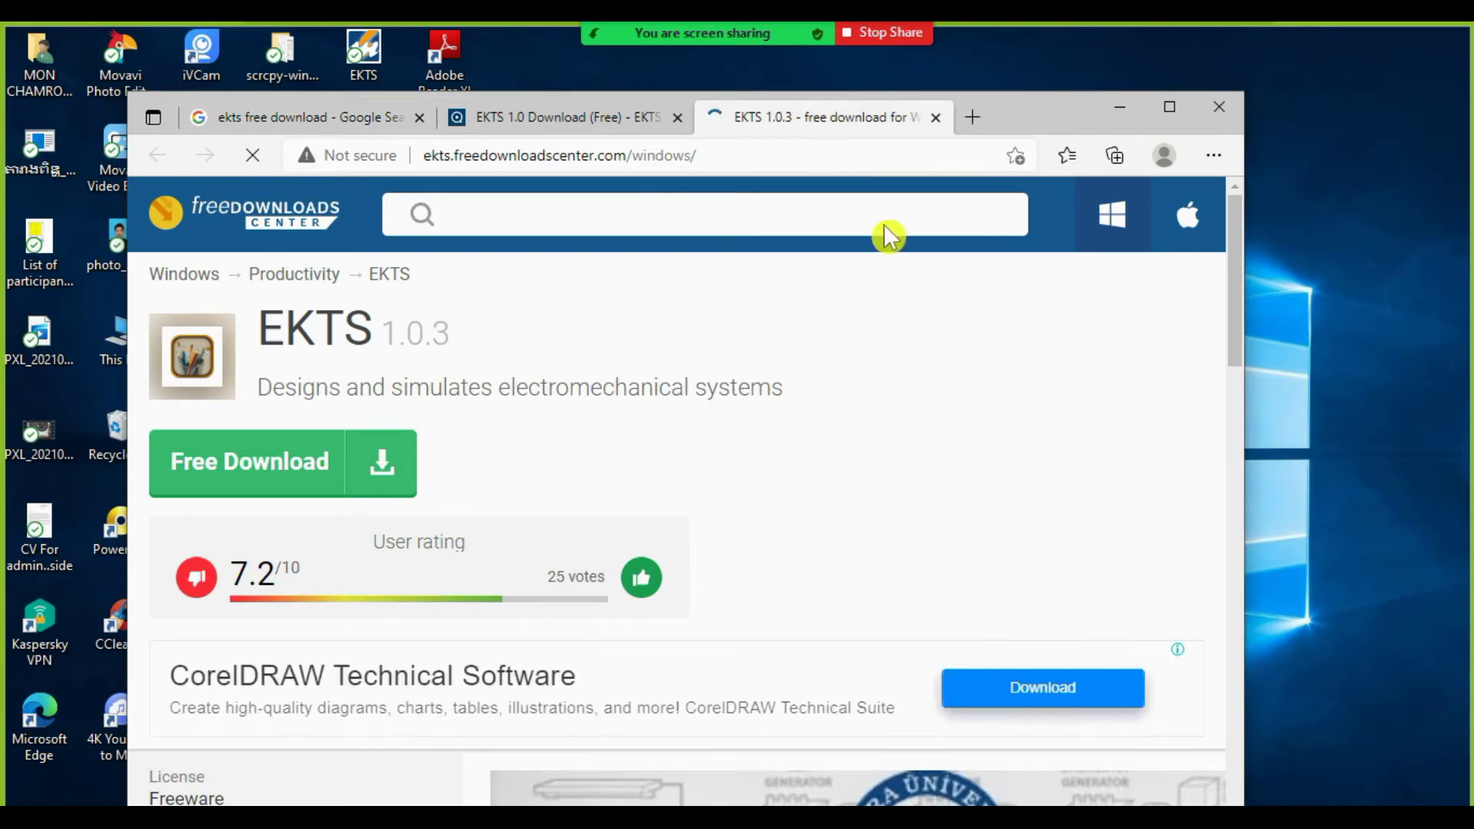
pyautogui.moveTo(1238, 292)
pyautogui.mouseDown()
pyautogui.moveTo(1287, 703)
pyautogui.moveTo(1252, 282)
pyautogui.mouseUp()
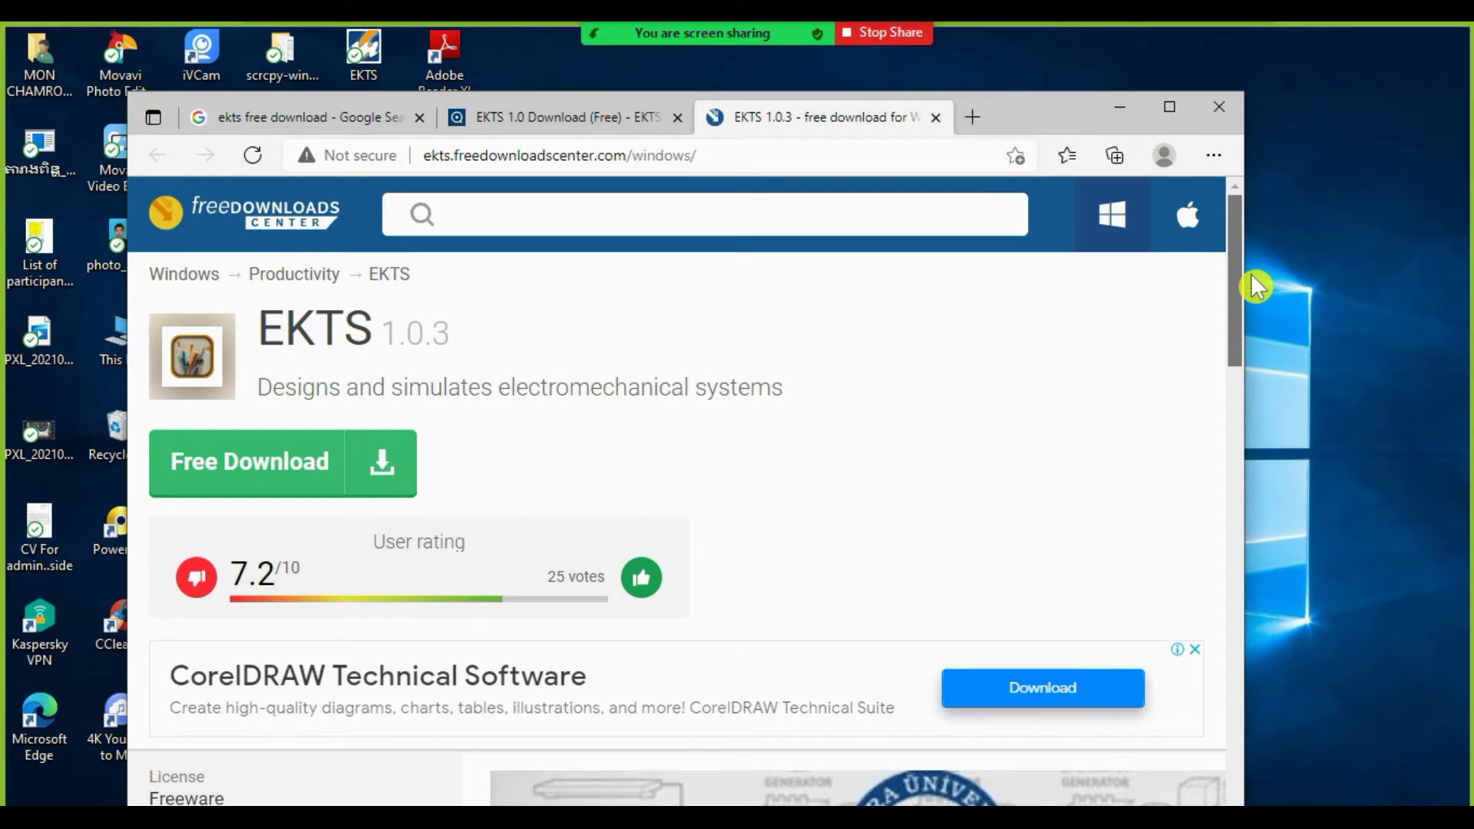
pyautogui.moveTo(1256, 290)
pyautogui.mouseDown()
pyautogui.moveTo(1253, 335)
pyautogui.moveTo(1244, 296)
pyautogui.mouseUp()
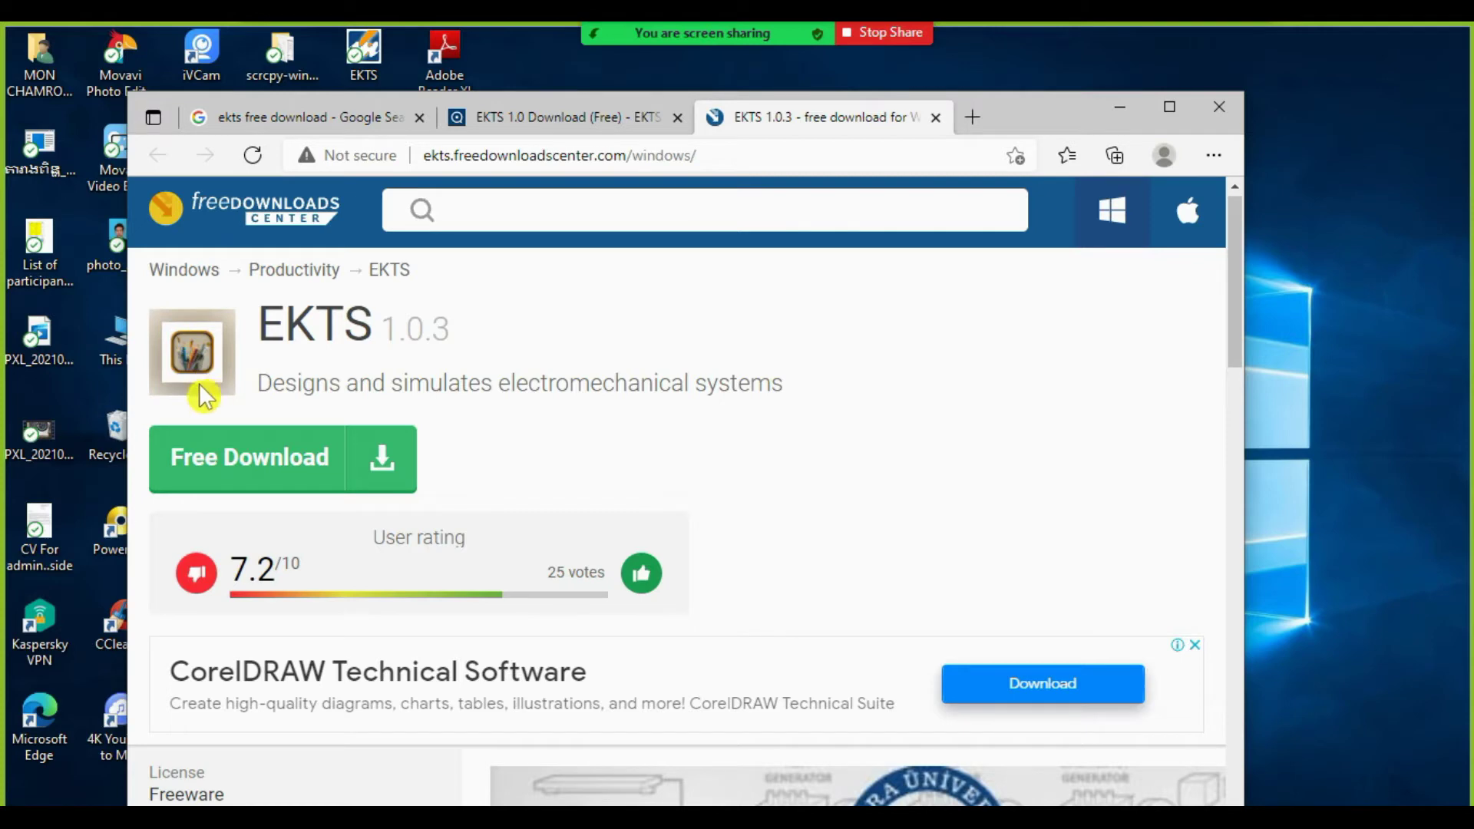
pyautogui.moveTo(1053, 106); pyautogui.dragTo(1113, 112)
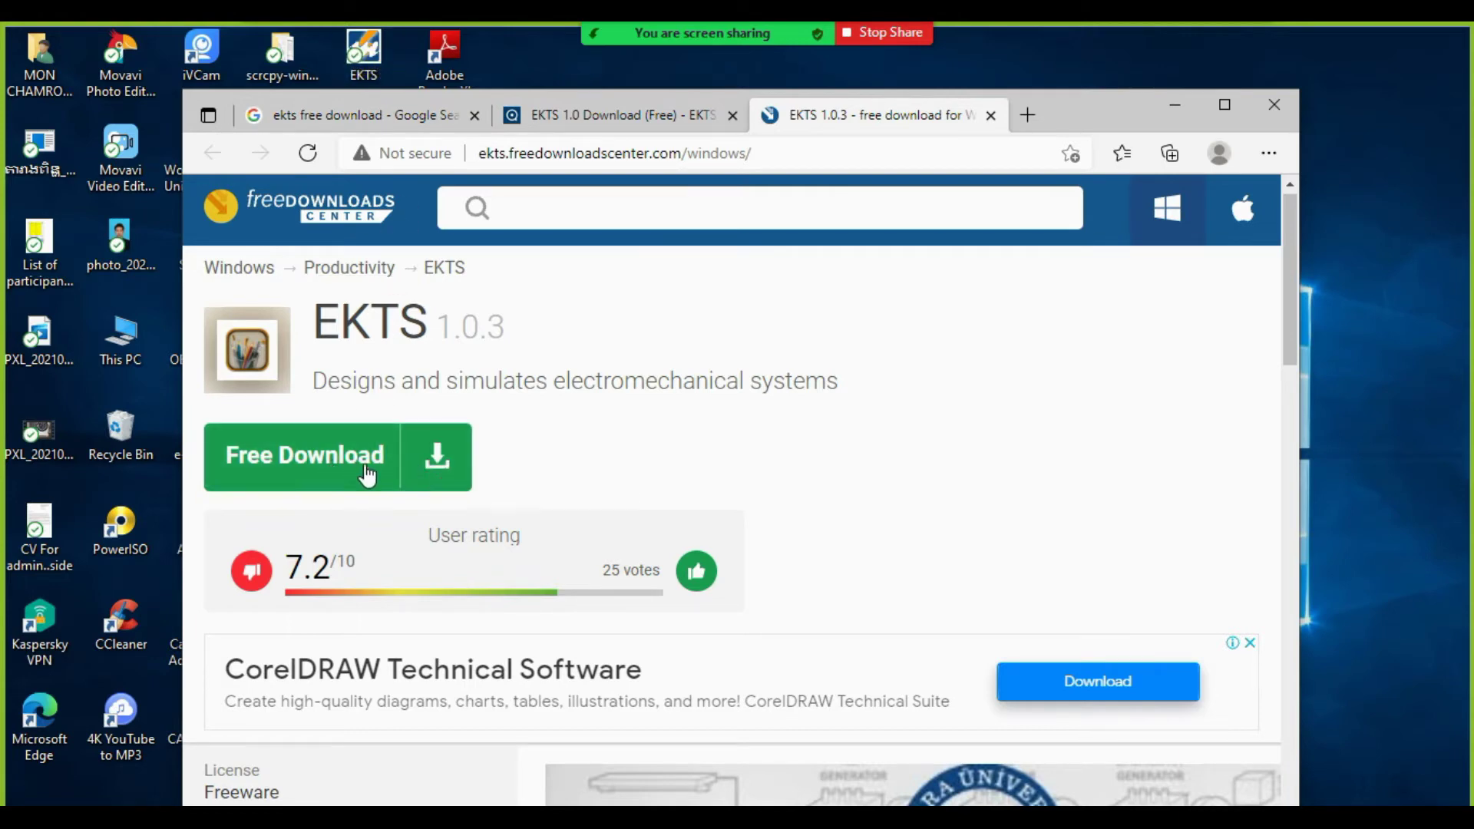
# Show the EKTS 1.0 Download page, admit the waiting meeting participant, and minimize Edge
pyautogui.click(568, 119)
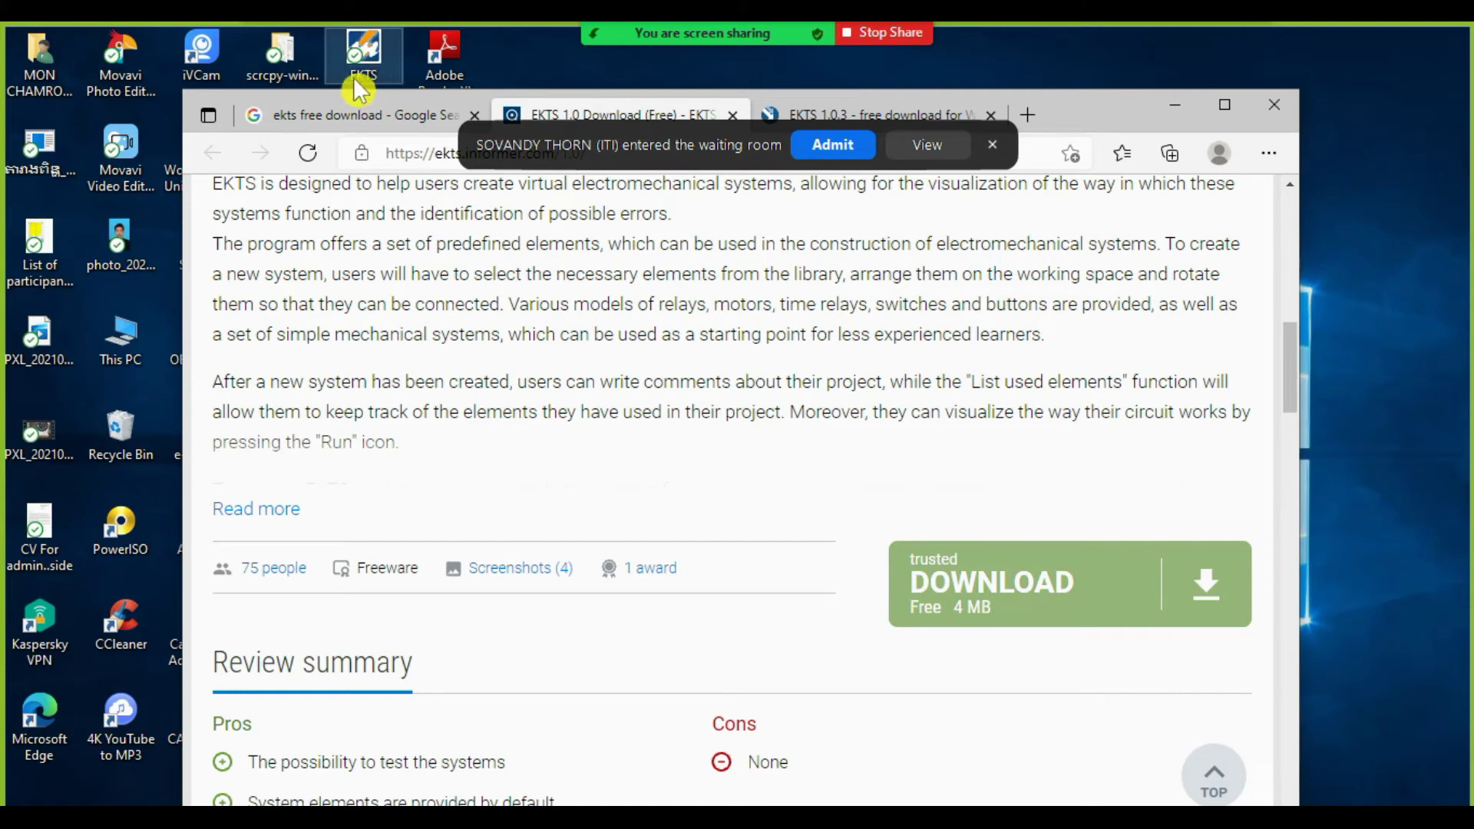
pyautogui.click(839, 147)
pyautogui.click(1173, 106)
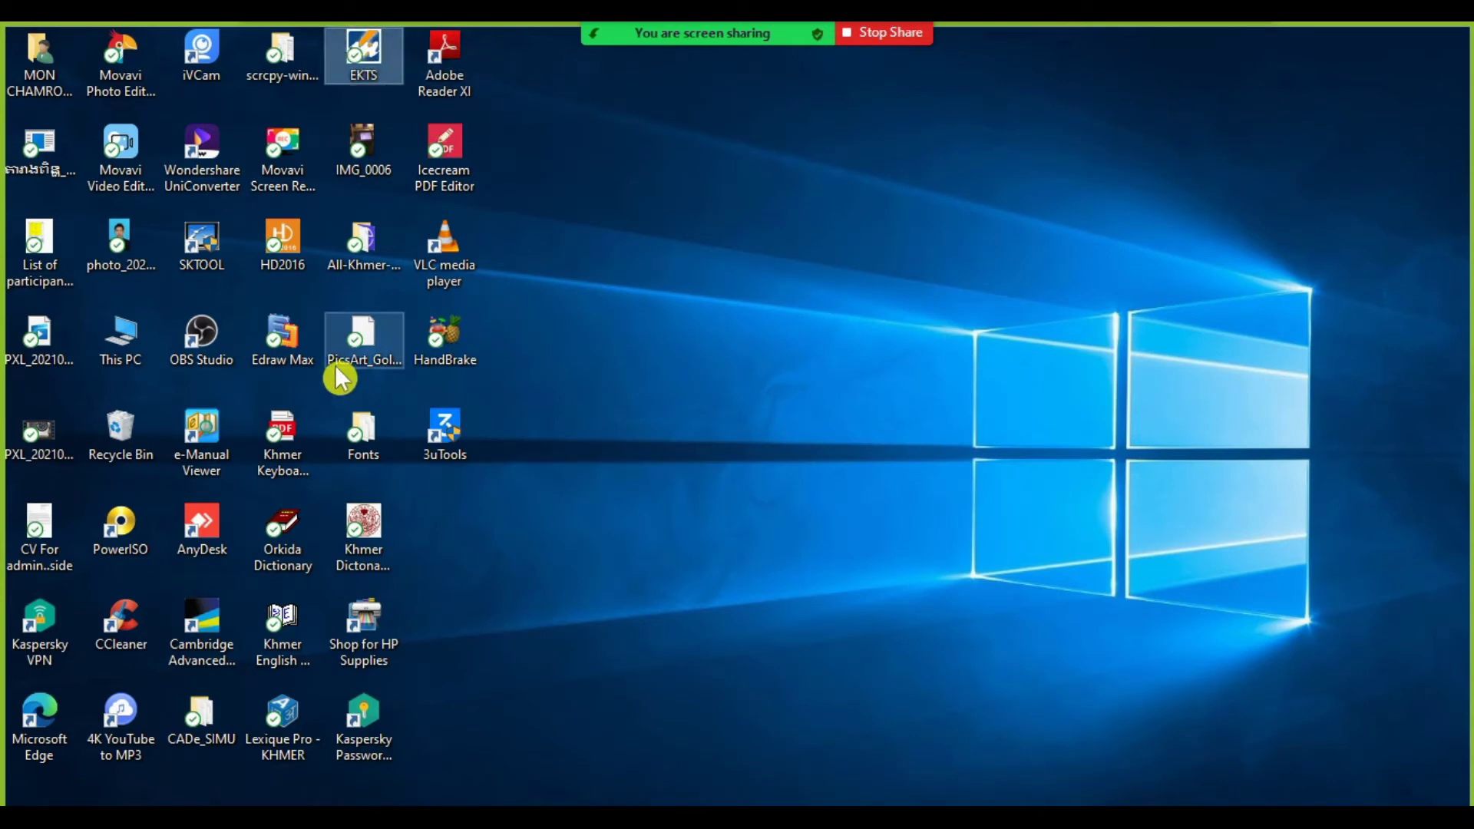
# Empty the Recycle Bin, confirming permanent deletion of the FOR STUDENT archive
pyautogui.click(127, 424)
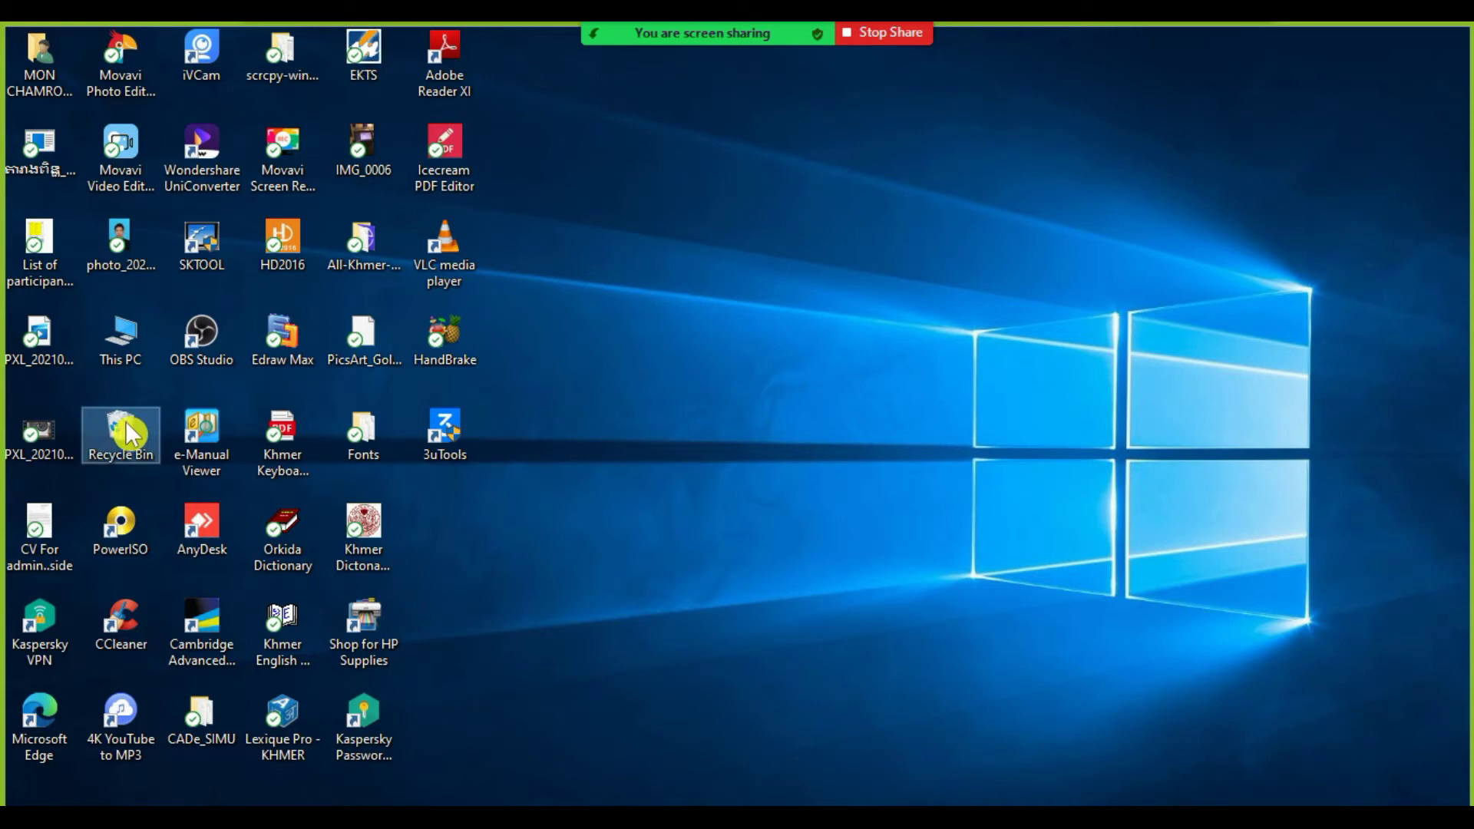
pyautogui.rightClick(127, 423)
pyautogui.click(181, 463)
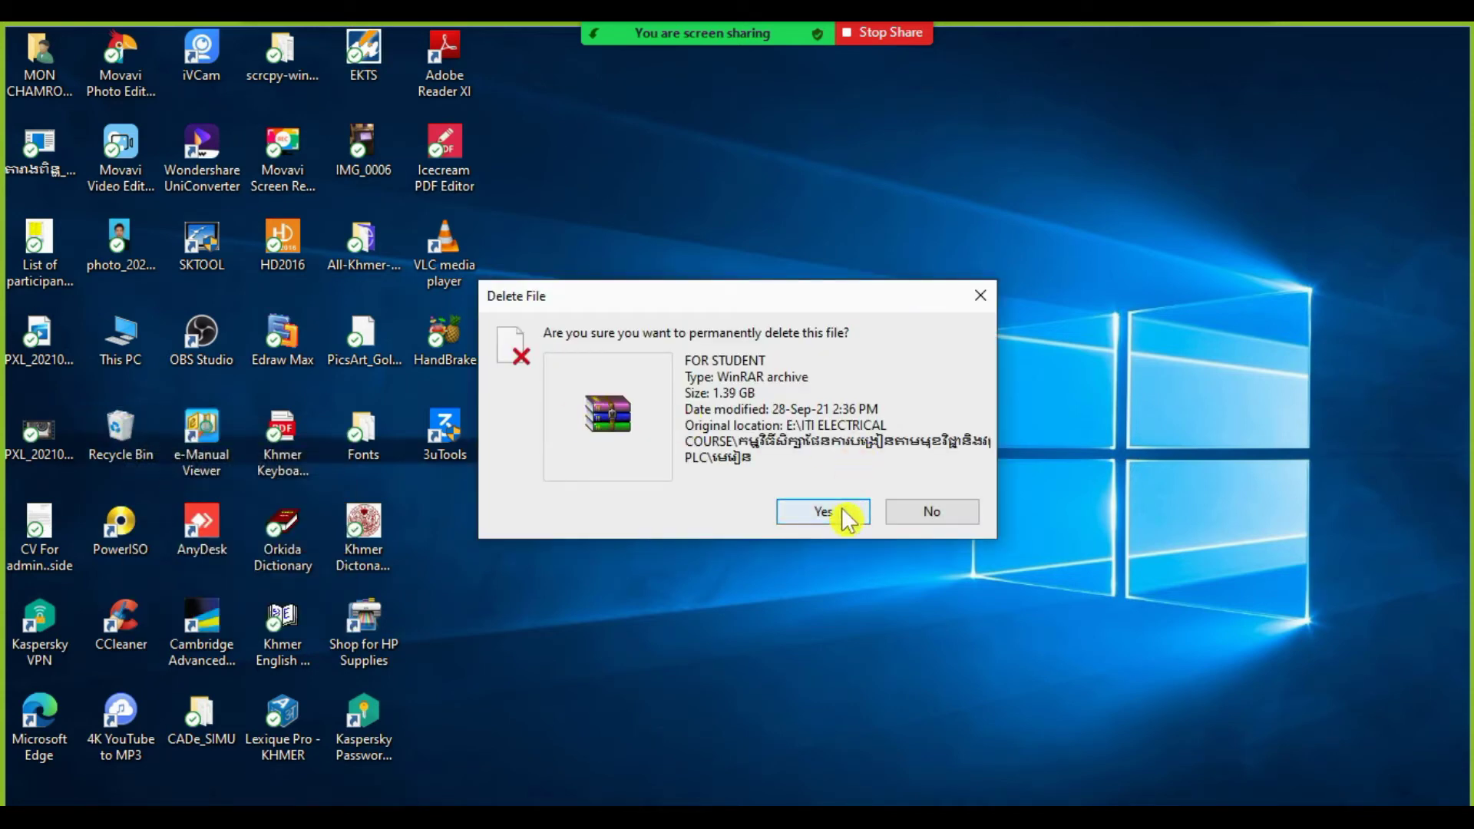
pyautogui.click(842, 507)
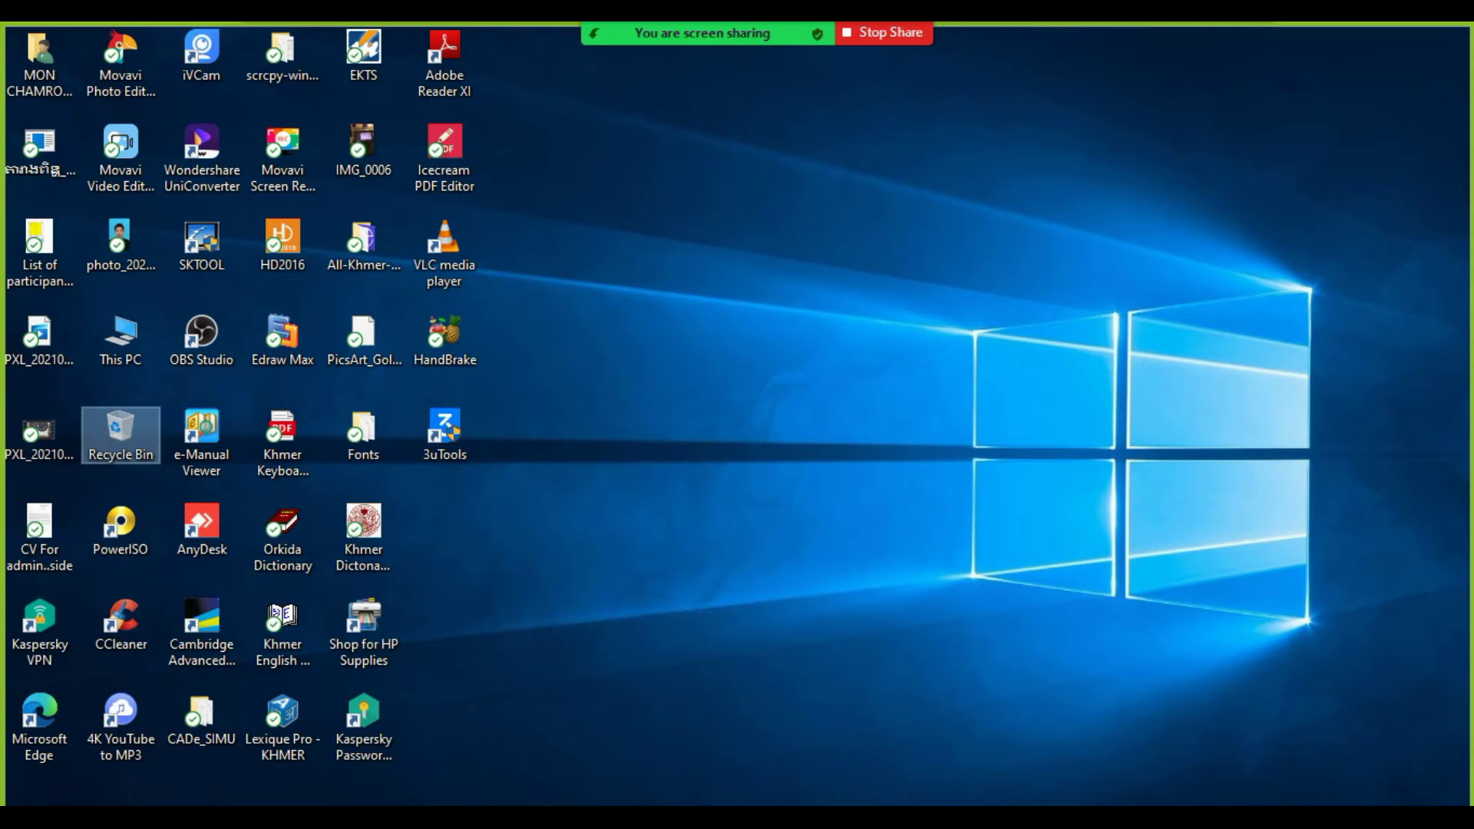
# In File Explorer, go back to Local Disk (E:) and open ALL Soft Other > Motor control
pyautogui.click(708, 814)
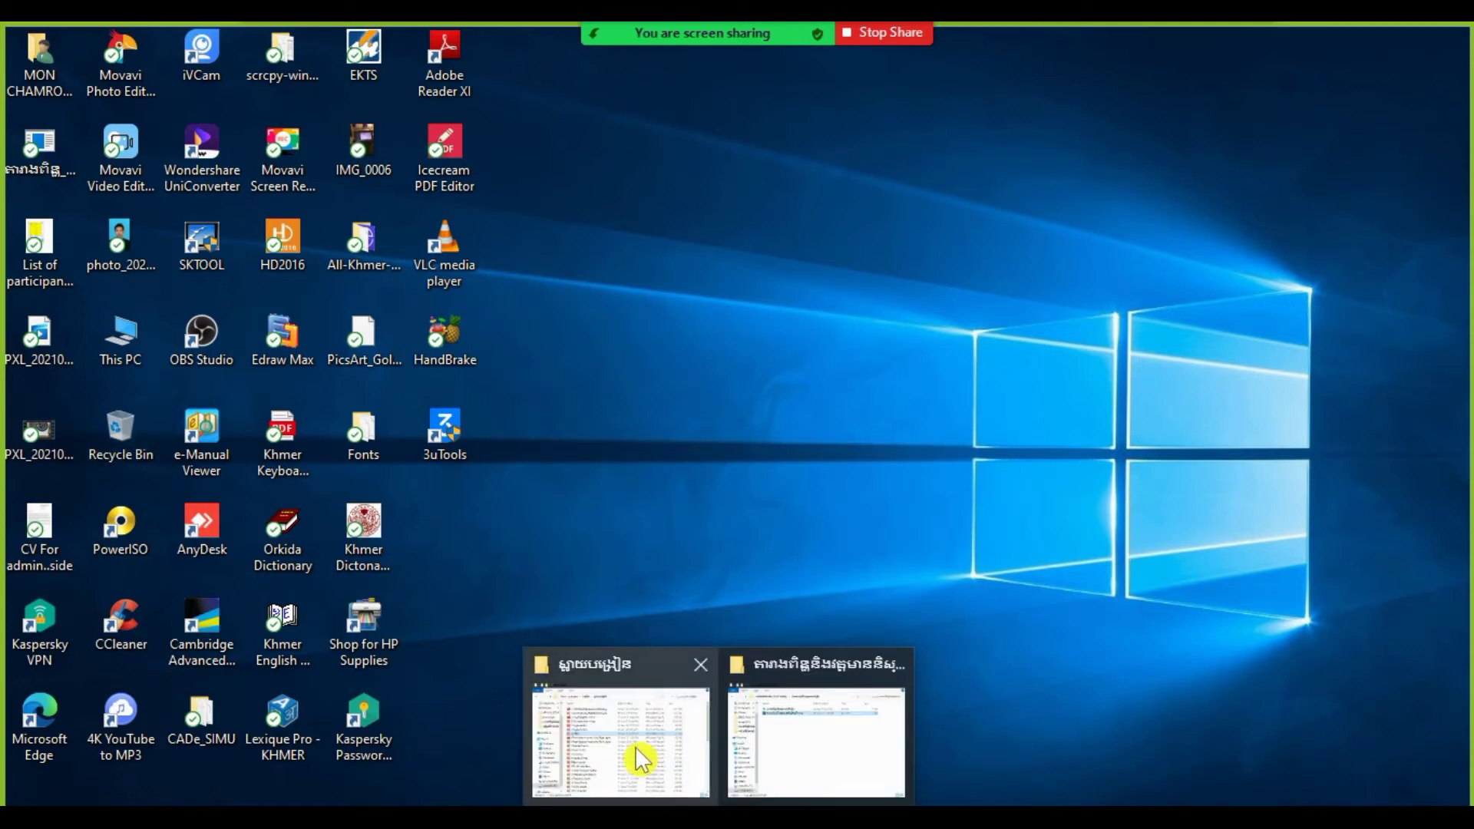
pyautogui.click(790, 753)
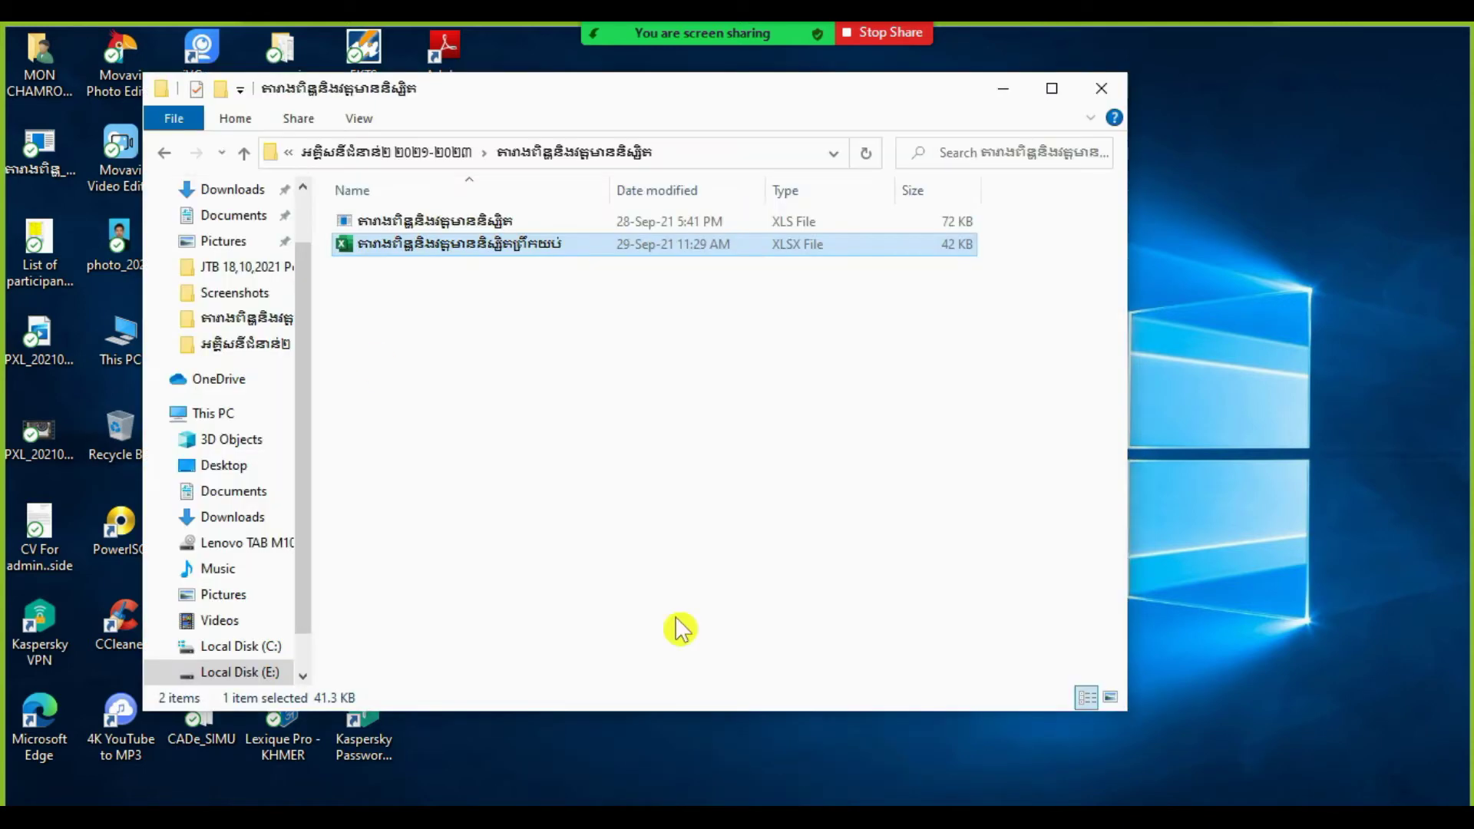
pyautogui.click(164, 153)
pyautogui.click(164, 154)
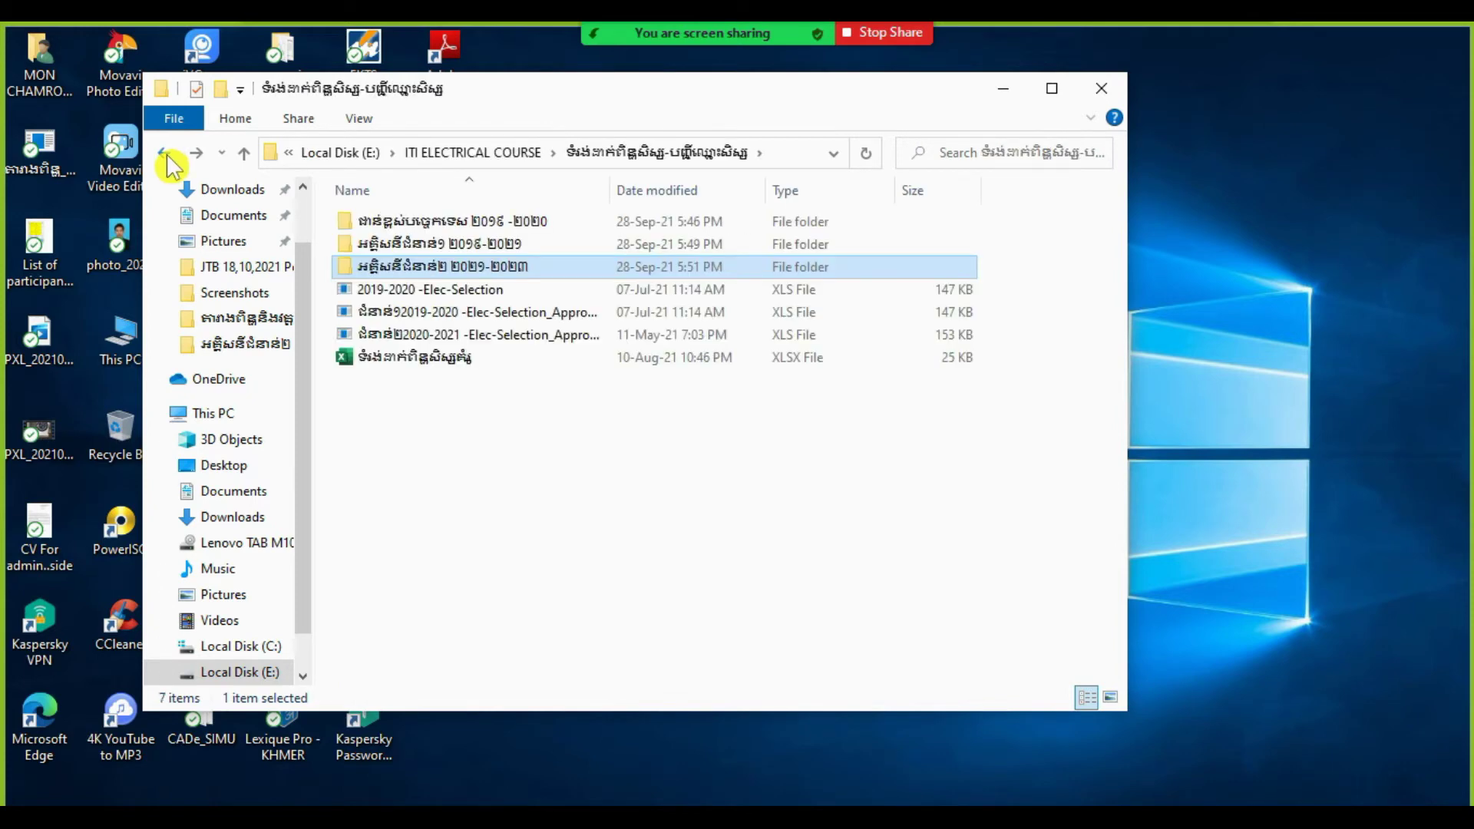
pyautogui.click(164, 154)
pyautogui.click(164, 154)
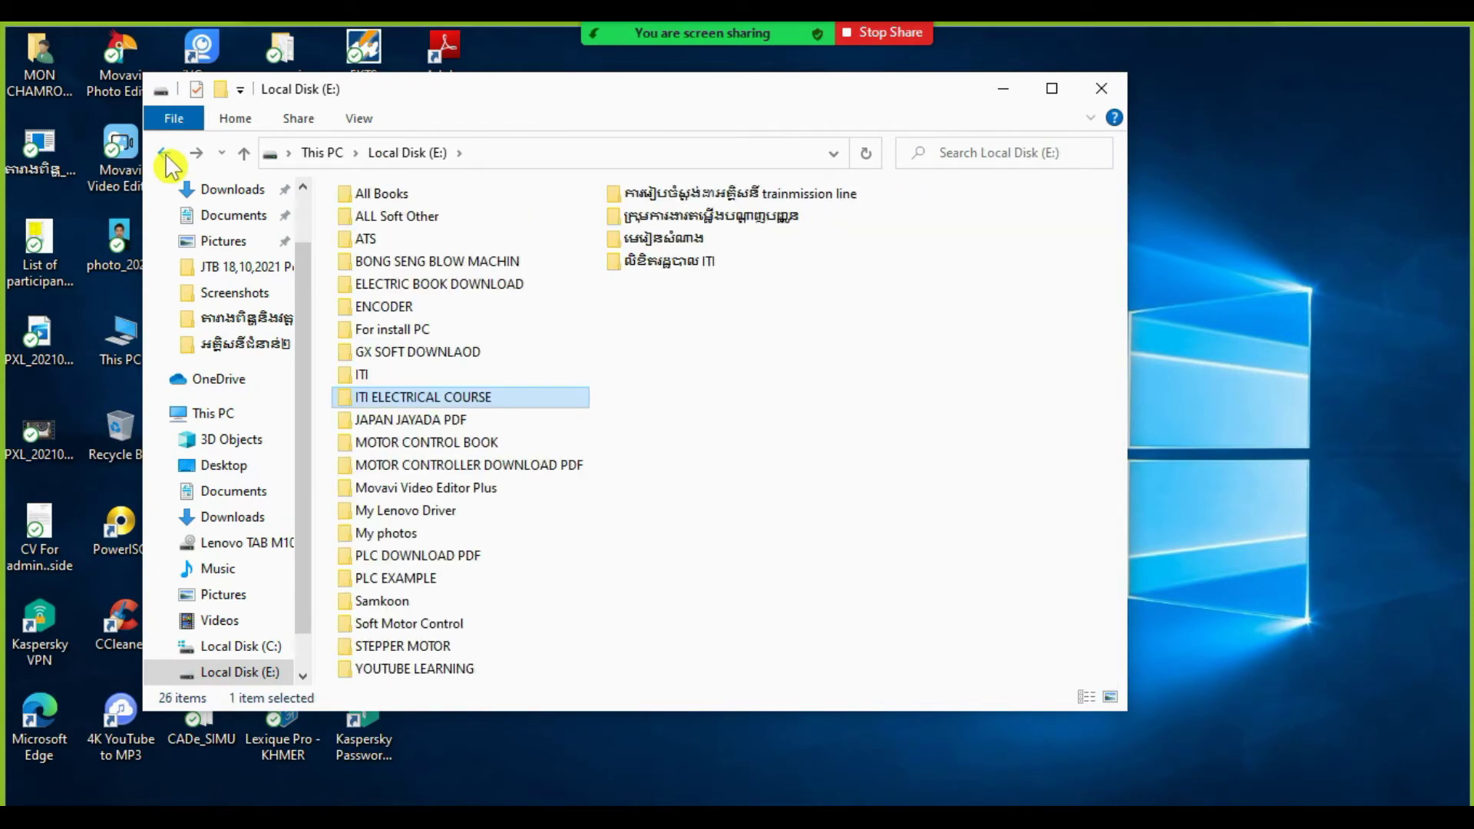
pyautogui.doubleClick(393, 222)
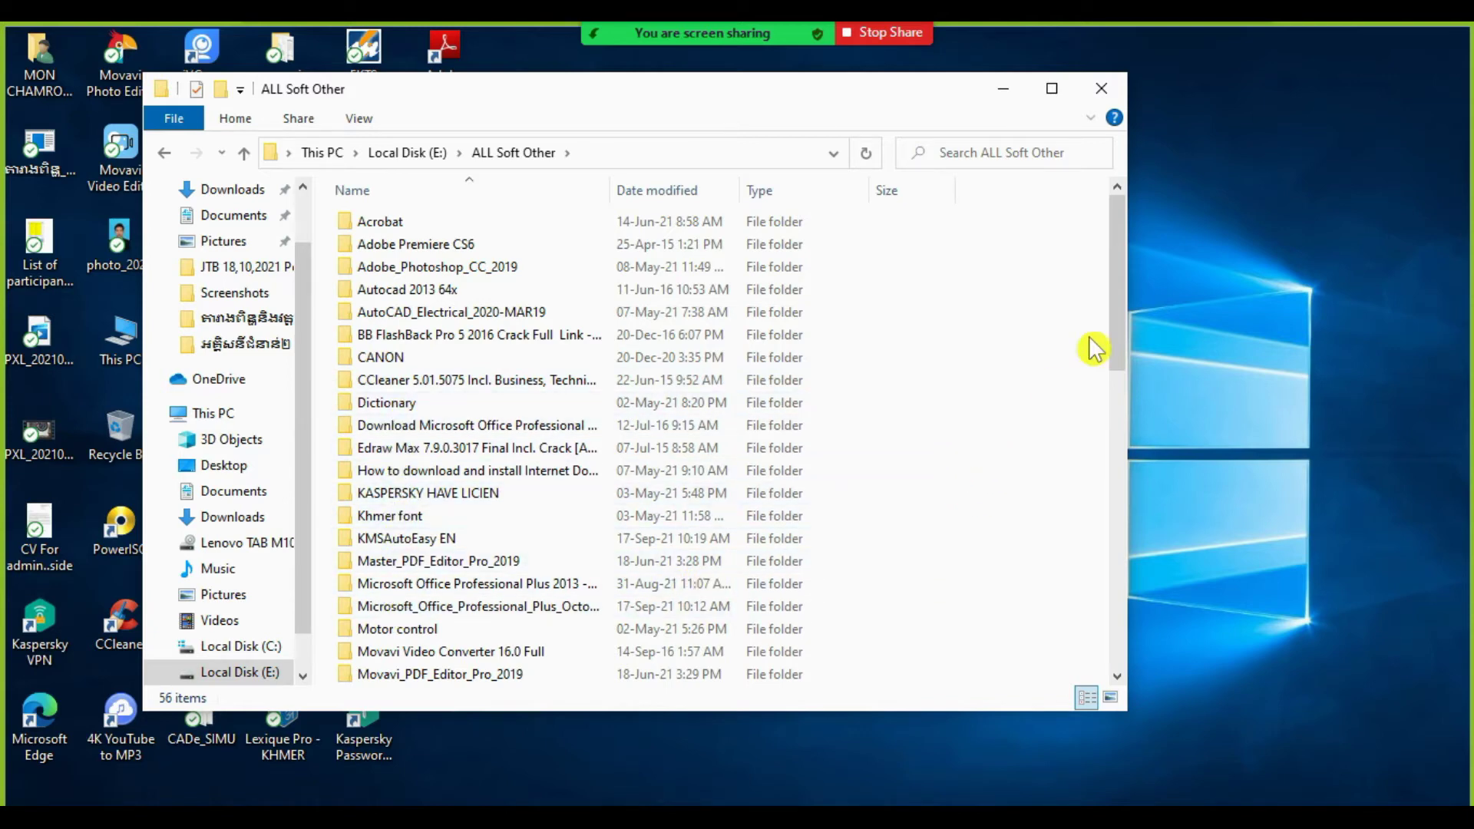
pyautogui.moveTo(1119, 284); pyautogui.dragTo(1122, 349)
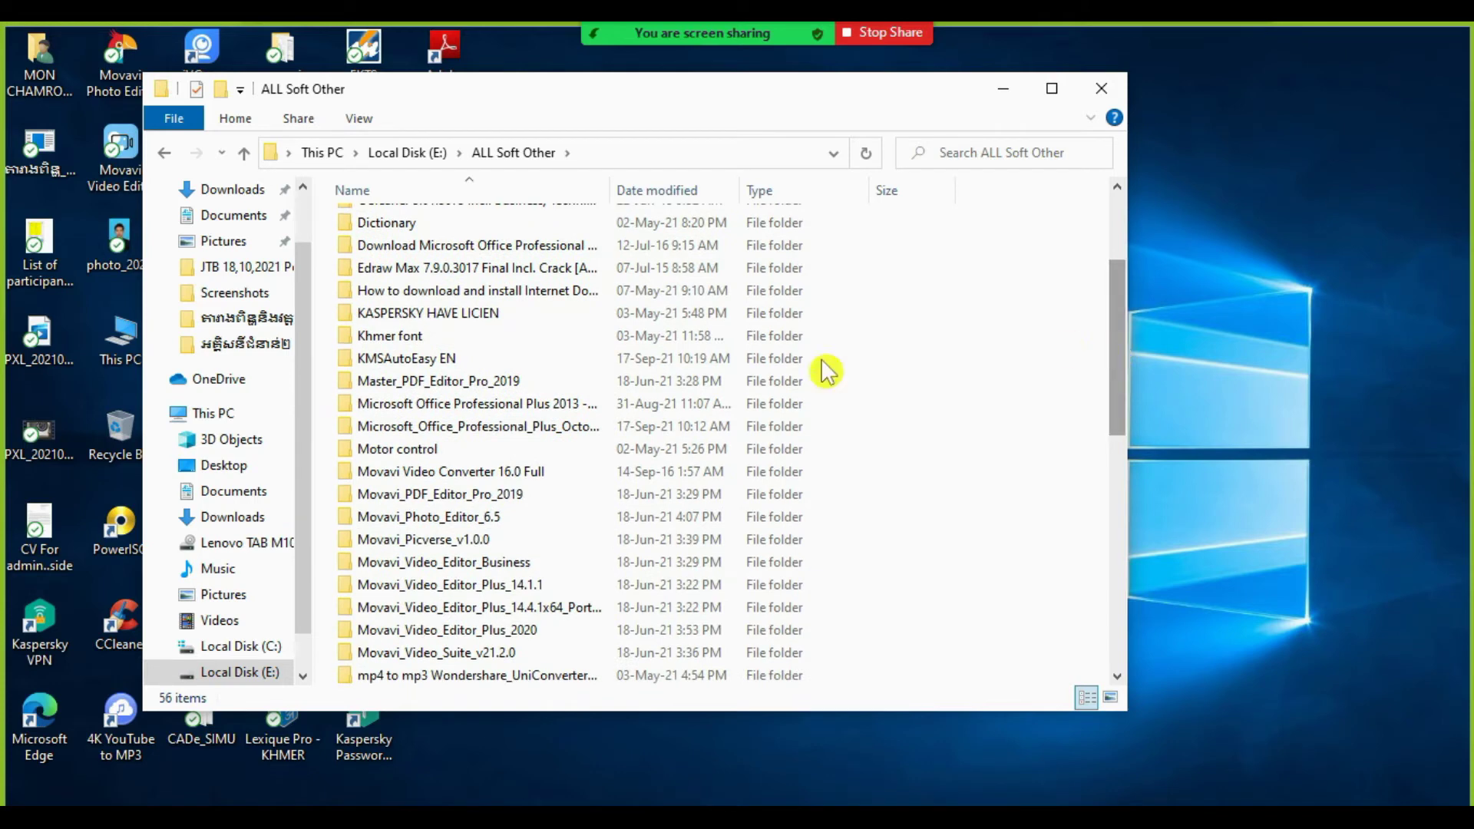
pyautogui.doubleClick(435, 447)
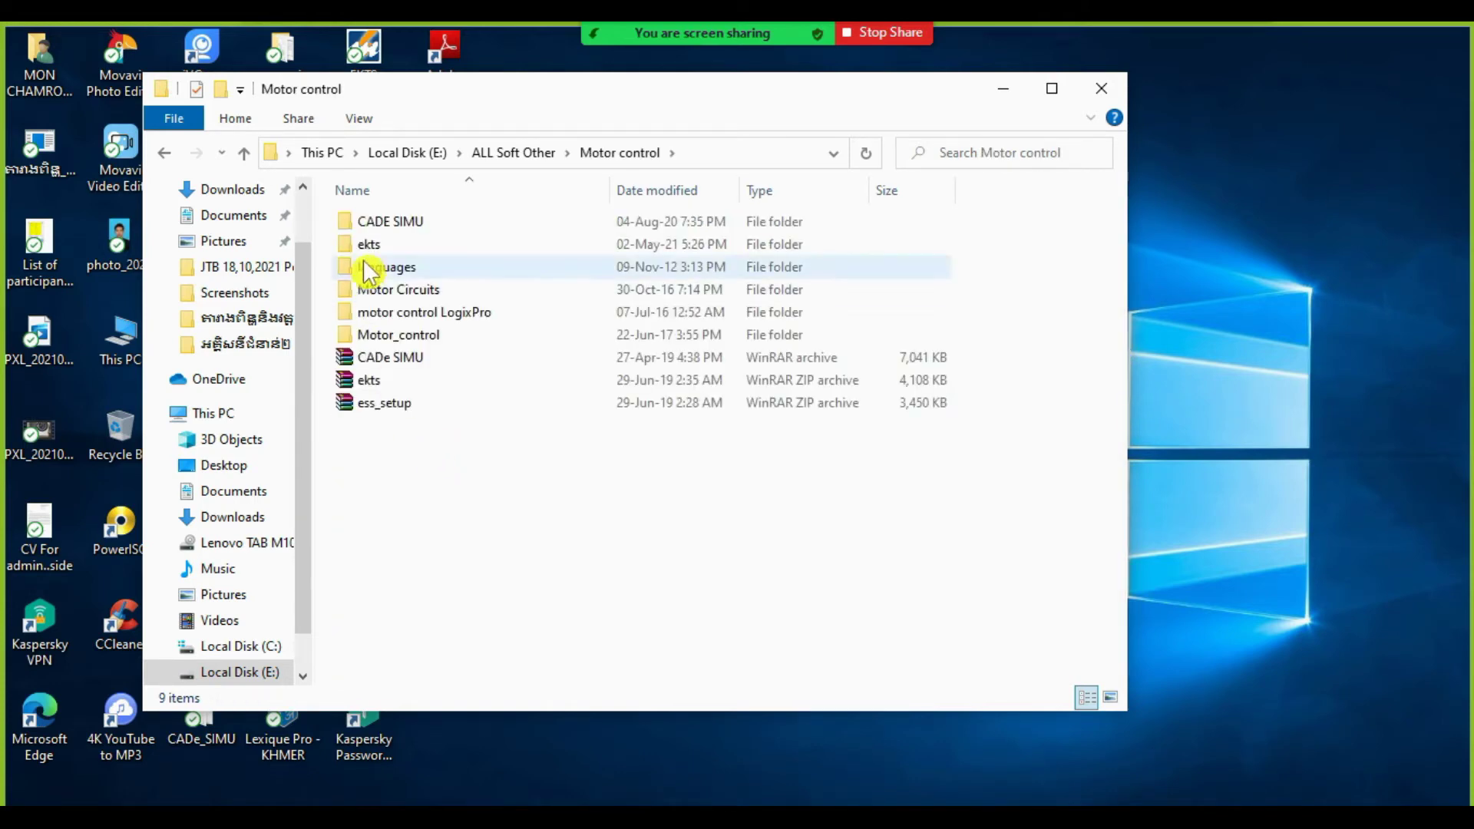
# Select the ekts archive, attempt to share it, then switch to the Telegram group chat
pyautogui.click(364, 245)
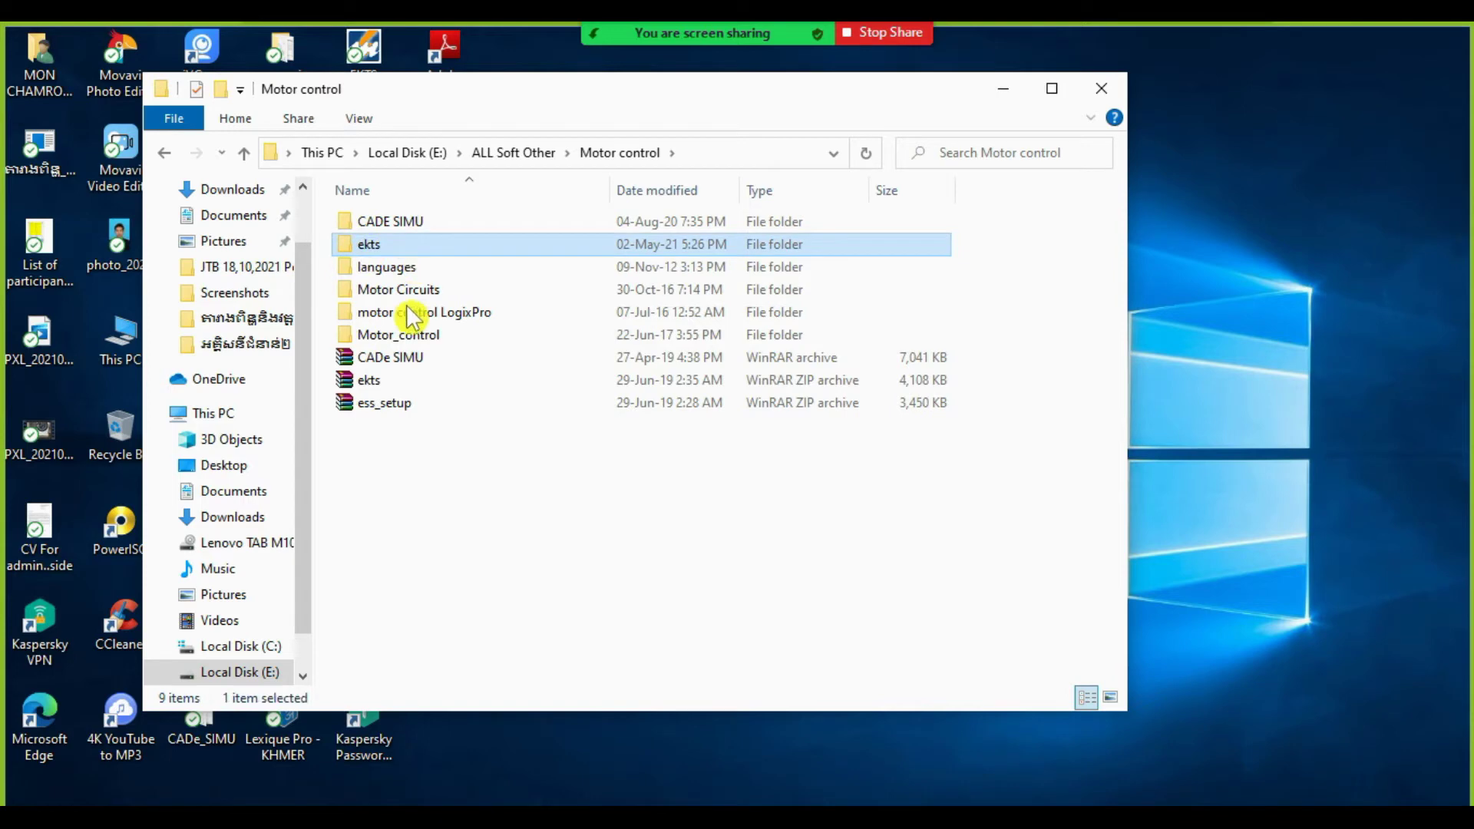
pyautogui.click(372, 382)
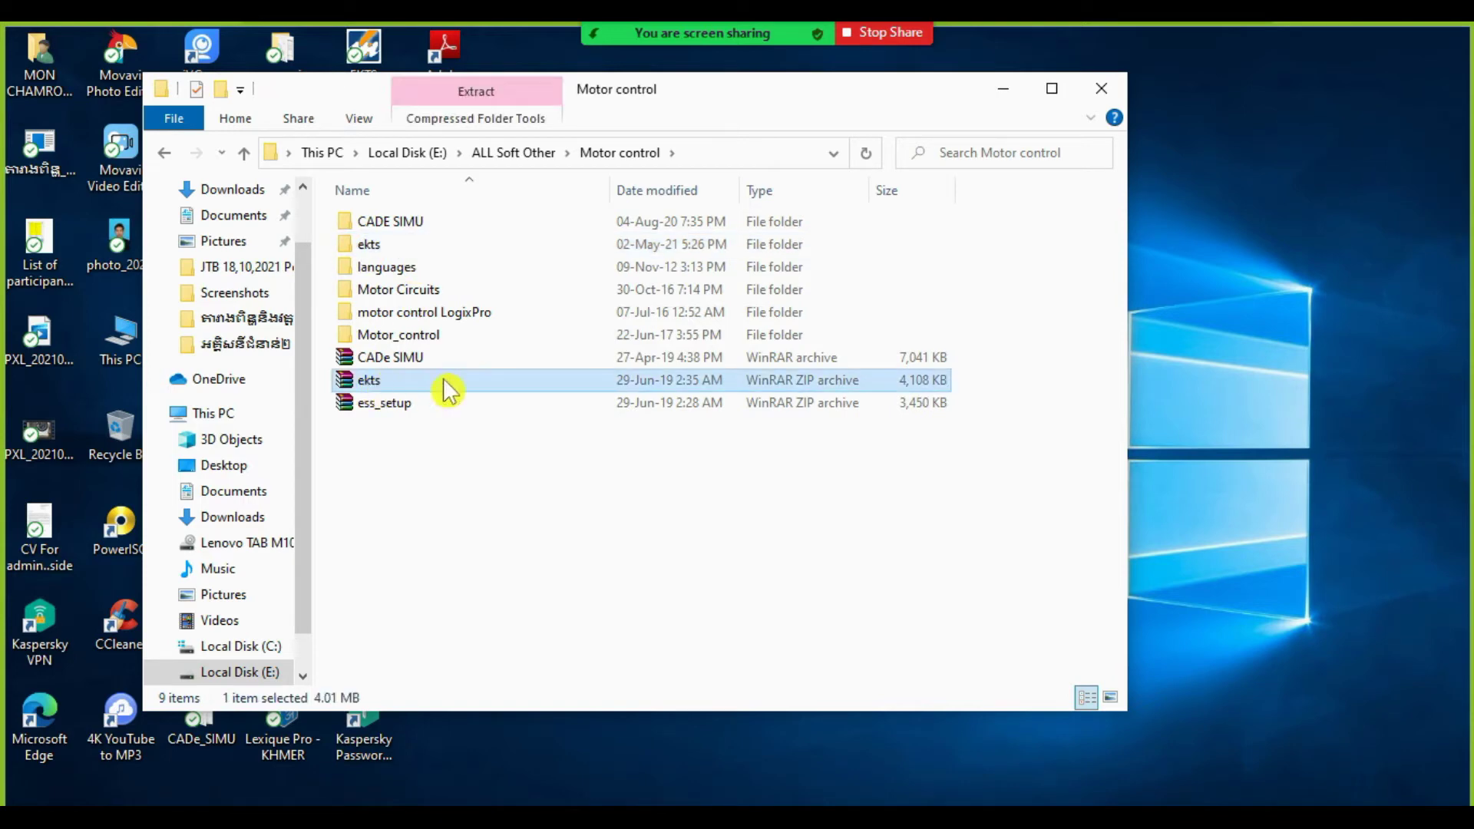
pyautogui.click(380, 360)
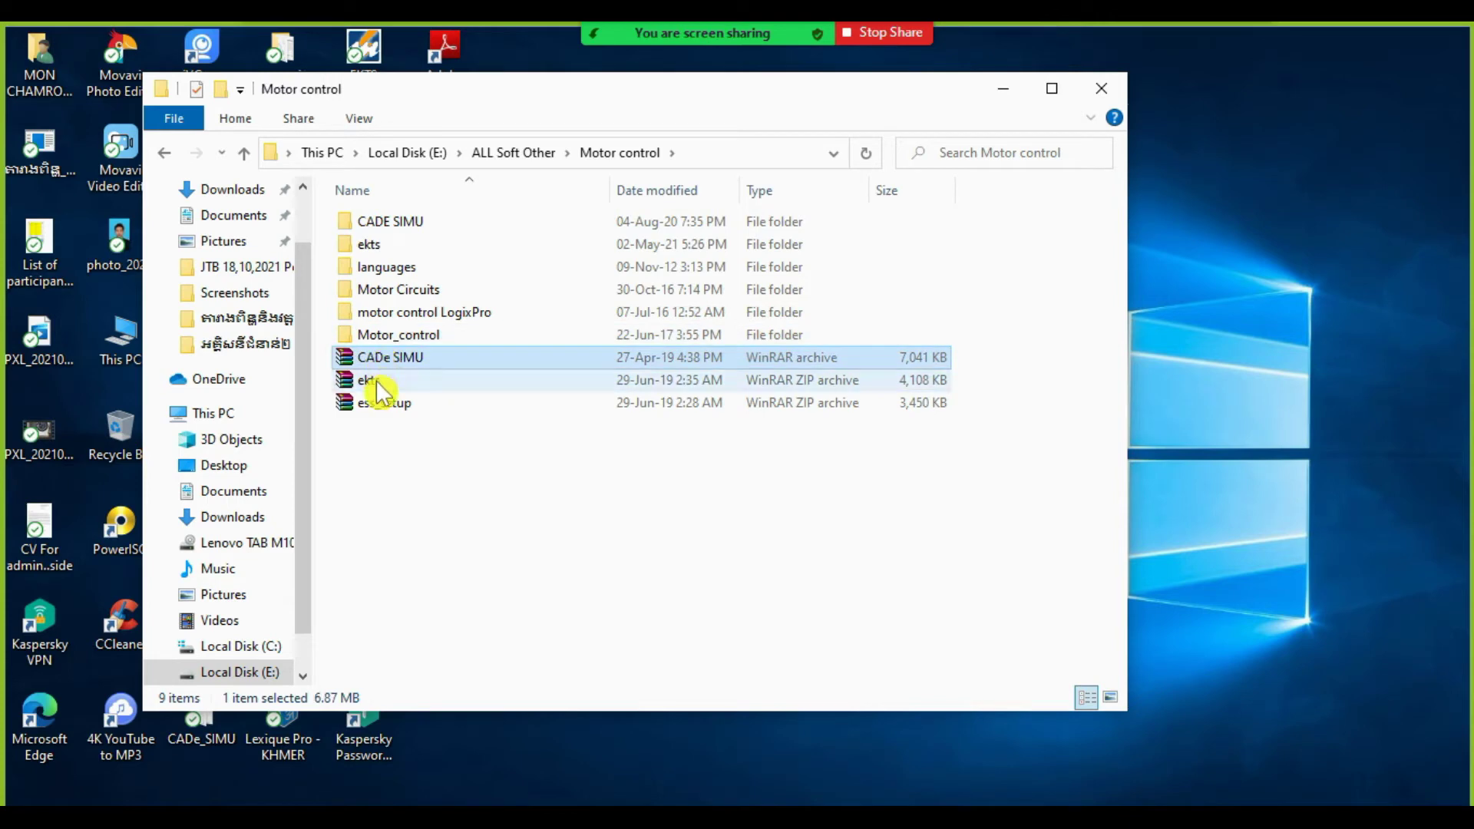
pyautogui.click(377, 381)
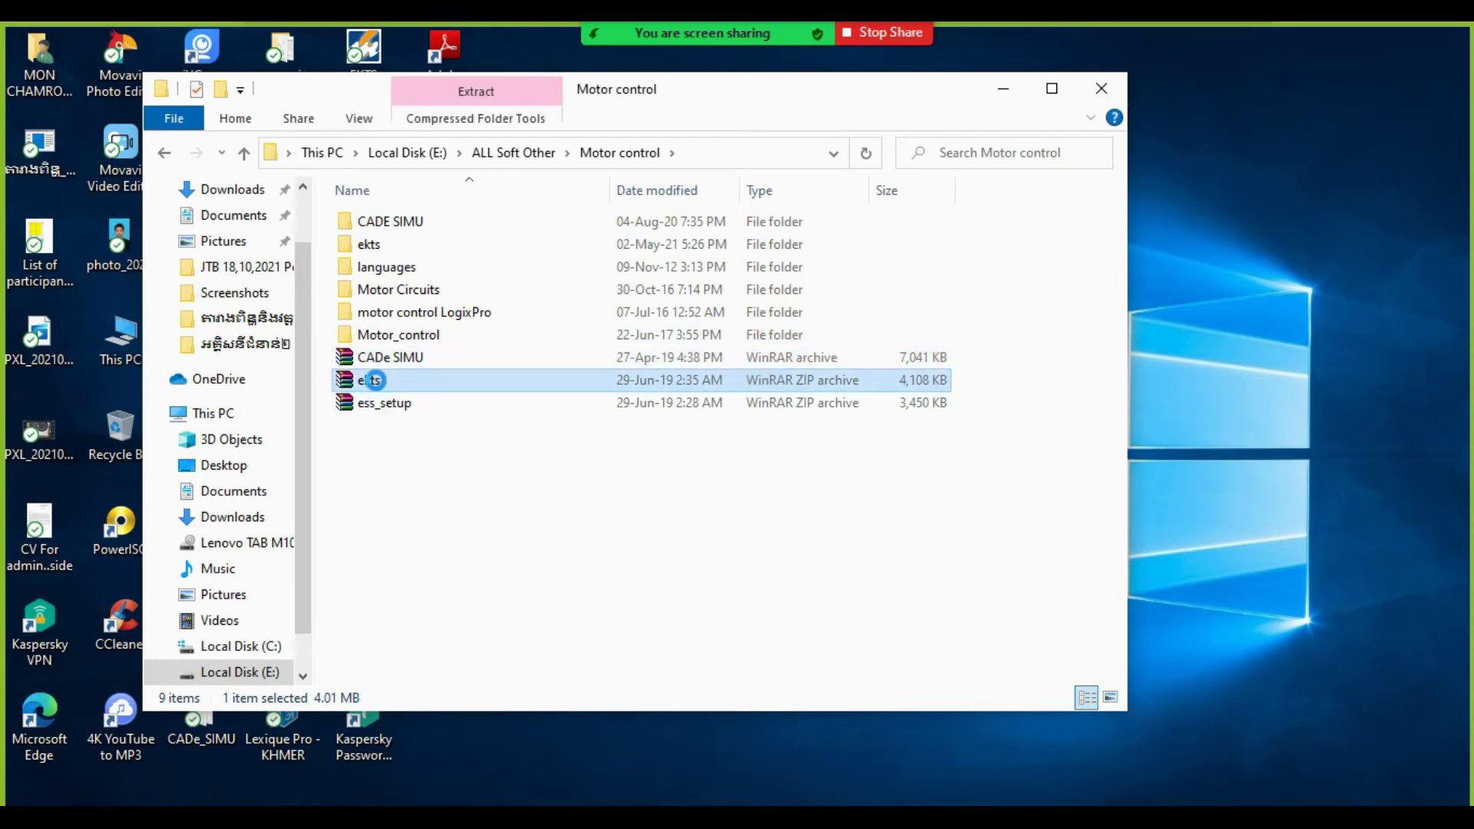
pyautogui.rightClick(378, 392)
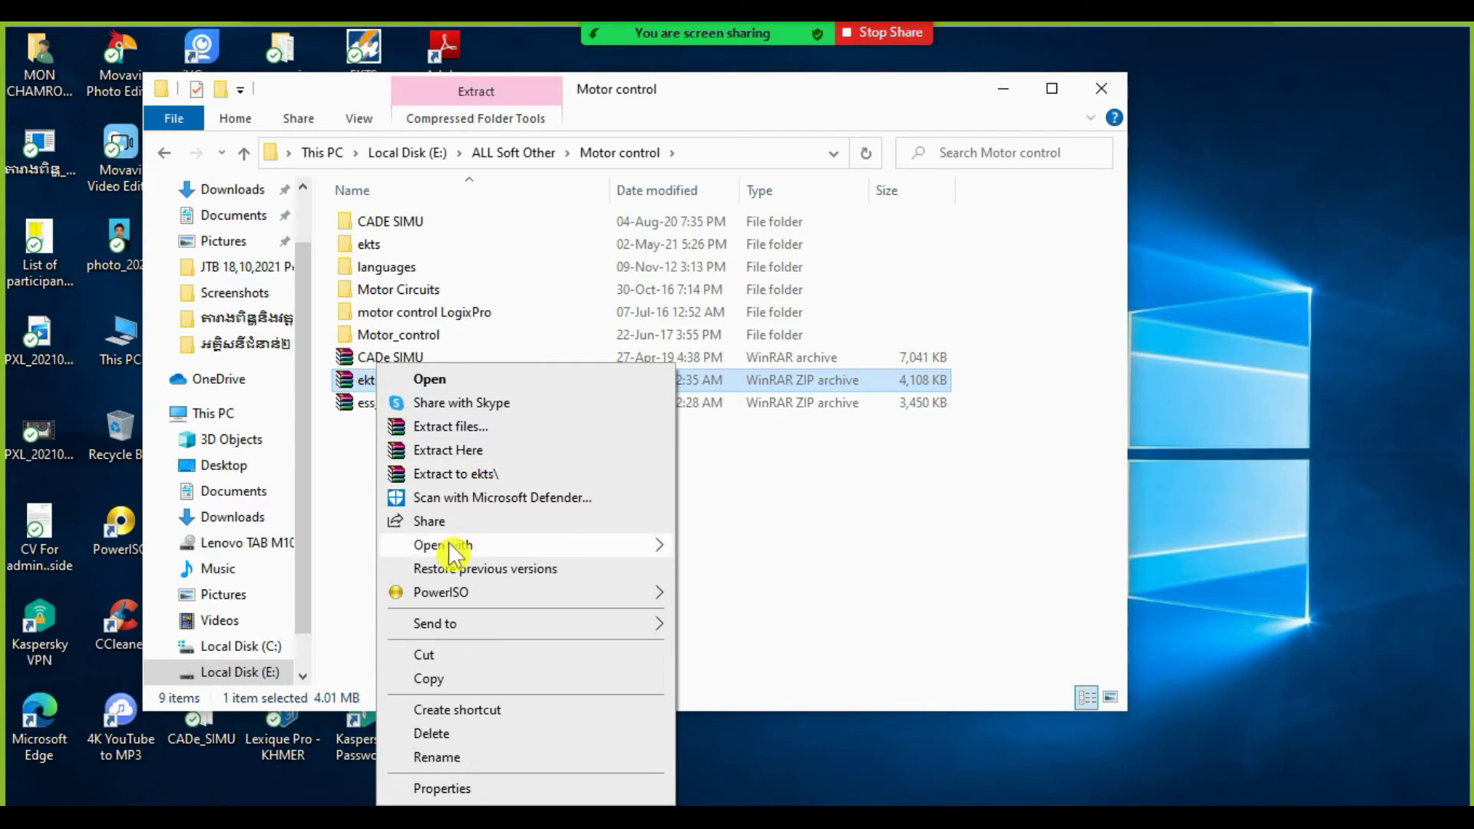
pyautogui.moveTo(450, 543)
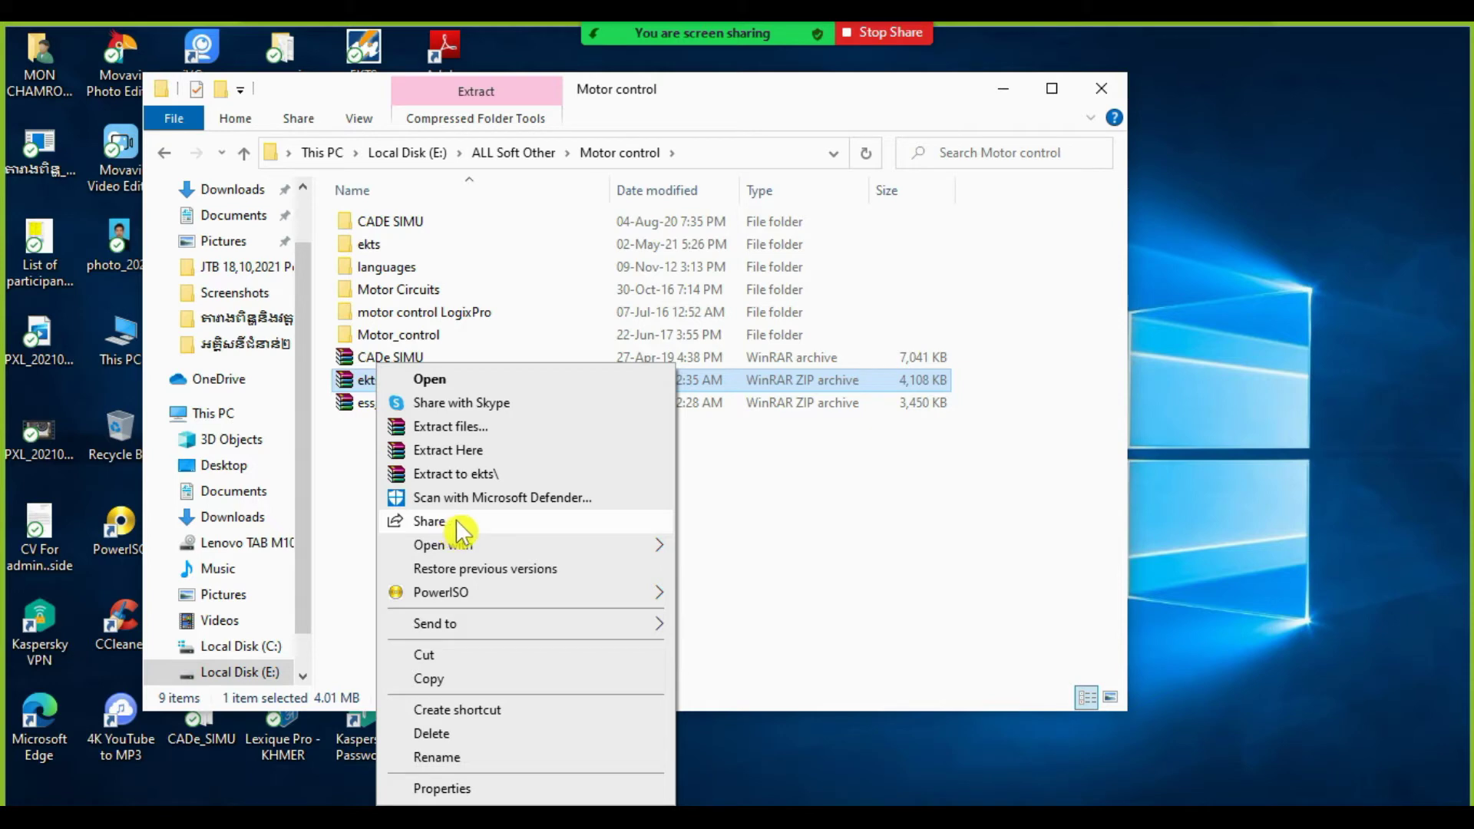
pyautogui.click(459, 524)
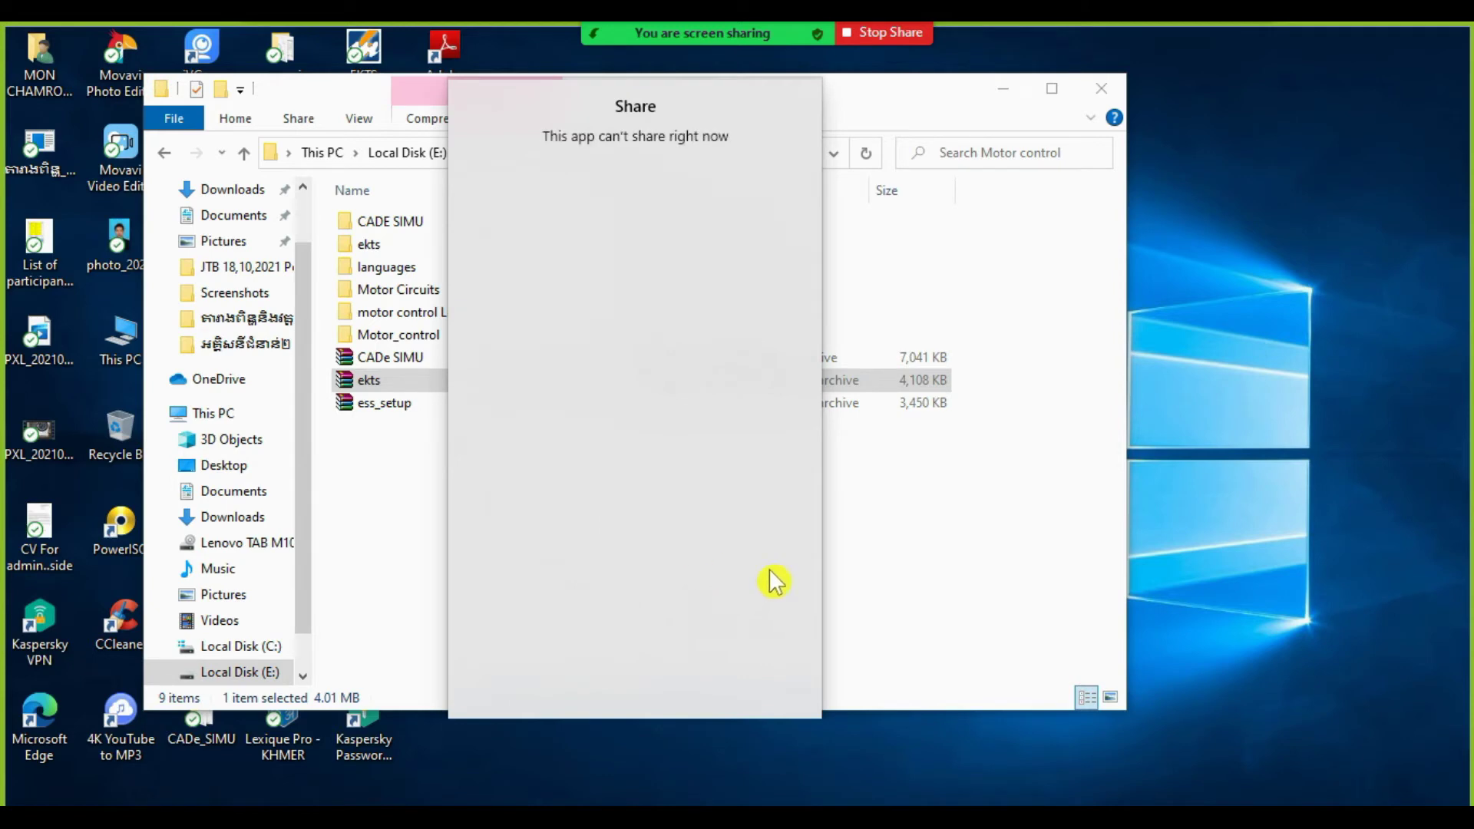
pyautogui.click(1327, 403)
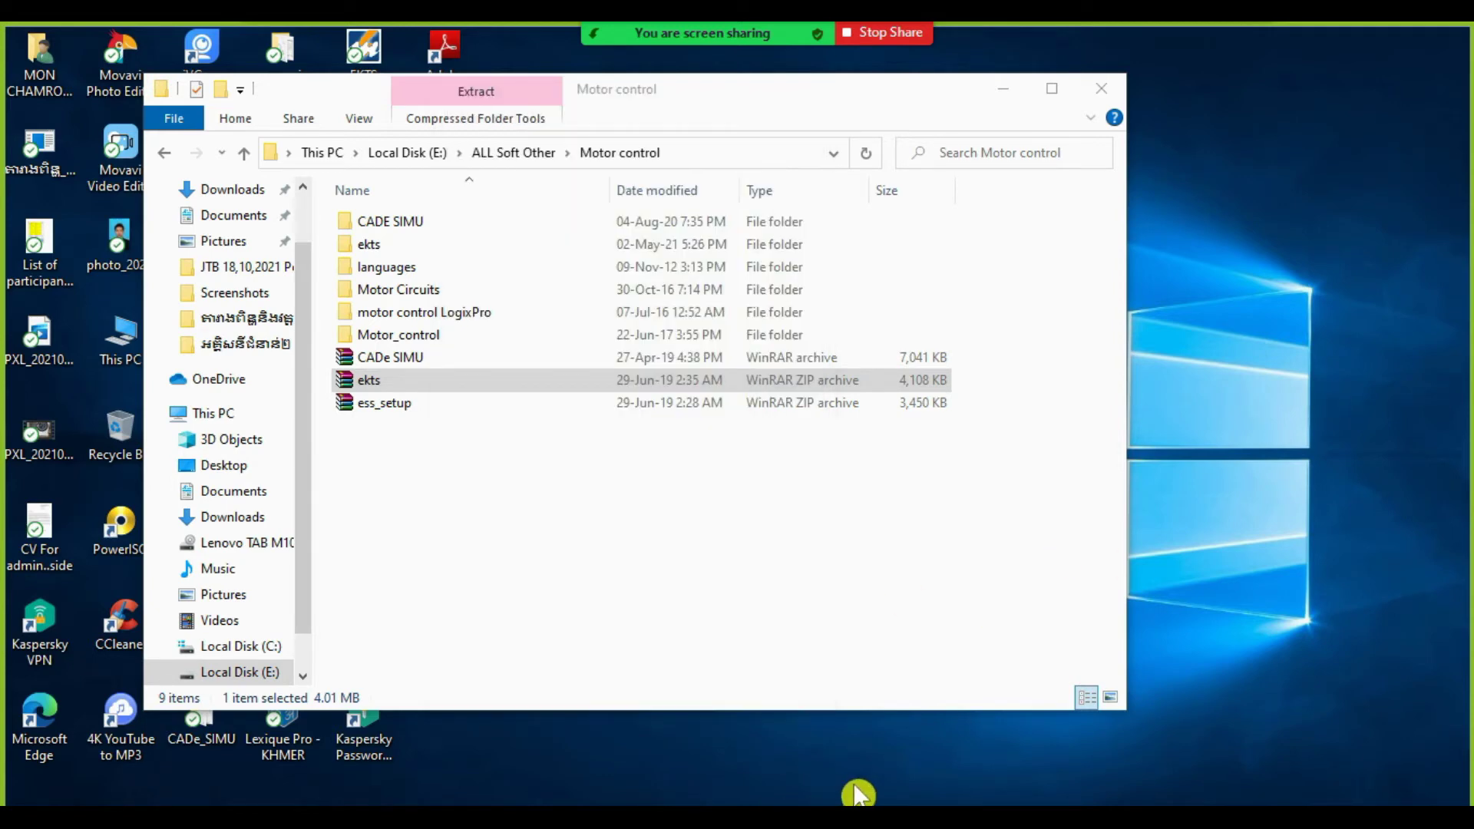
pyautogui.hotkey('alt', 'Tab')
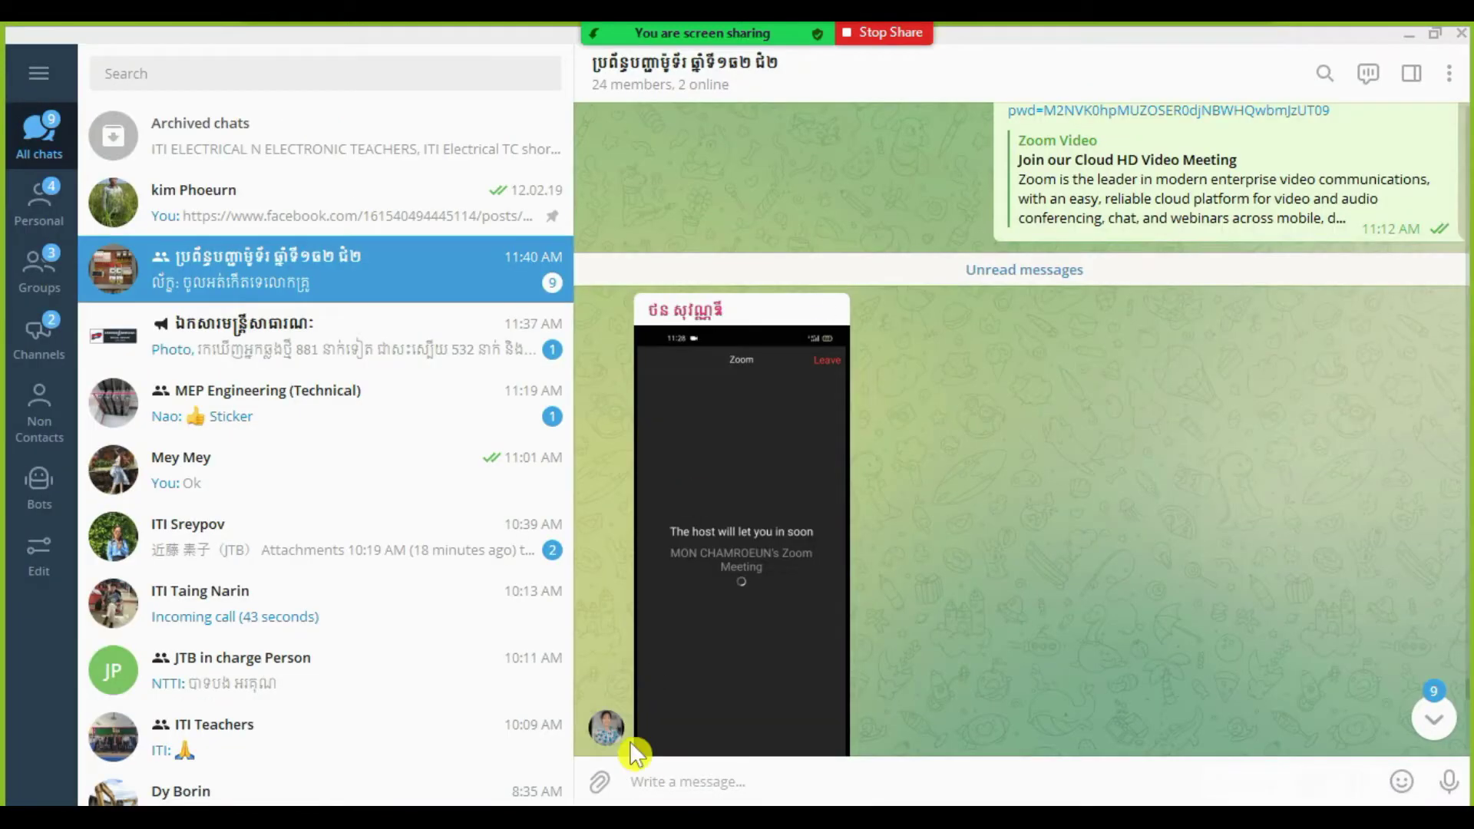
# Attach ekts.zip from E:\ALL Soft Other\Motor control and send it to the group chat
pyautogui.click(599, 786)
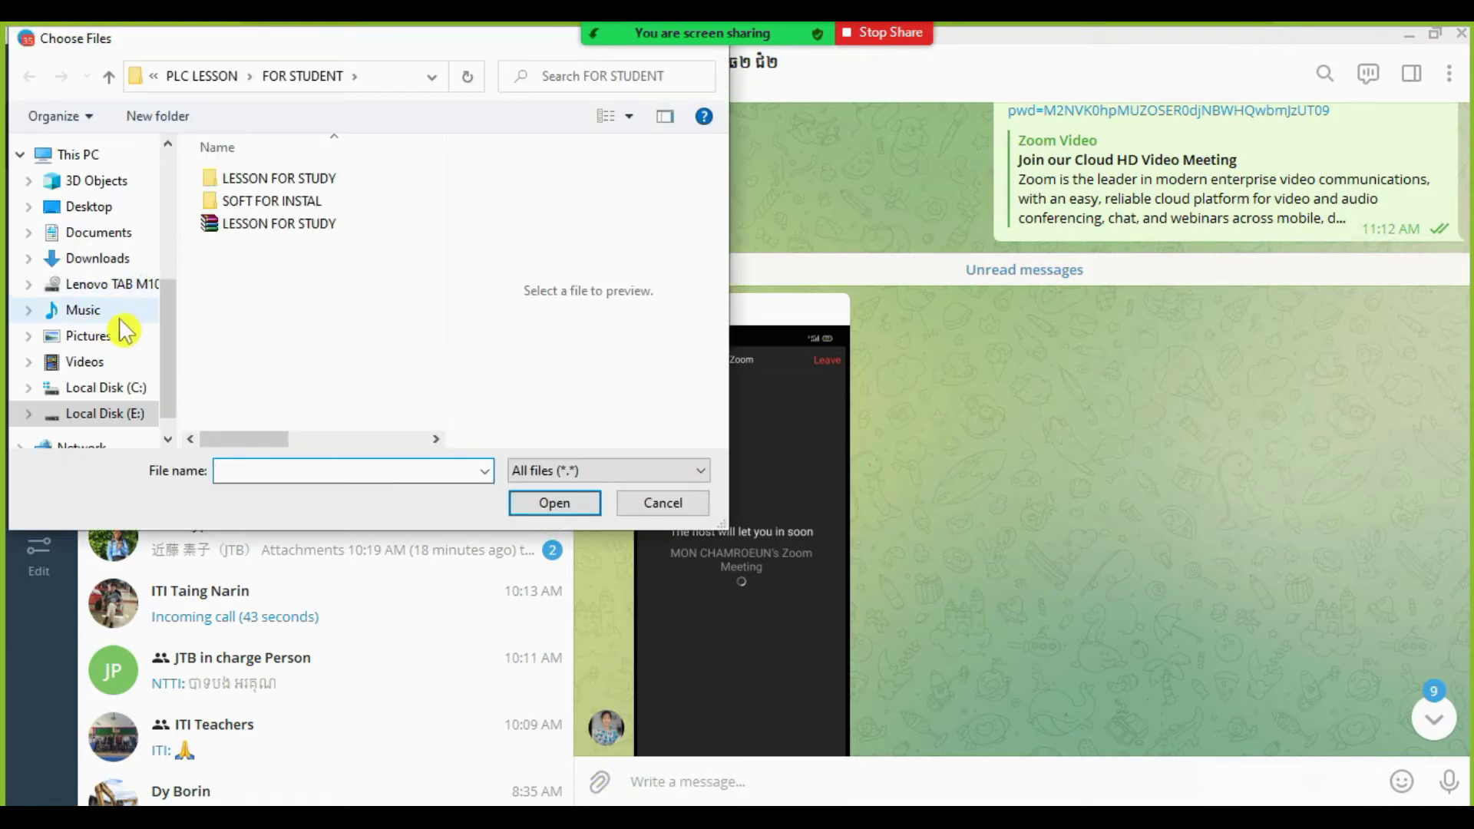
pyautogui.click(122, 415)
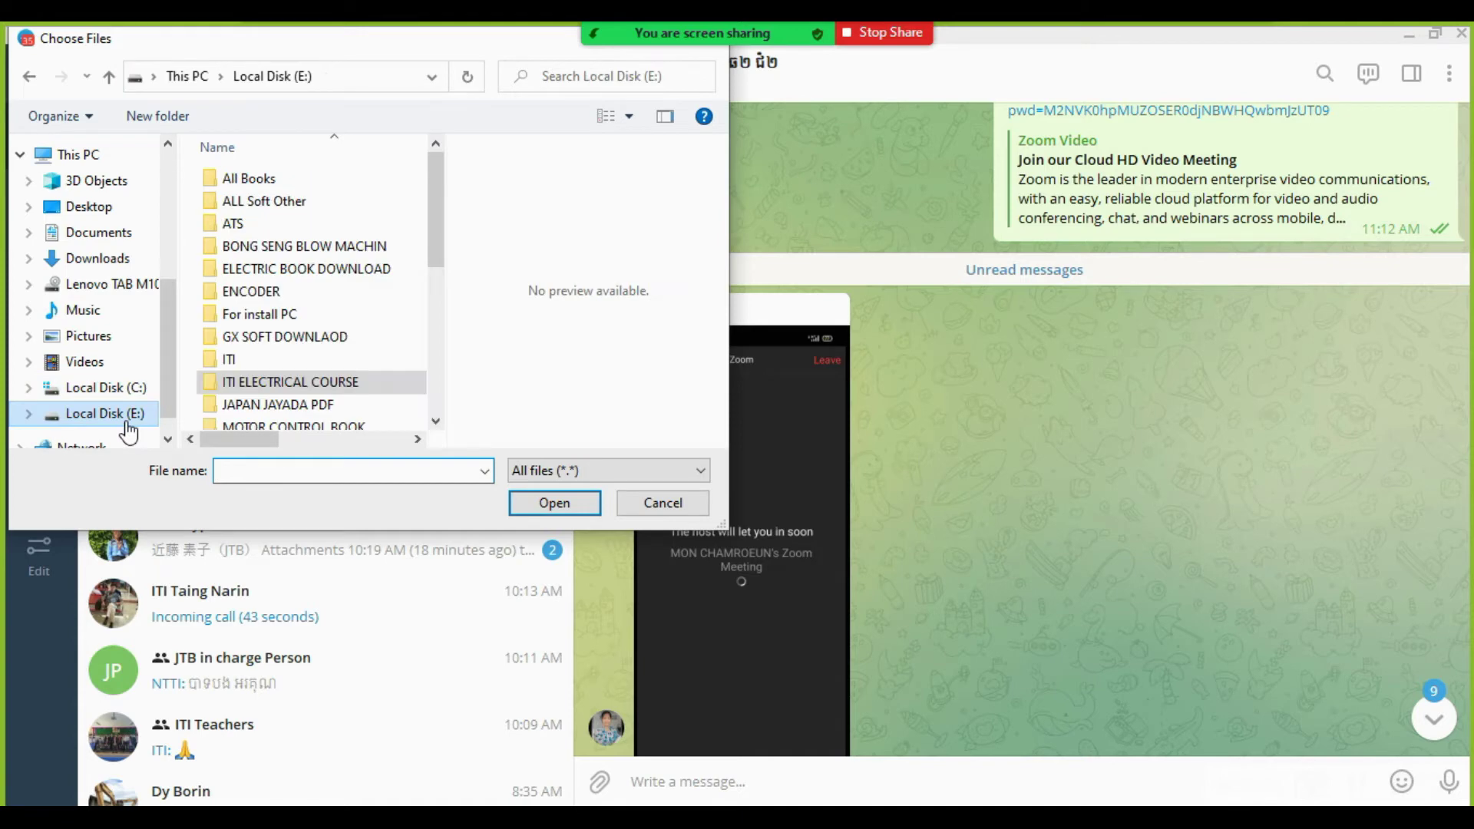
pyautogui.doubleClick(269, 202)
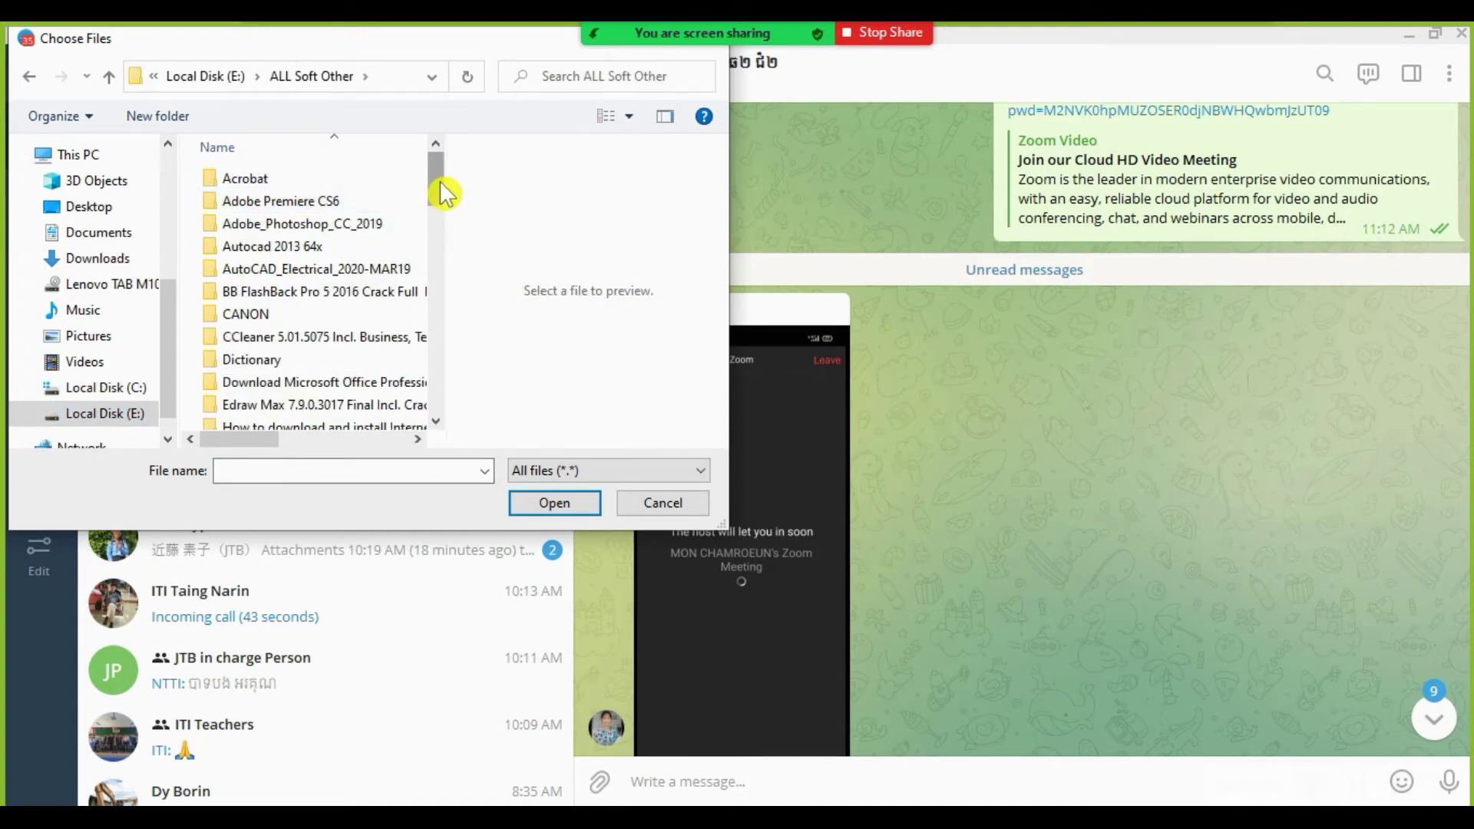
pyautogui.moveTo(444, 193); pyautogui.dragTo(448, 245)
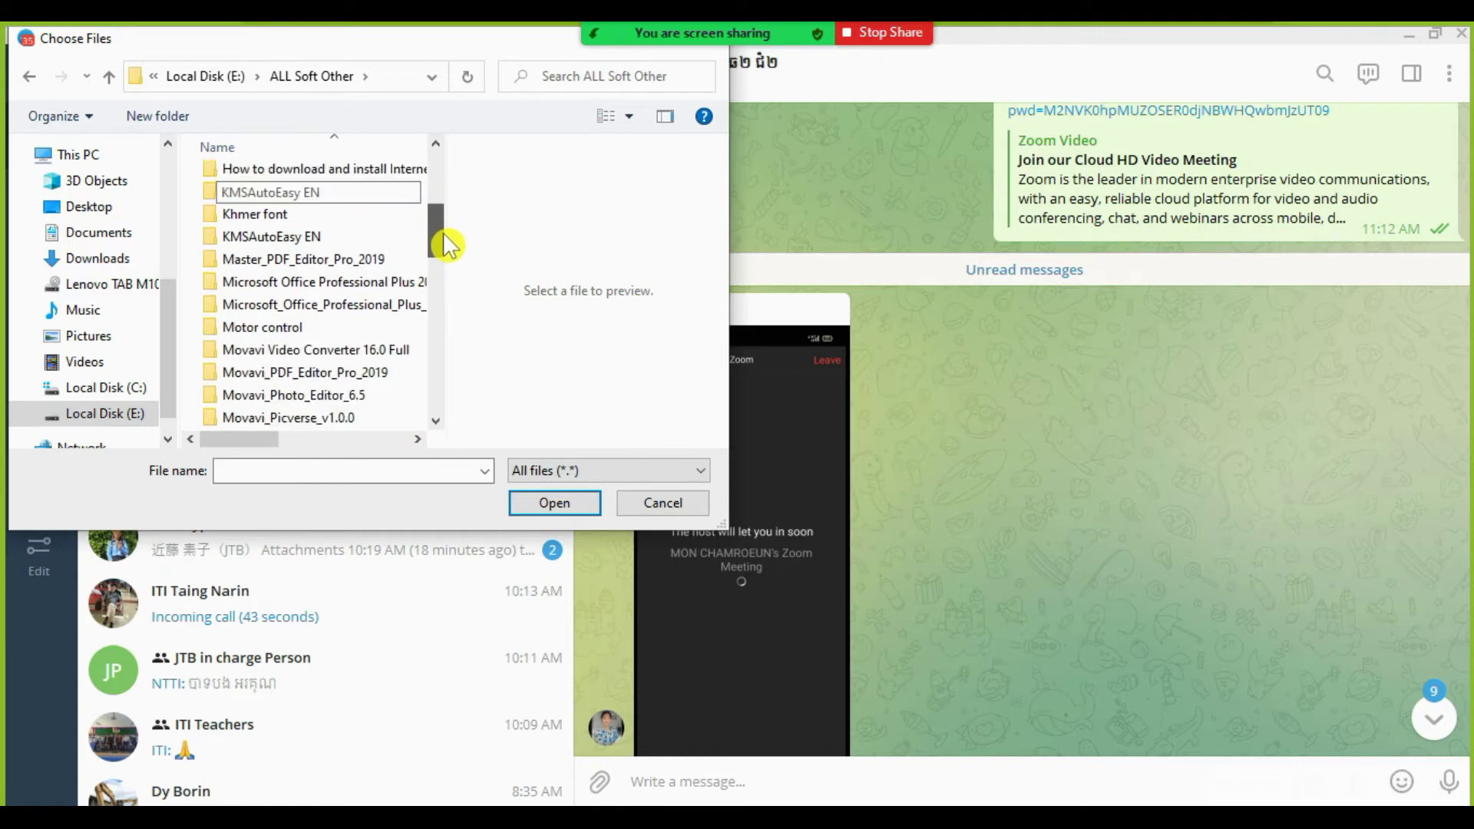
pyautogui.doubleClick(298, 334)
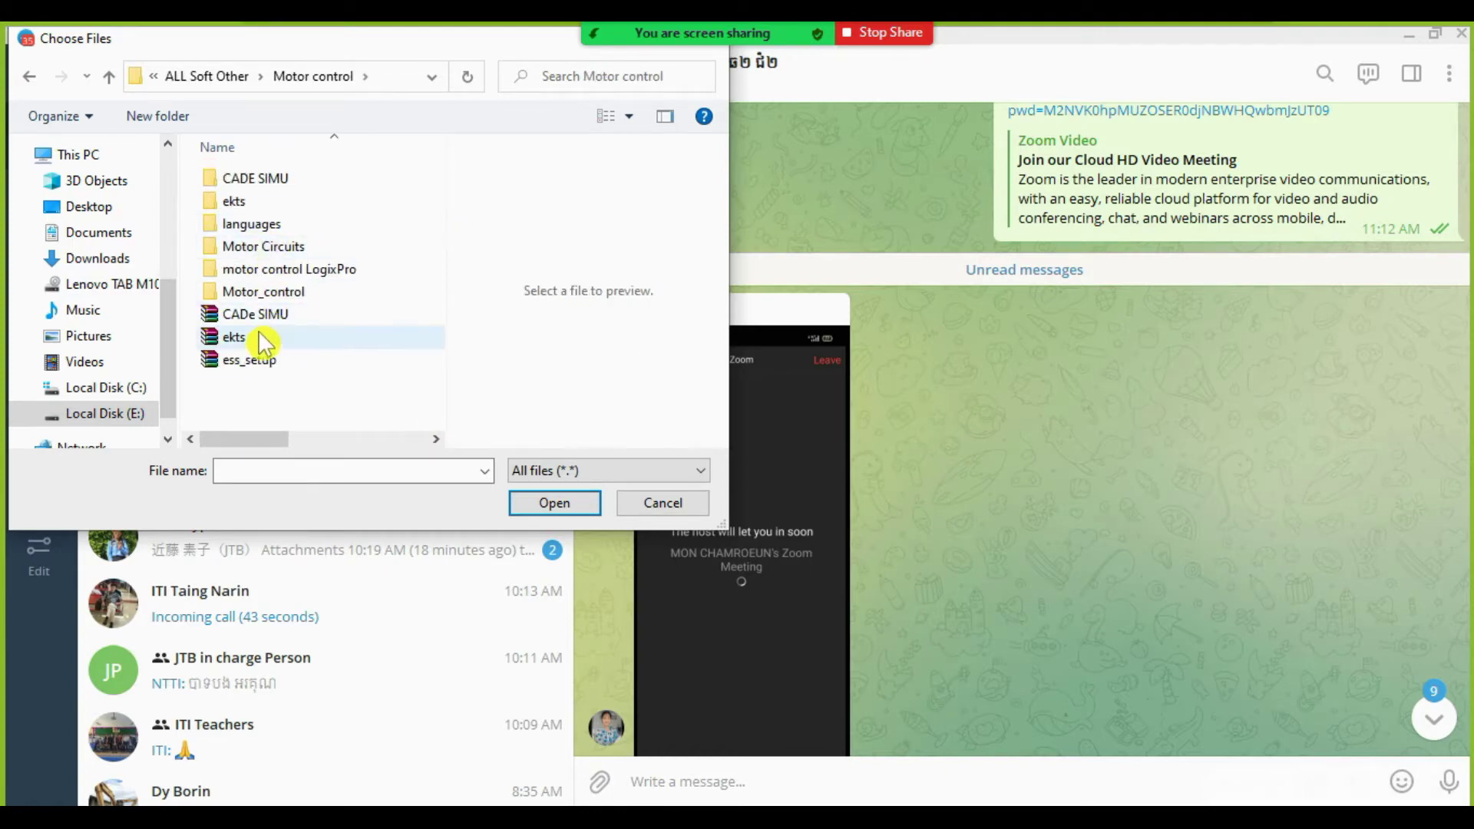
pyautogui.click(248, 337)
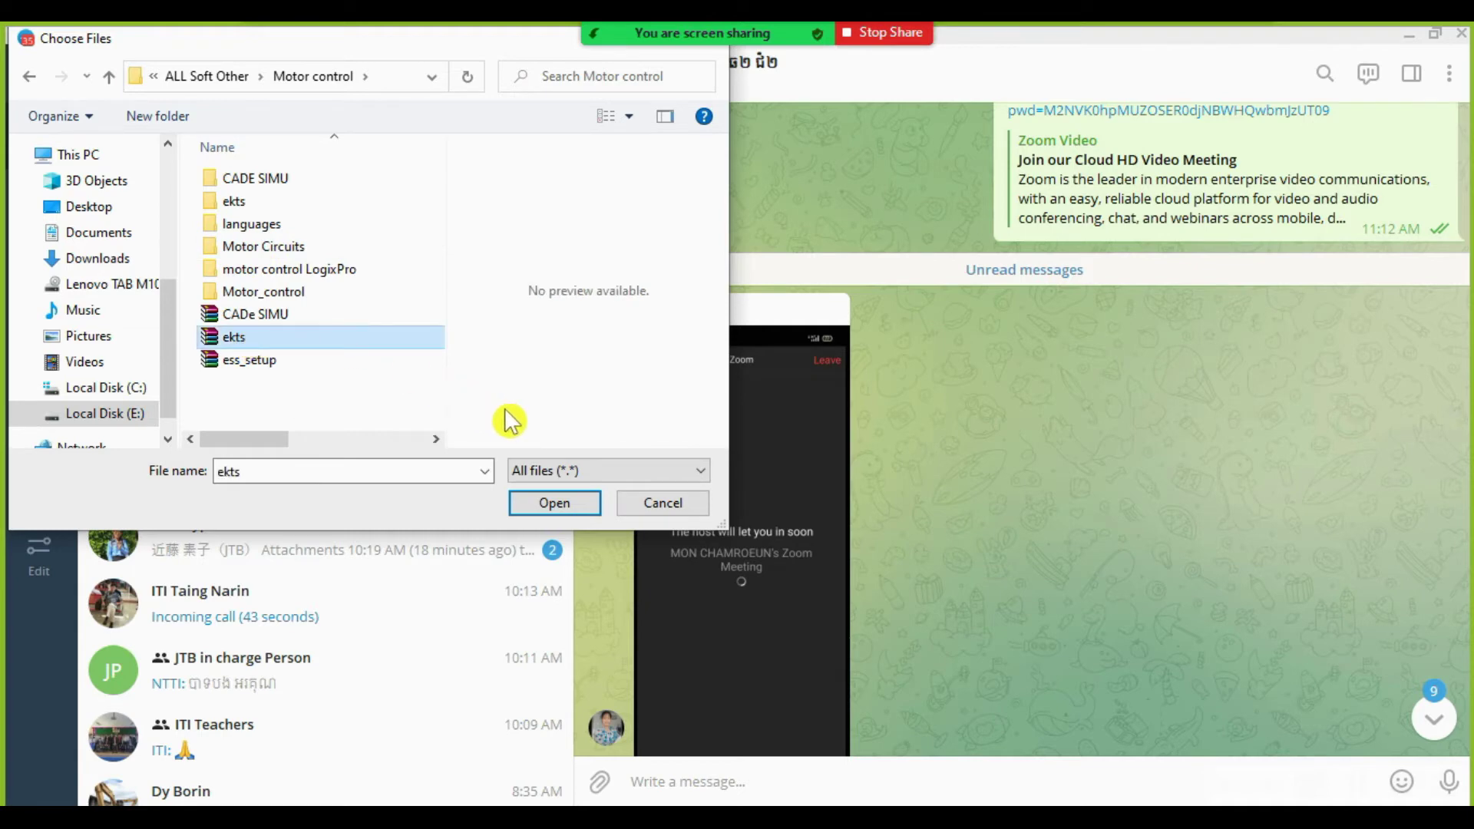
pyautogui.click(547, 503)
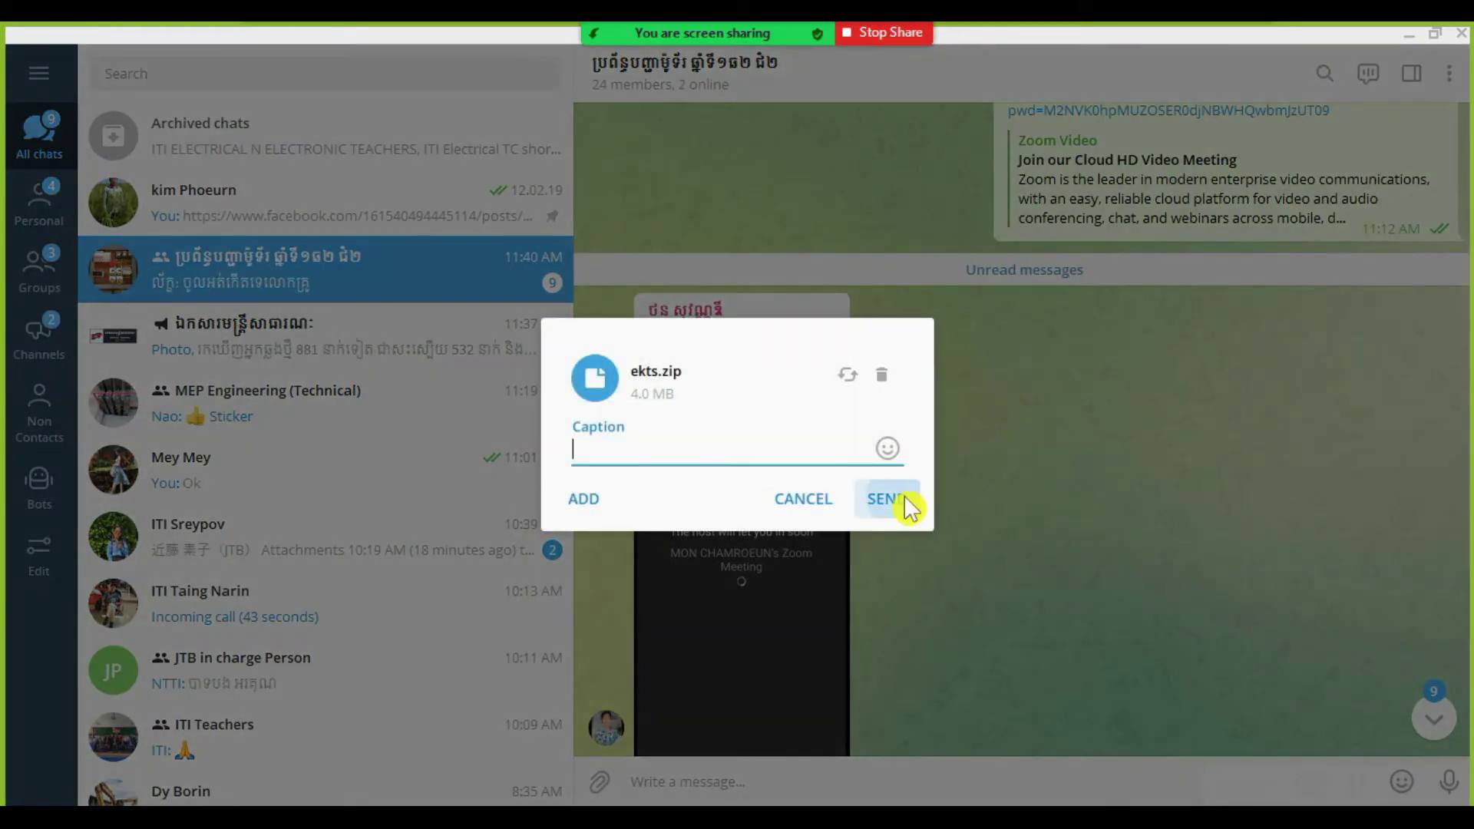
pyautogui.click(898, 501)
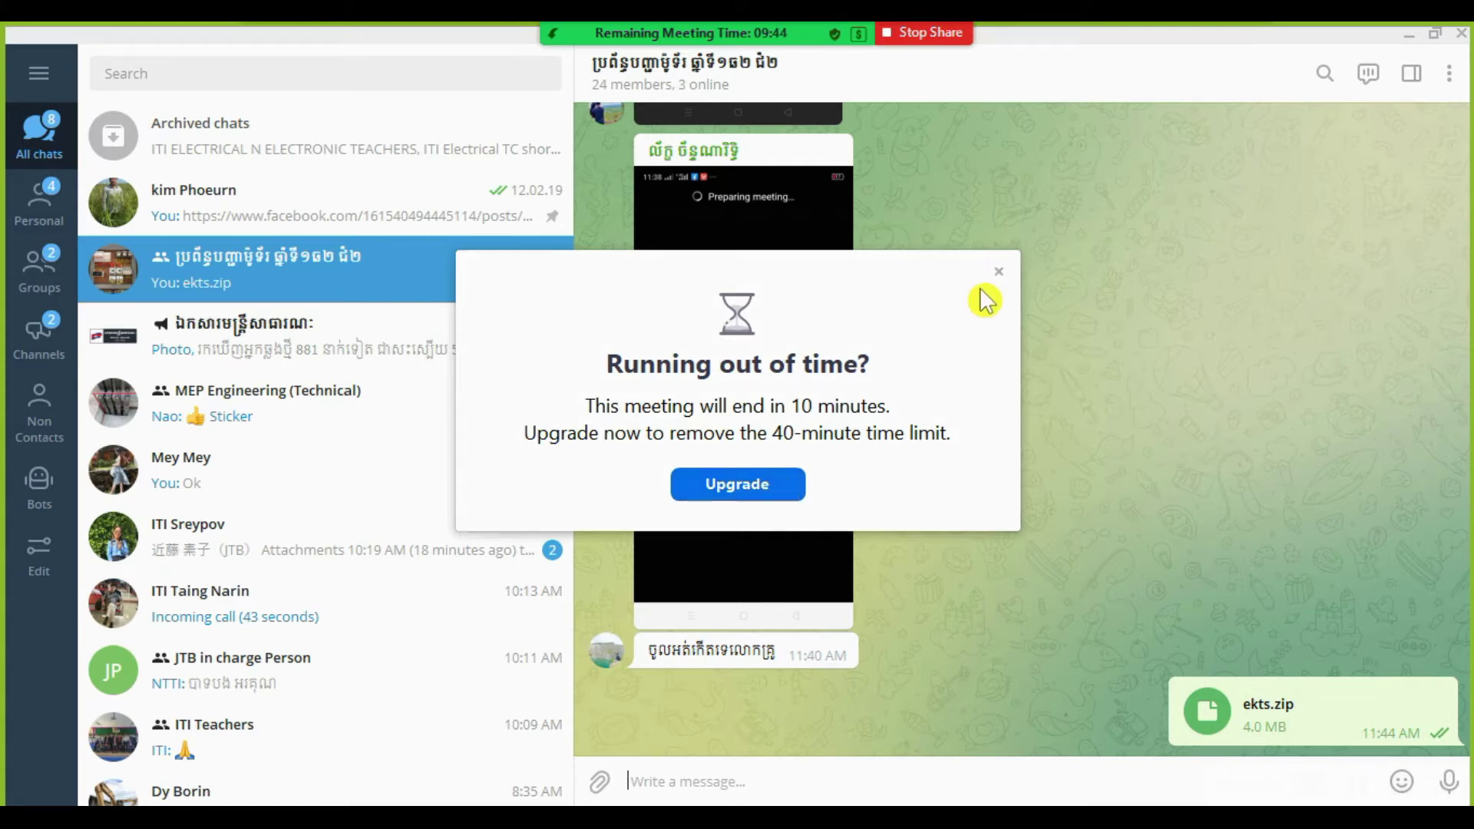
# Dismiss Zoom's 'Running out of time?' warning, show the 13 participants and minimize the Telegram chat
pyautogui.click(1000, 269)
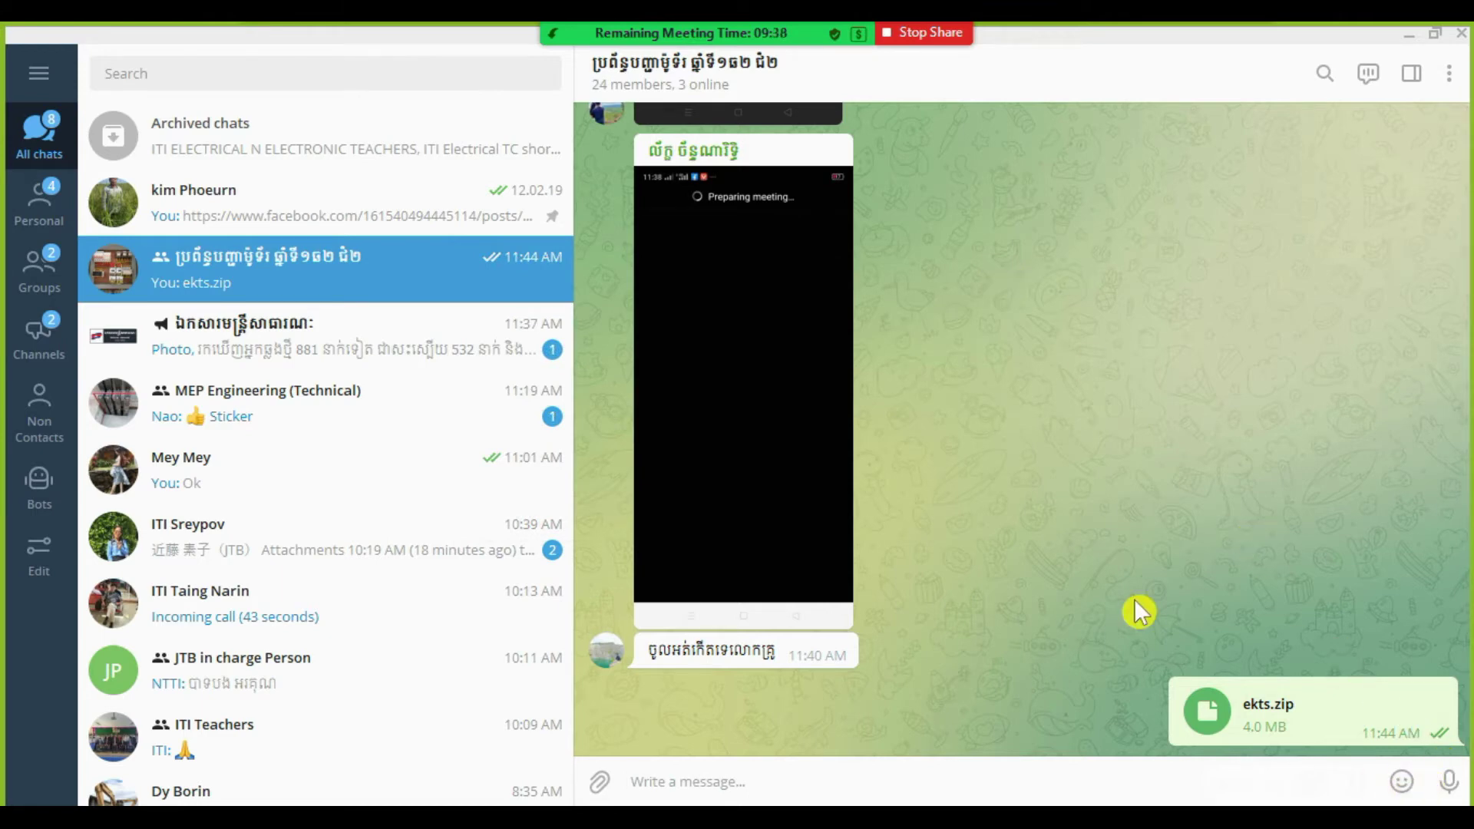
pyautogui.moveTo(703, 34)
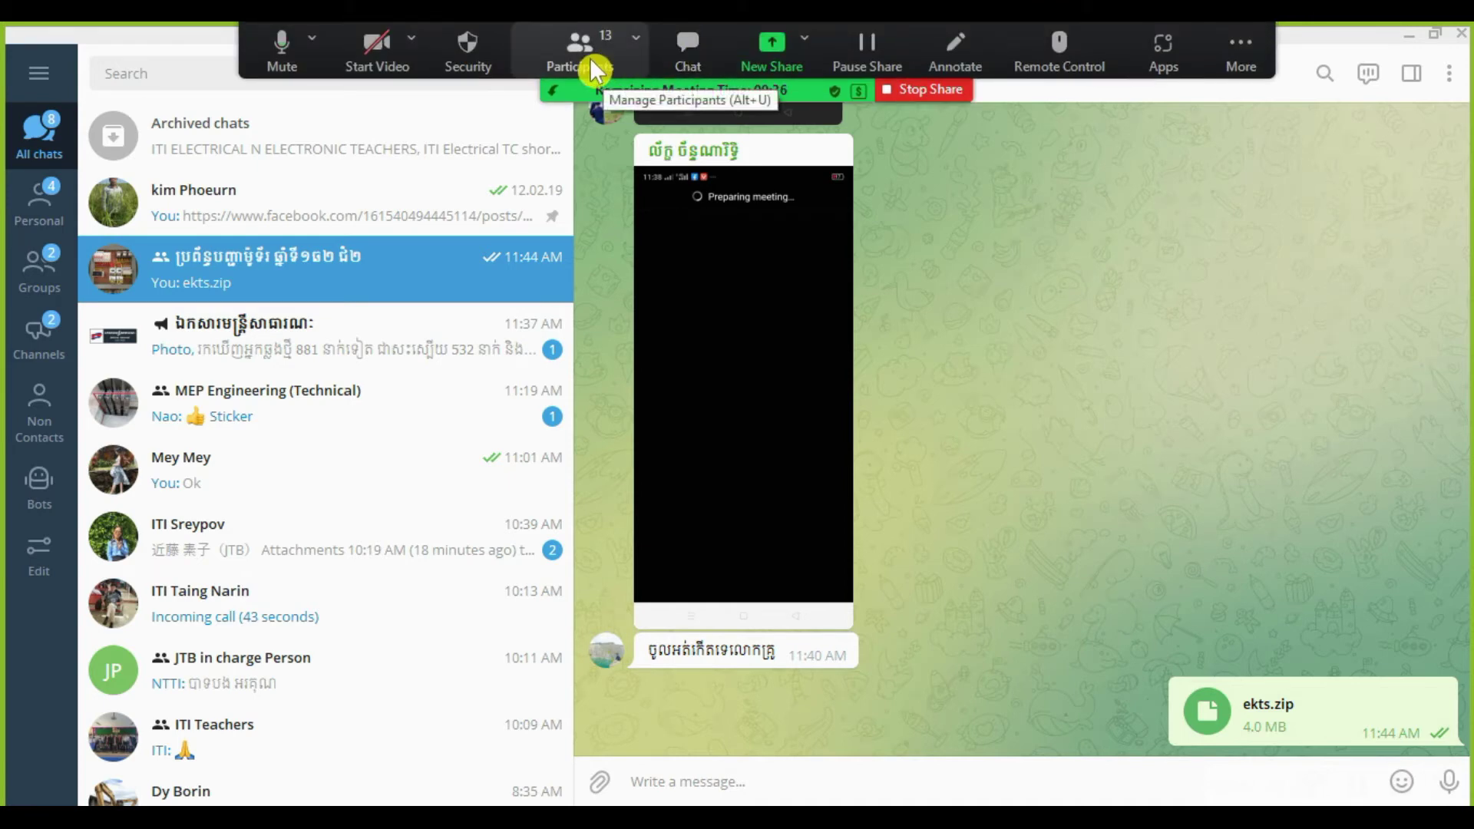
pyautogui.click(595, 72)
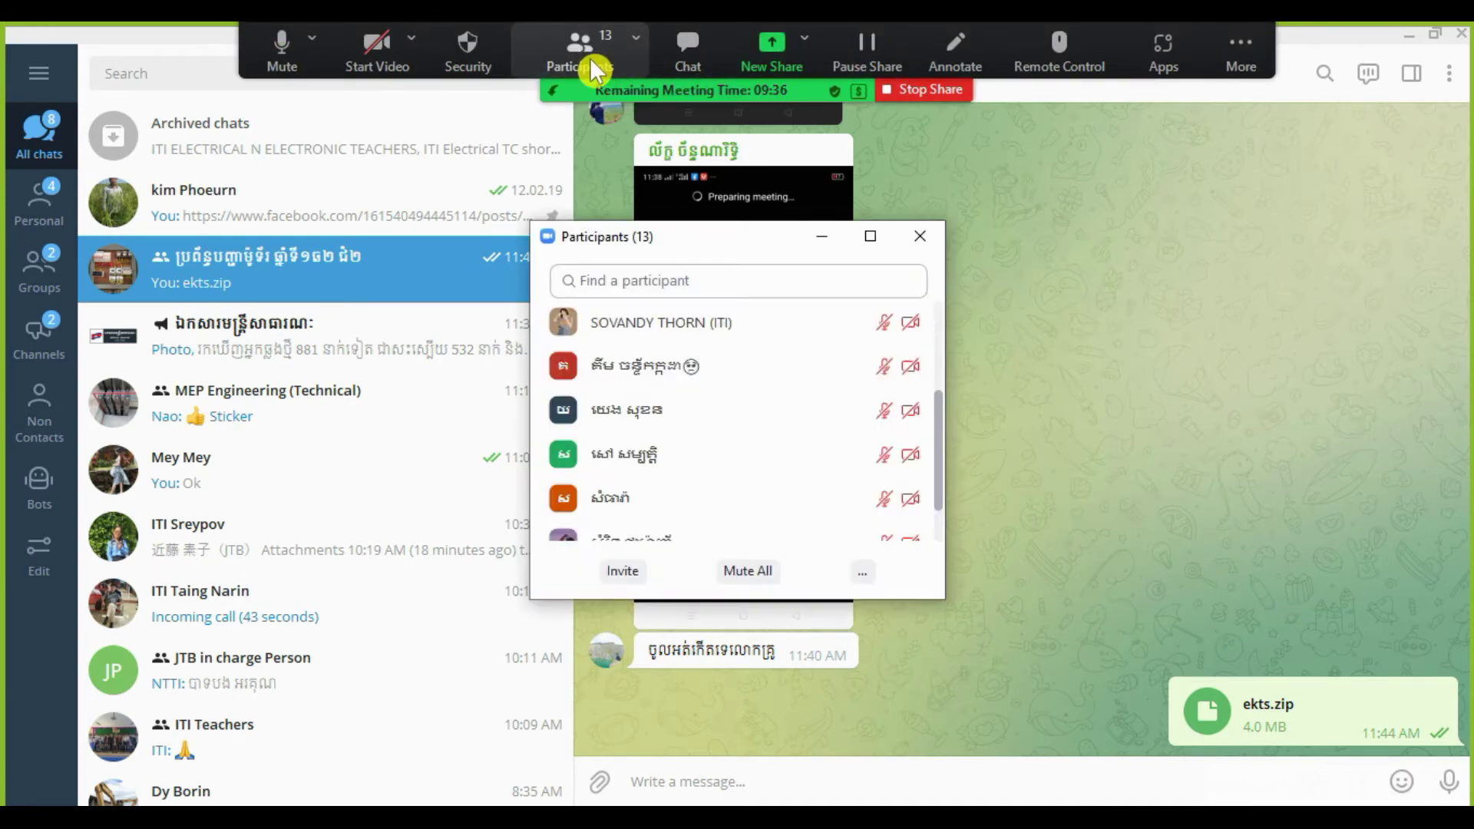
pyautogui.click(1100, 279)
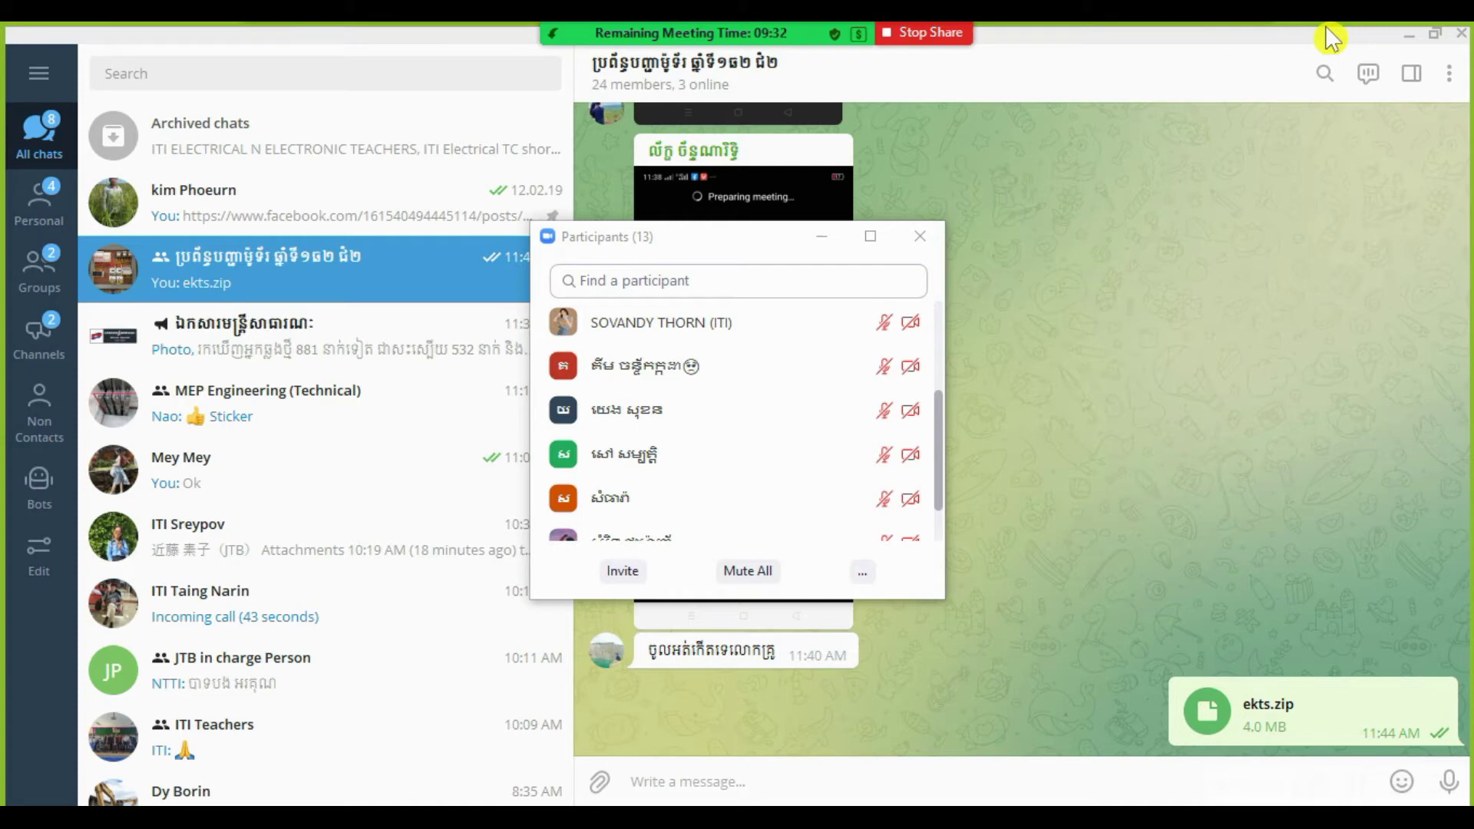
pyautogui.click(1406, 34)
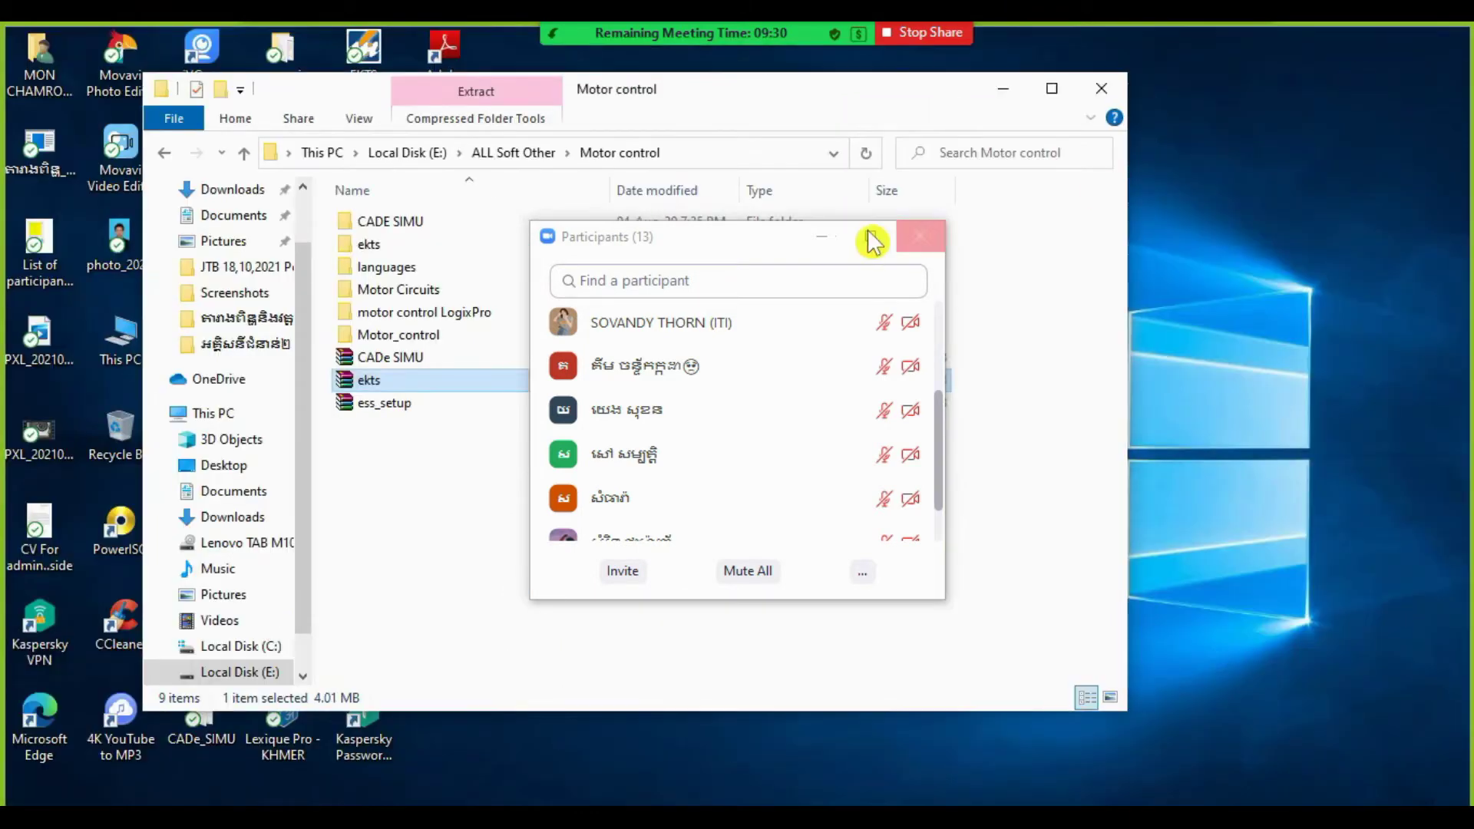
# Minimize the Participants and Motor control folder windows and launch EKTS from its desktop shortcut
pyautogui.click(829, 243)
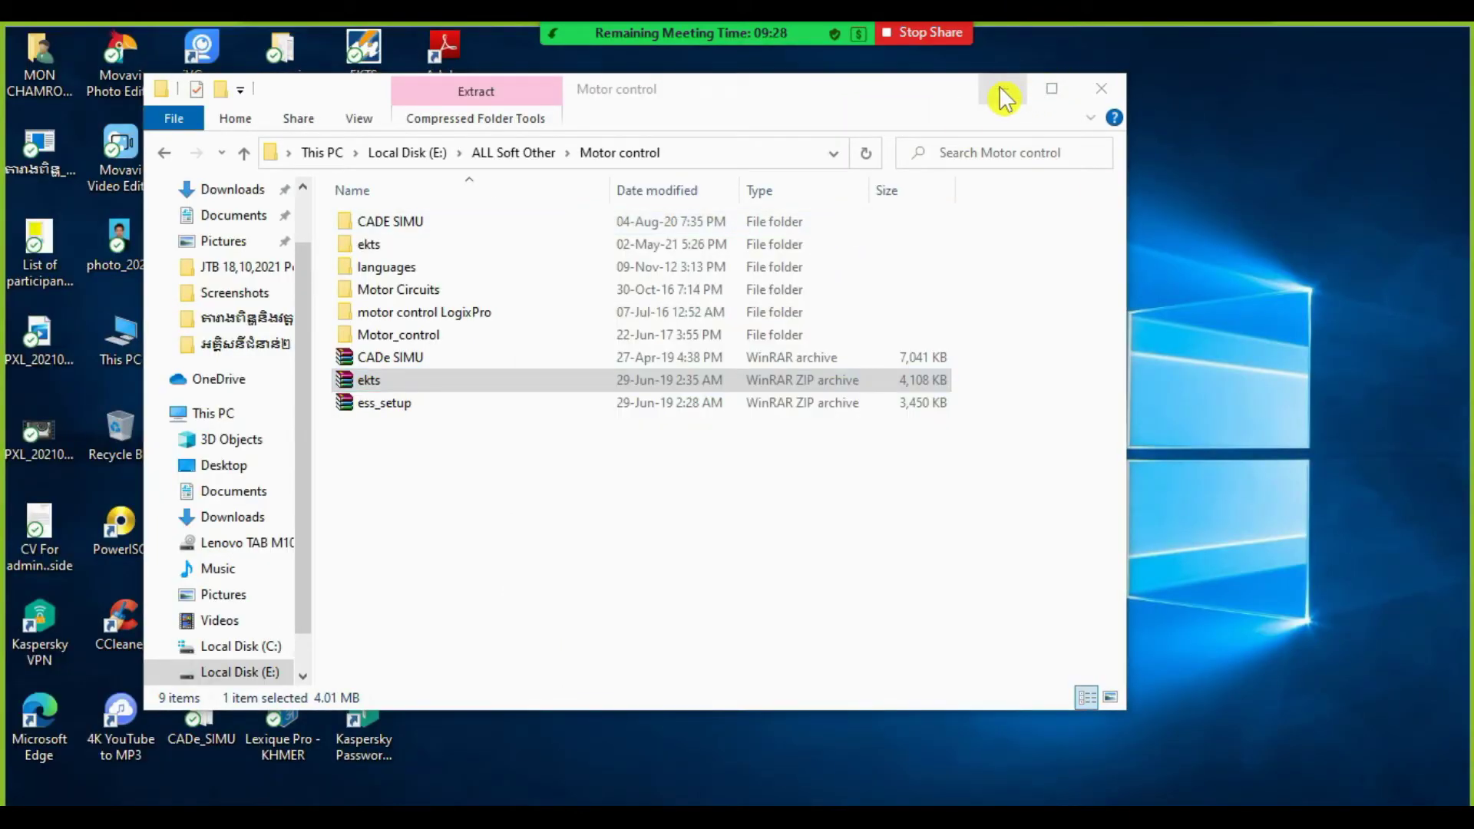
pyautogui.click(1002, 89)
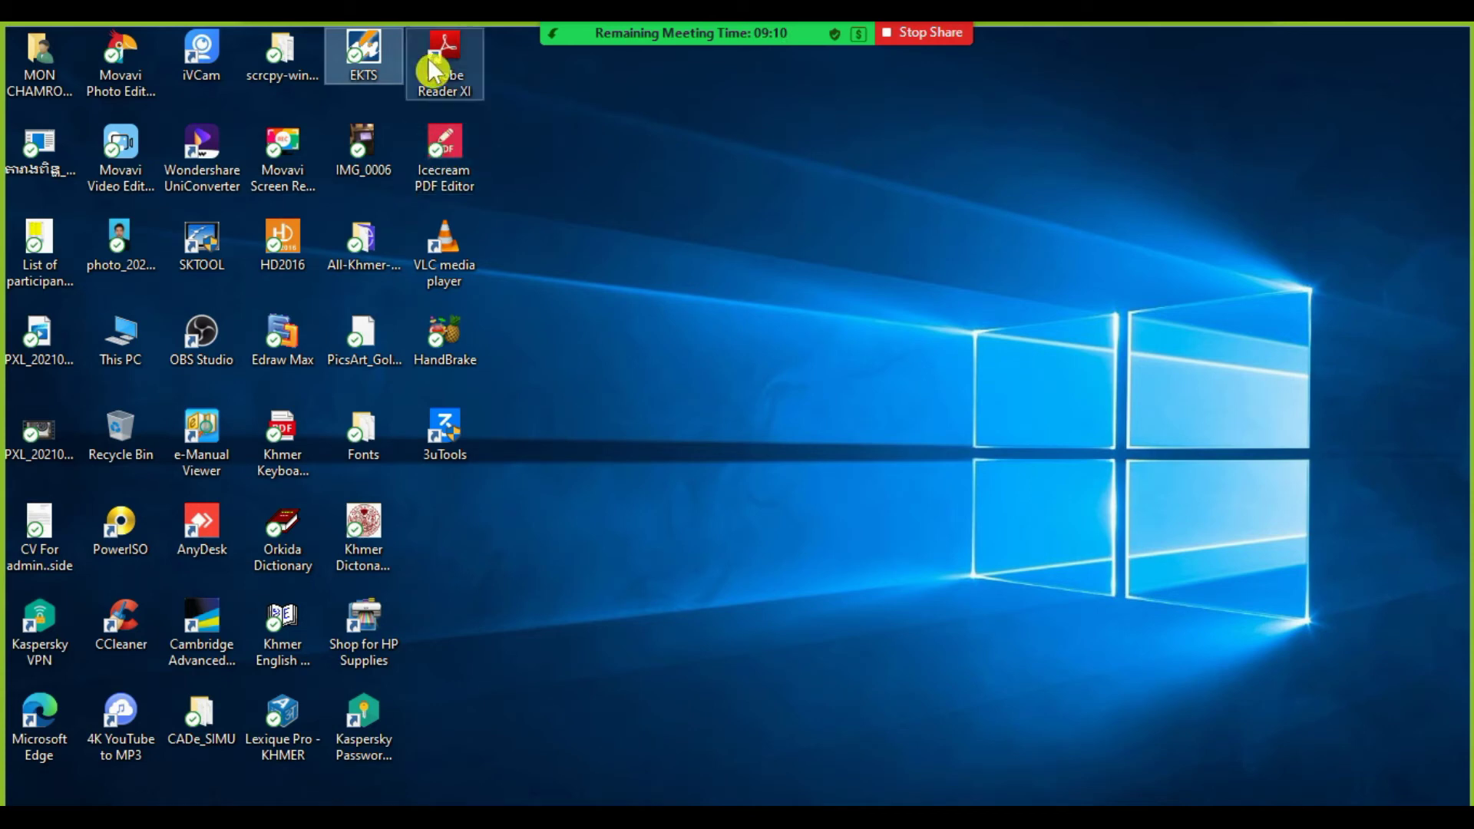
pyautogui.doubleClick(367, 58)
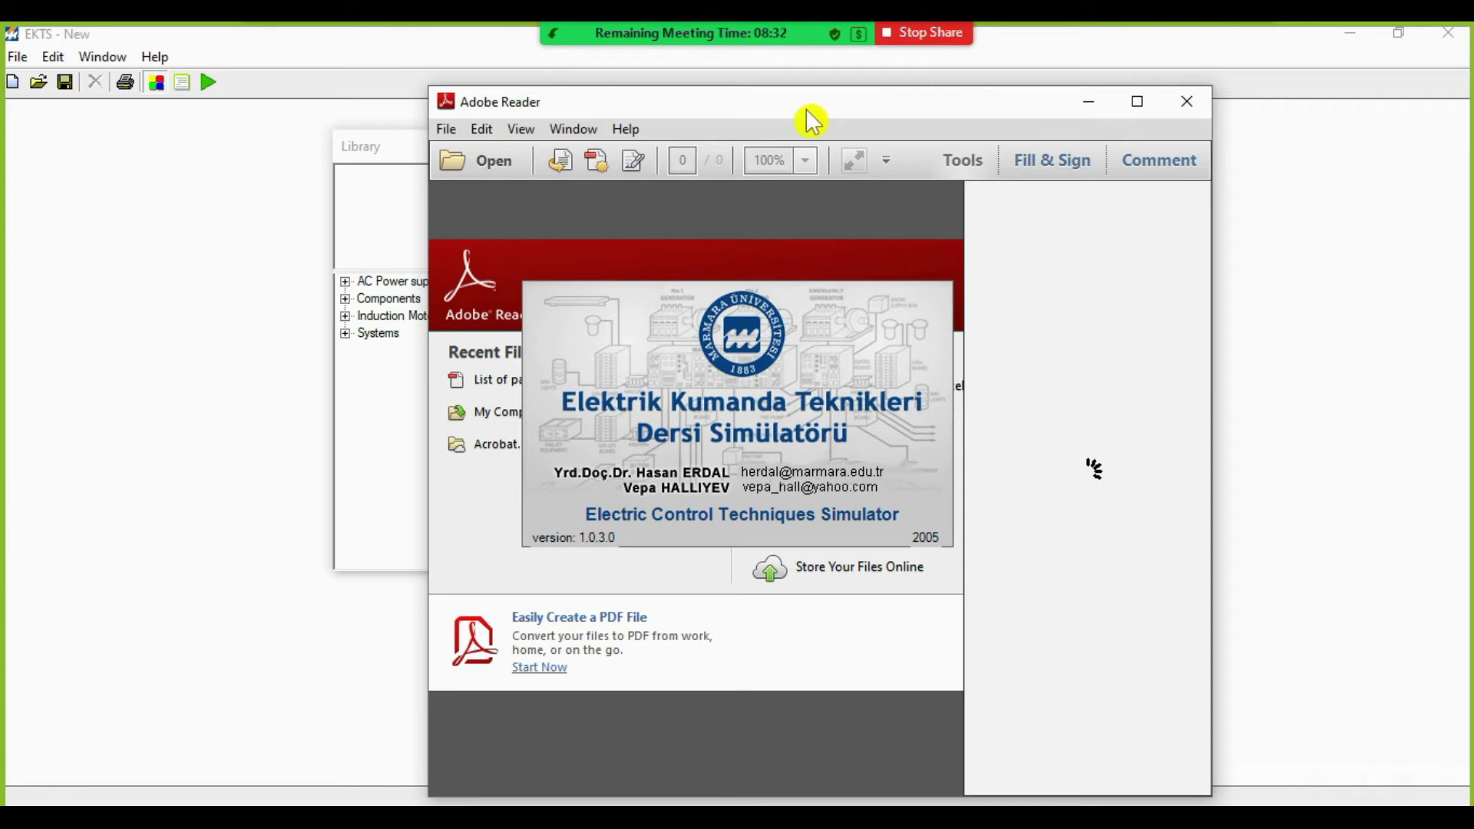
# Close Adobe Reader and dock the reopened Library panel on the right of the empty canvas
pyautogui.moveTo(812, 121); pyautogui.dragTo(868, 126)
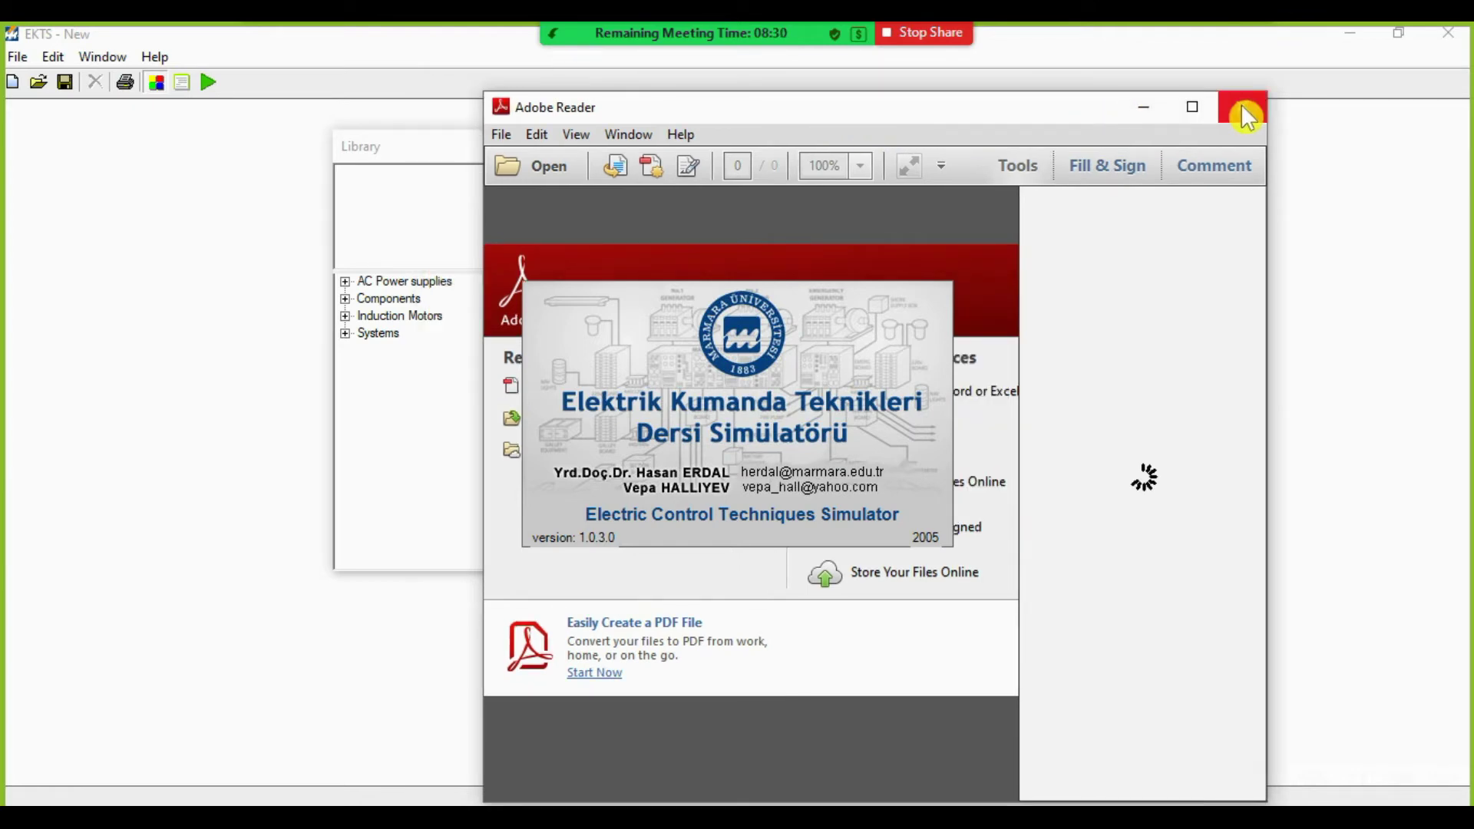
pyautogui.click(1245, 115)
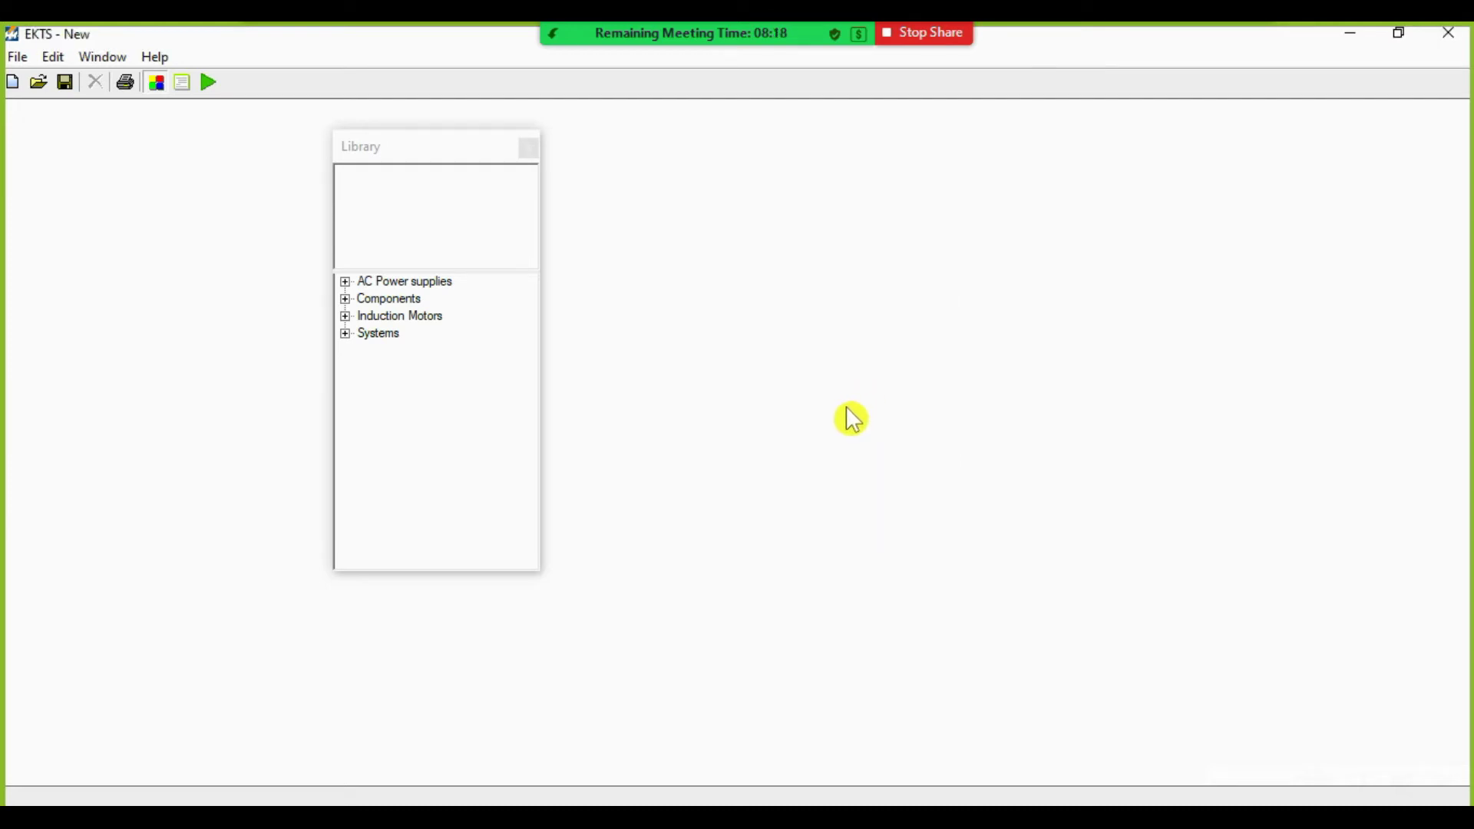
pyautogui.moveTo(415, 148); pyautogui.dragTo(1168, 129)
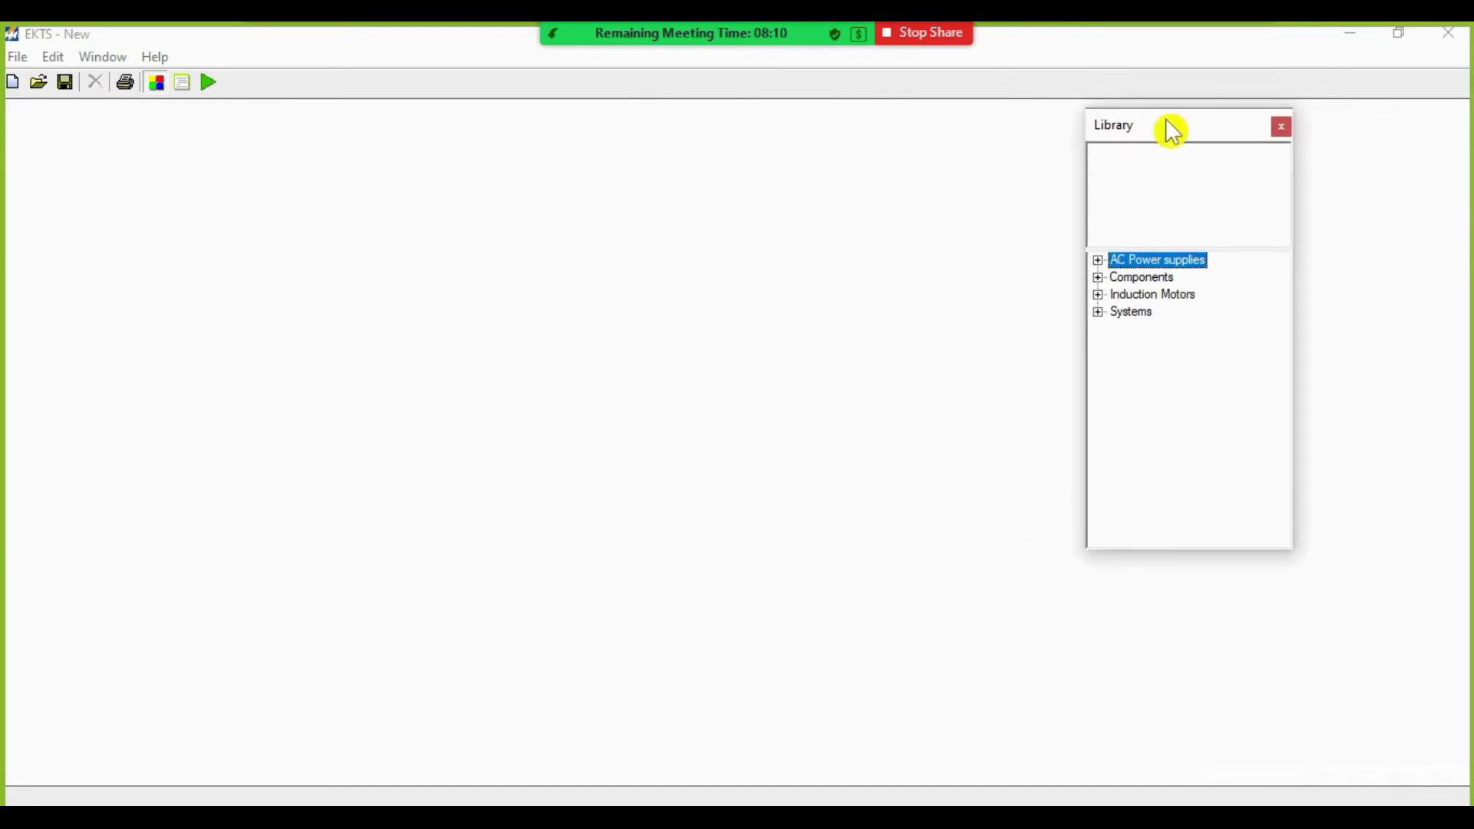
pyautogui.click(1283, 127)
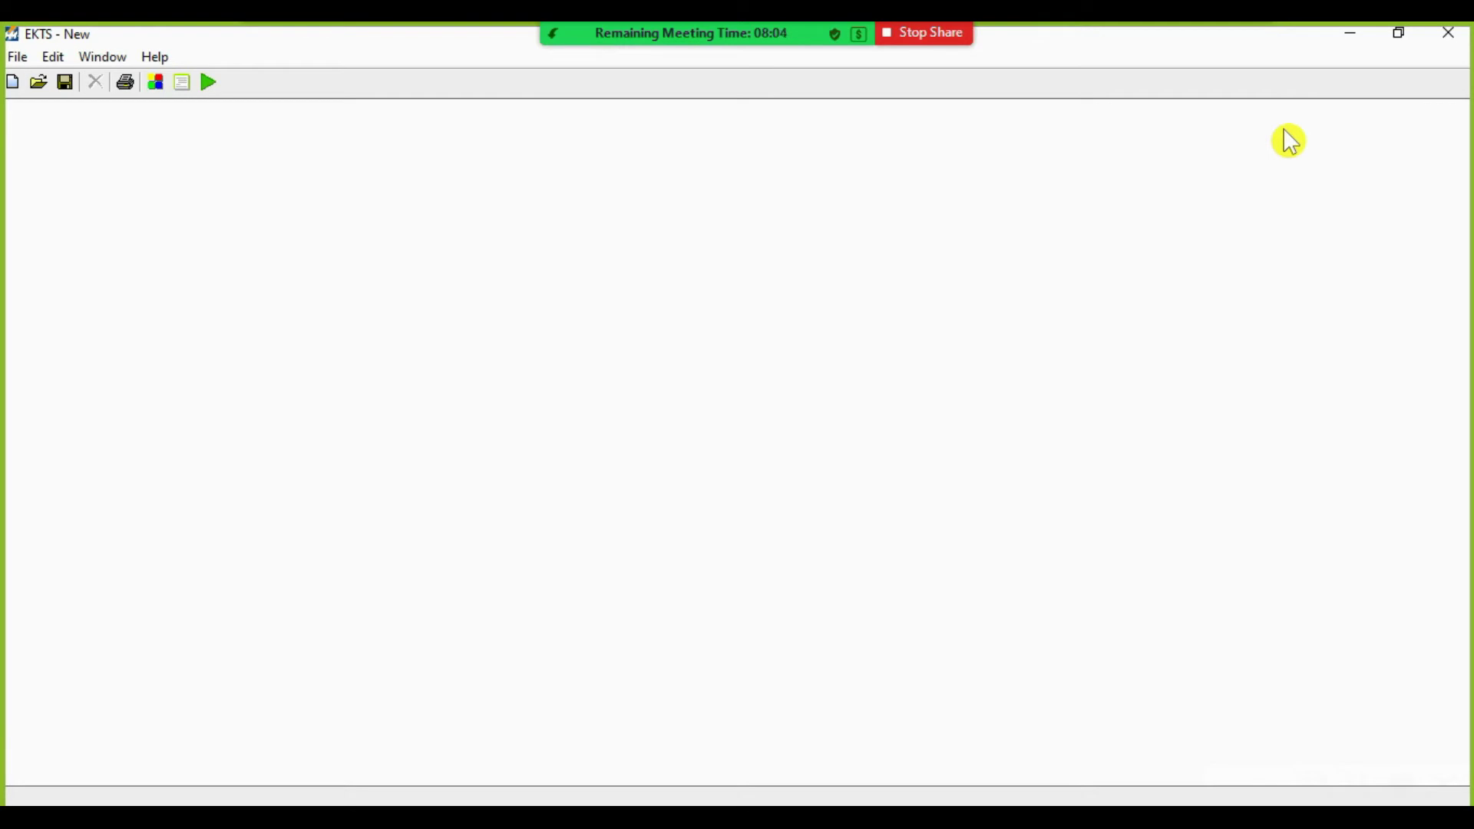
pyautogui.click(156, 82)
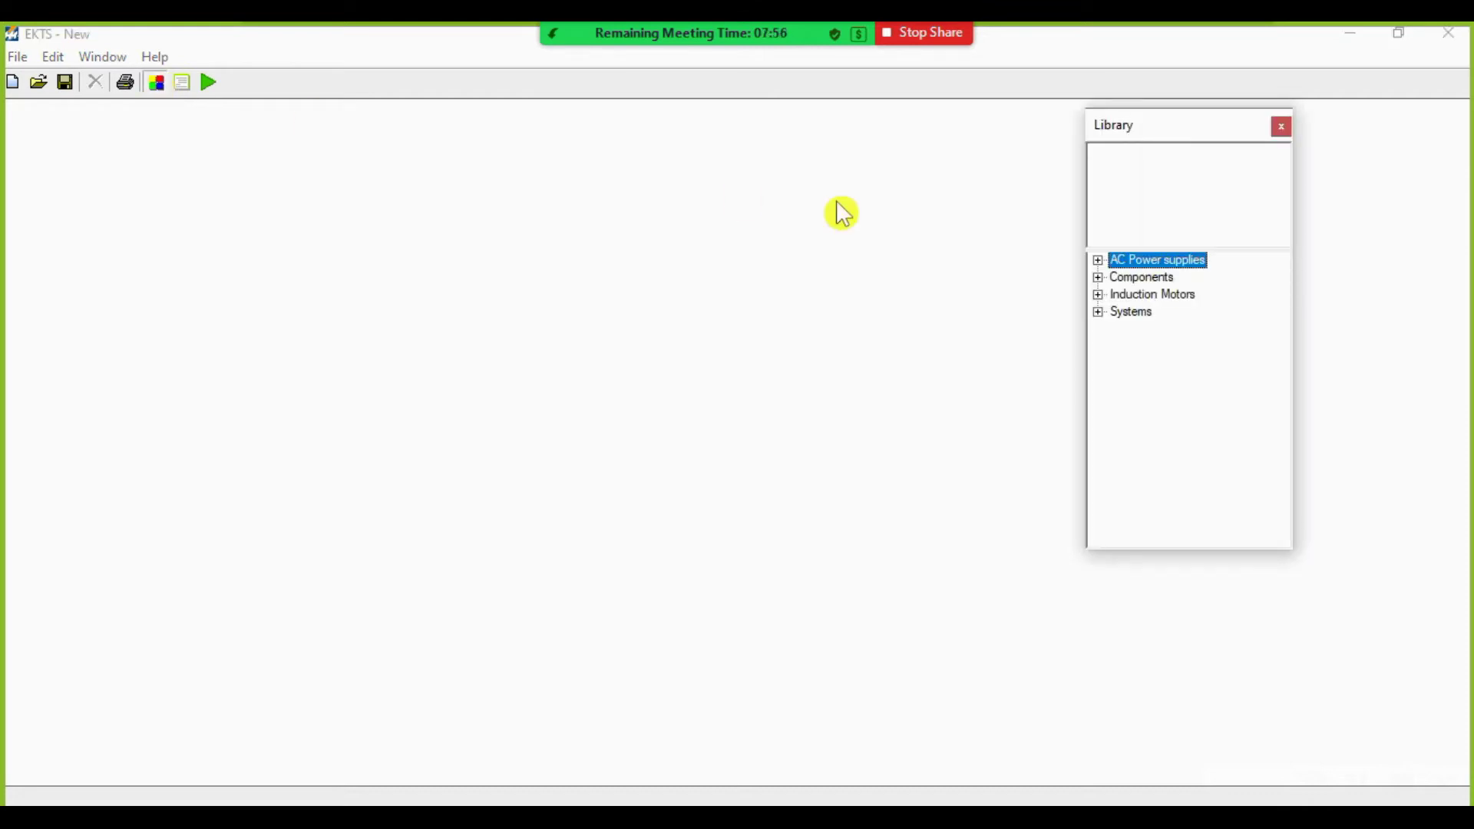
pyautogui.moveTo(1175, 132); pyautogui.dragTo(1219, 133)
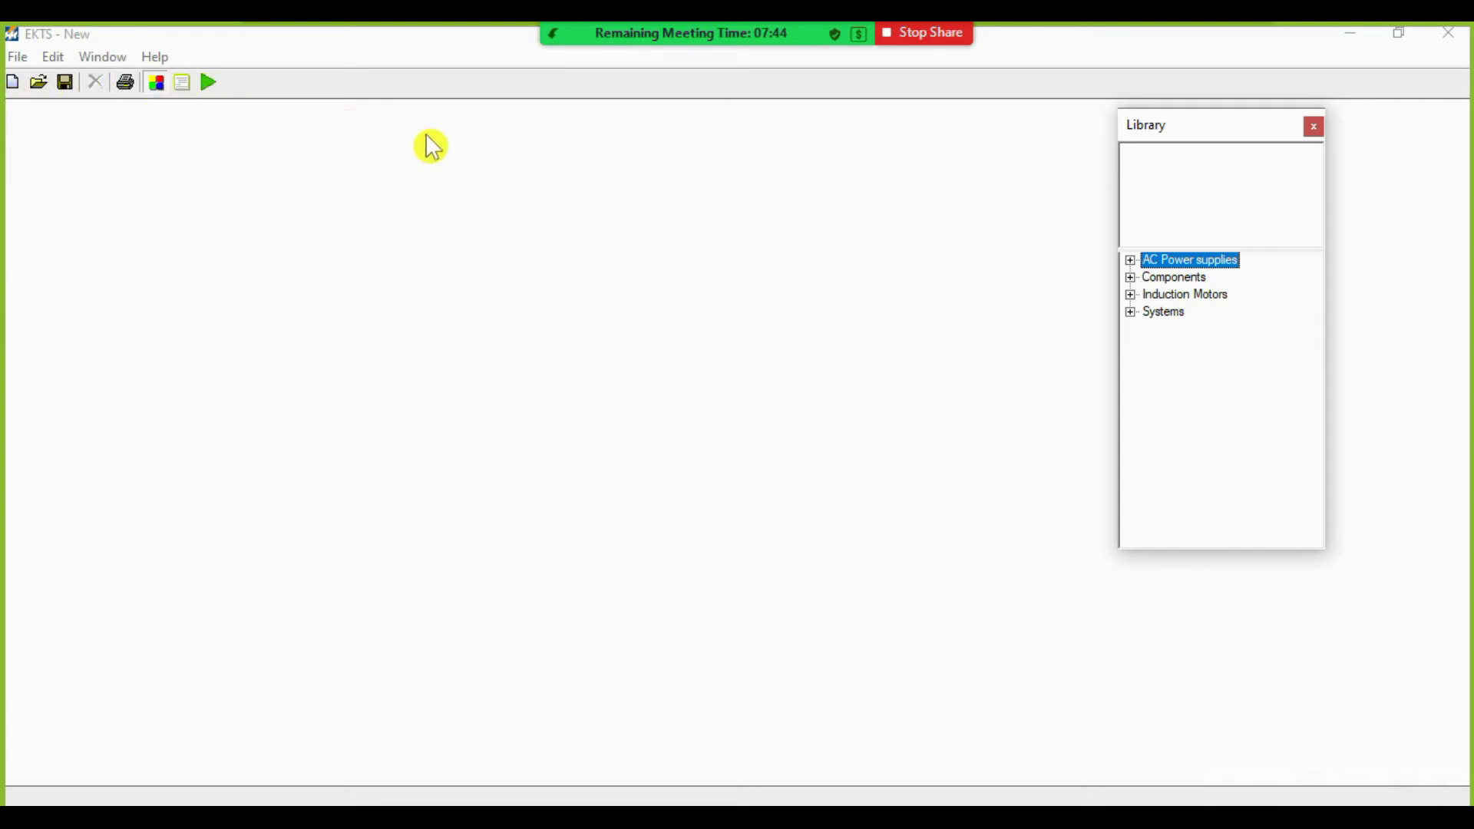
# From AC Power supplies, place an L1 terminal at the upper left of the canvas
pyautogui.click(1135, 262)
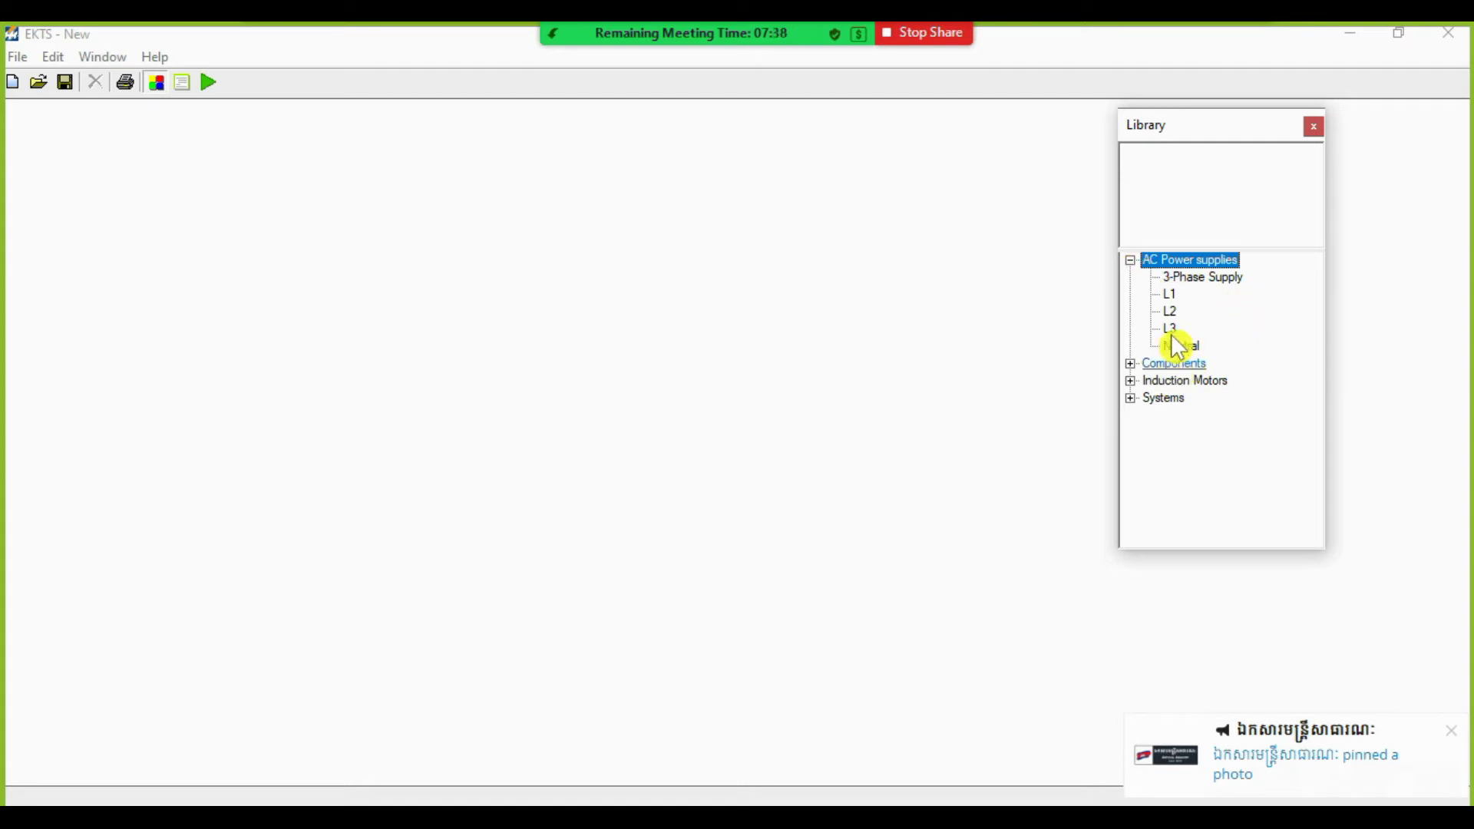
pyautogui.click(1169, 293)
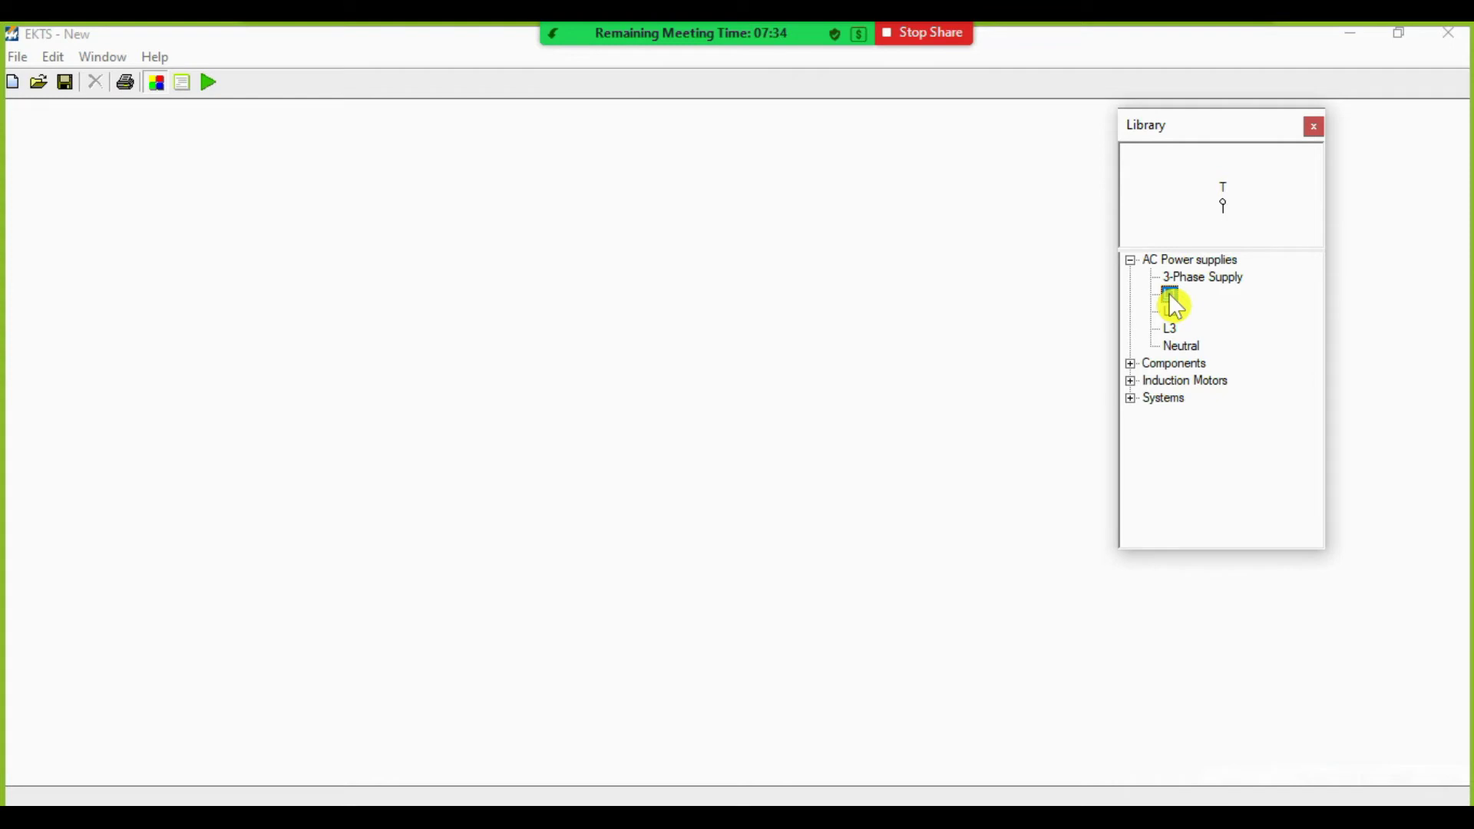
pyautogui.doubleClick(1168, 292)
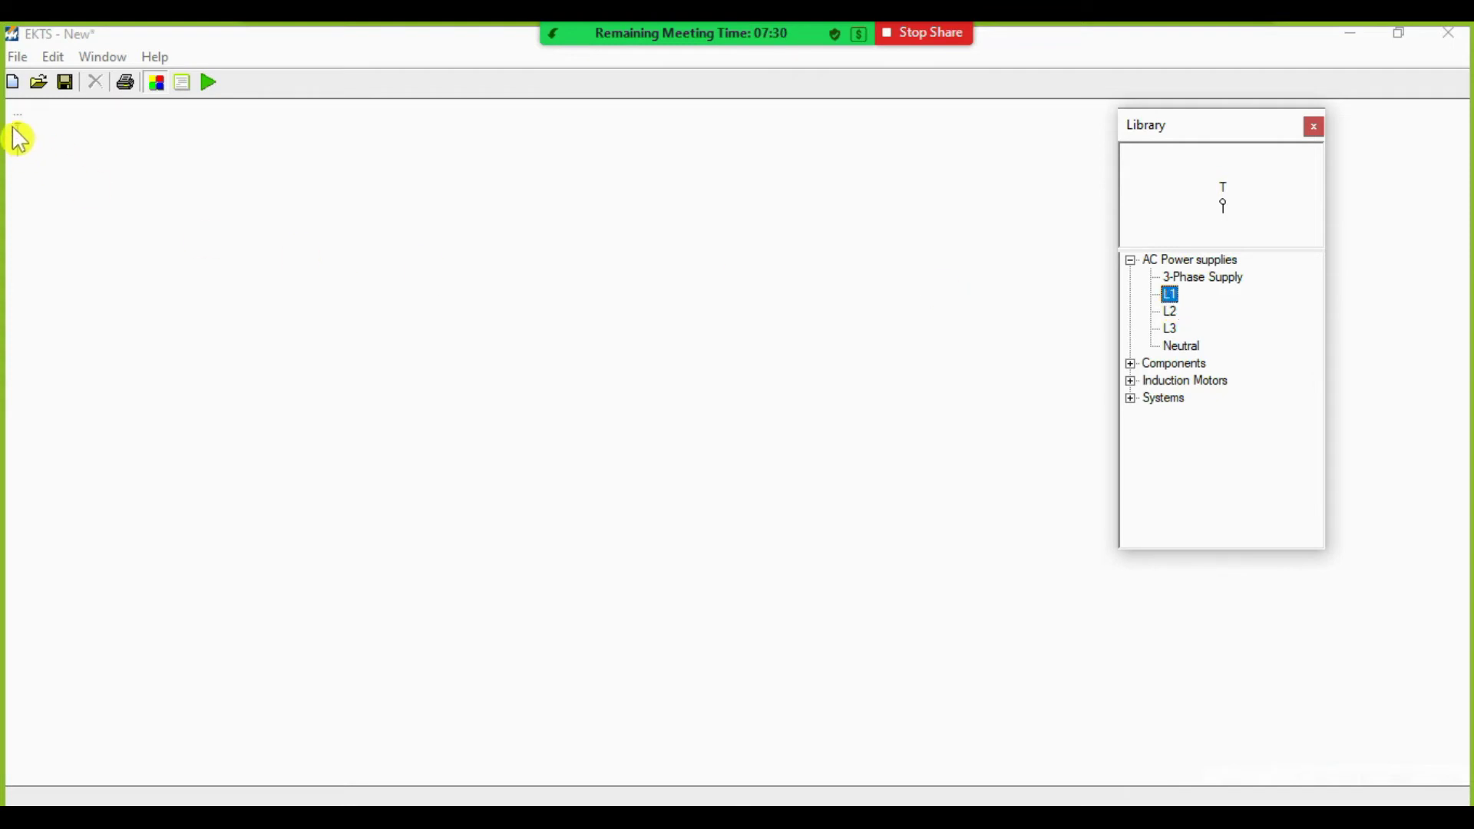
pyautogui.moveTo(23, 141); pyautogui.dragTo(242, 271)
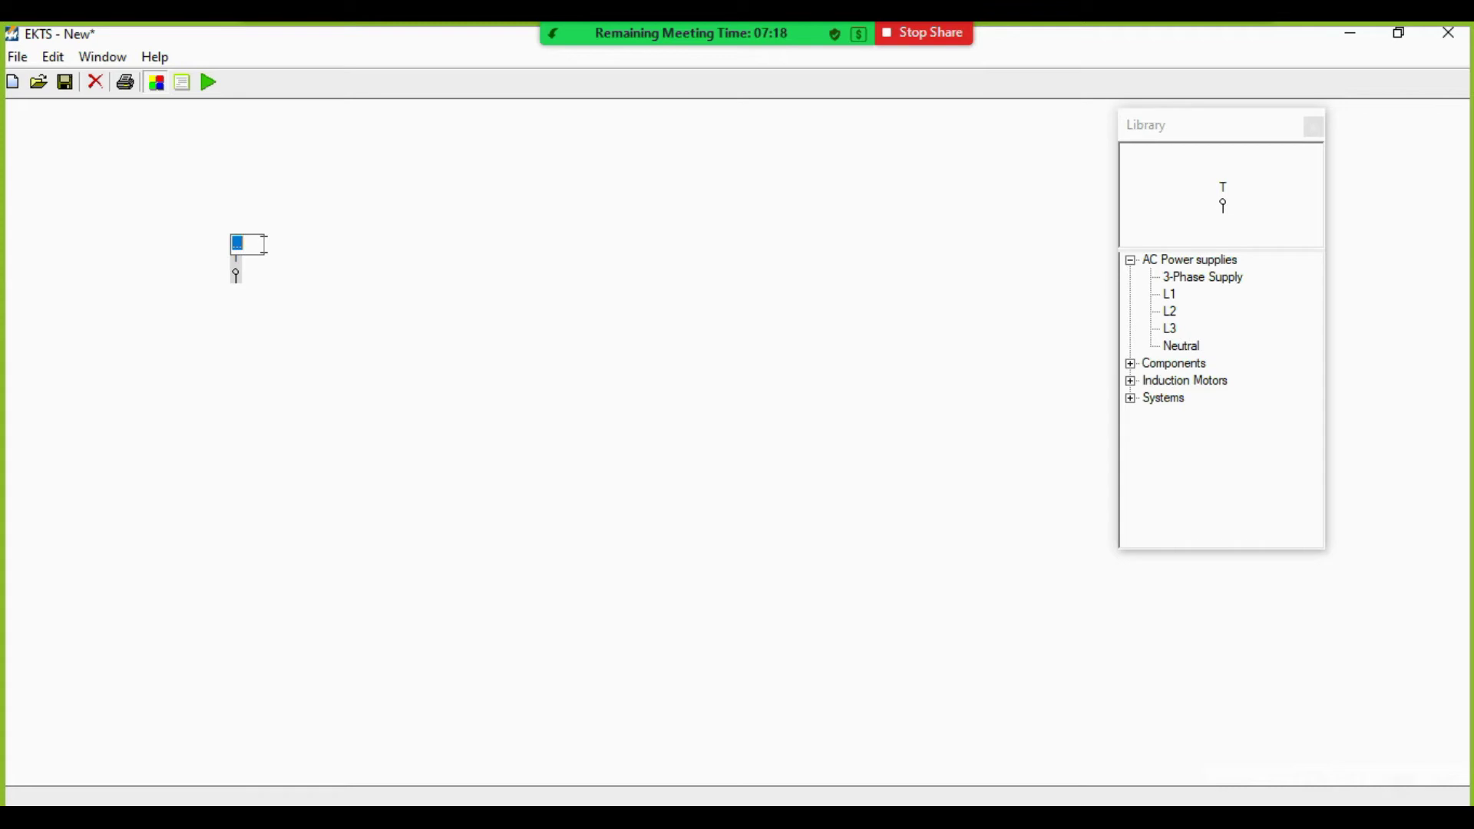
pyautogui.write('L1')
pyautogui.click(248, 384)
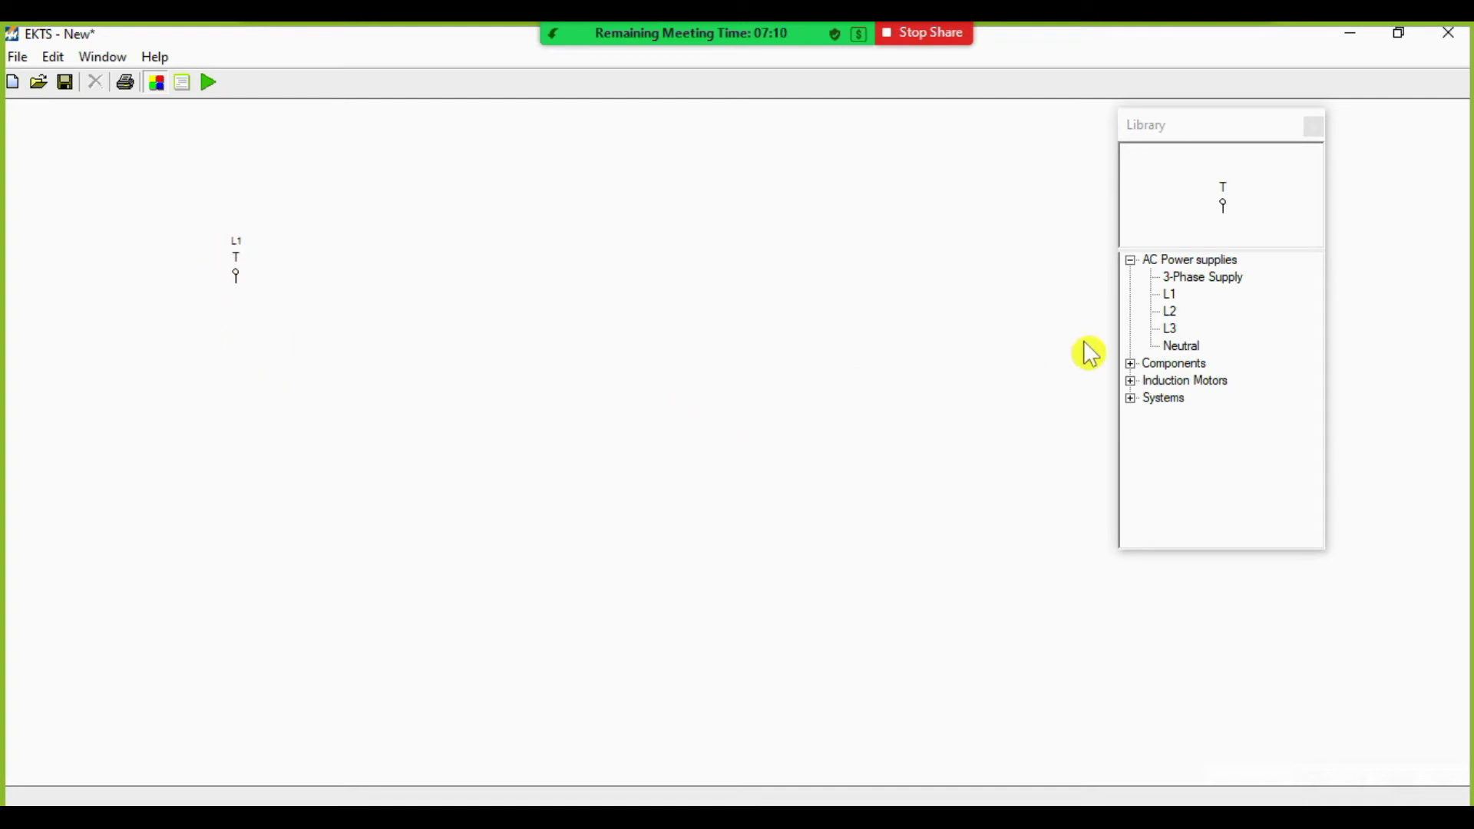
# Place a Neutral terminal labelled N to the right of L1
pyautogui.click(1190, 347)
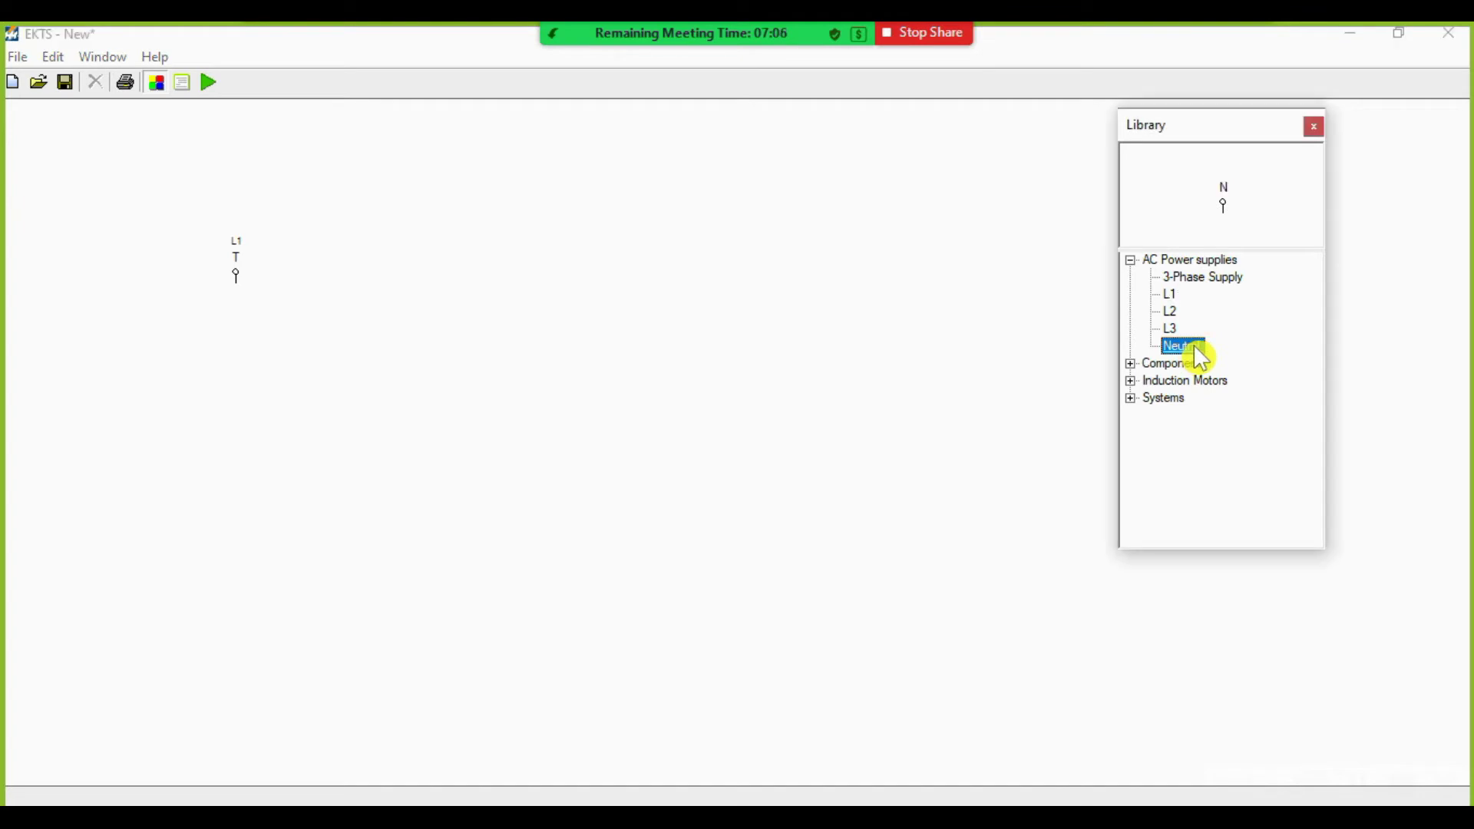
pyautogui.doubleClick(1196, 347)
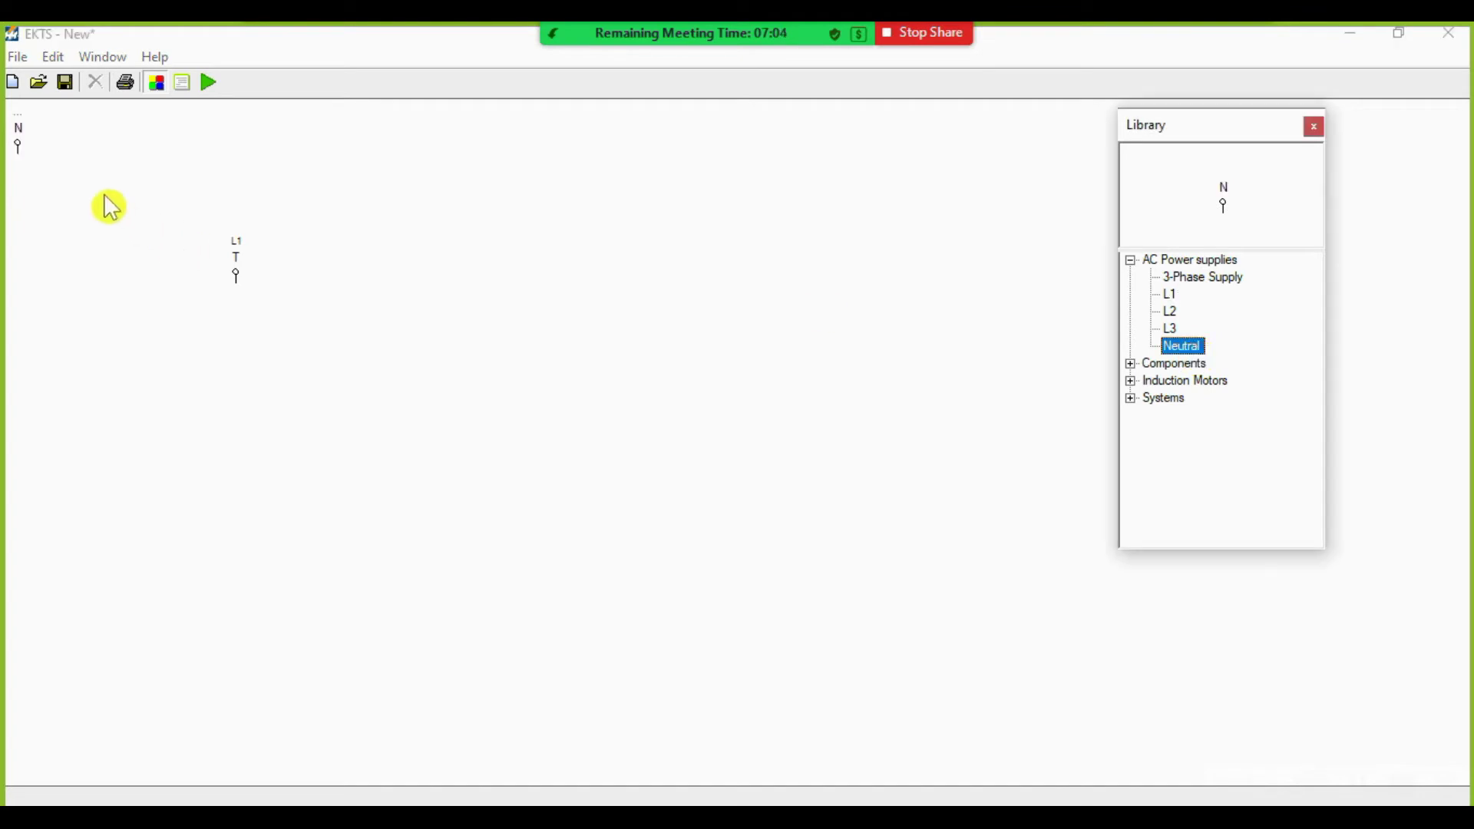
pyautogui.moveTo(25, 137); pyautogui.dragTo(598, 258)
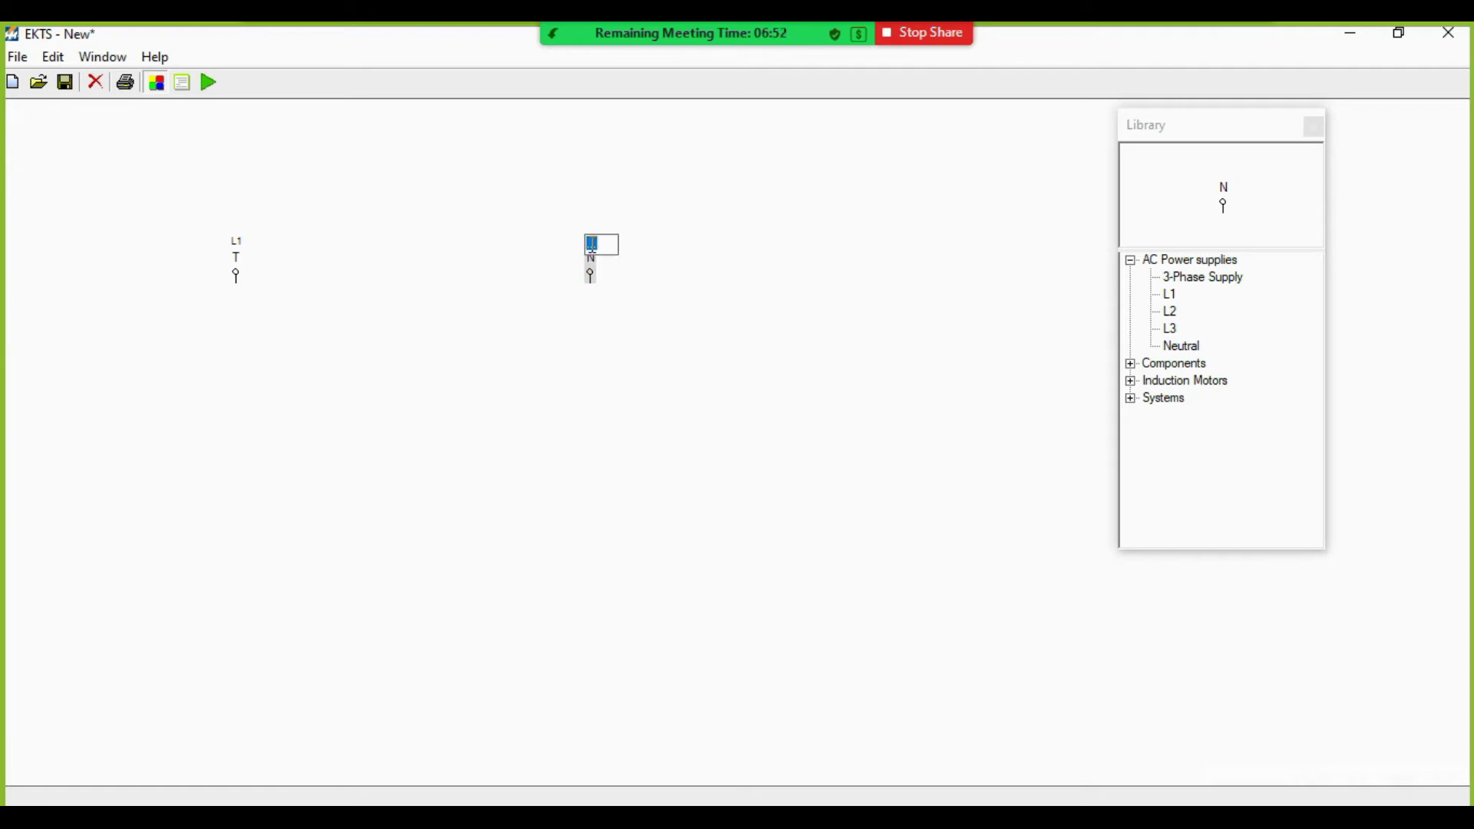
pyautogui.write('n')
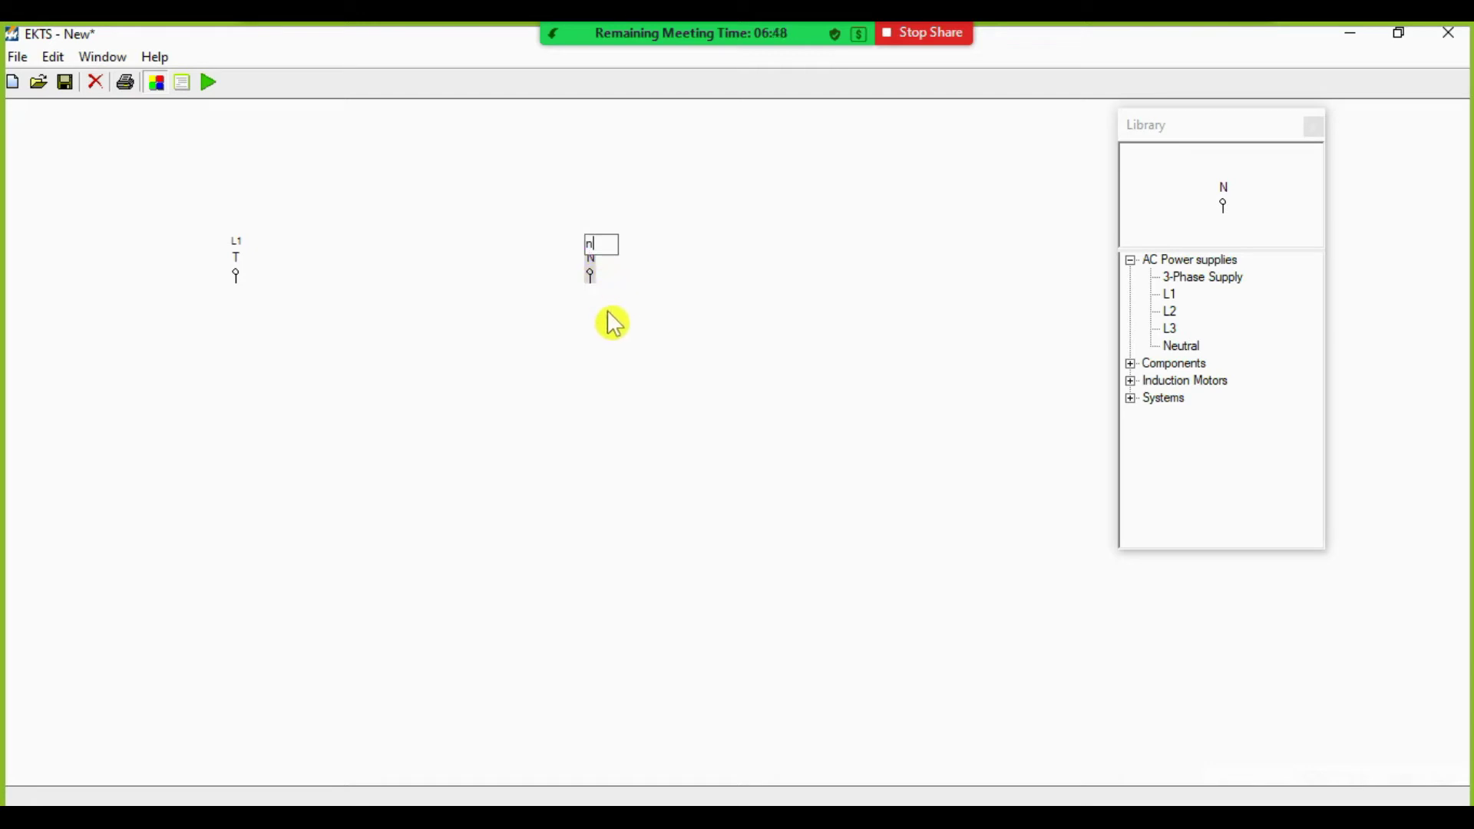
pyautogui.click(575, 349)
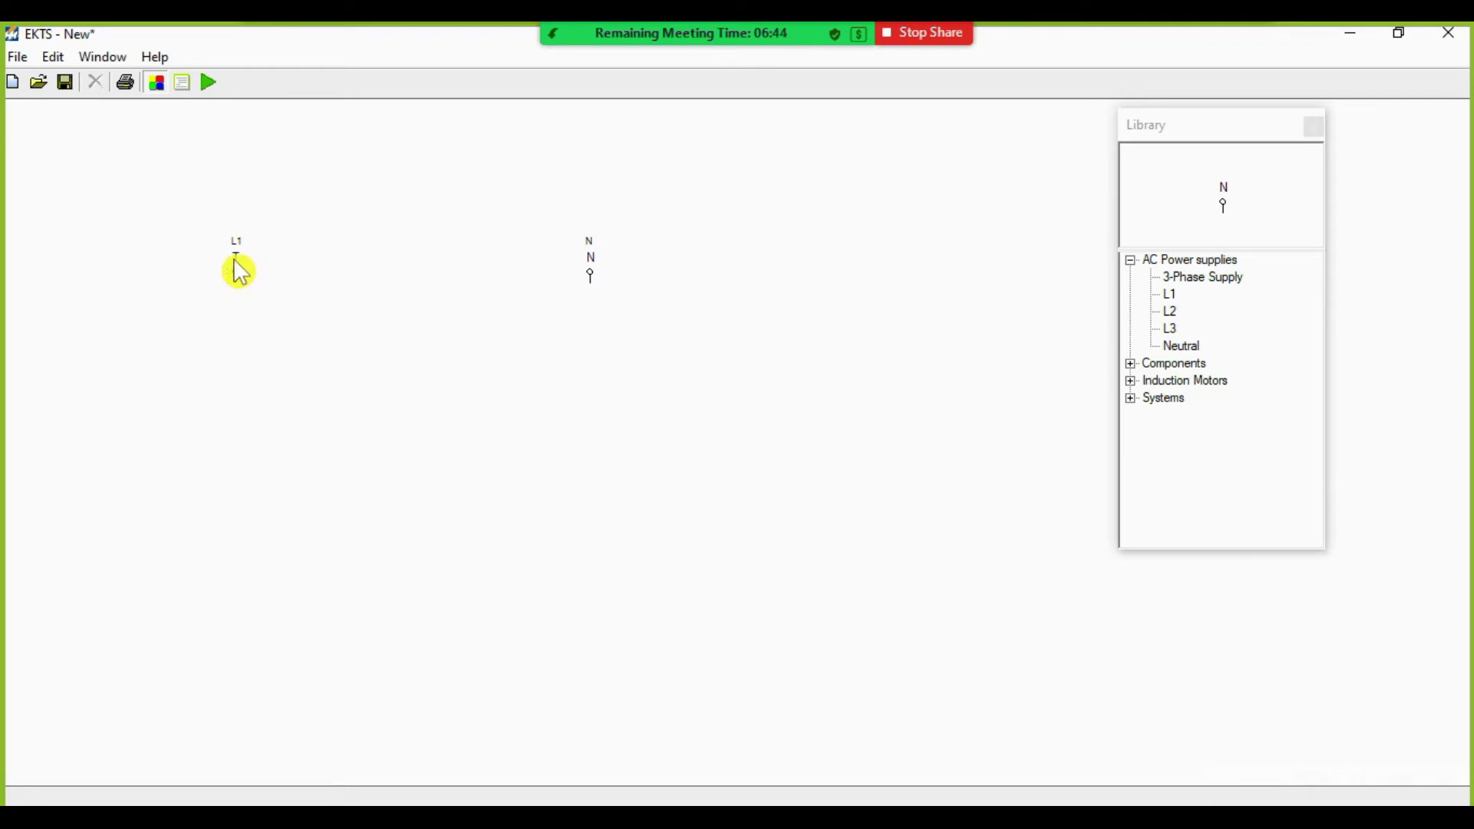
# Preview the L2 and L3 supply terminals, then nudge N slightly left
pyautogui.click(1172, 312)
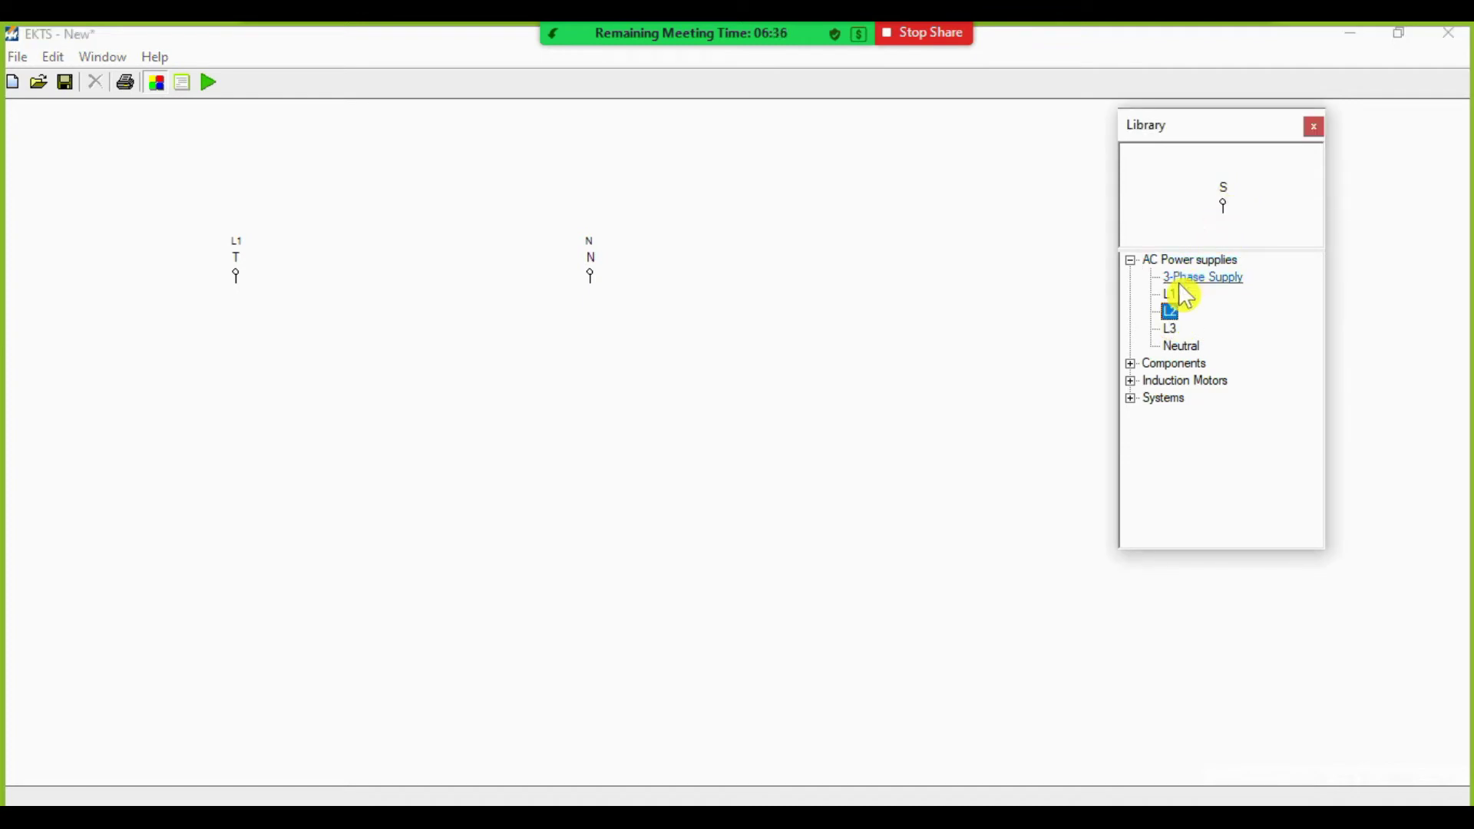
pyautogui.click(1172, 294)
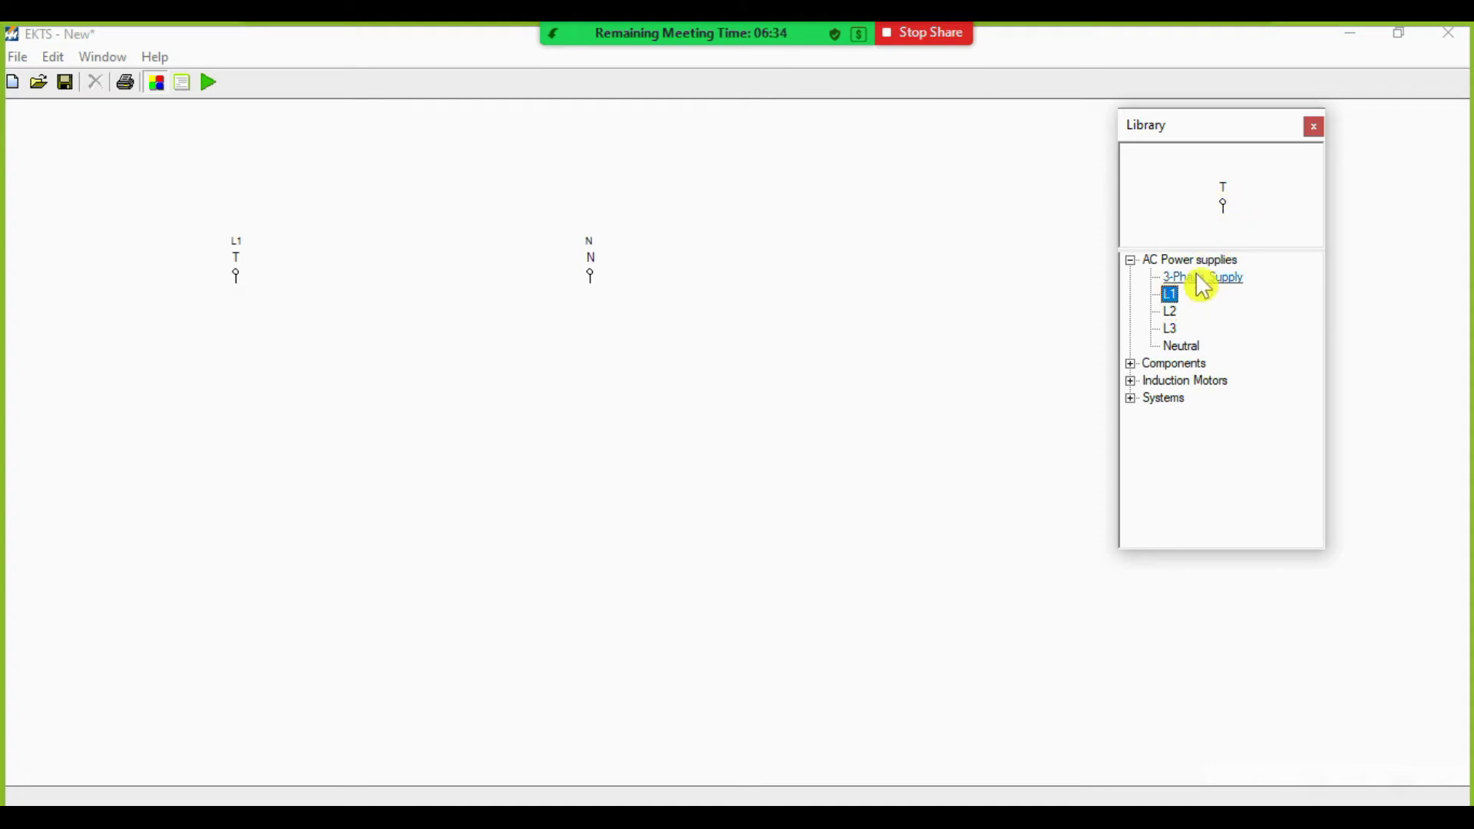
pyautogui.click(1174, 328)
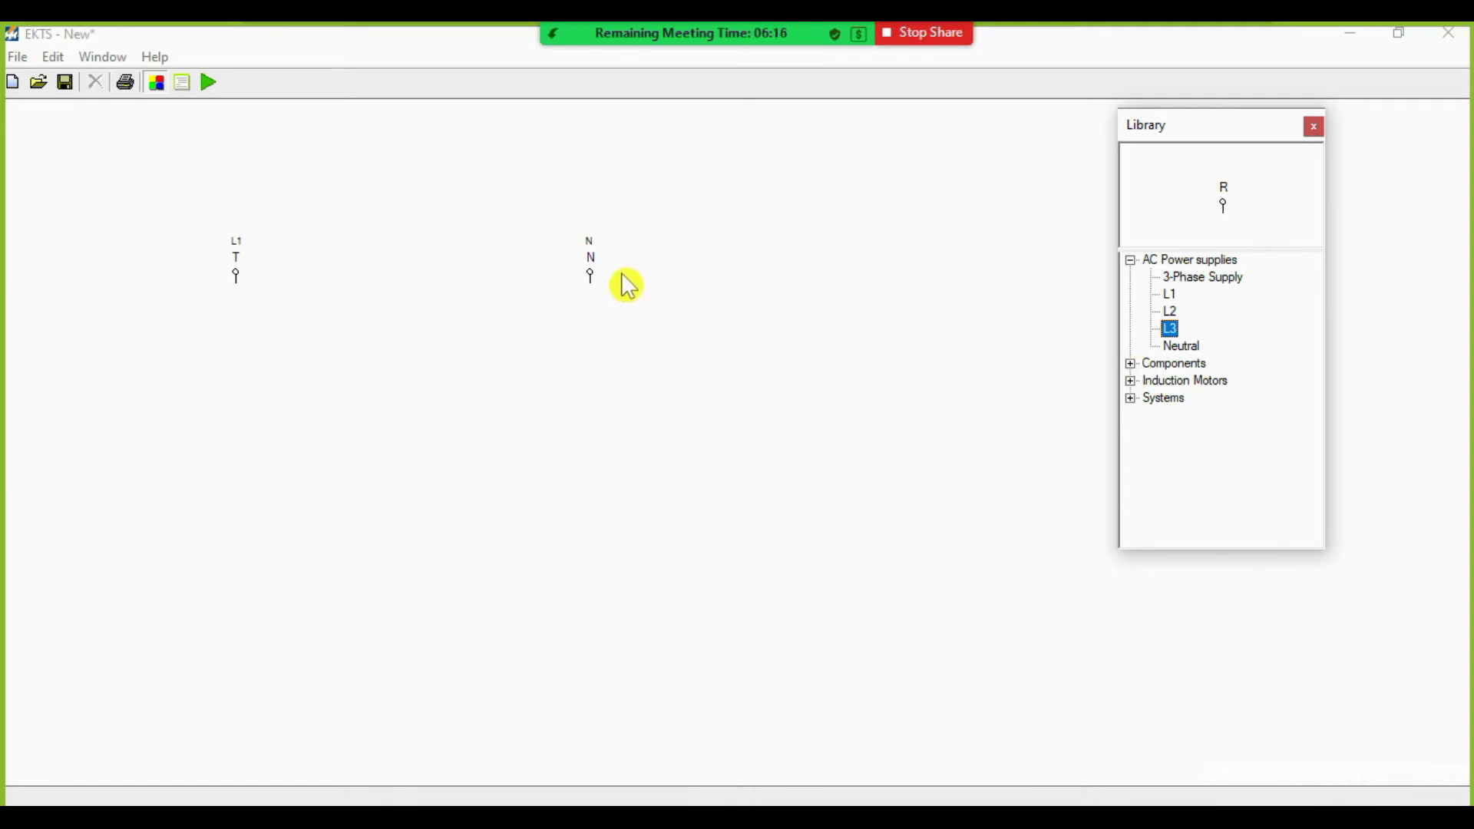
pyautogui.moveTo(595, 280)
pyautogui.mouseDown()
pyautogui.moveTo(610, 278)
pyautogui.moveTo(567, 280)
pyautogui.mouseUp()
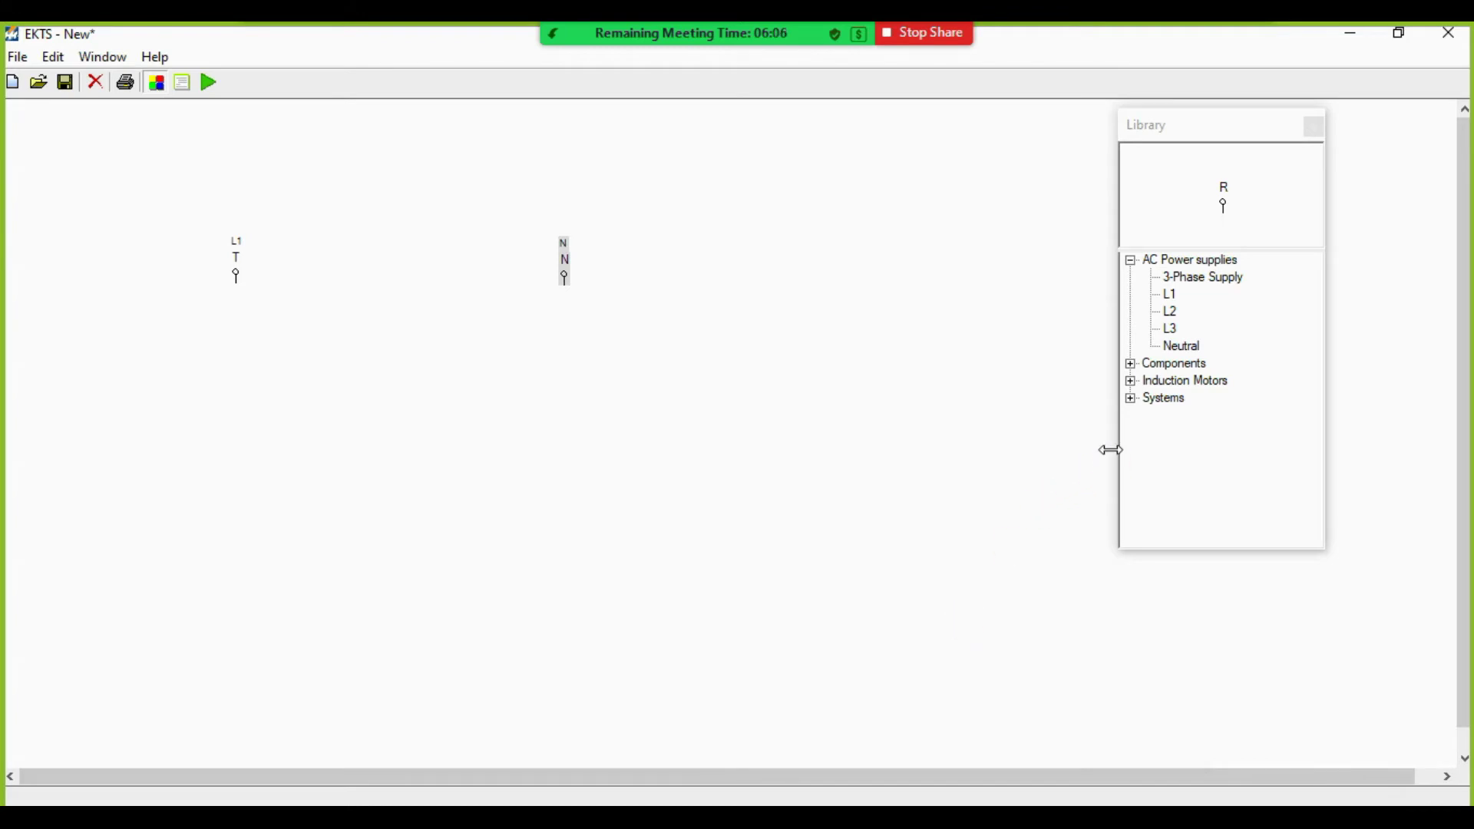
# Add two Lamp components between L1 and N, one above the other
pyautogui.click(1133, 366)
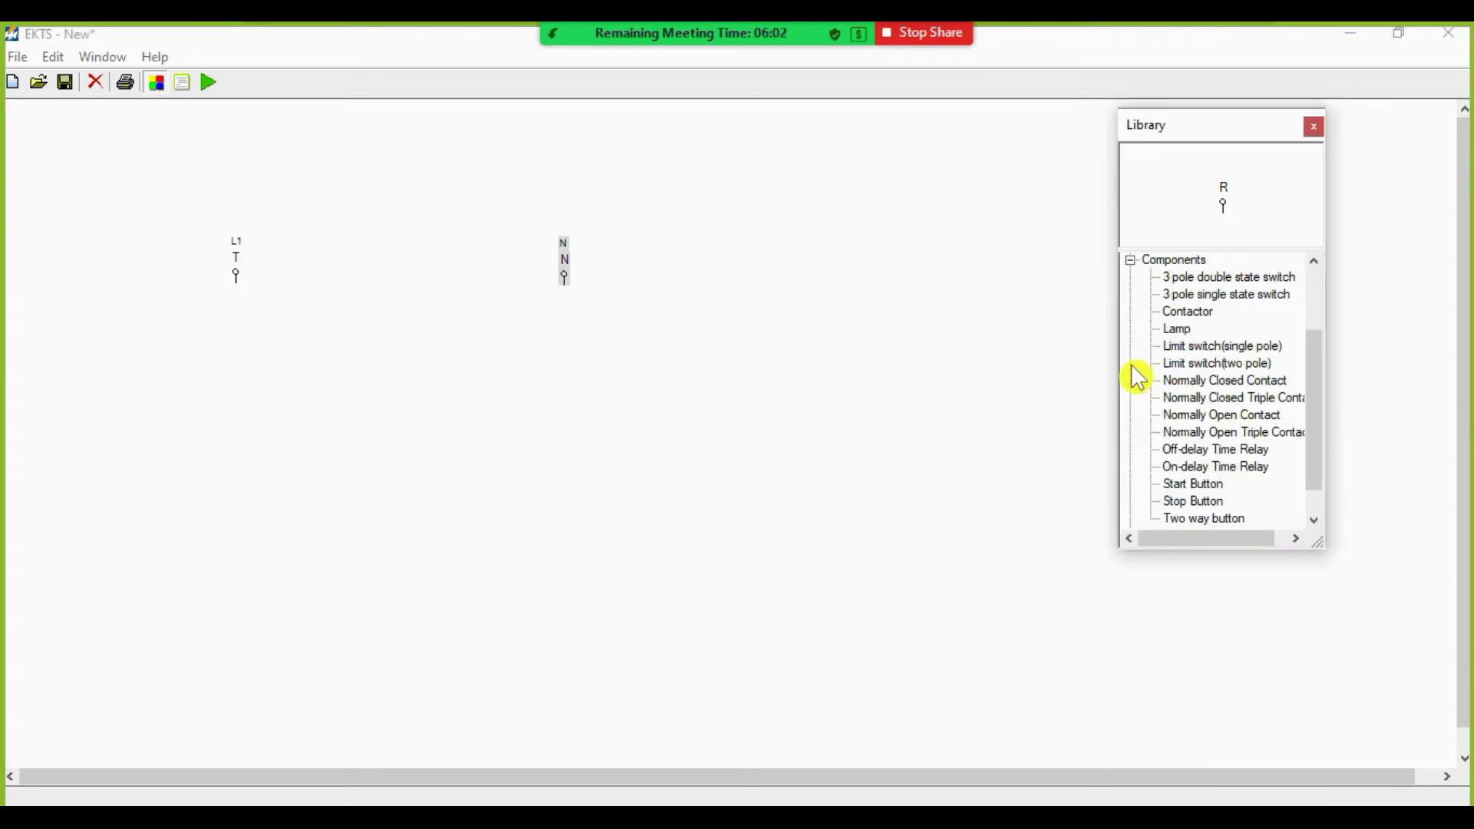
pyautogui.moveTo(1316, 361)
pyautogui.mouseDown()
pyautogui.moveTo(1320, 298)
pyautogui.moveTo(1320, 341)
pyautogui.mouseUp()
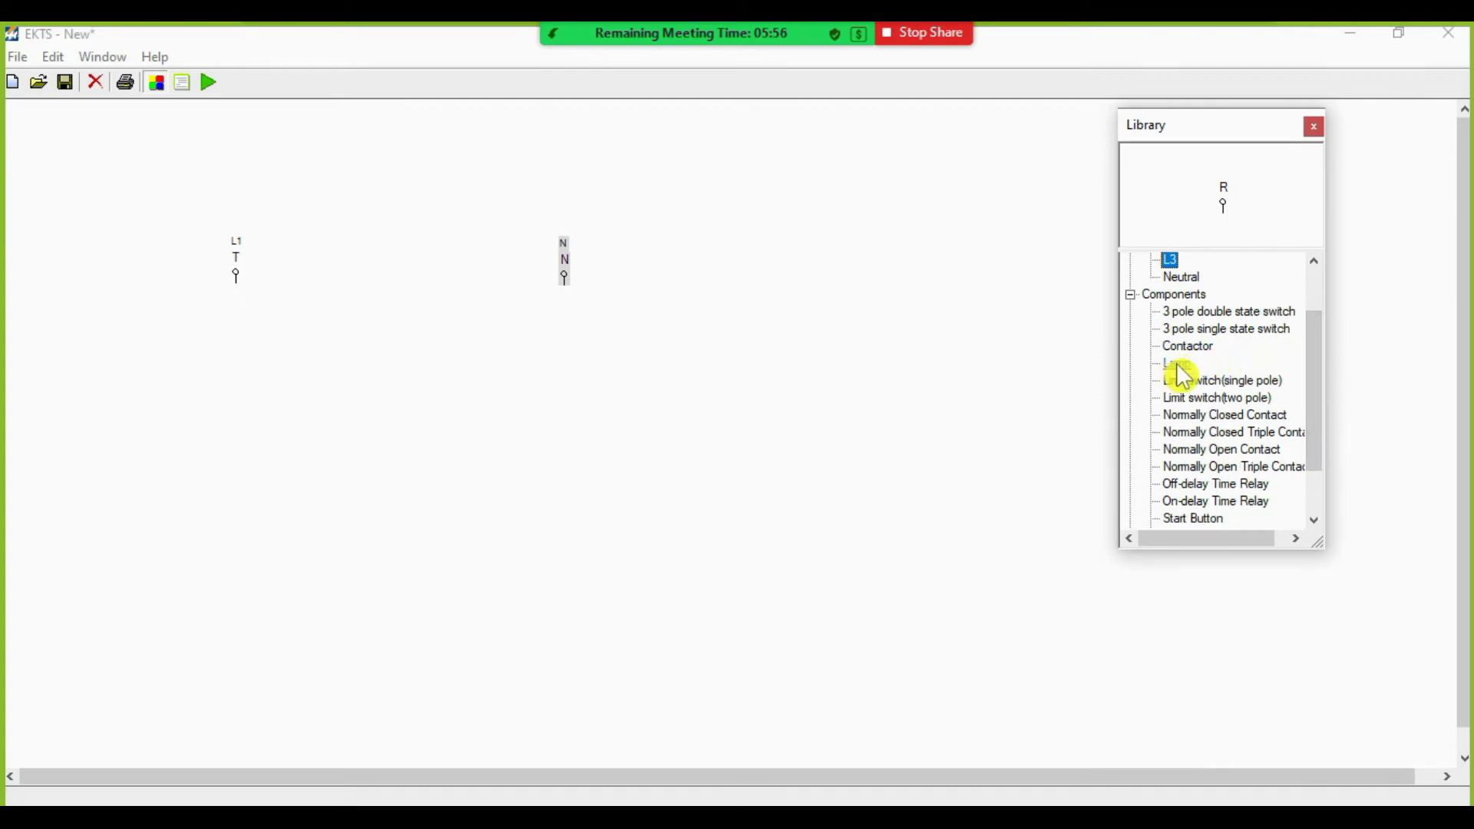
pyautogui.click(1179, 366)
pyautogui.doubleClick(1181, 369)
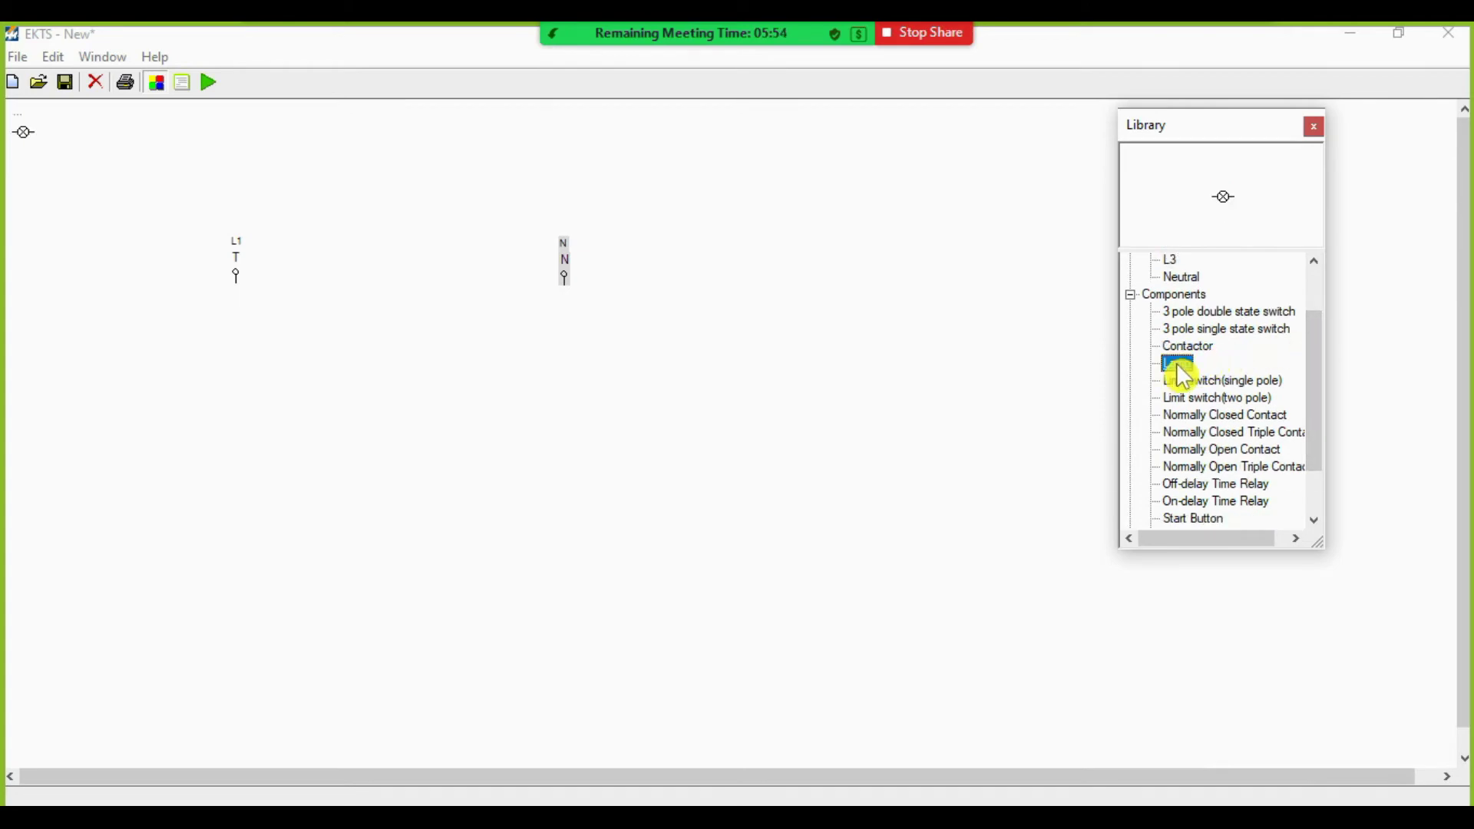
pyautogui.click(19, 141)
pyautogui.moveTo(91, 170); pyautogui.dragTo(463, 300)
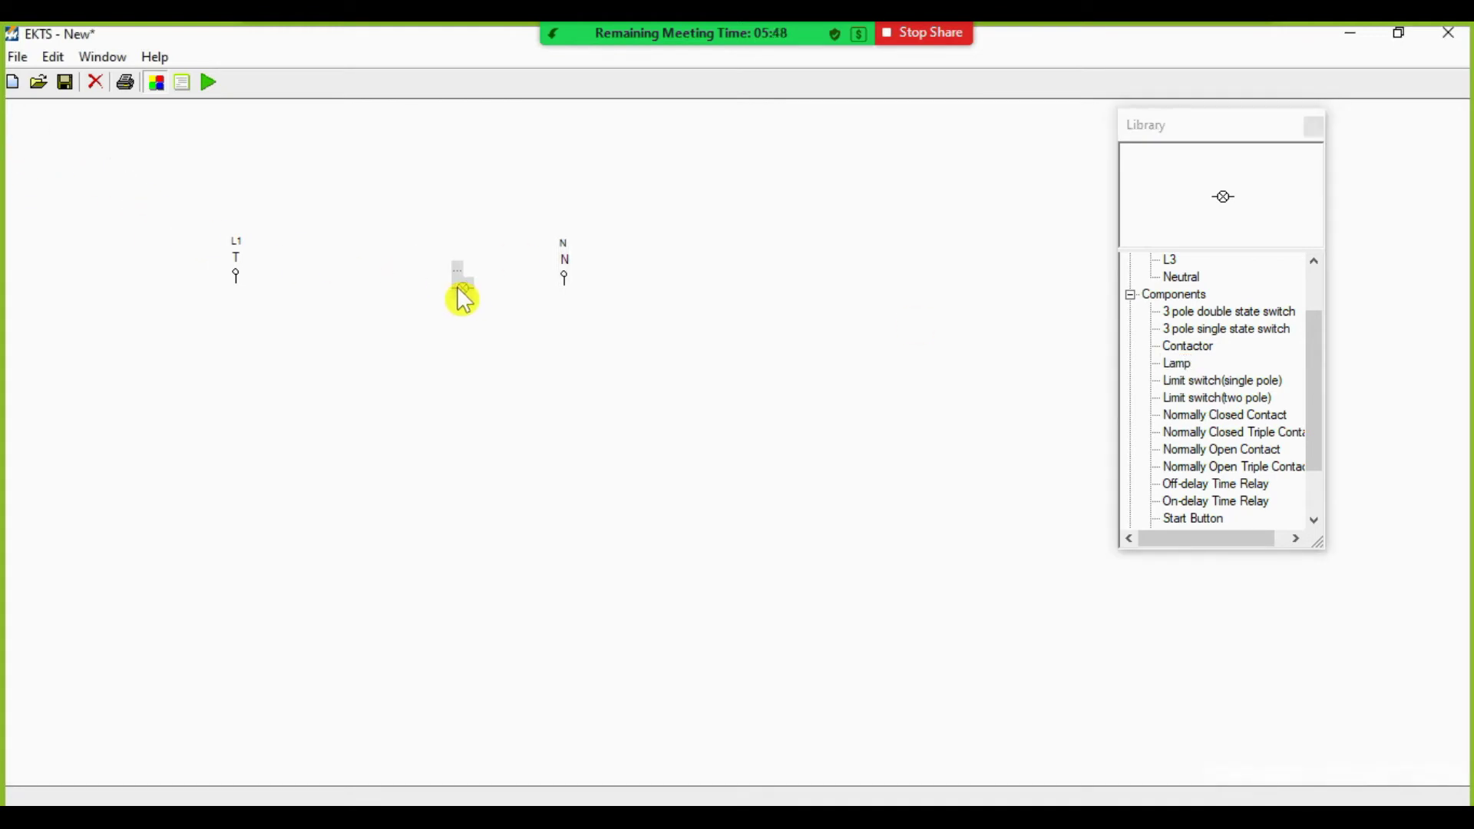
pyautogui.click(1183, 364)
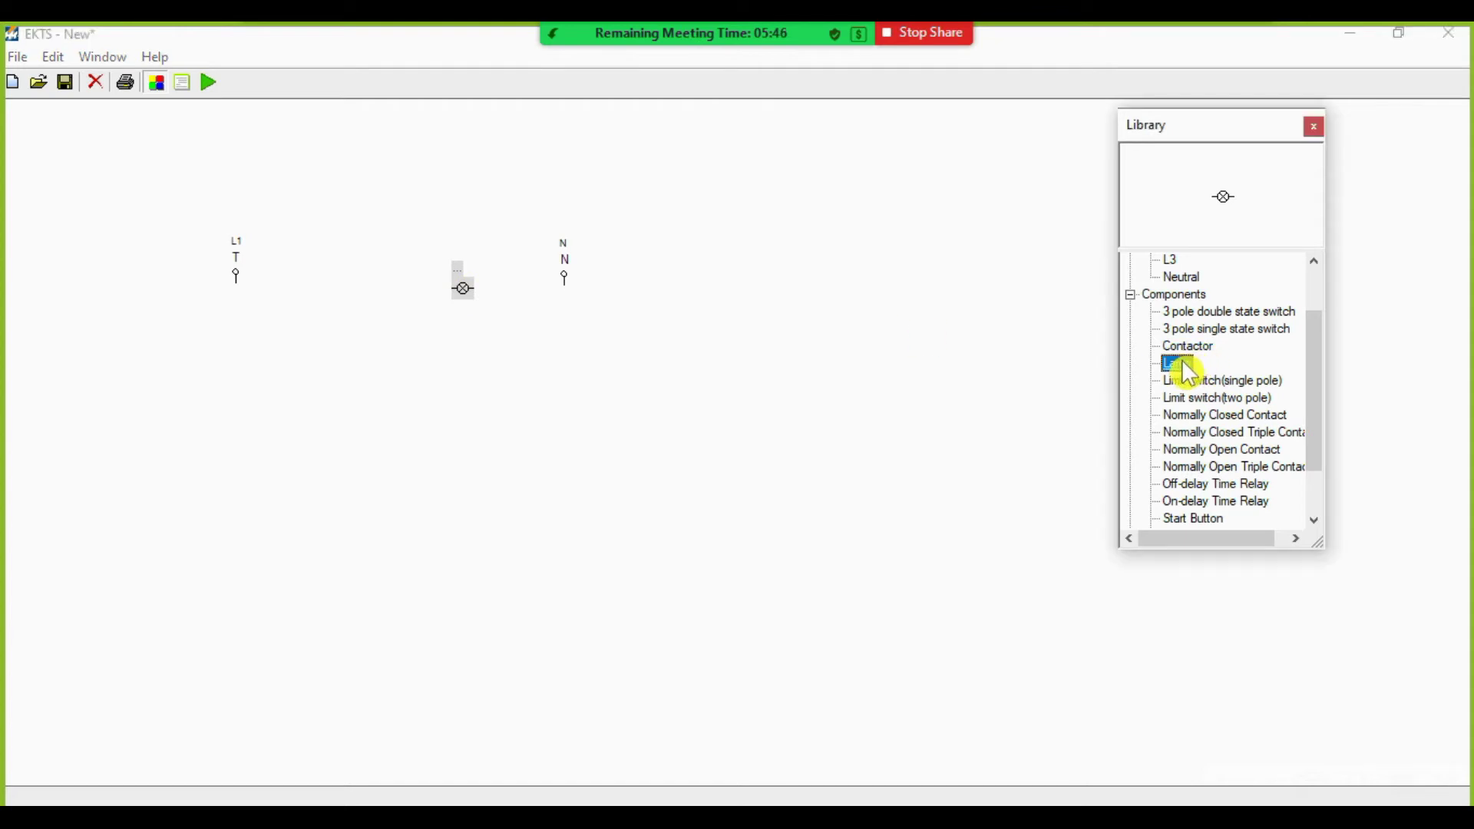
pyautogui.doubleClick(1183, 365)
pyautogui.moveTo(27, 142); pyautogui.dragTo(465, 405)
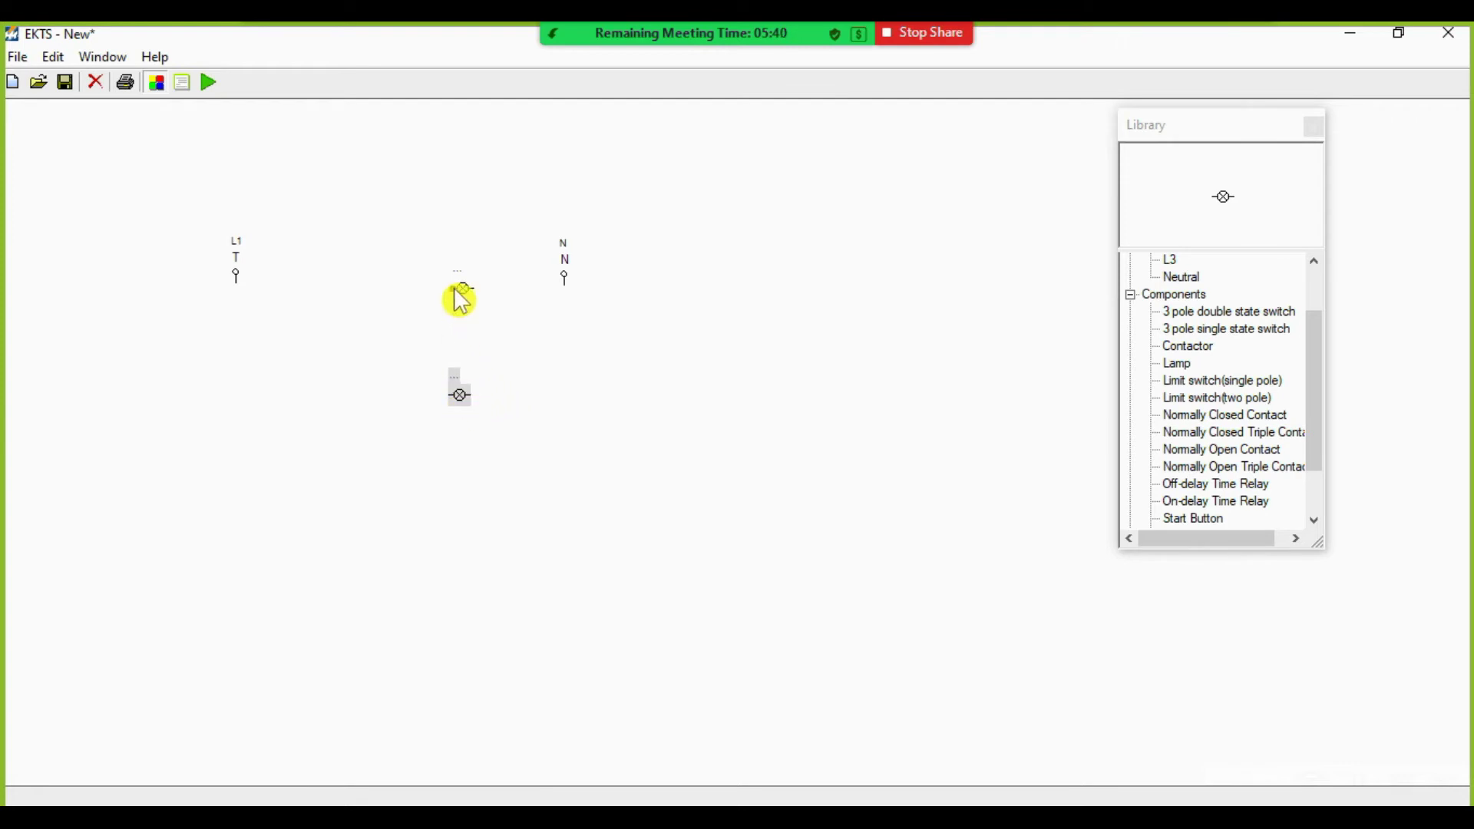
# Label the upper lamp LAMP1 and the lower lamp LAMP2
pyautogui.doubleClick(461, 288)
pyautogui.write('l1')
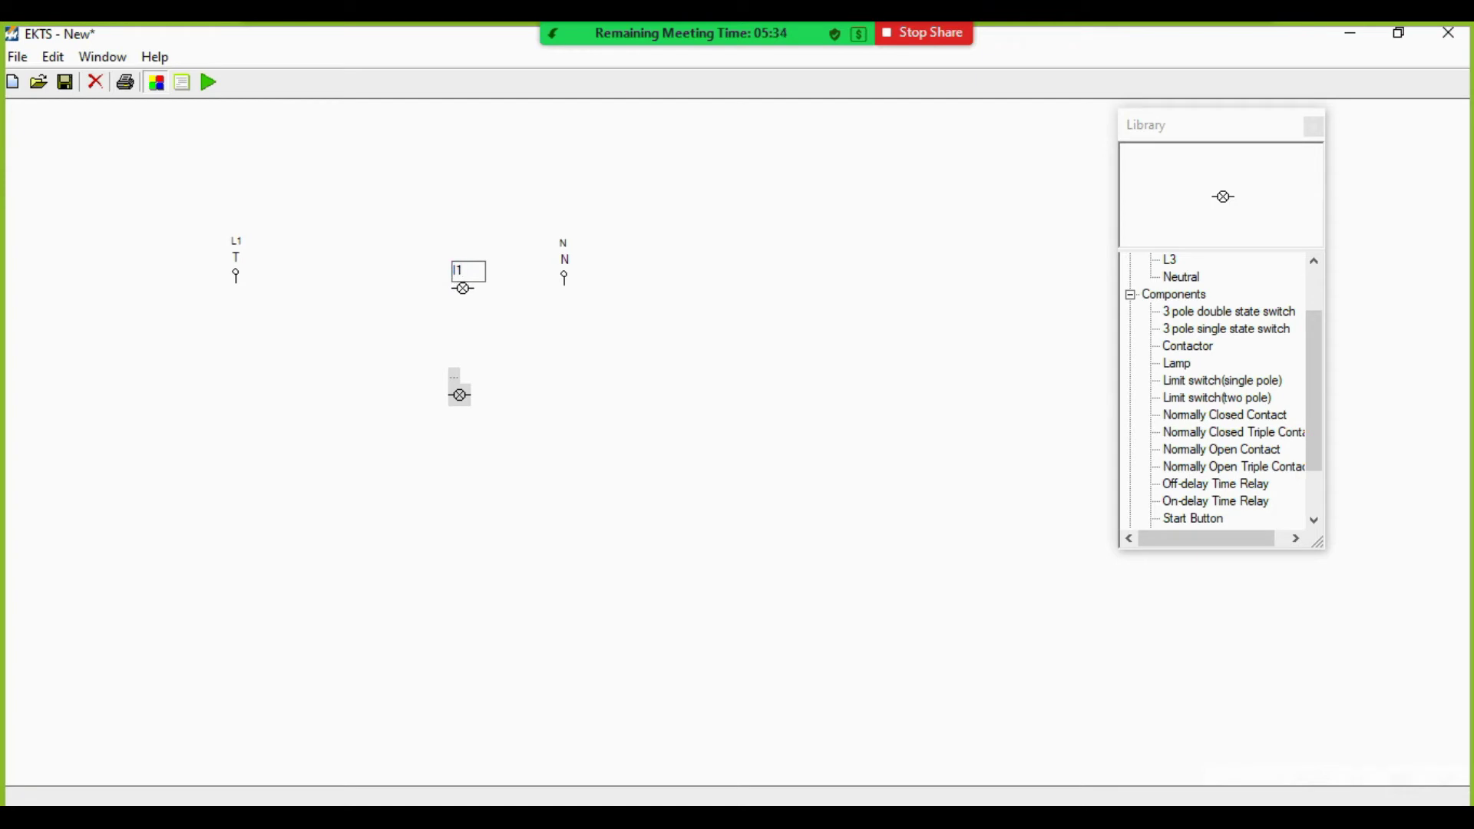
pyautogui.press('BackSpace')
pyautogui.press('BackSpace')
pyautogui.write('lamp')
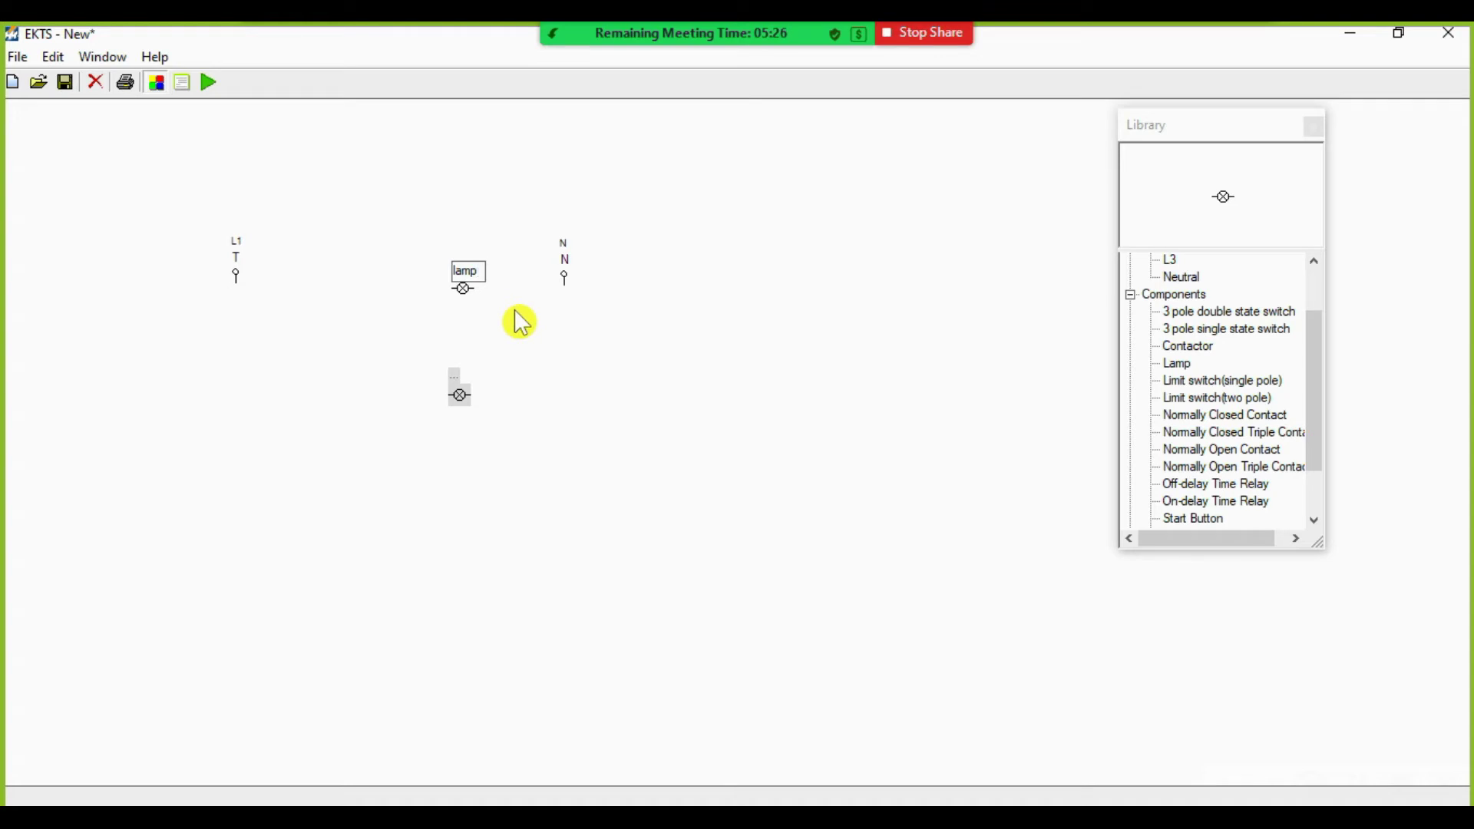
pyautogui.write('1')
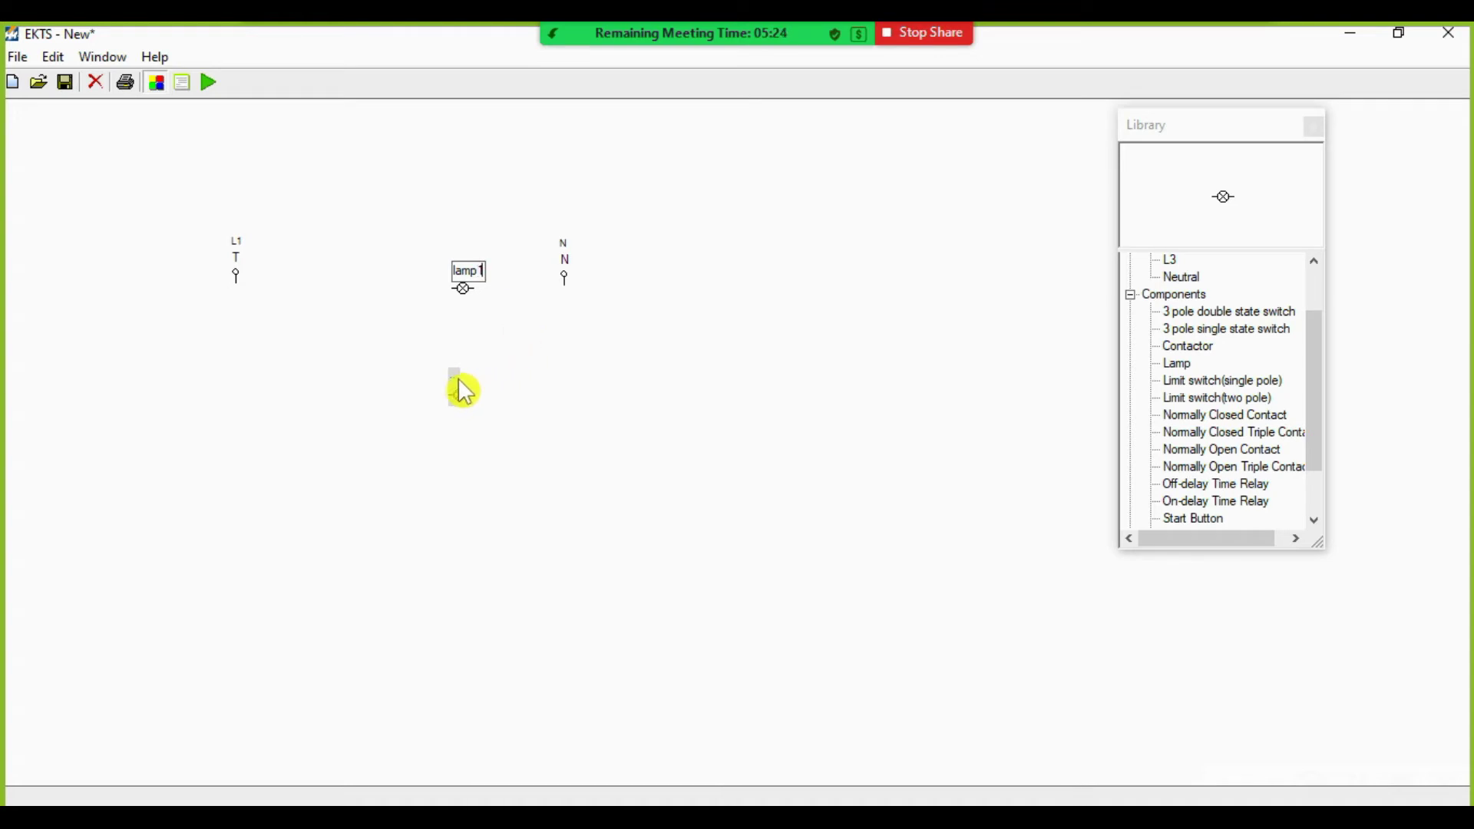
pyautogui.press('Return')
pyautogui.click(461, 390)
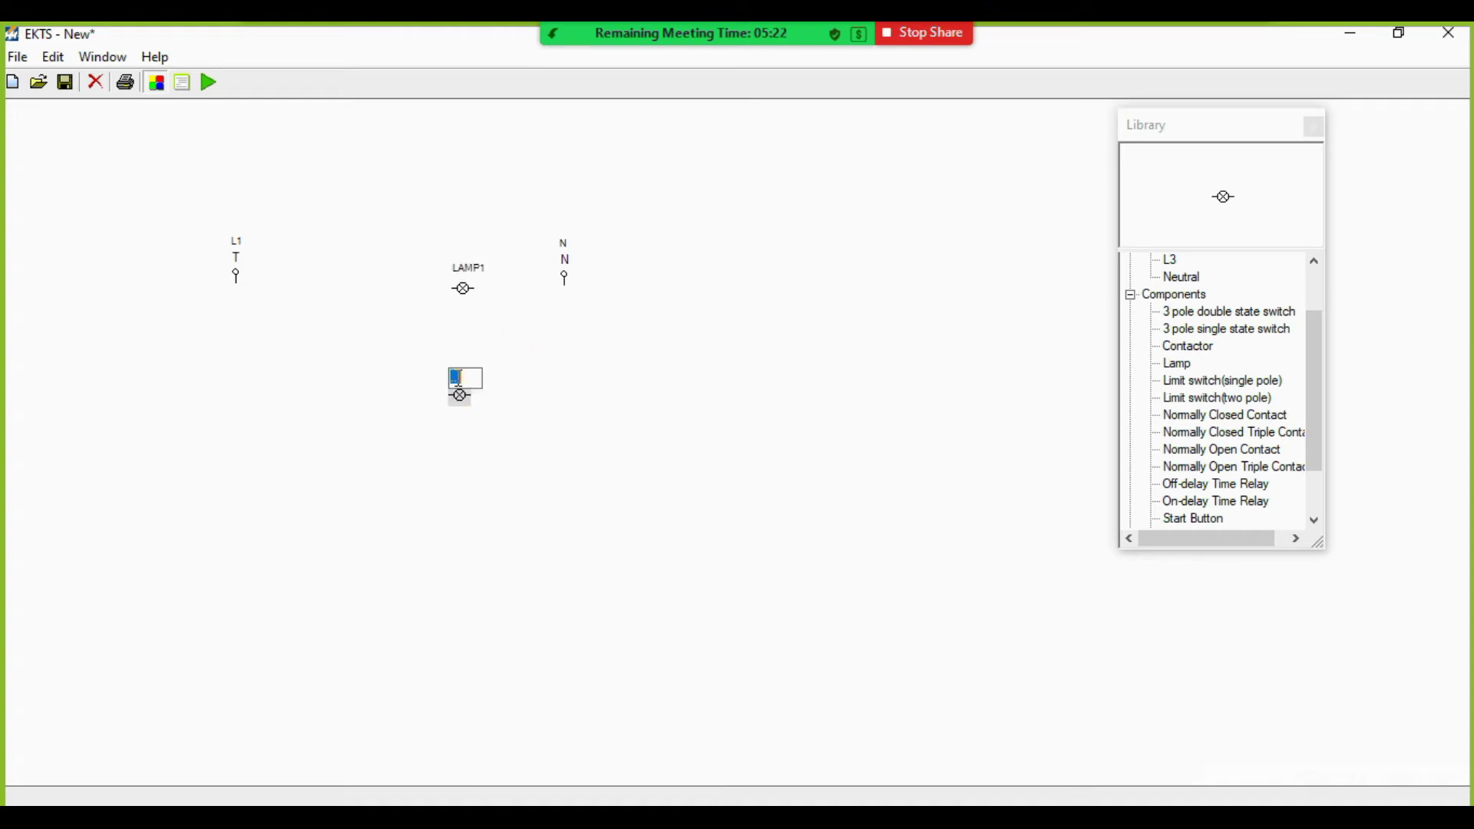
pyautogui.write('lamp2')
pyautogui.press('Return')
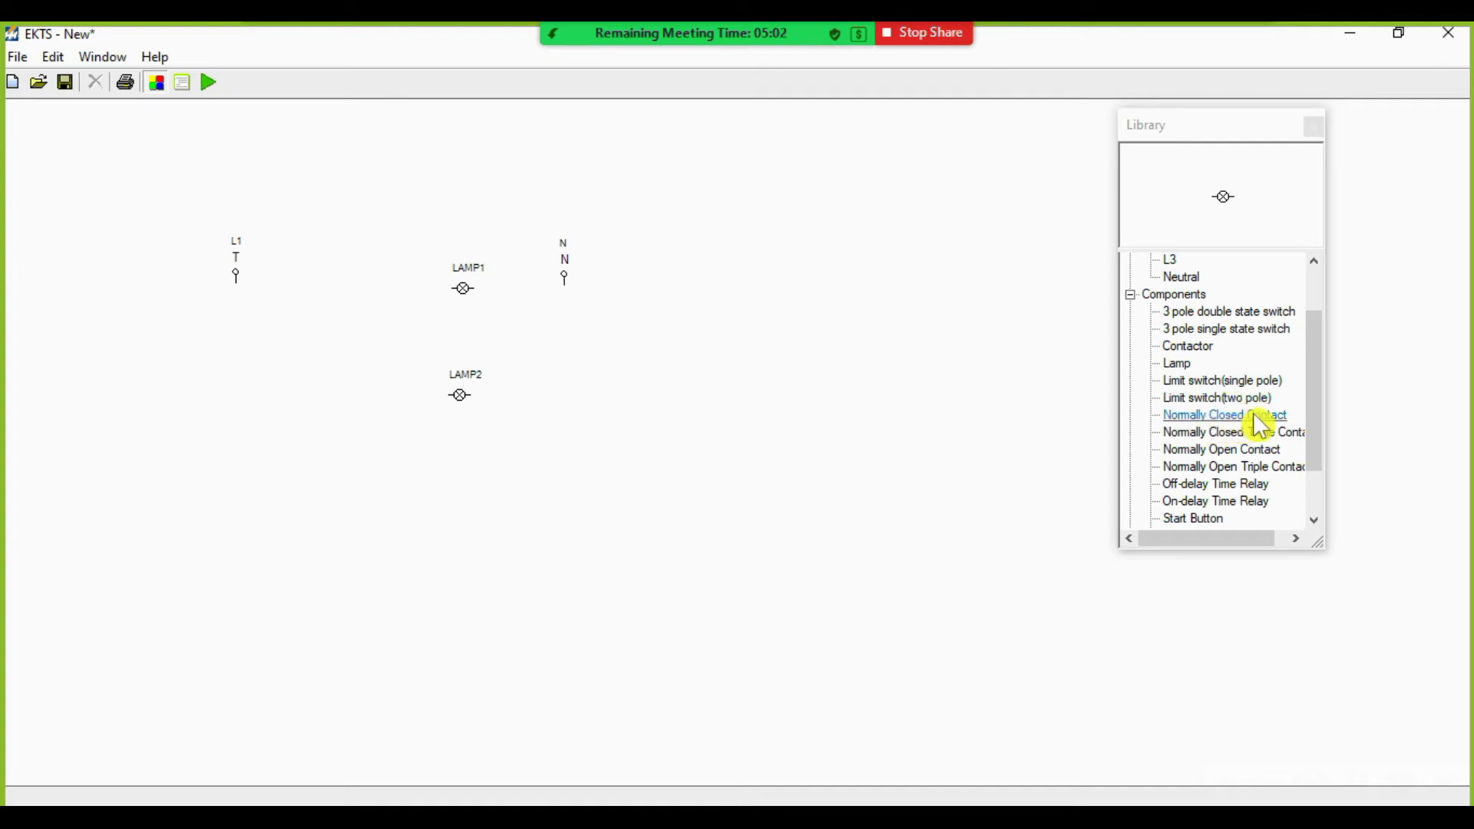
pyautogui.moveTo(1320, 411); pyautogui.dragTo(1324, 476)
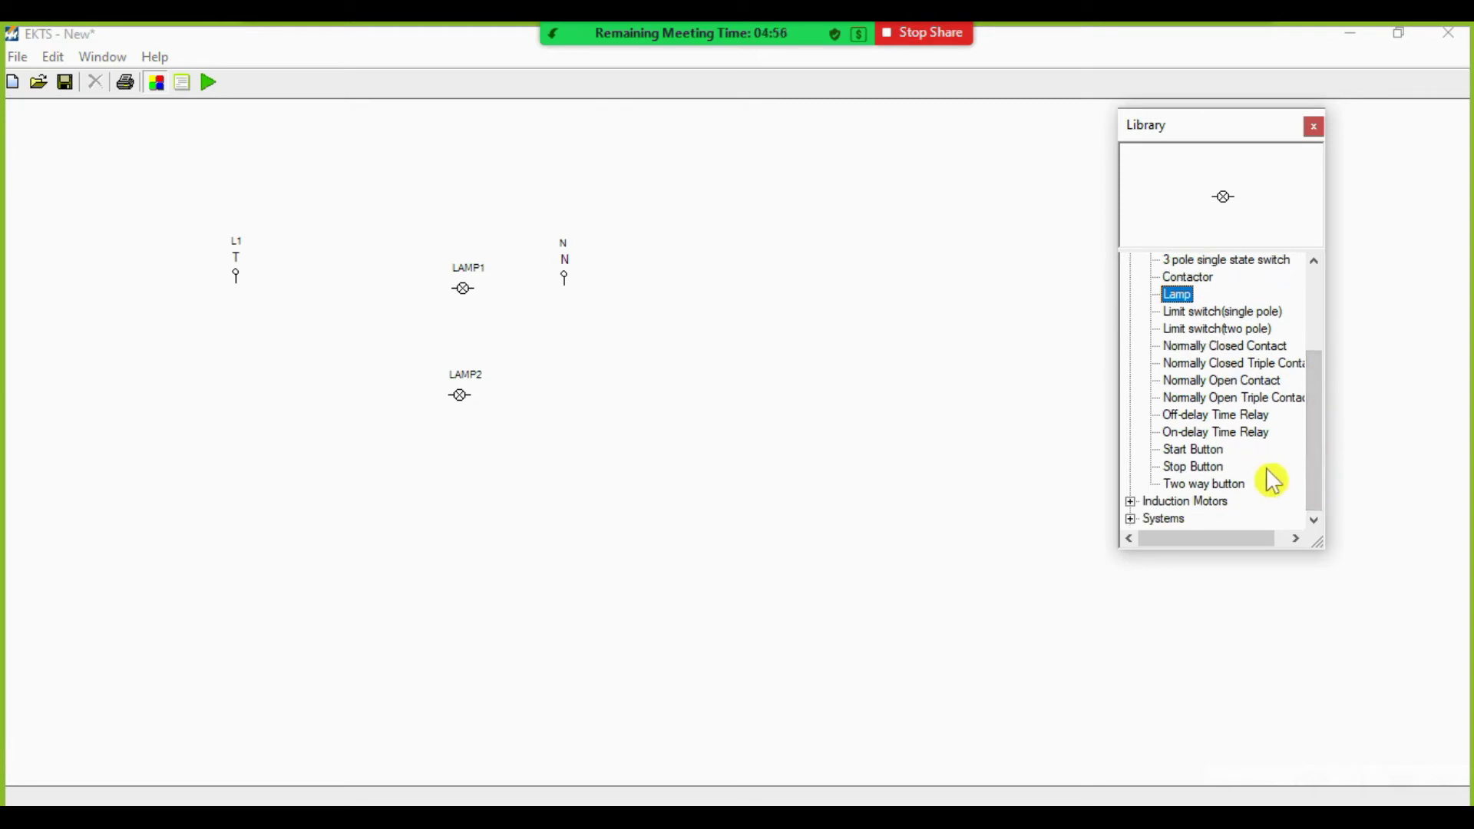
# Preview switch and contact components such as Two way button, Start Button and 3 pole switches
pyautogui.click(1229, 484)
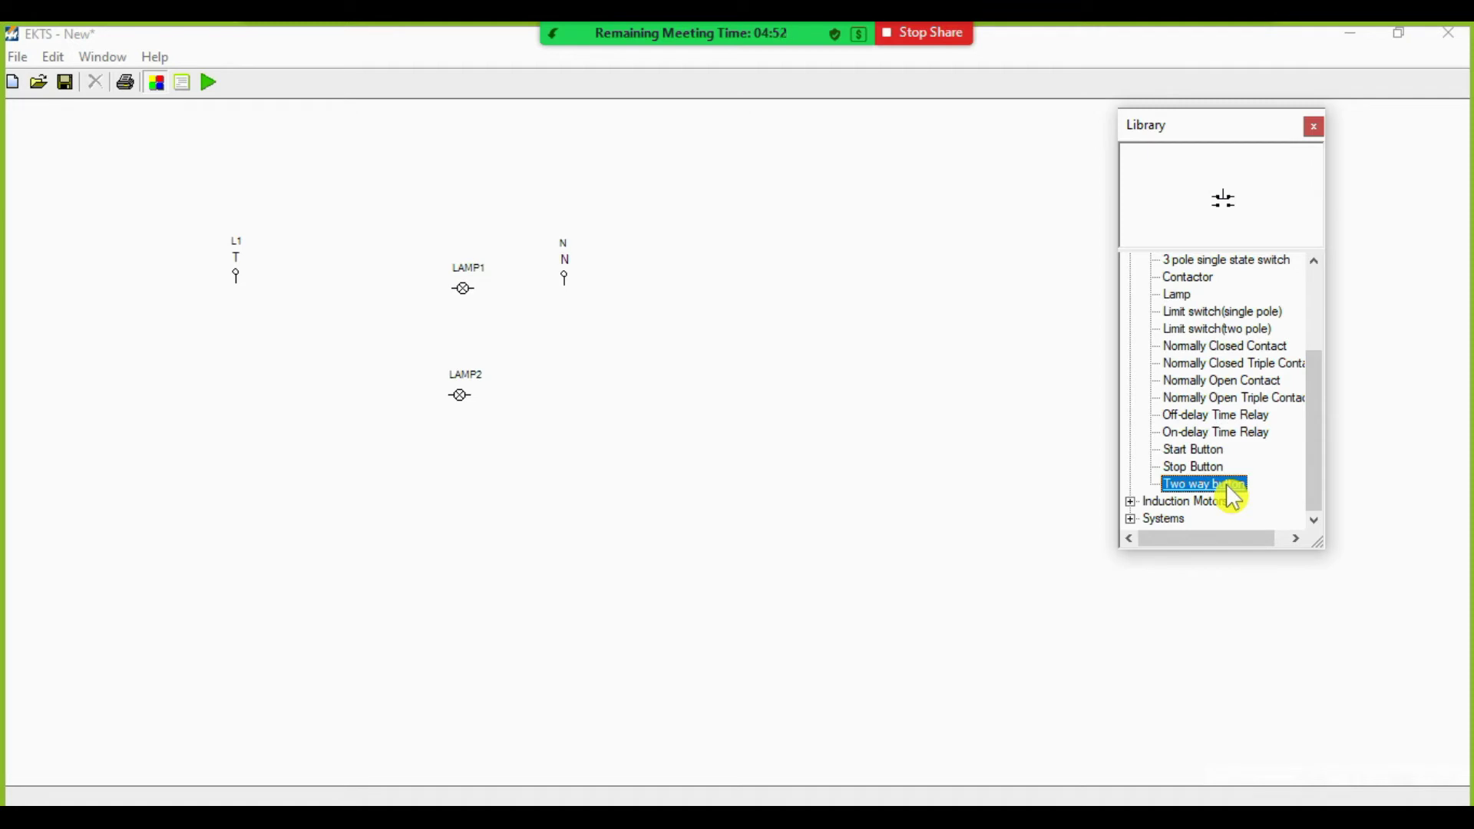
pyautogui.click(1204, 450)
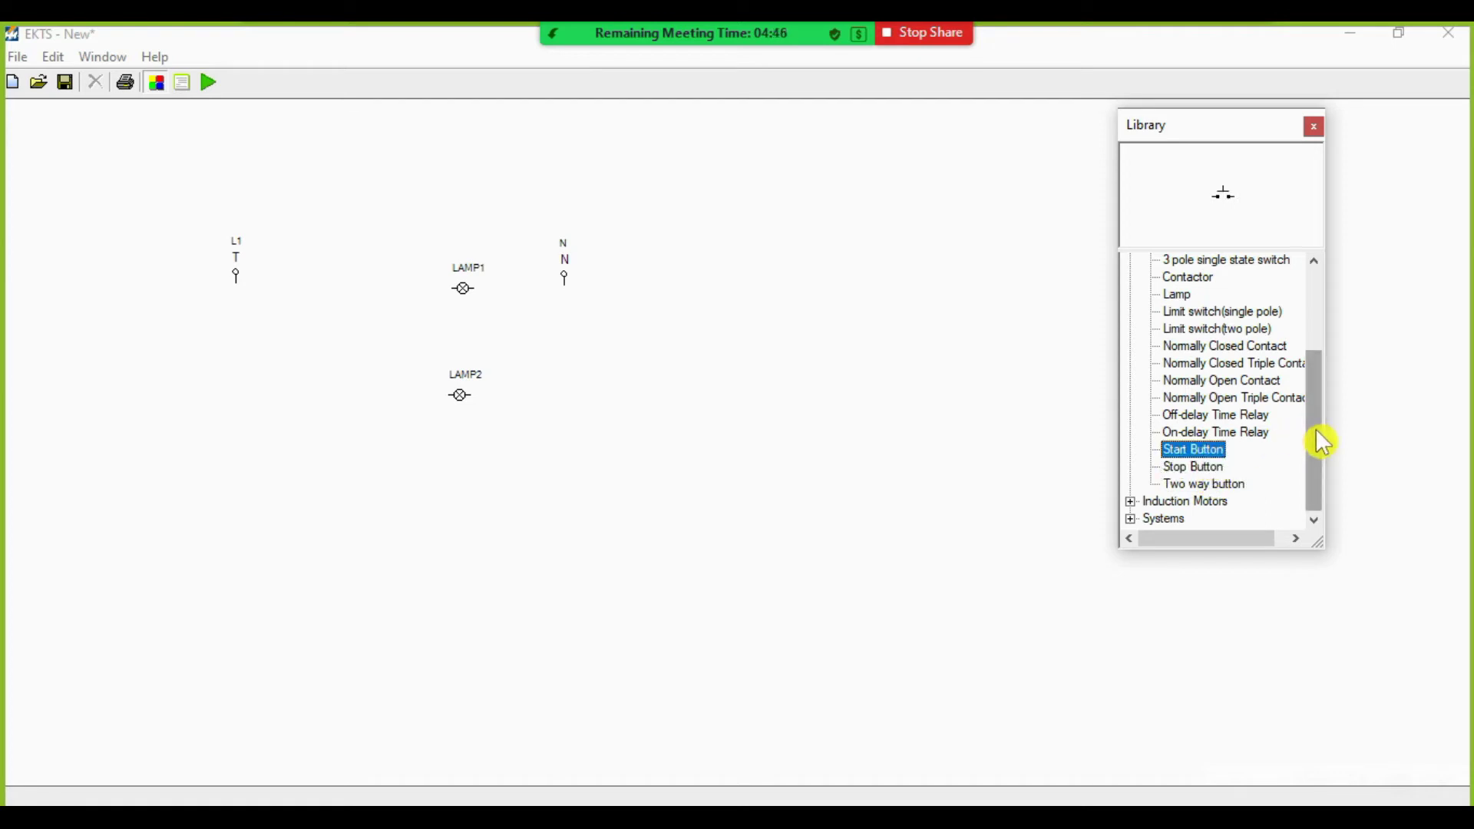
pyautogui.moveTo(1322, 443); pyautogui.dragTo(1319, 406)
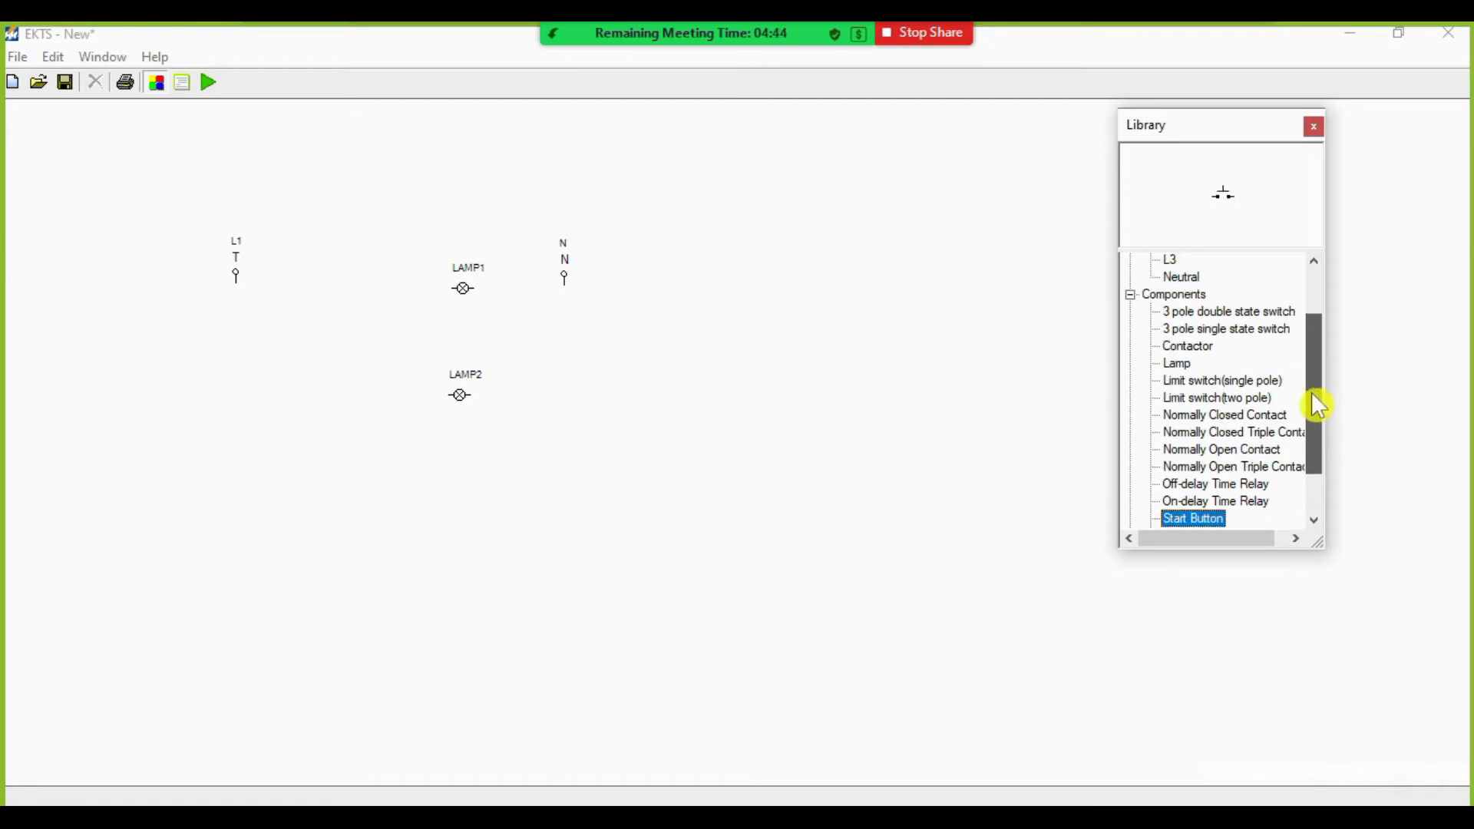
pyautogui.click(1223, 381)
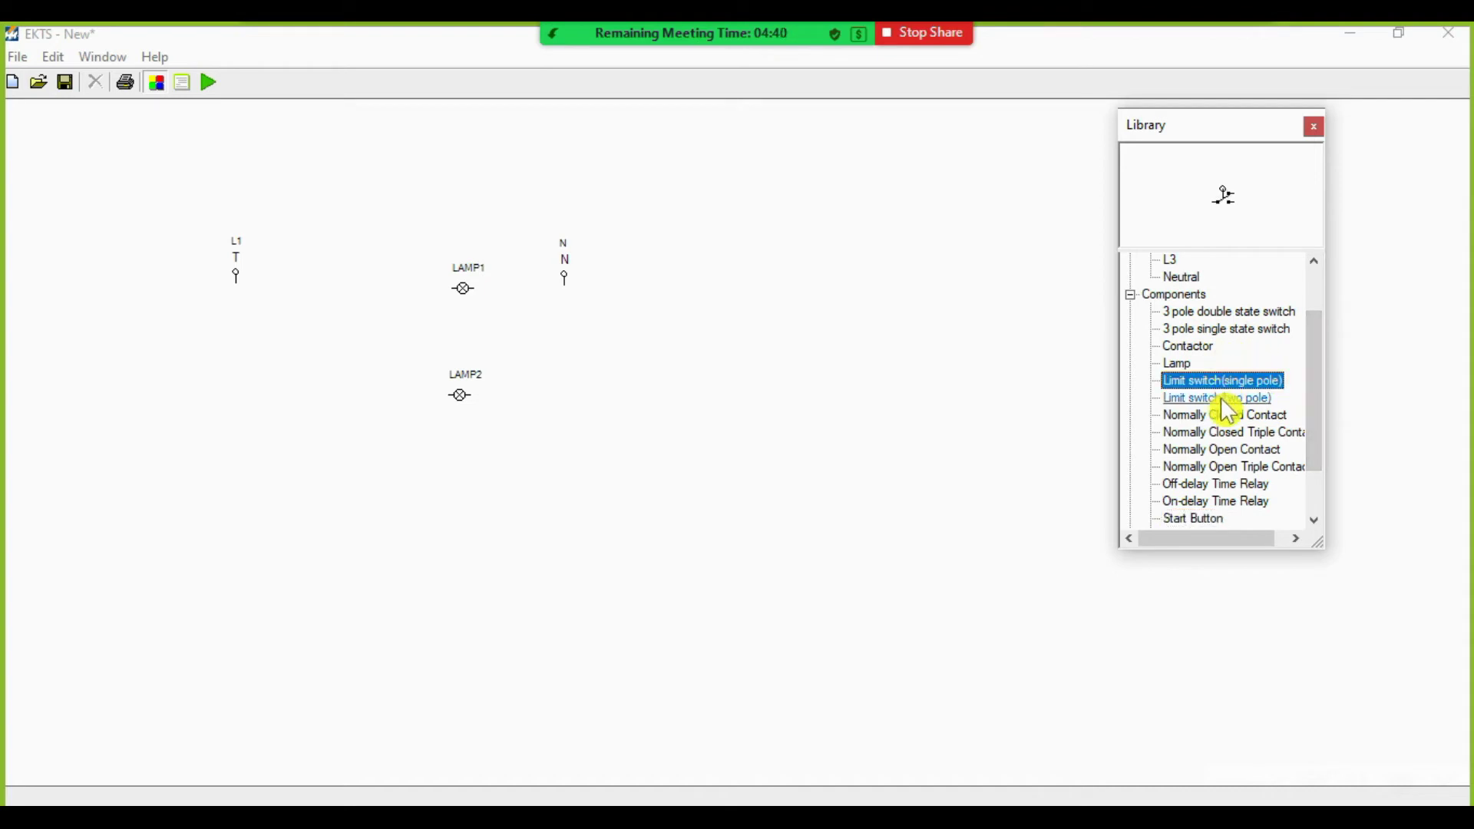
pyautogui.click(1232, 415)
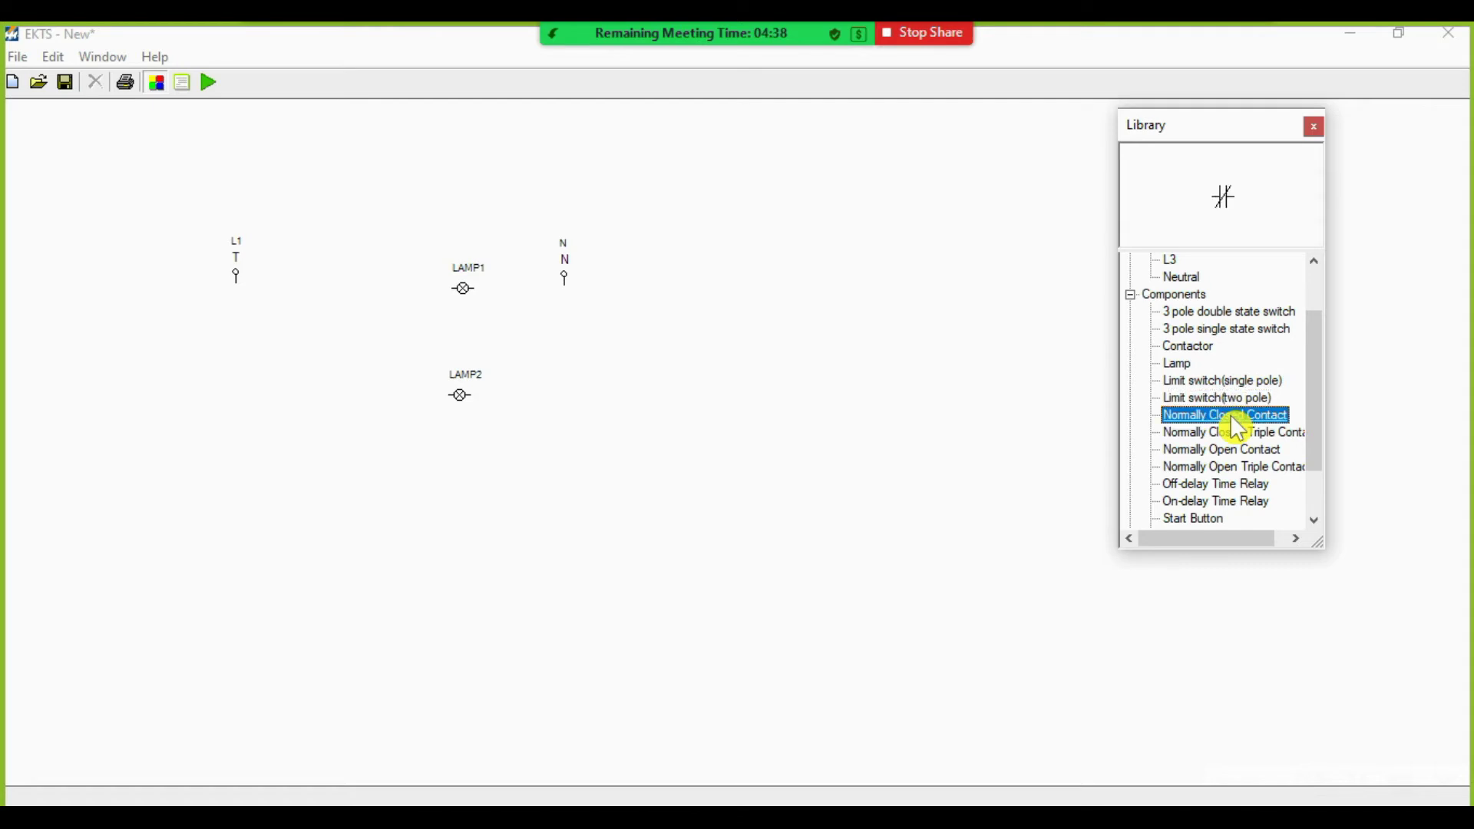
pyautogui.click(1233, 432)
pyautogui.click(1235, 482)
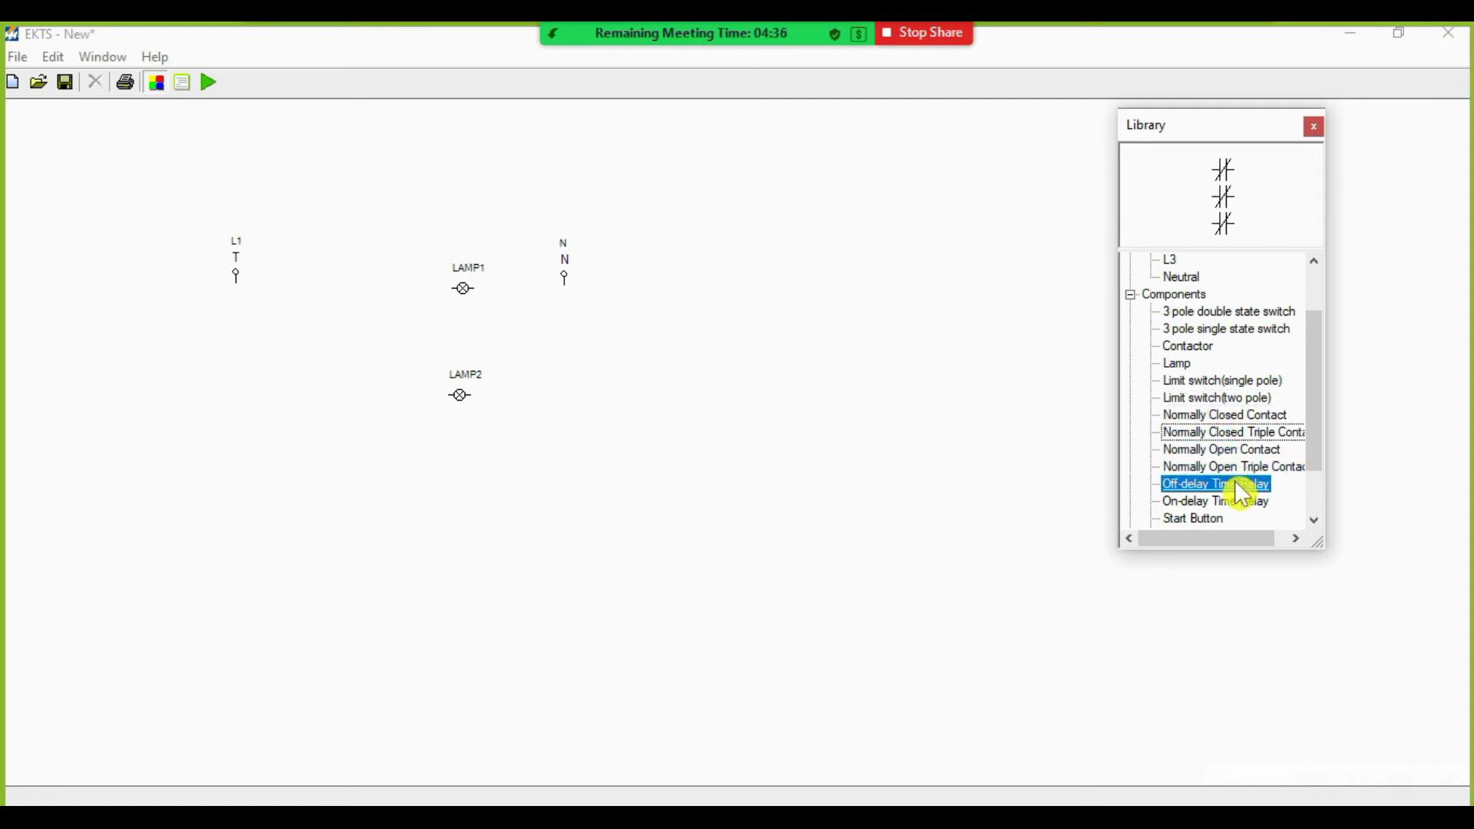
pyautogui.click(1227, 331)
pyautogui.click(1221, 311)
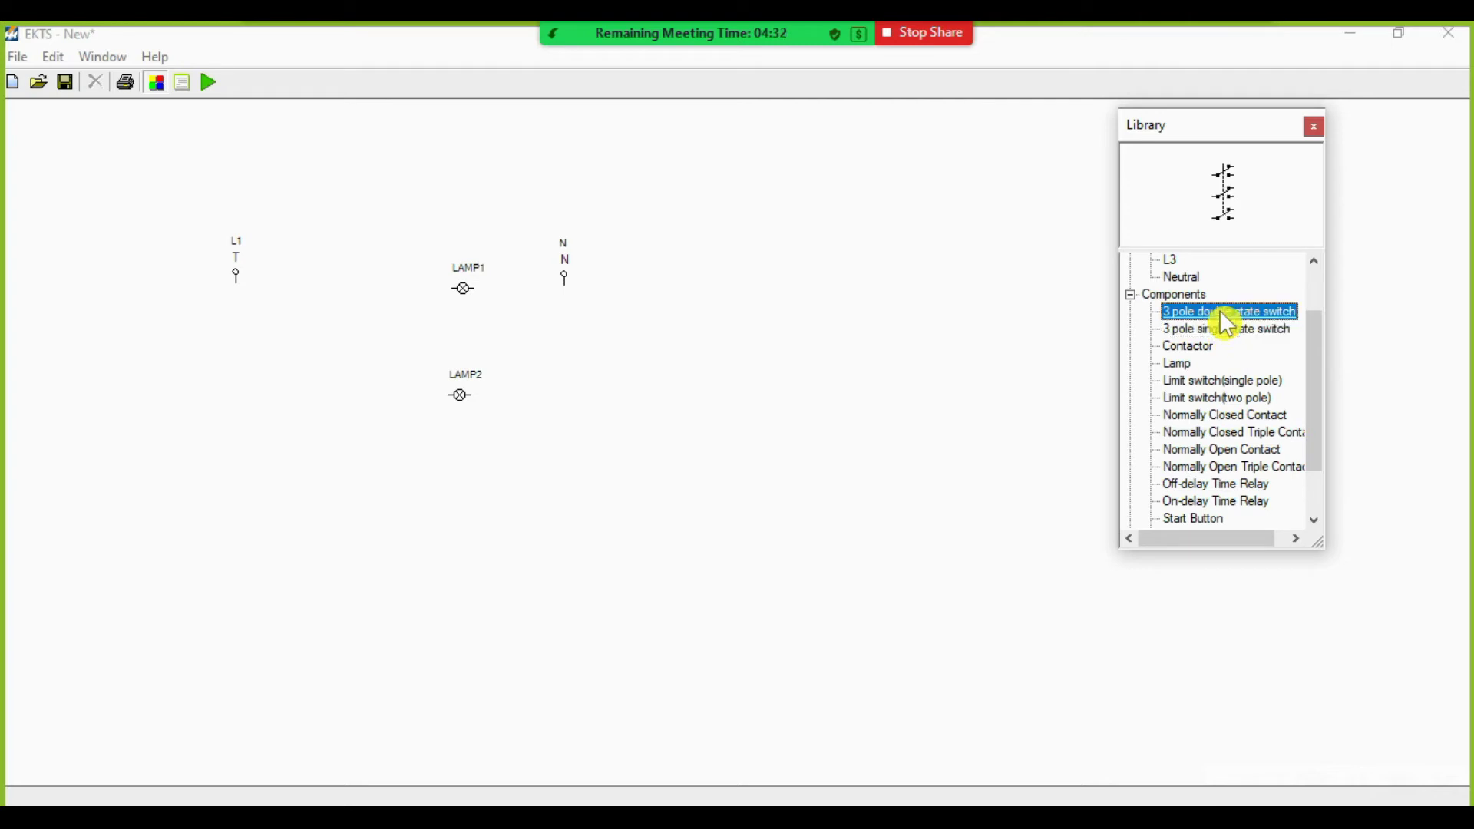
pyautogui.moveTo(1311, 342); pyautogui.dragTo(1325, 457)
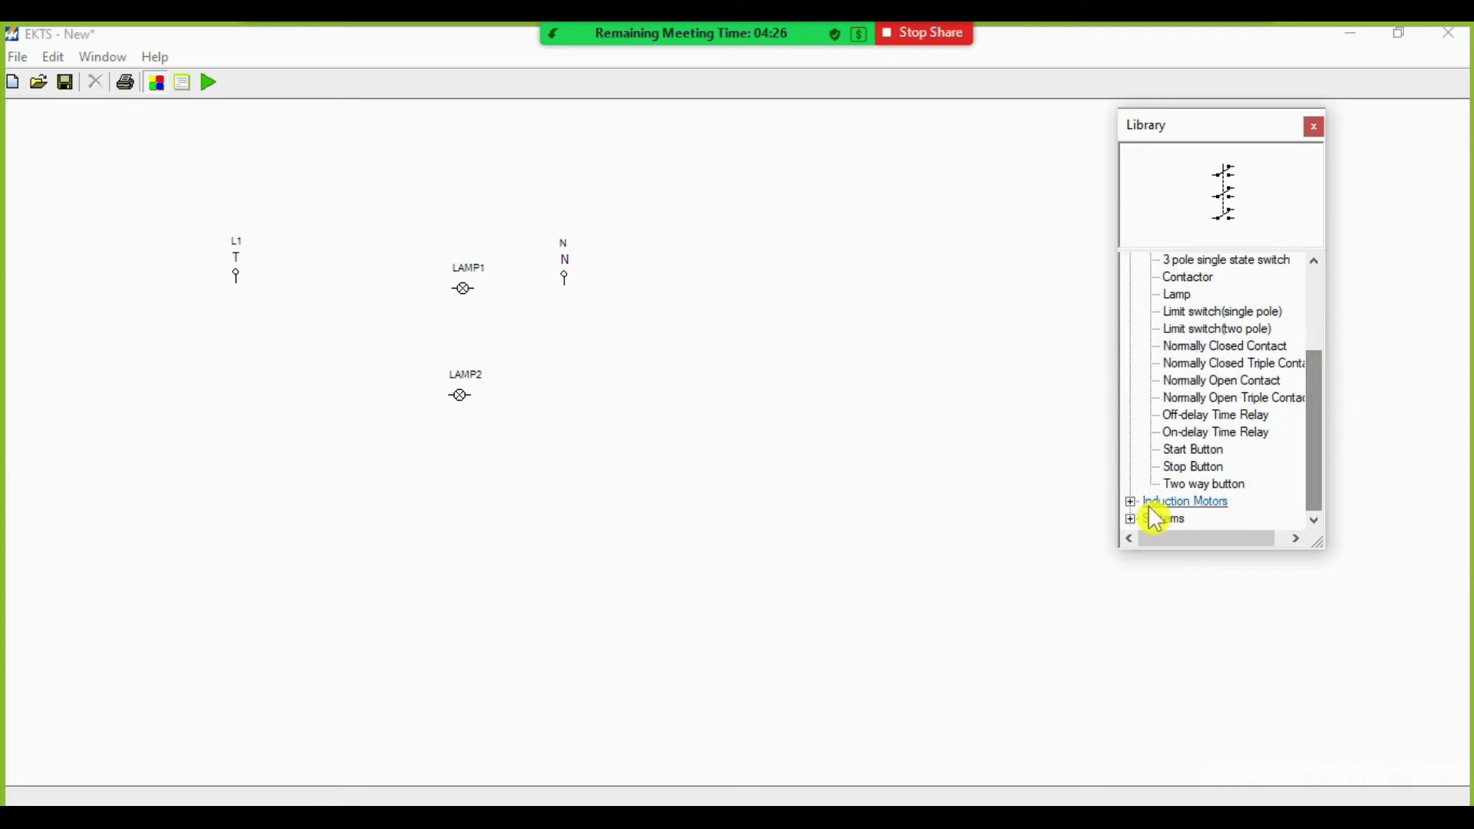
# Expand Induction Motors and Systems, compare the limit switches, and select Limit switch(single pole)
pyautogui.click(1131, 503)
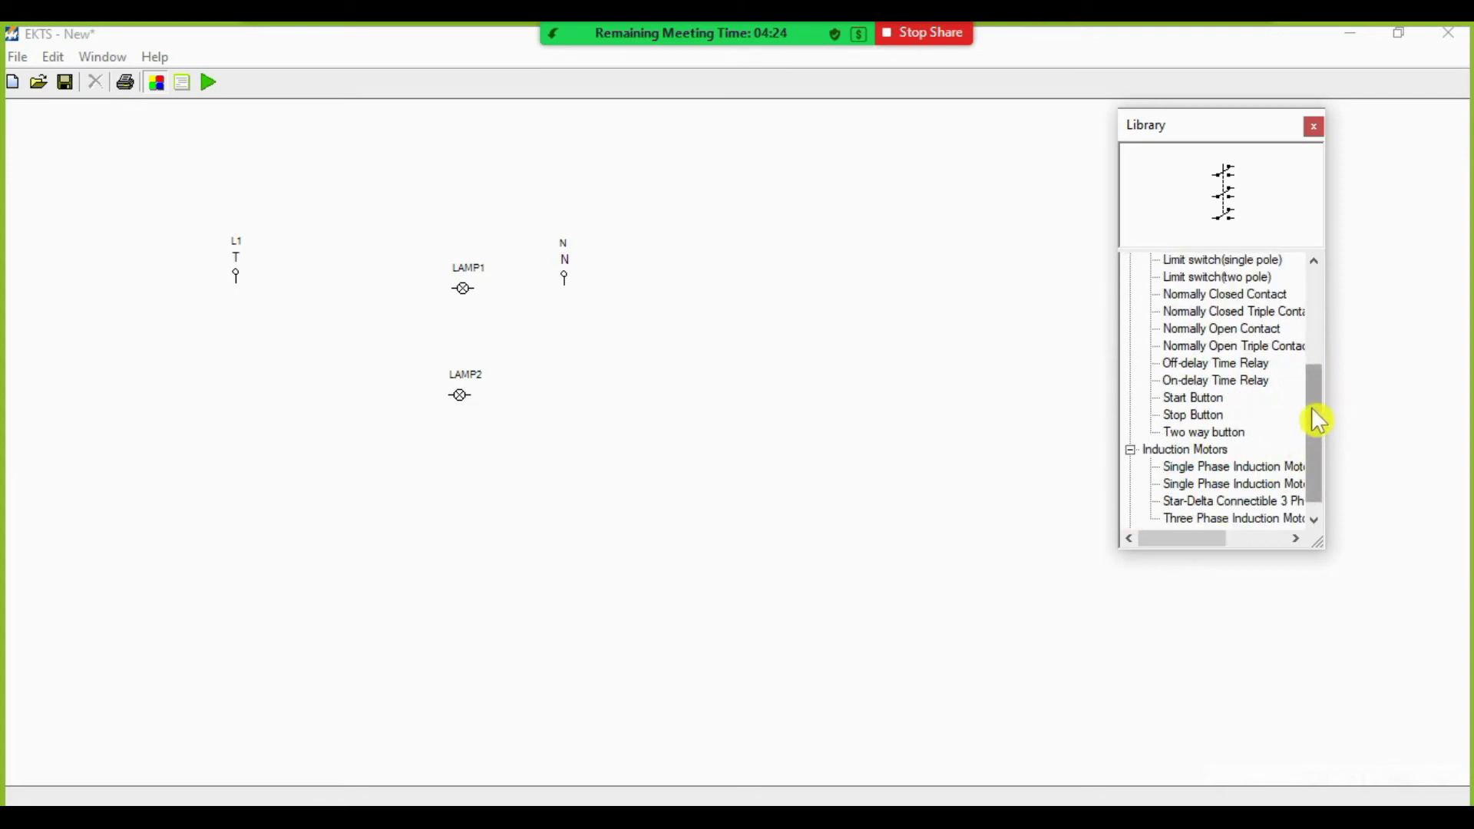
pyautogui.moveTo(1312, 414); pyautogui.dragTo(1316, 431)
pyautogui.click(1131, 520)
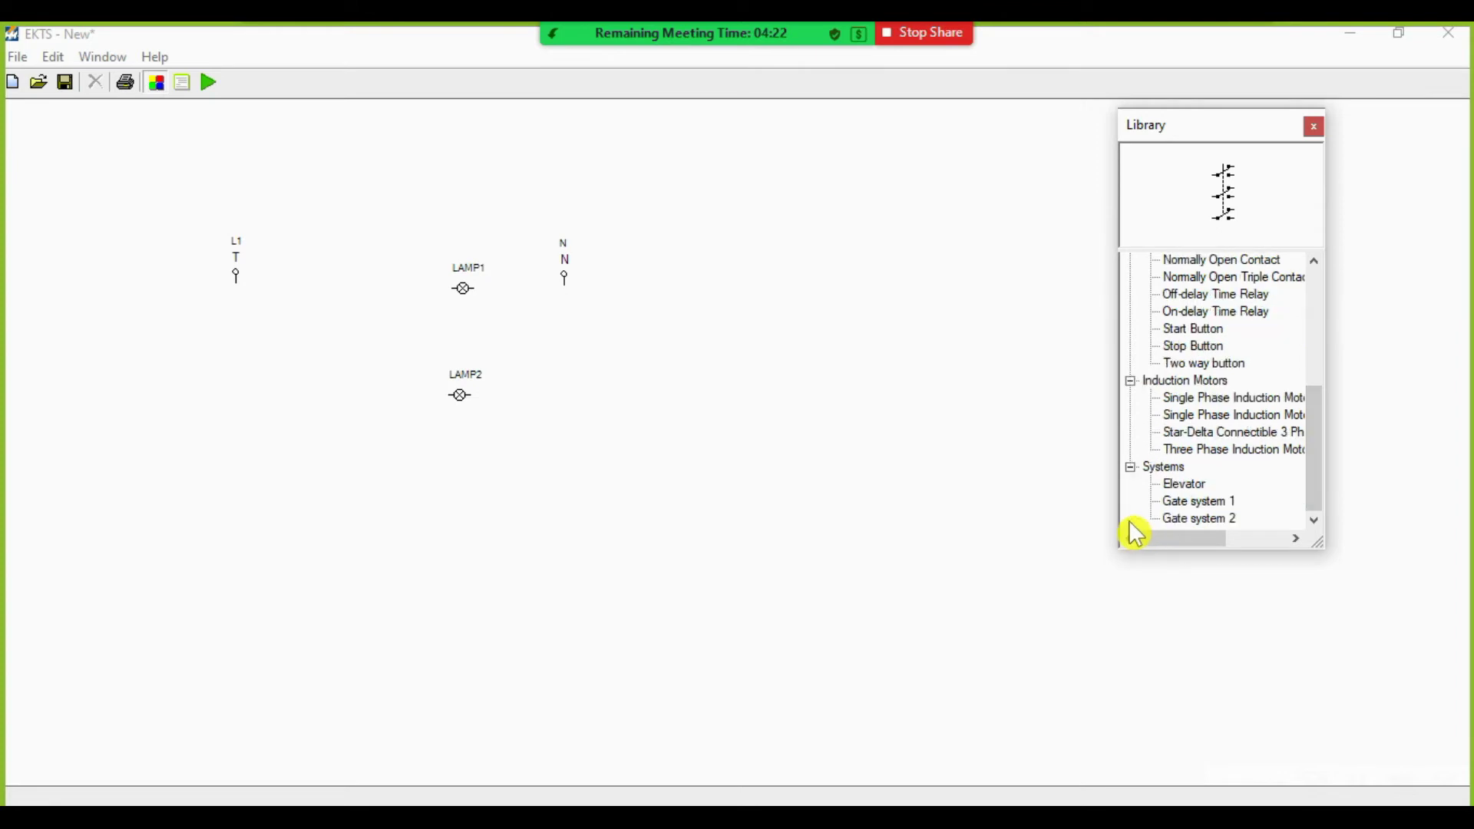
pyautogui.moveTo(1320, 494); pyautogui.dragTo(1310, 389)
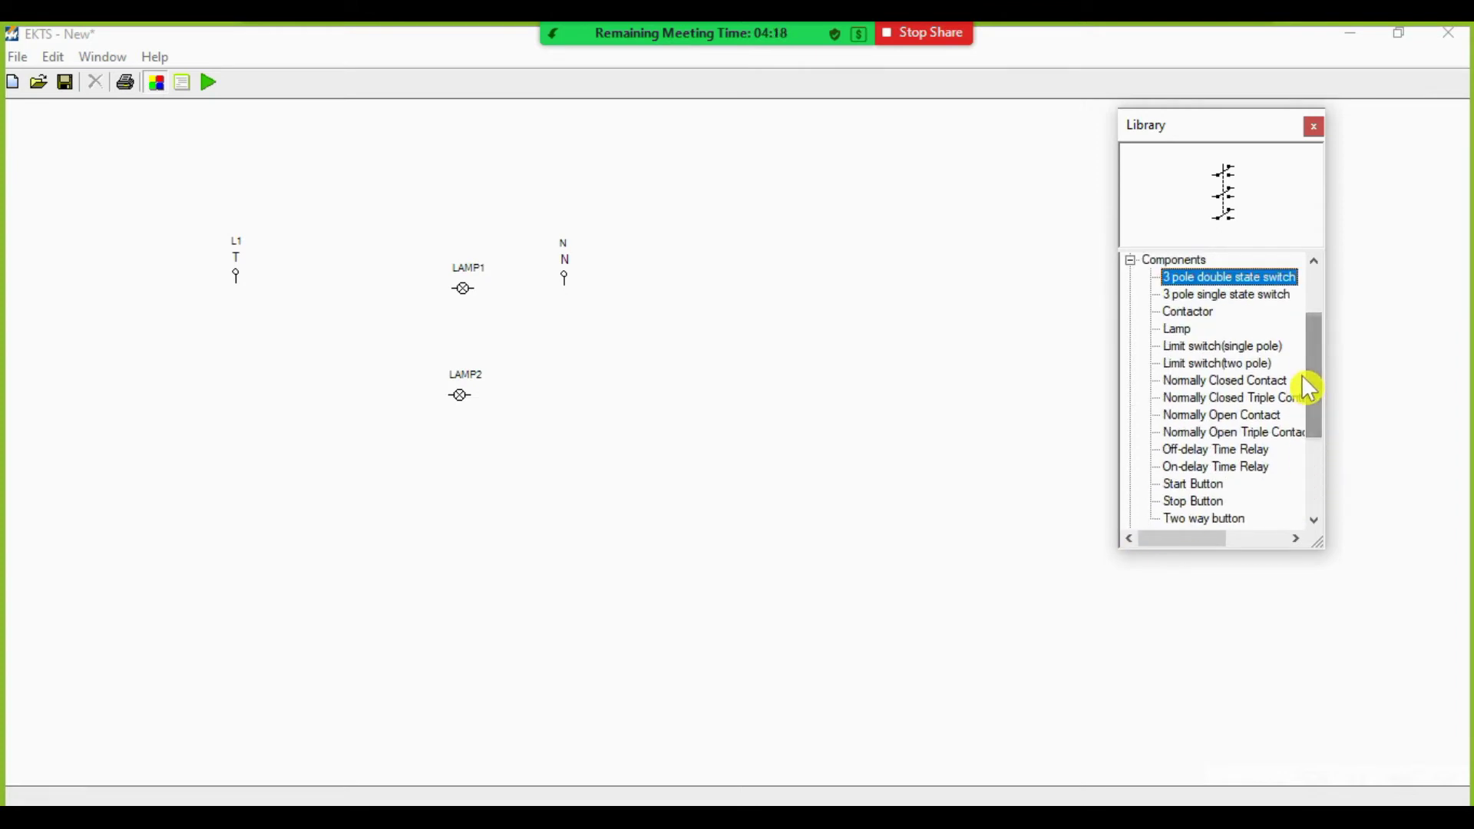
pyautogui.click(1199, 348)
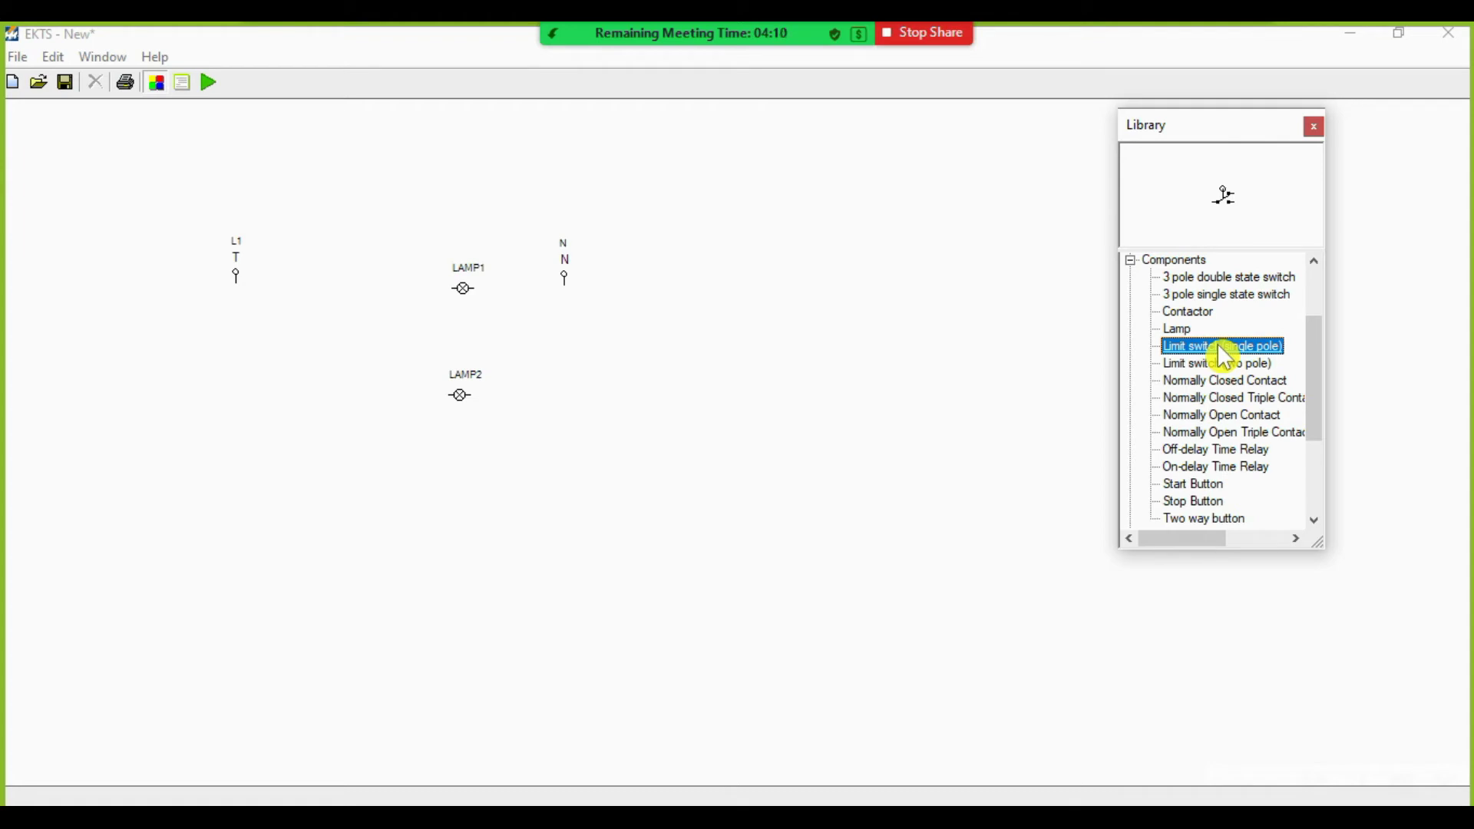
pyautogui.click(1217, 364)
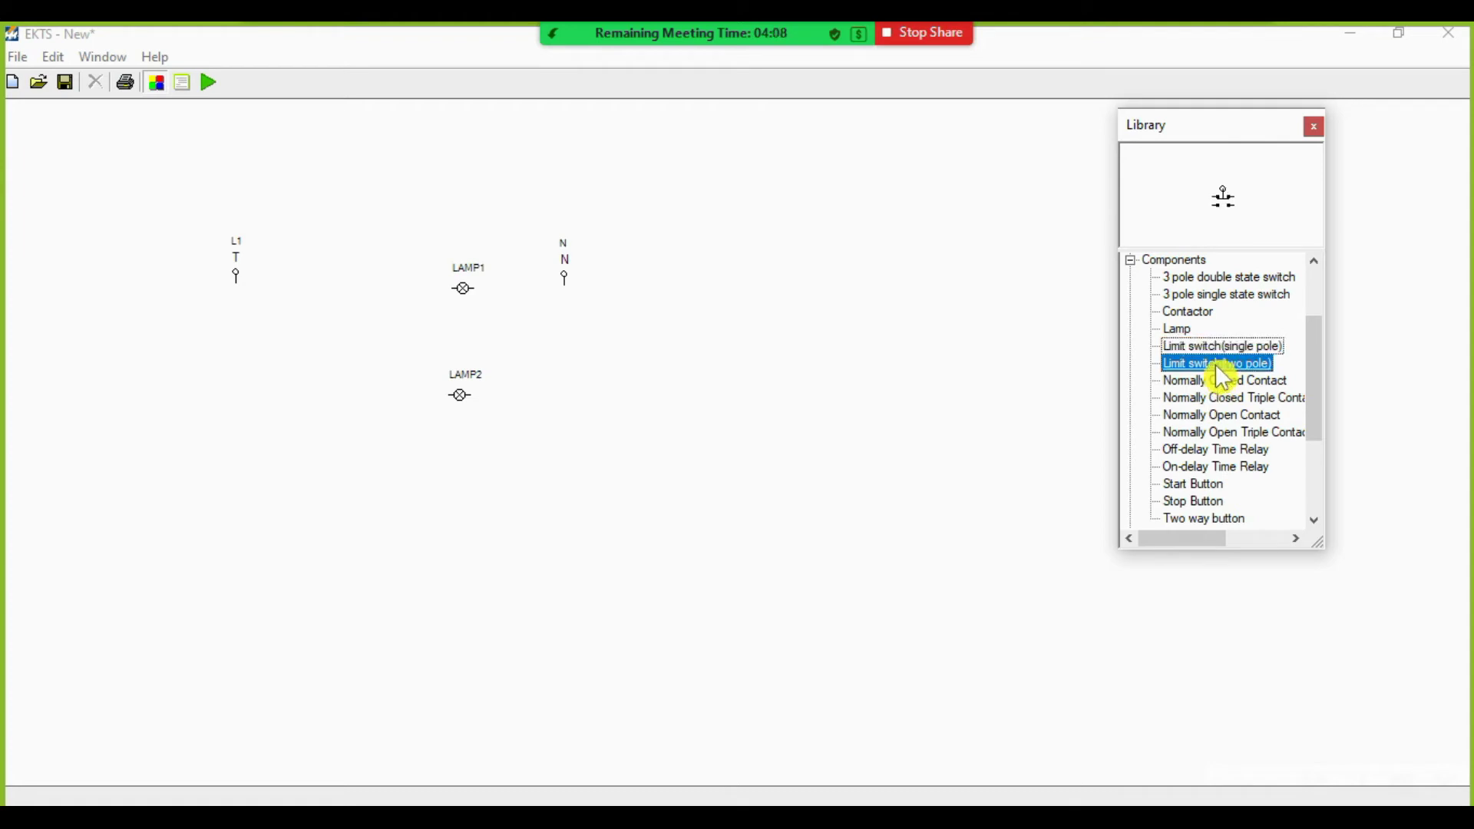
pyautogui.click(1212, 348)
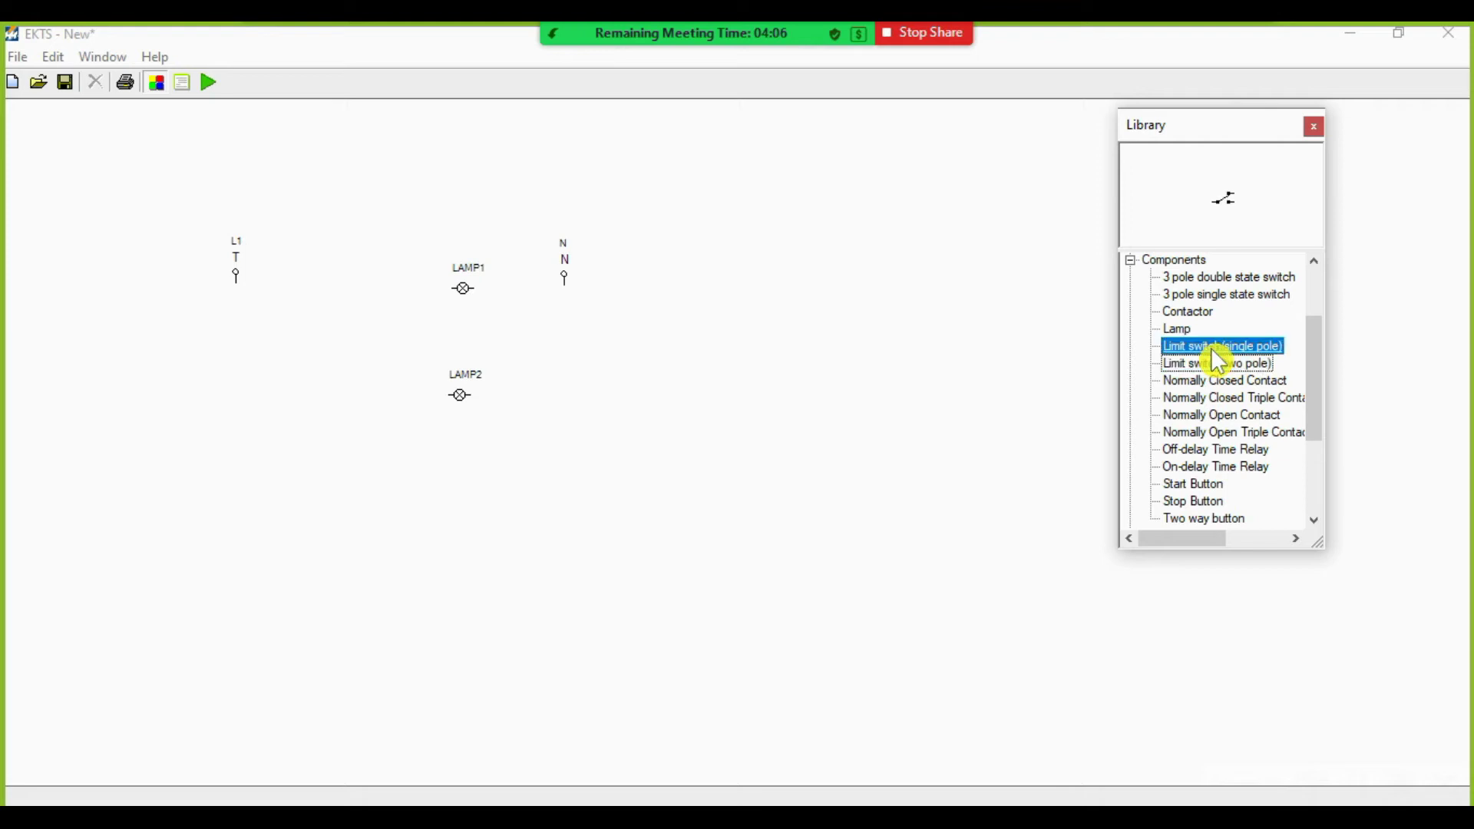
# Place the single-pole limit switch between L1 and the lamps, left of LAMP2, labelled SW1
pyautogui.doubleClick(1217, 352)
pyautogui.moveTo(26, 140); pyautogui.dragTo(334, 351)
pyautogui.moveTo(332, 341); pyautogui.dragTo(333, 349)
pyautogui.click(339, 410)
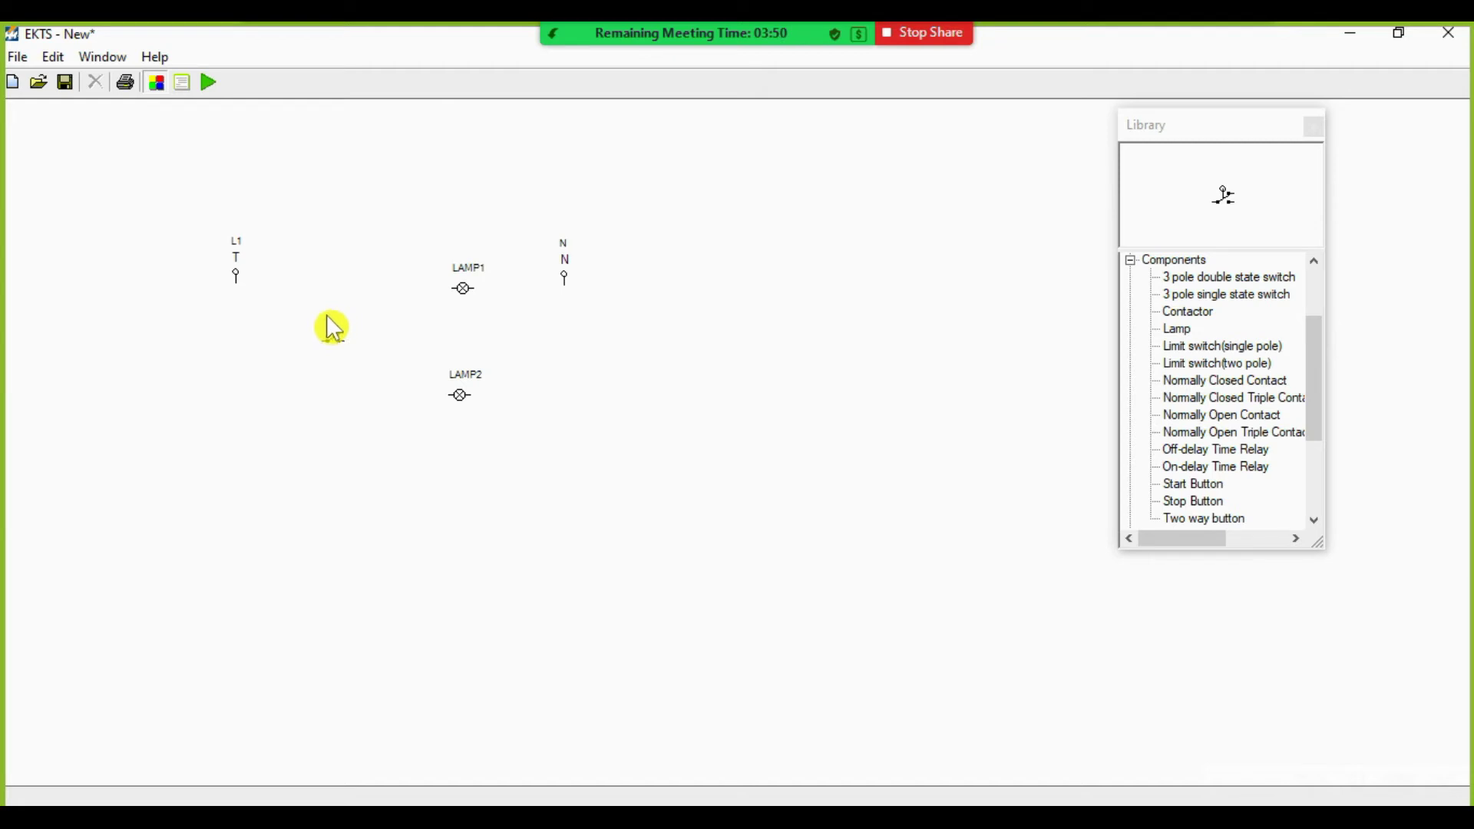
pyautogui.doubleClick(328, 318)
pyautogui.write('s')
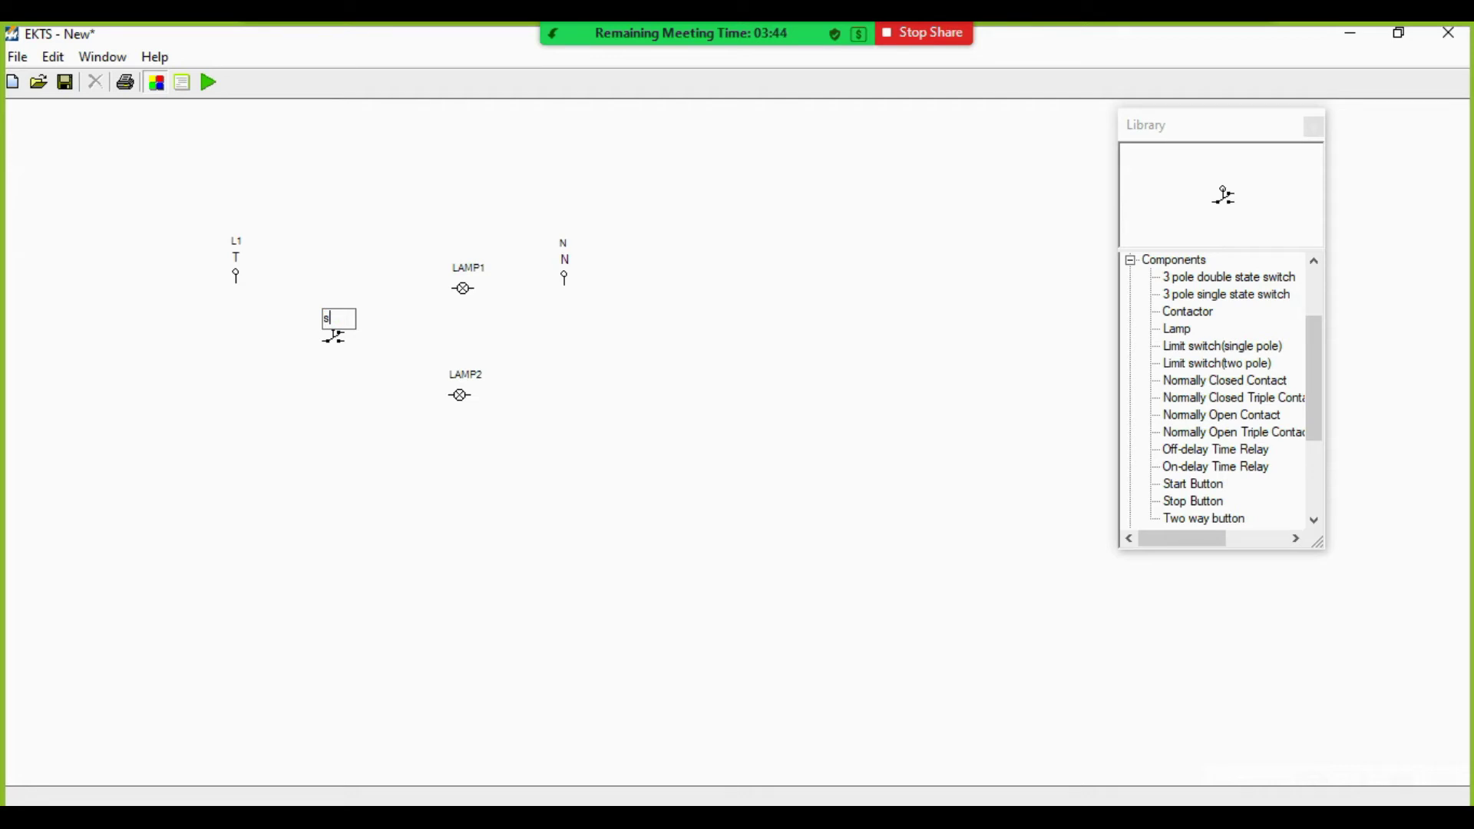
pyautogui.write('w1')
pyautogui.click(319, 424)
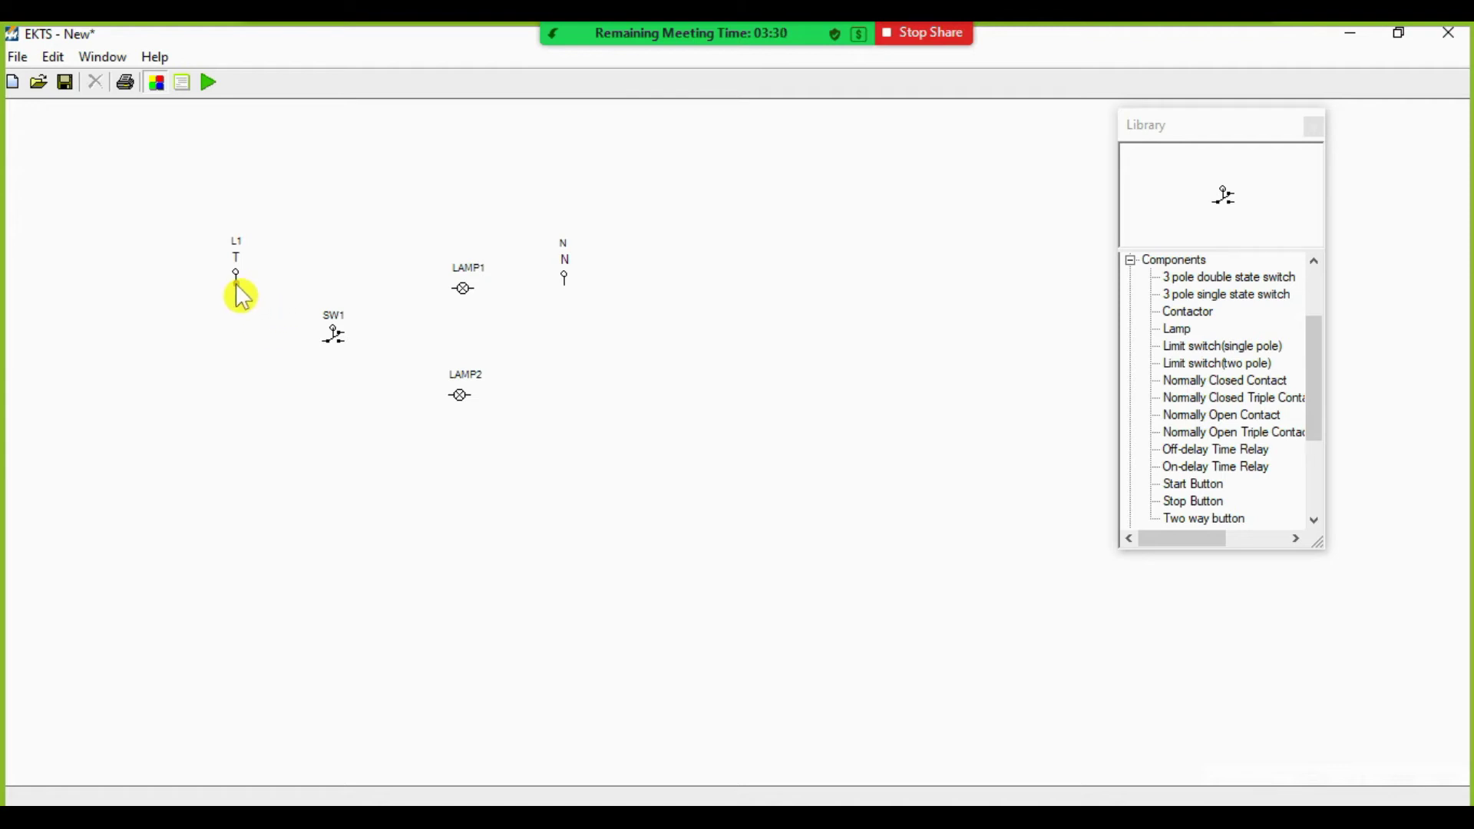
# Wire L1 to SW1, and SW1's contacts to LAMP2 and LAMP1, with tidy routing
pyautogui.moveTo(238, 299)
pyautogui.mouseDown()
pyautogui.moveTo(255, 374)
pyautogui.moveTo(329, 355)
pyautogui.moveTo(323, 343)
pyautogui.mouseUp()
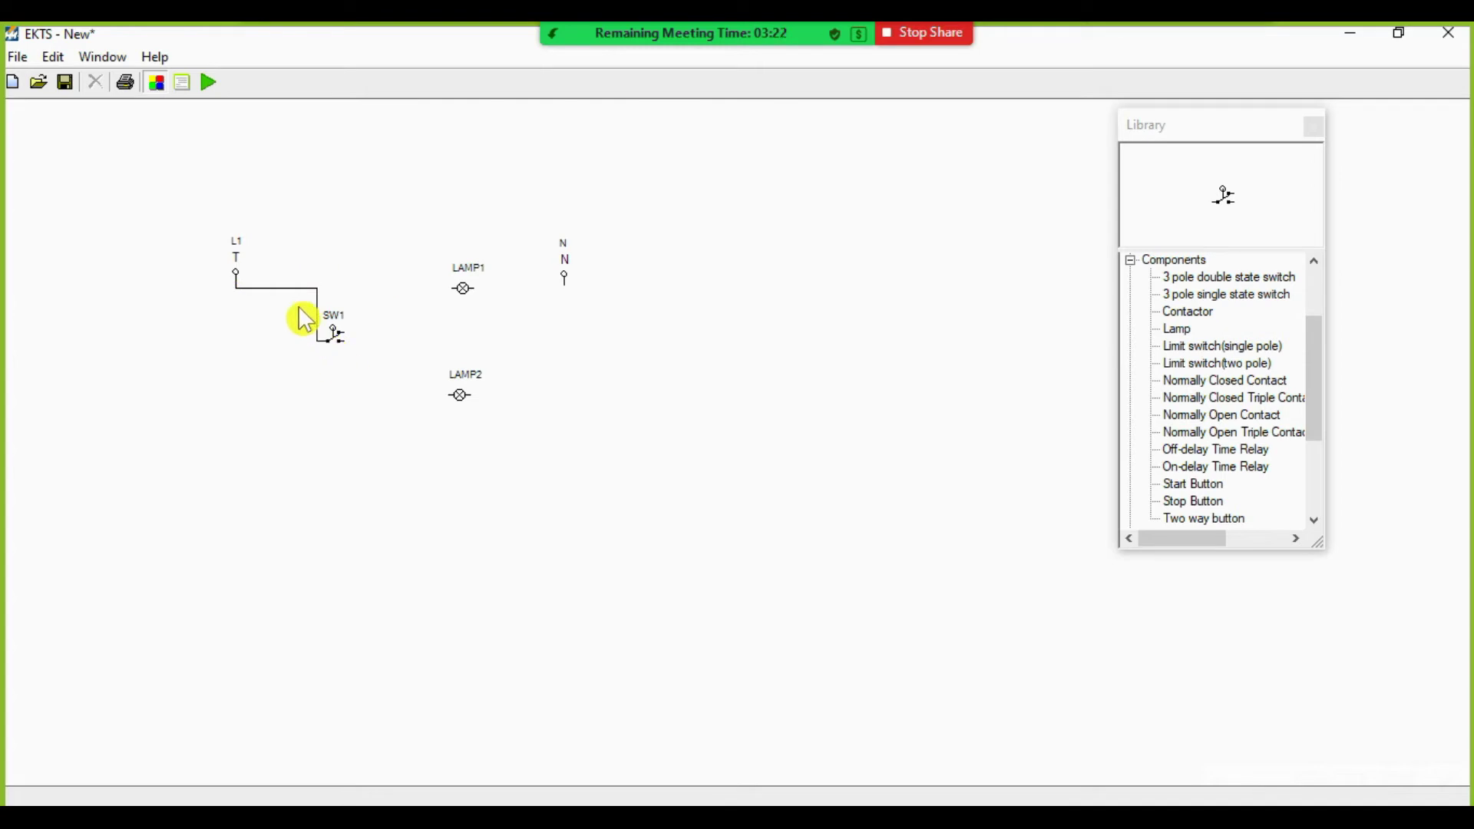
pyautogui.moveTo(278, 289); pyautogui.dragTo(290, 354)
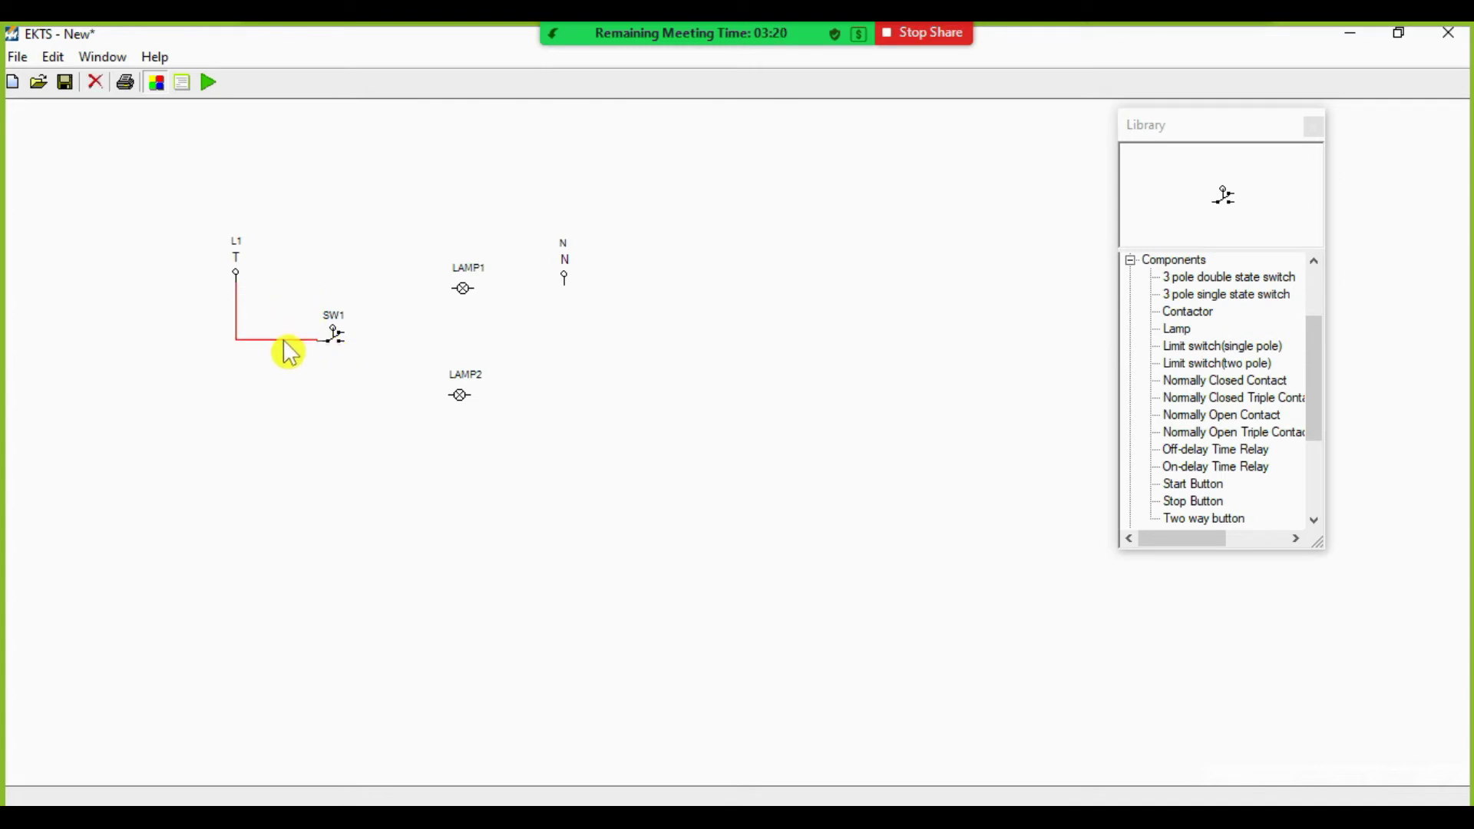
pyautogui.moveTo(289, 352); pyautogui.dragTo(290, 354)
pyautogui.moveTo(344, 342); pyautogui.dragTo(456, 407)
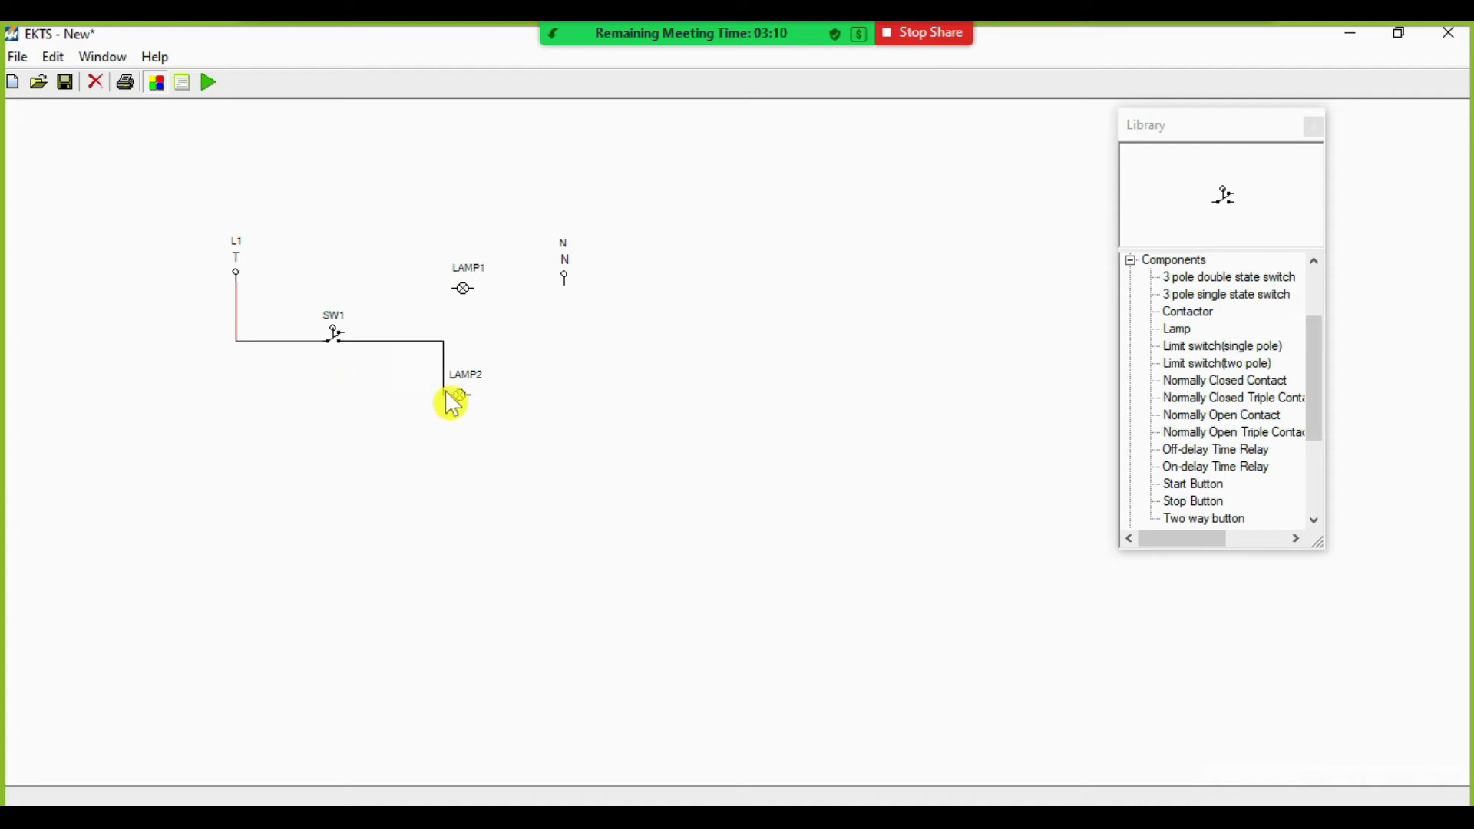
pyautogui.moveTo(413, 341); pyautogui.dragTo(414, 398)
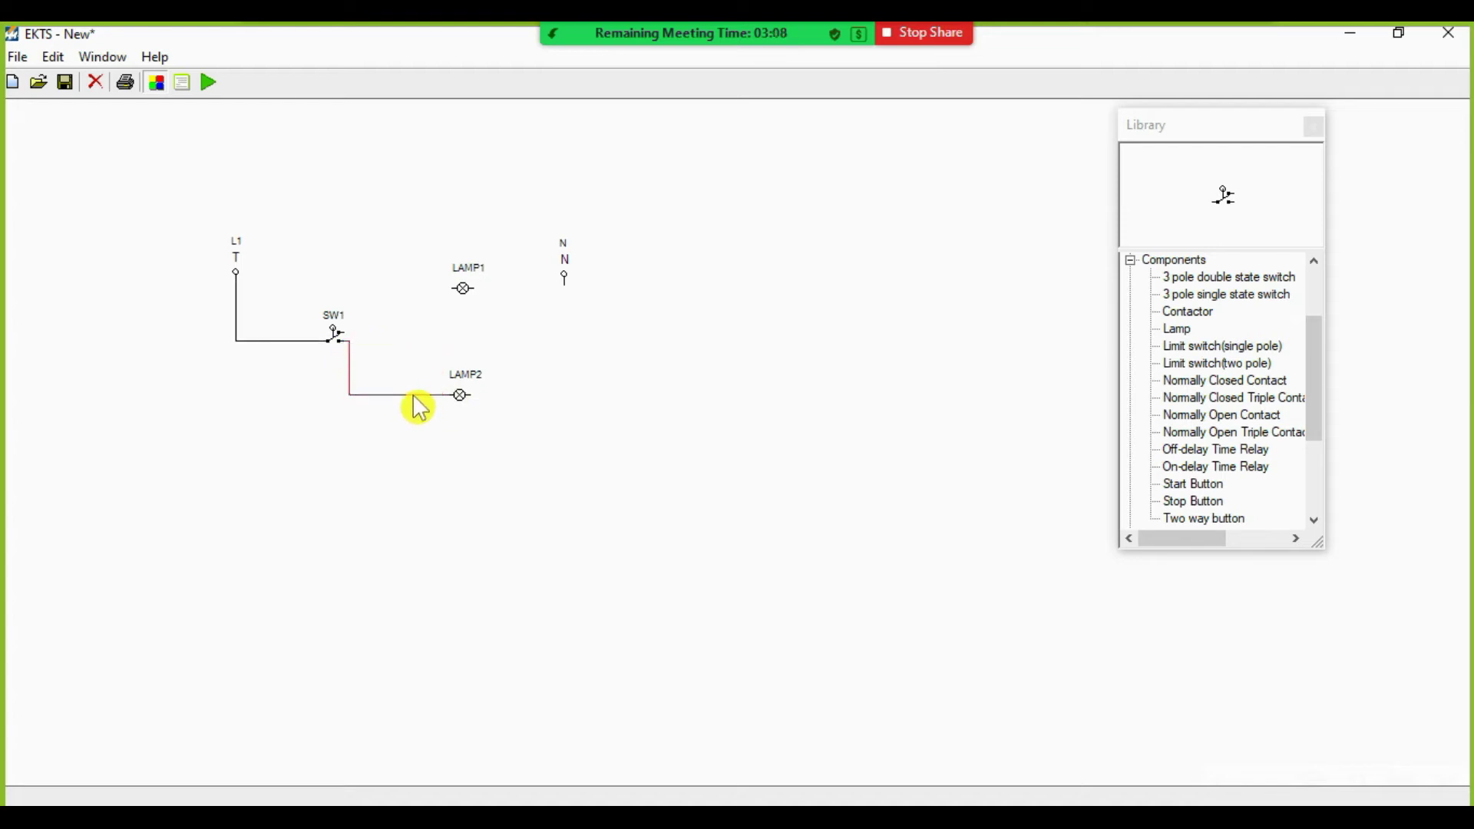
pyautogui.moveTo(344, 332); pyautogui.dragTo(453, 291)
pyautogui.moveTo(409, 334); pyautogui.dragTo(411, 300)
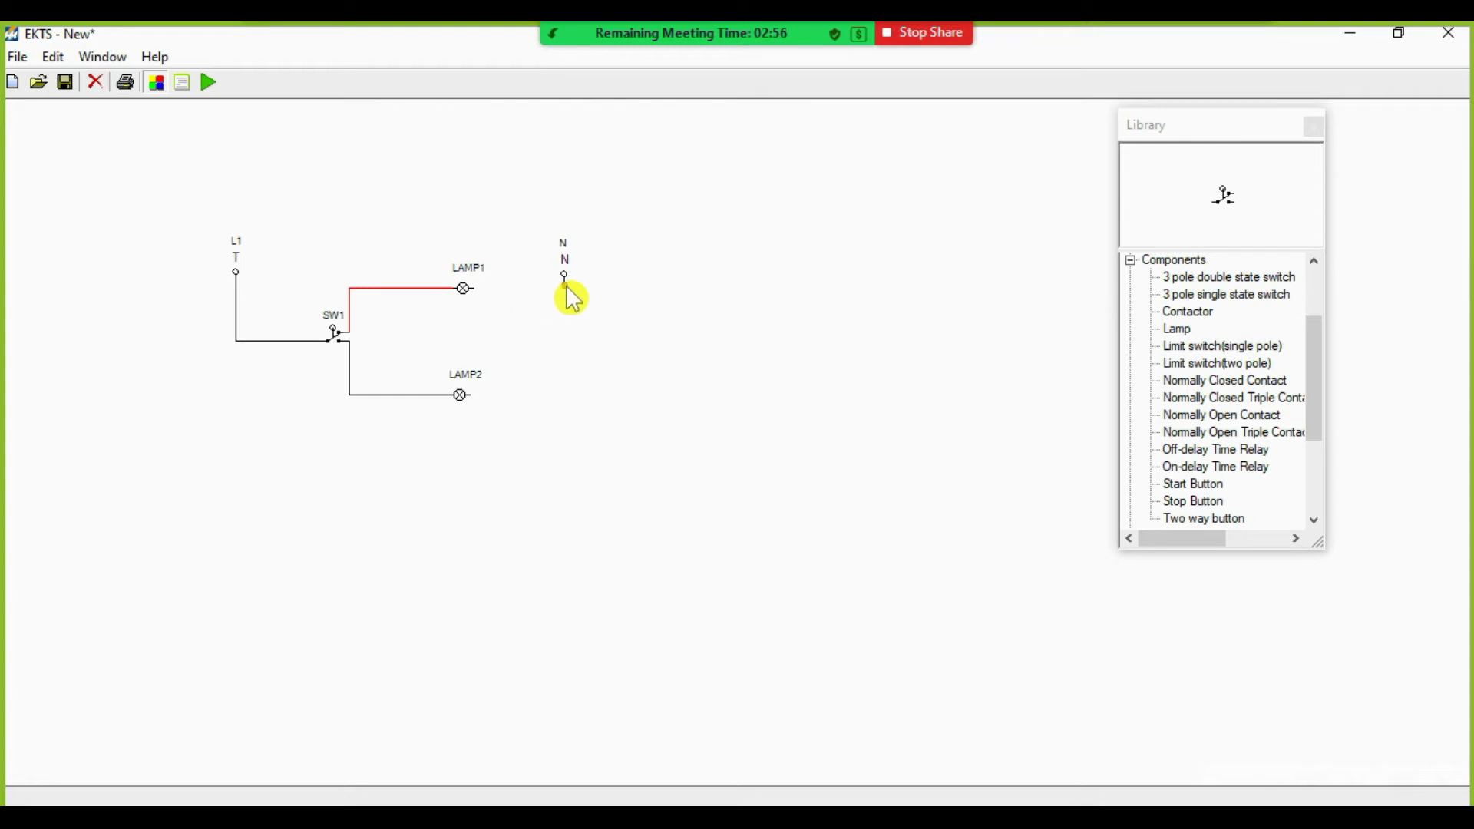
# Wire LAMP1's right terminal to N and join LAMP2 to the LAMP1–N line
pyautogui.moveTo(476, 290)
pyautogui.mouseDown()
pyautogui.moveTo(565, 292)
pyautogui.moveTo(564, 262)
pyautogui.moveTo(624, 235)
pyautogui.moveTo(526, 227)
pyautogui.mouseUp()
pyautogui.click(499, 288)
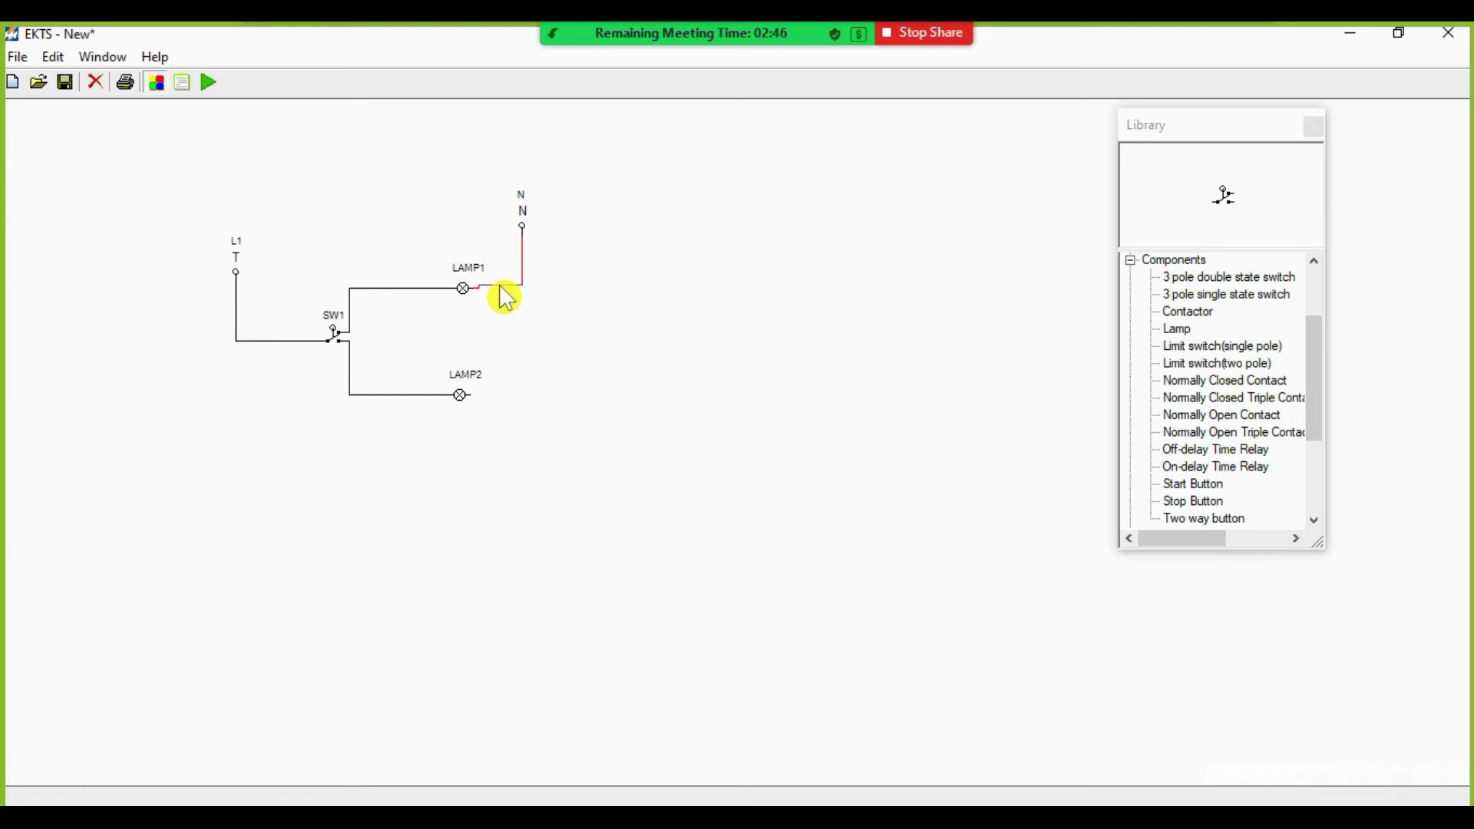
pyautogui.moveTo(471, 397); pyautogui.dragTo(523, 316)
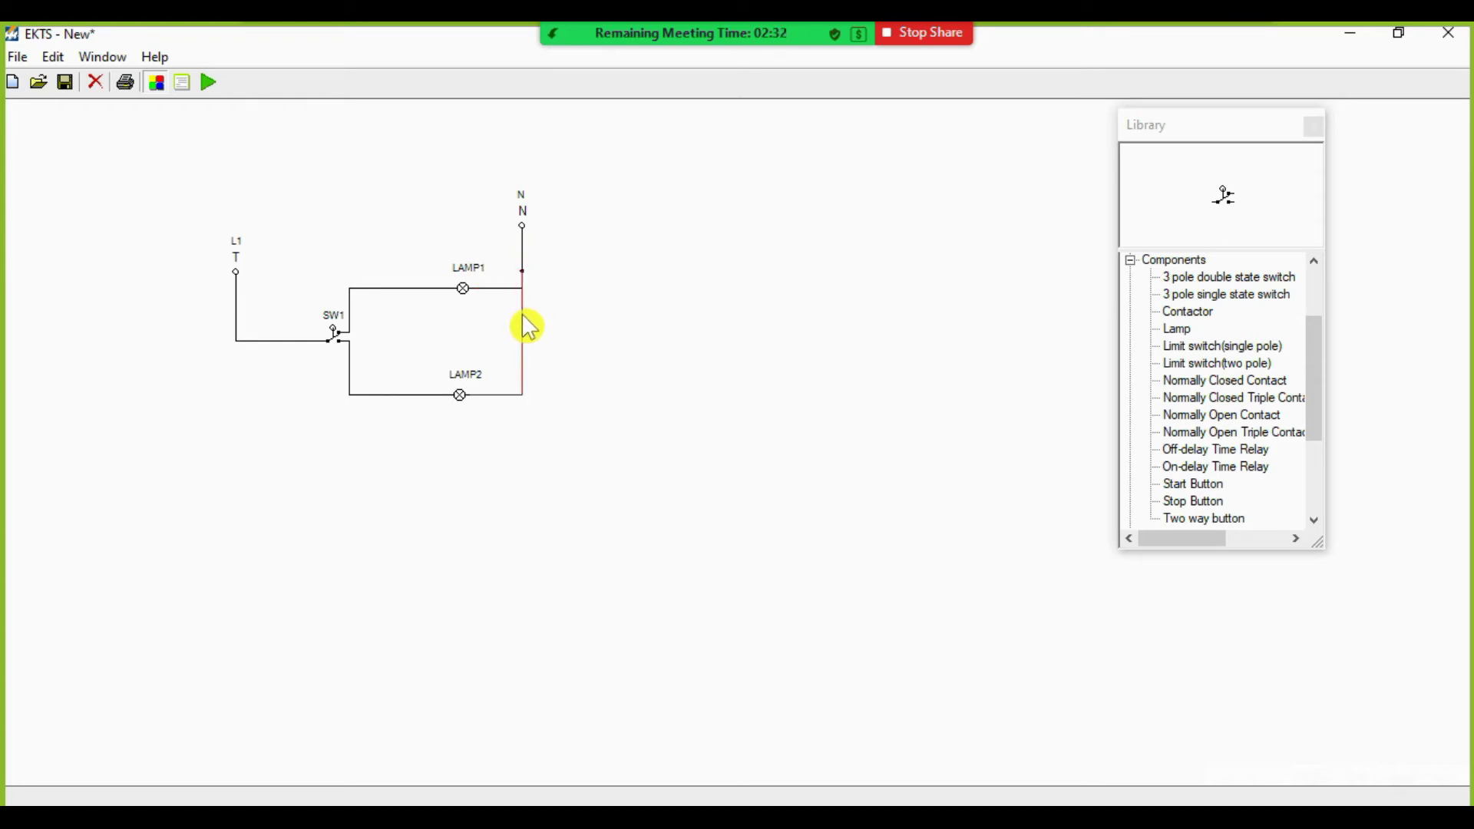
pyautogui.click(628, 305)
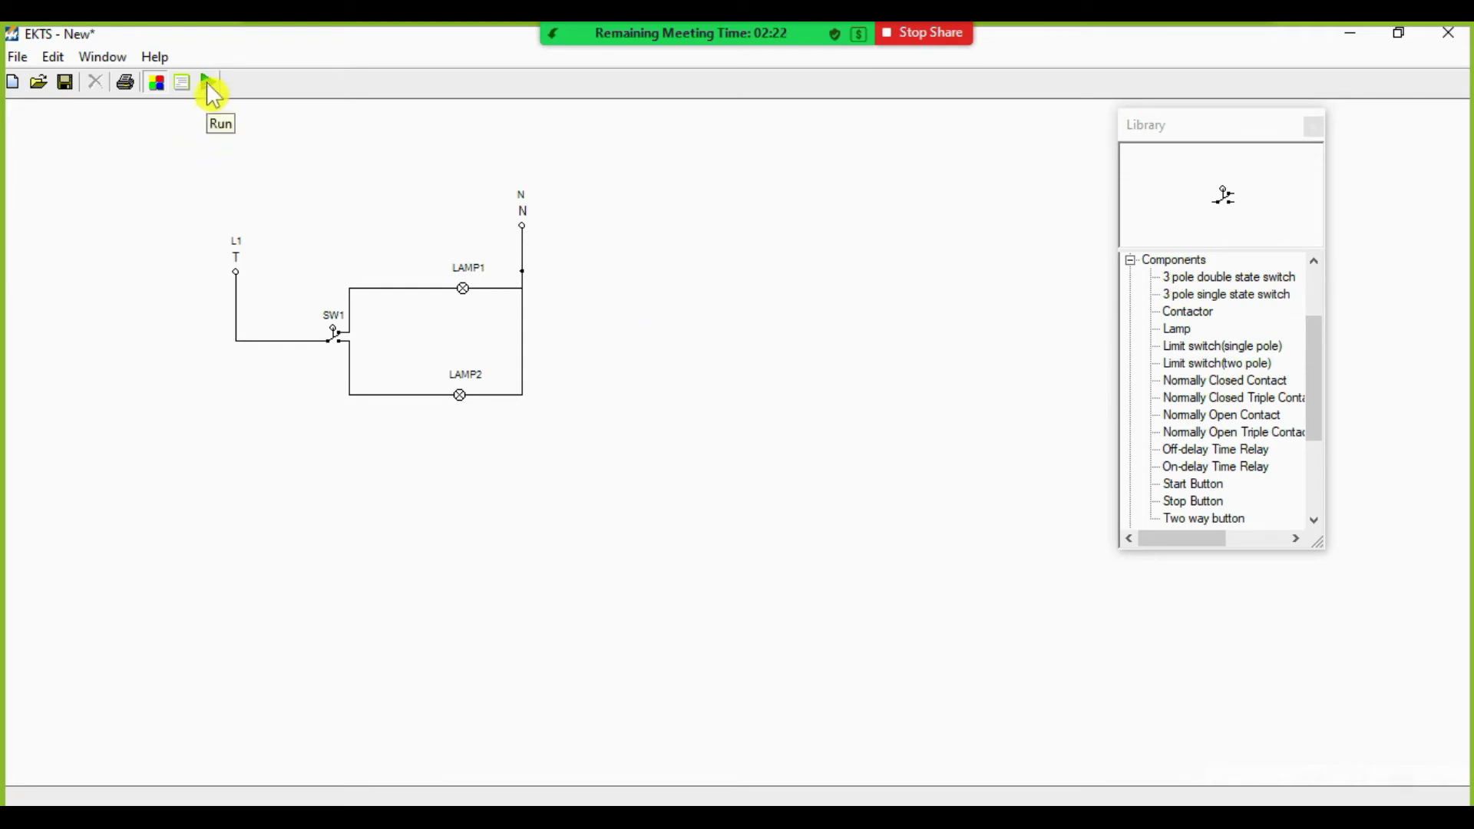
# Start the simulation and flip SW1 to light LAMP2, then LAMP1, alternately
pyautogui.click(212, 86)
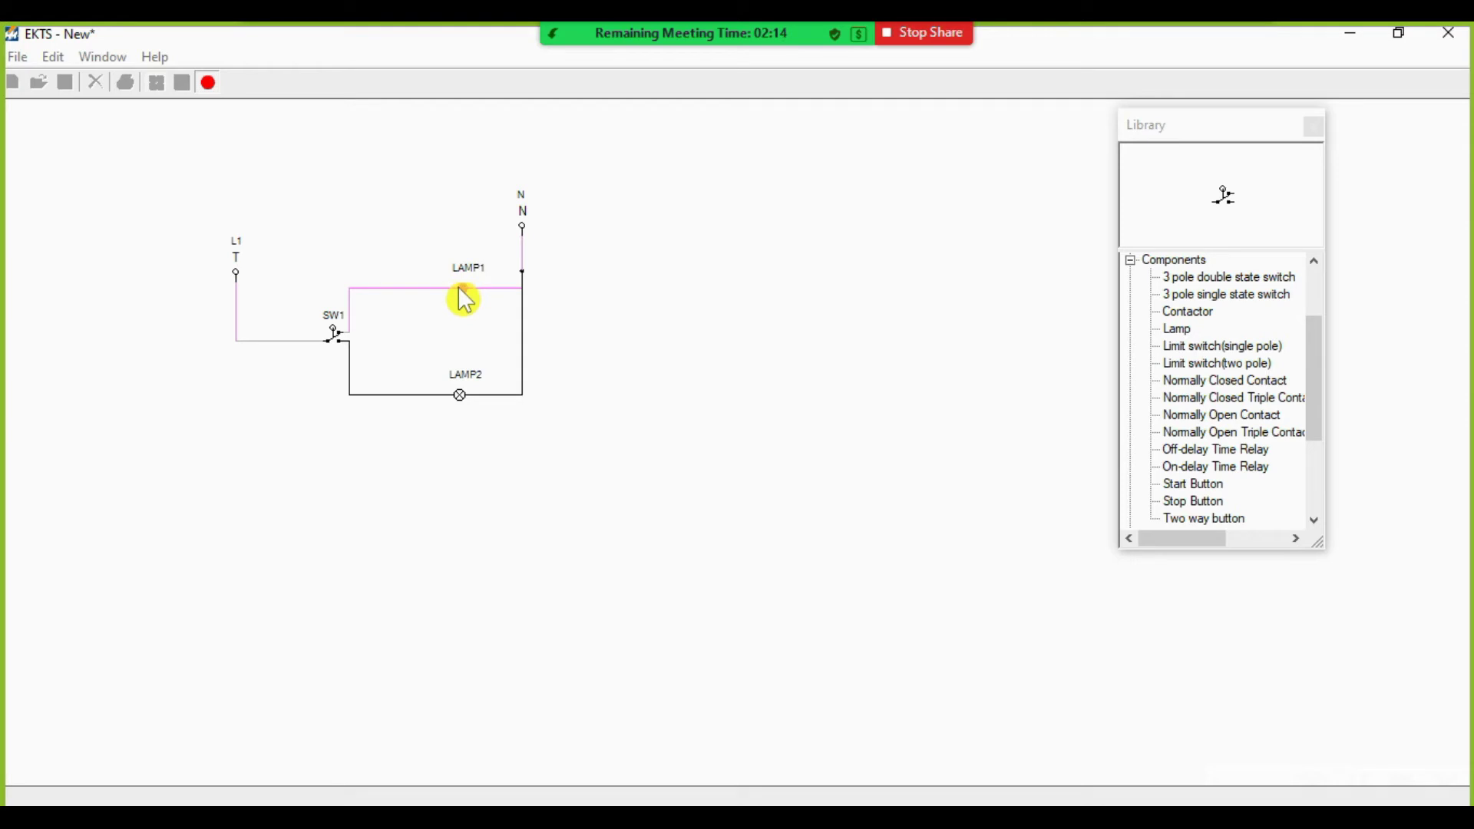
pyautogui.click(336, 347)
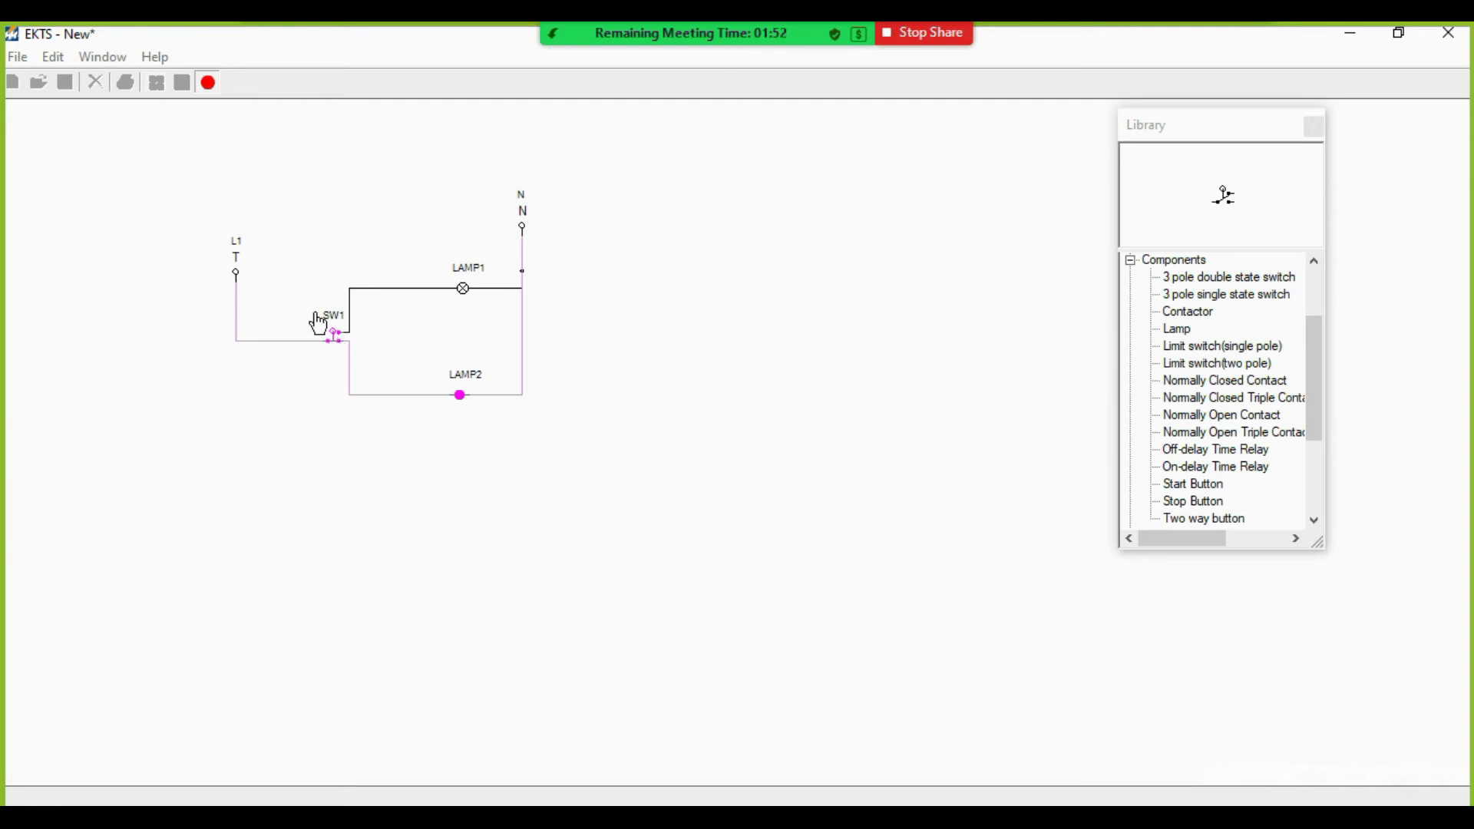
pyautogui.click(336, 341)
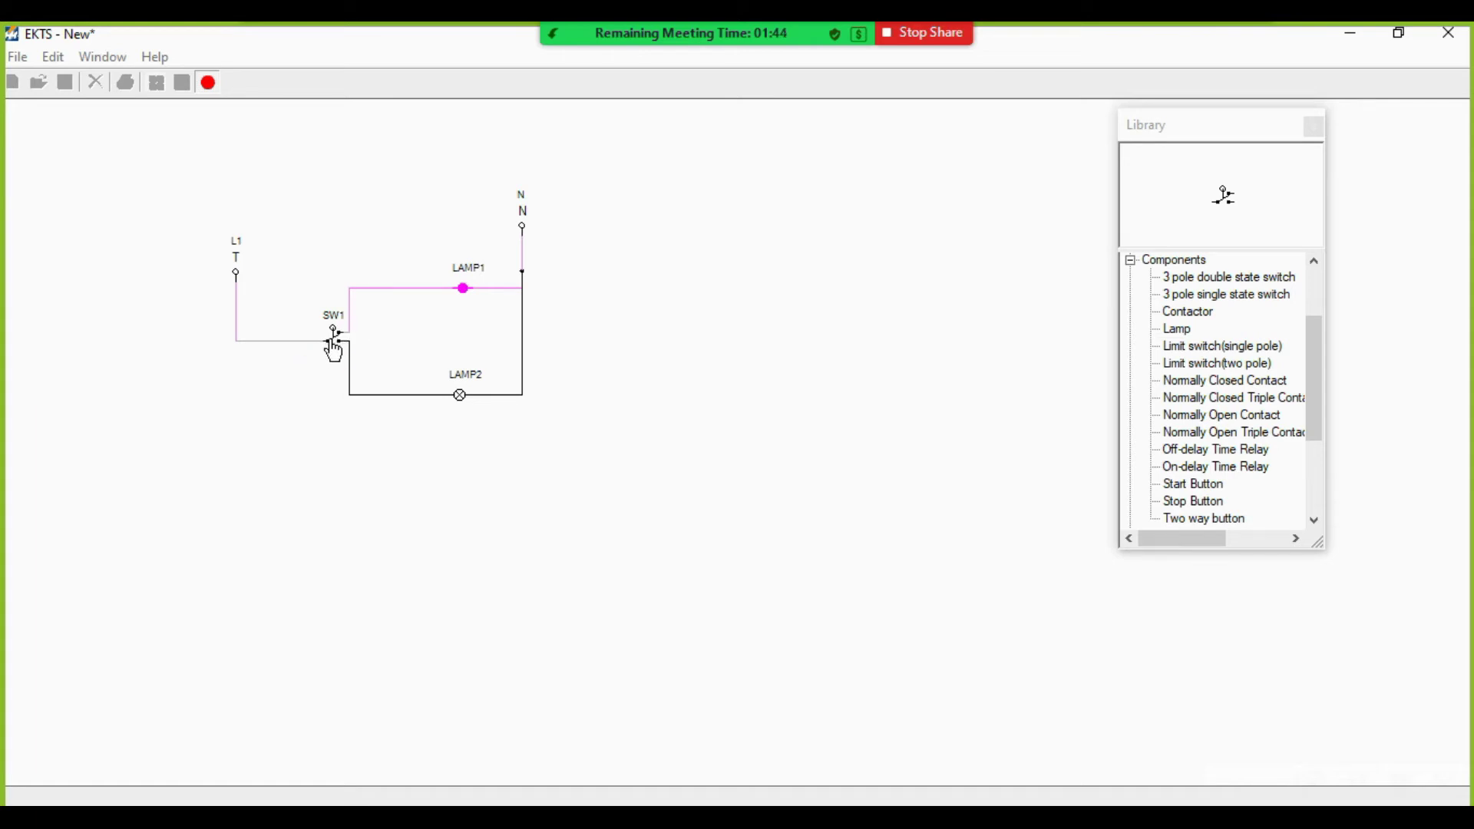
pyautogui.click(334, 347)
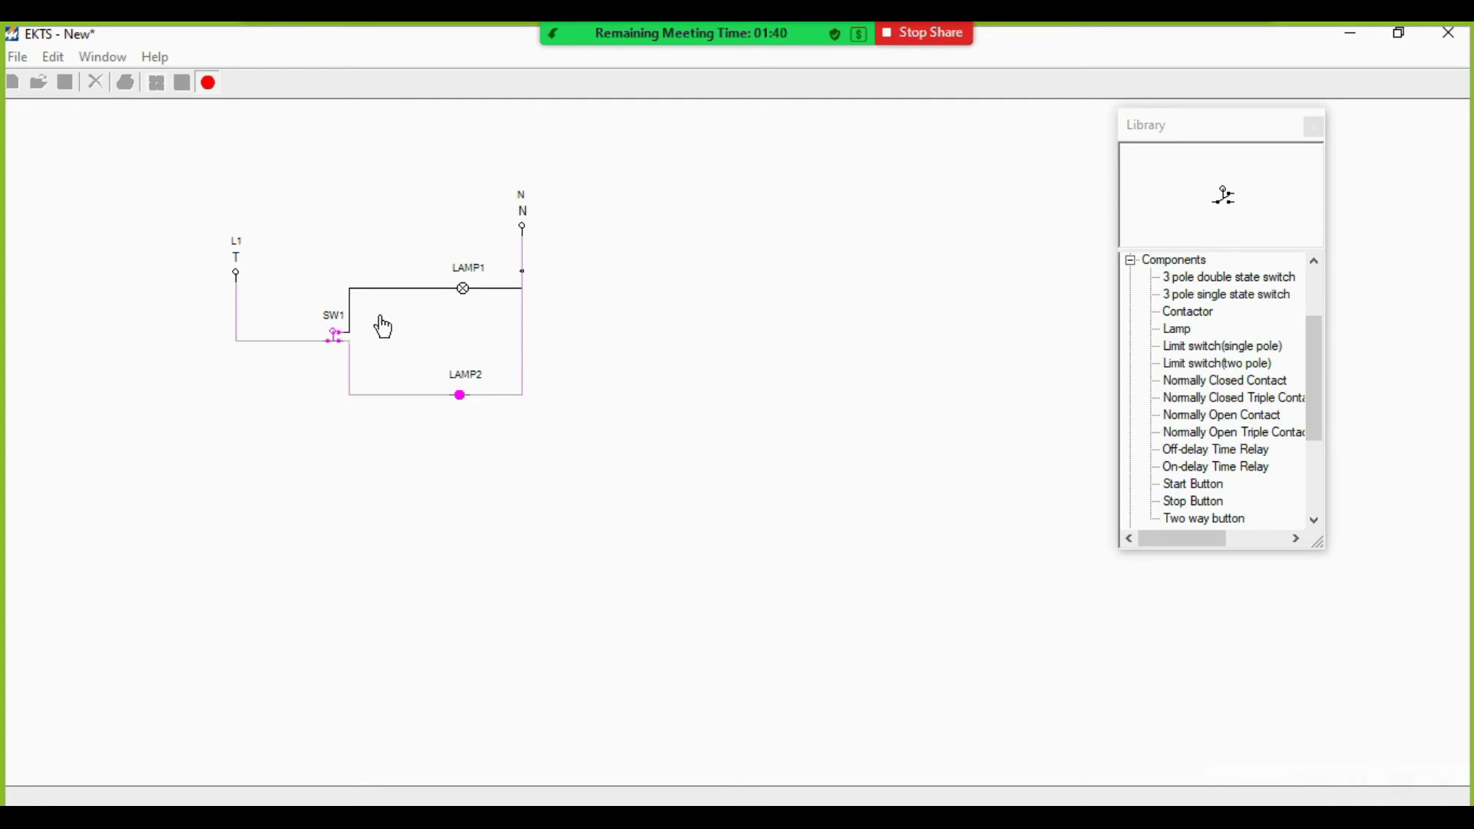
pyautogui.click(336, 343)
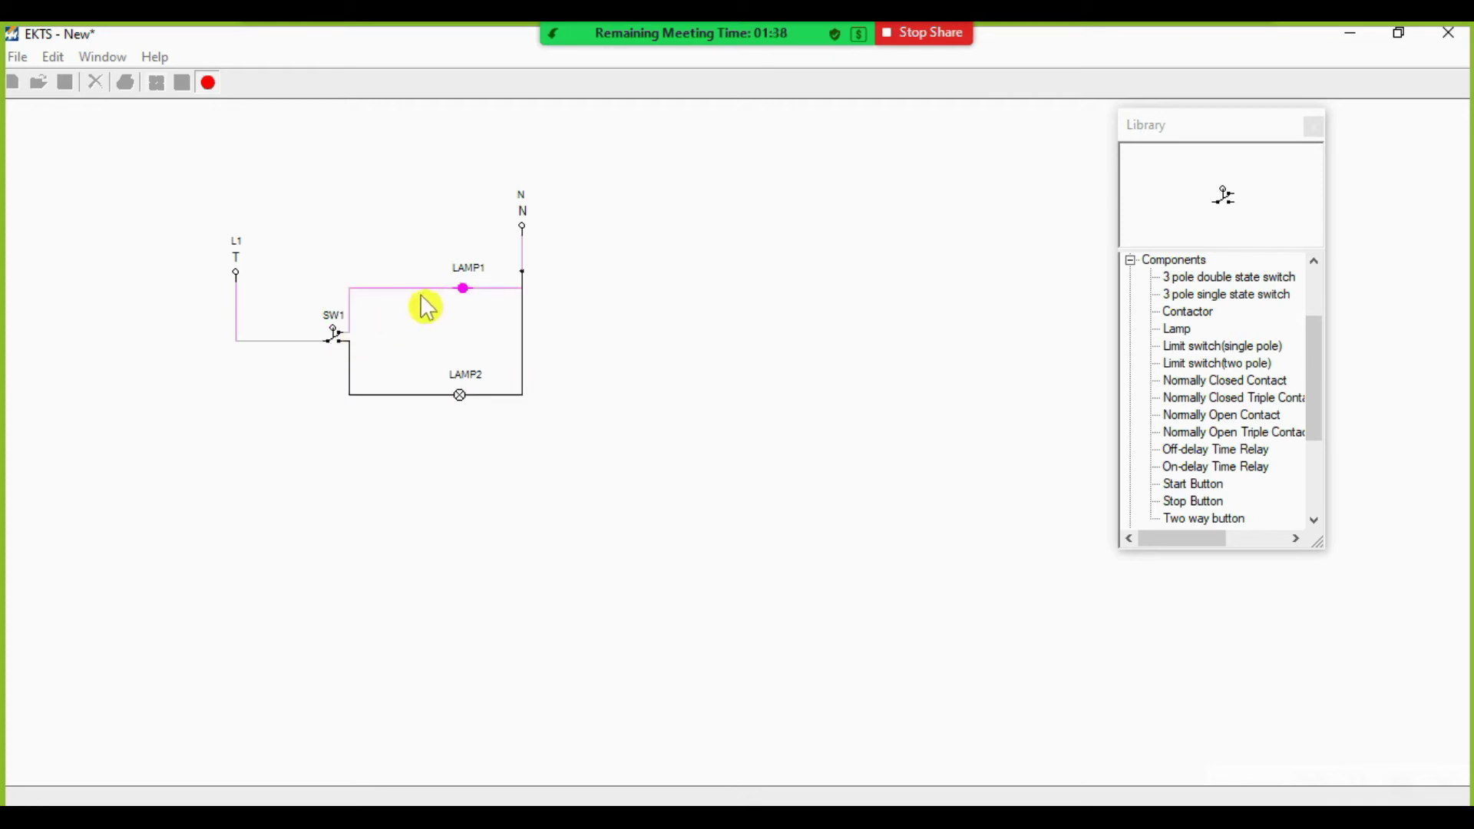
# Toggle SW1 rapidly to swap the lit lamp, then switch to the PowerPoint slides
pyautogui.click(337, 344)
pyautogui.click(337, 344)
pyautogui.click(337, 344)
pyautogui.click(336, 344)
pyautogui.click(336, 344)
pyautogui.click(336, 344)
pyautogui.click(336, 344)
pyautogui.click(337, 344)
pyautogui.click(336, 344)
pyautogui.click(336, 344)
pyautogui.click(336, 344)
pyautogui.click(337, 344)
pyautogui.click(336, 344)
pyautogui.click(337, 344)
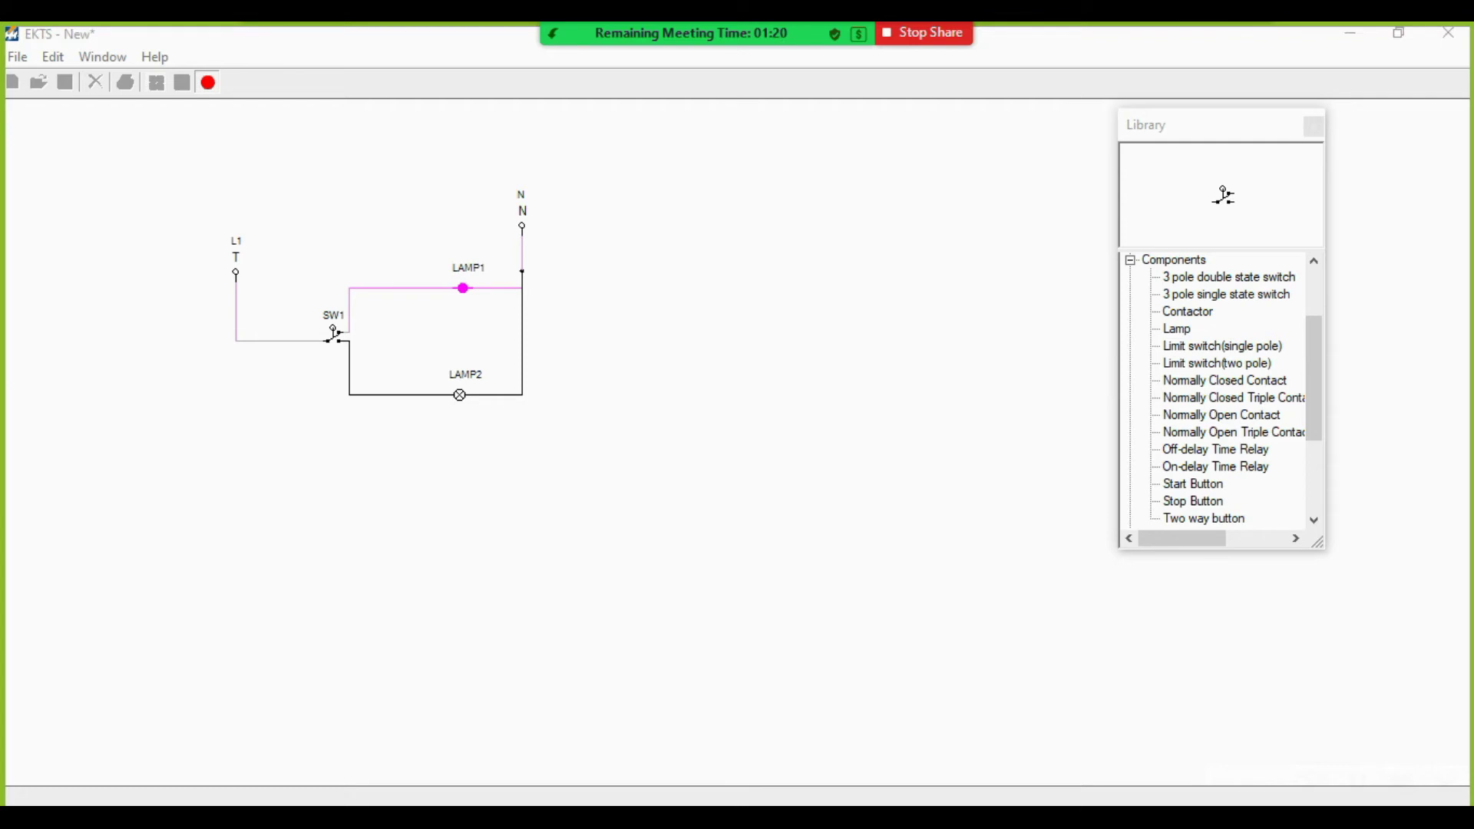
pyautogui.hotkey('alt', 'Tab')
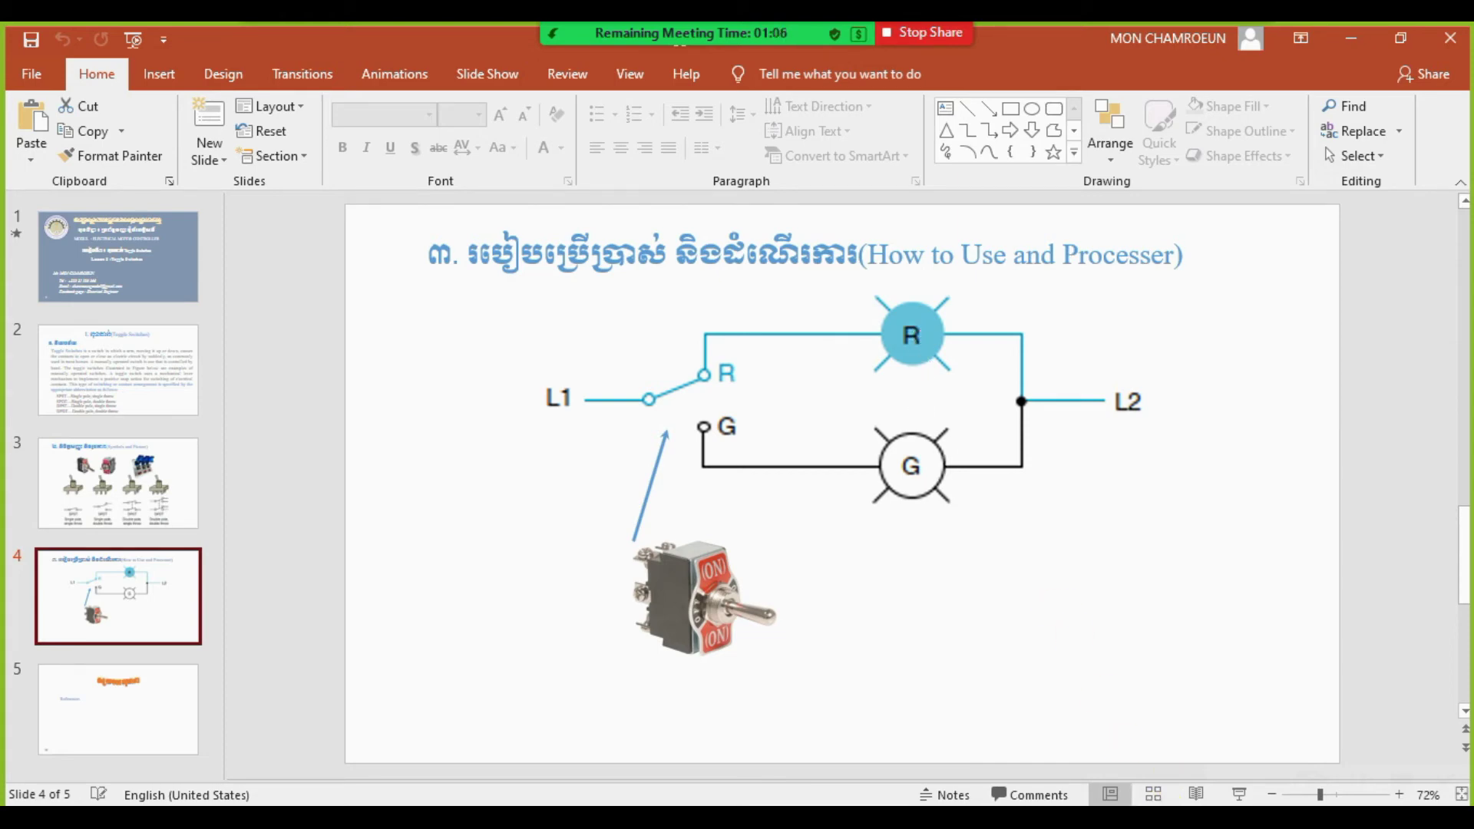
# Close the blank 'EKTS - New' window and go back to the running LAMP1/LAMP2 circuit
pyautogui.moveTo(714, 817)
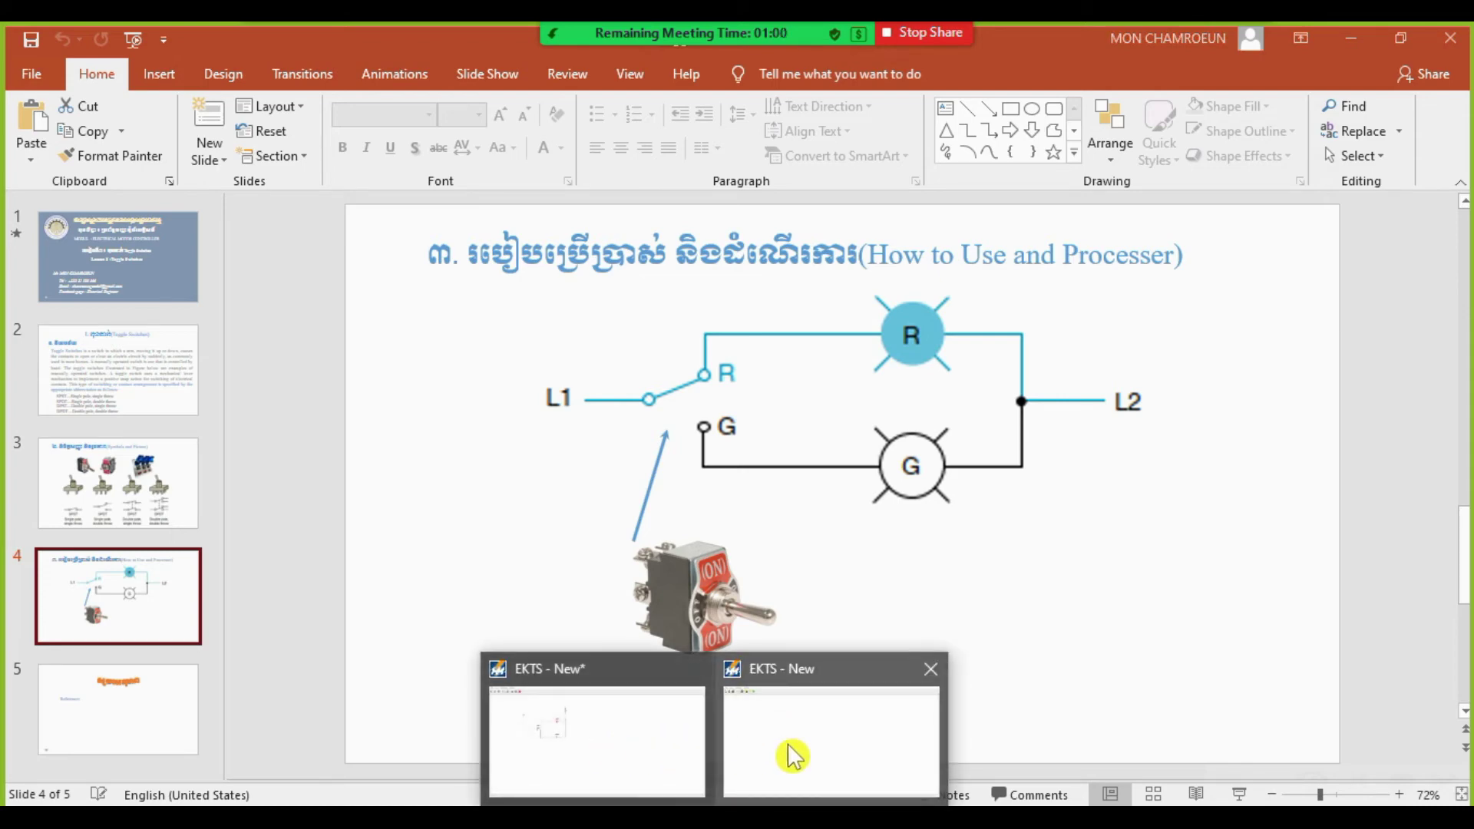
pyautogui.click(842, 743)
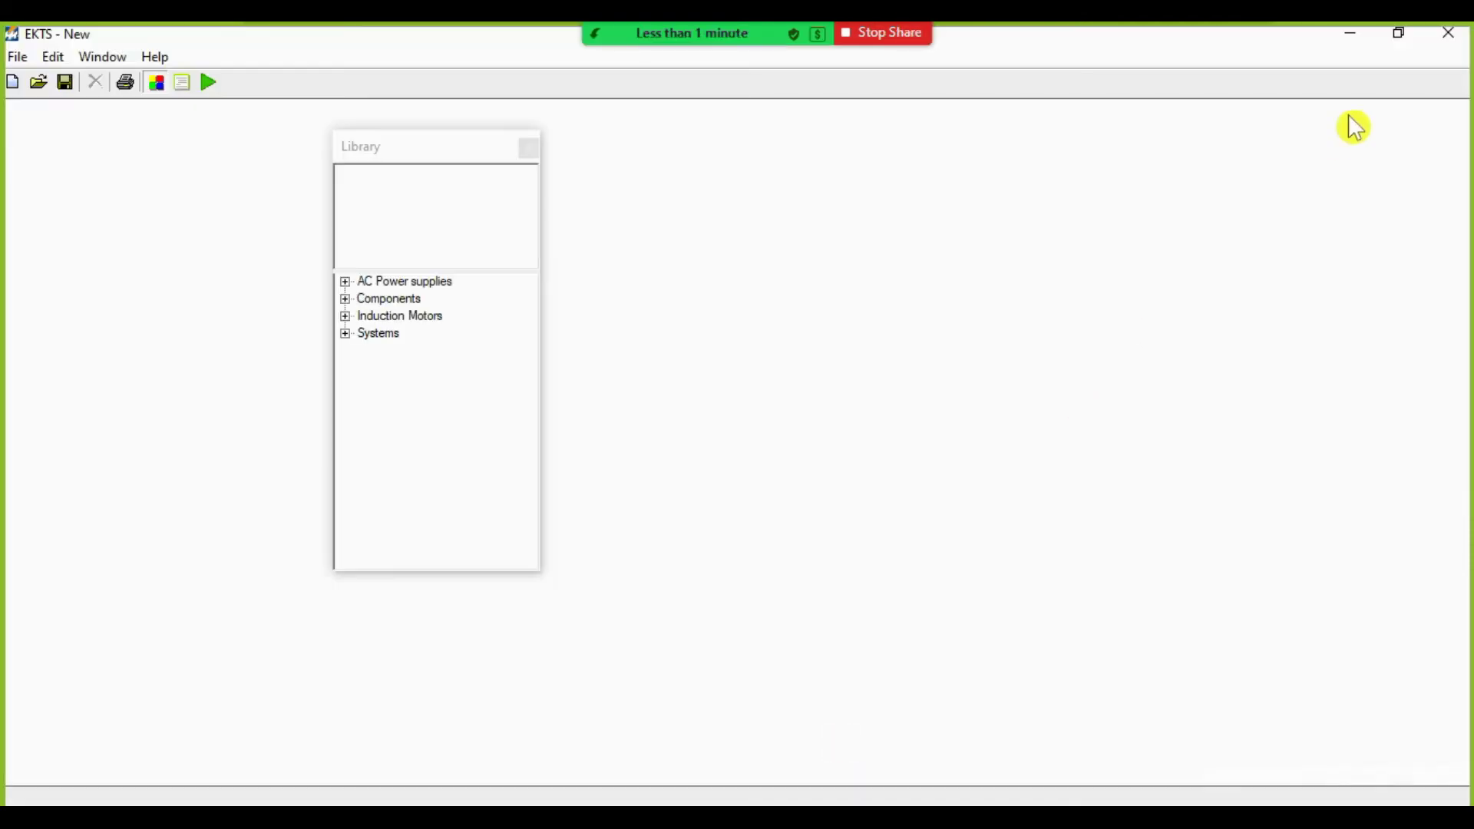
pyautogui.click(1461, 40)
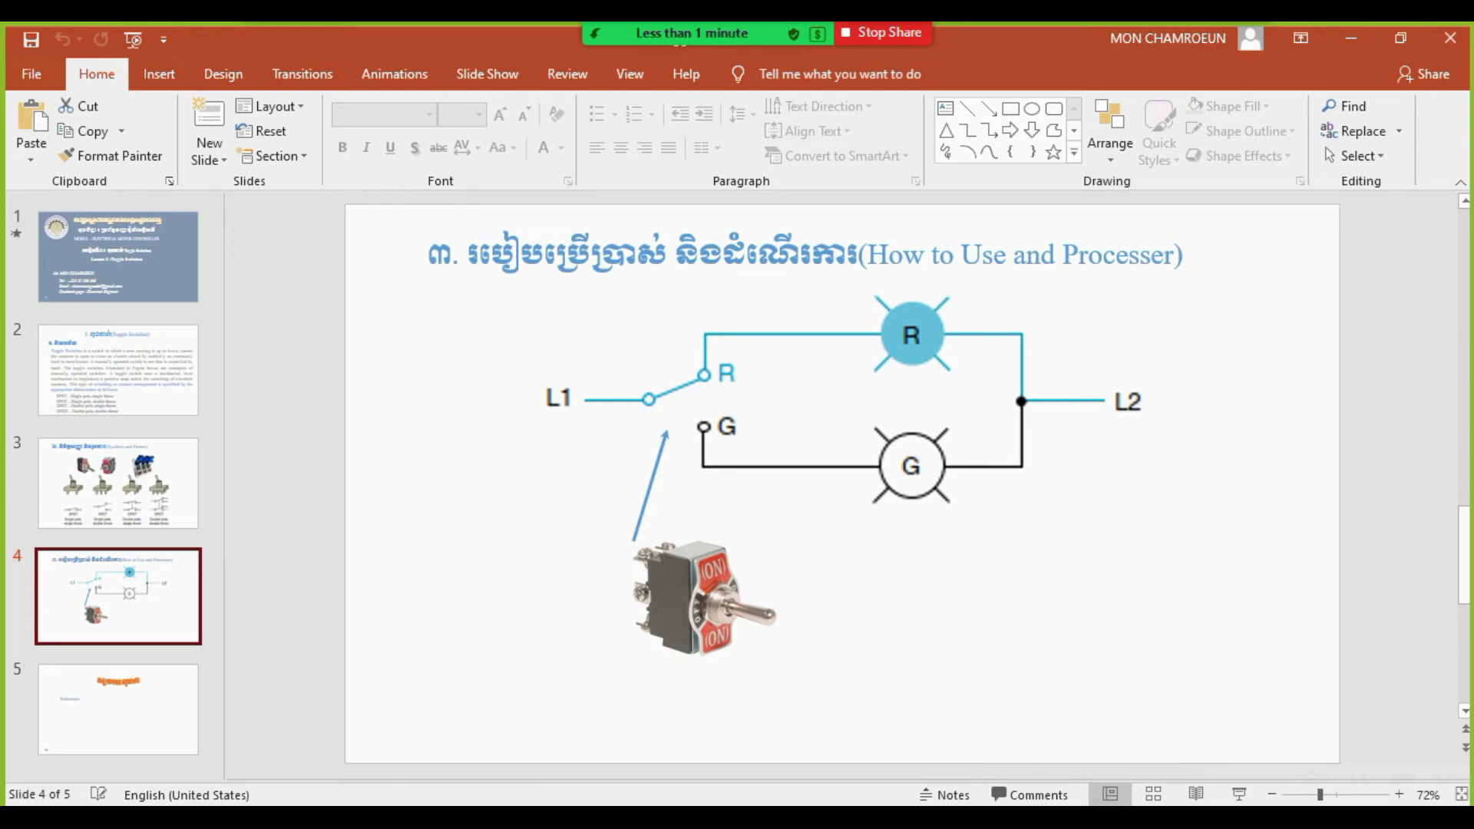
pyautogui.hotkey('alt', 'Tab')
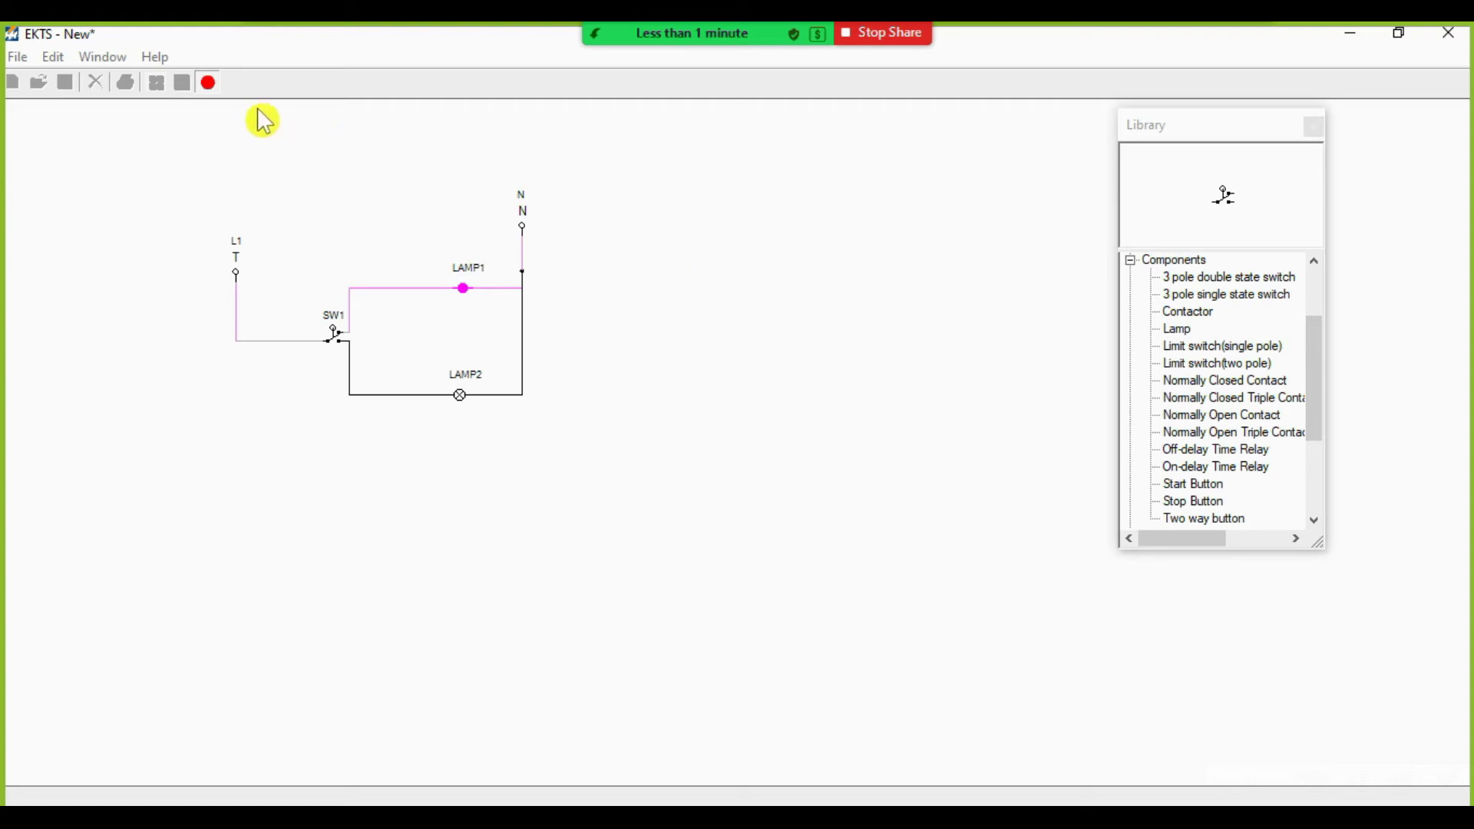
# Stop the EKTS simulation and return to PowerPoint slide 2 listing SPST, SPDT, DPST and DPDT toggle switches
pyautogui.click(209, 83)
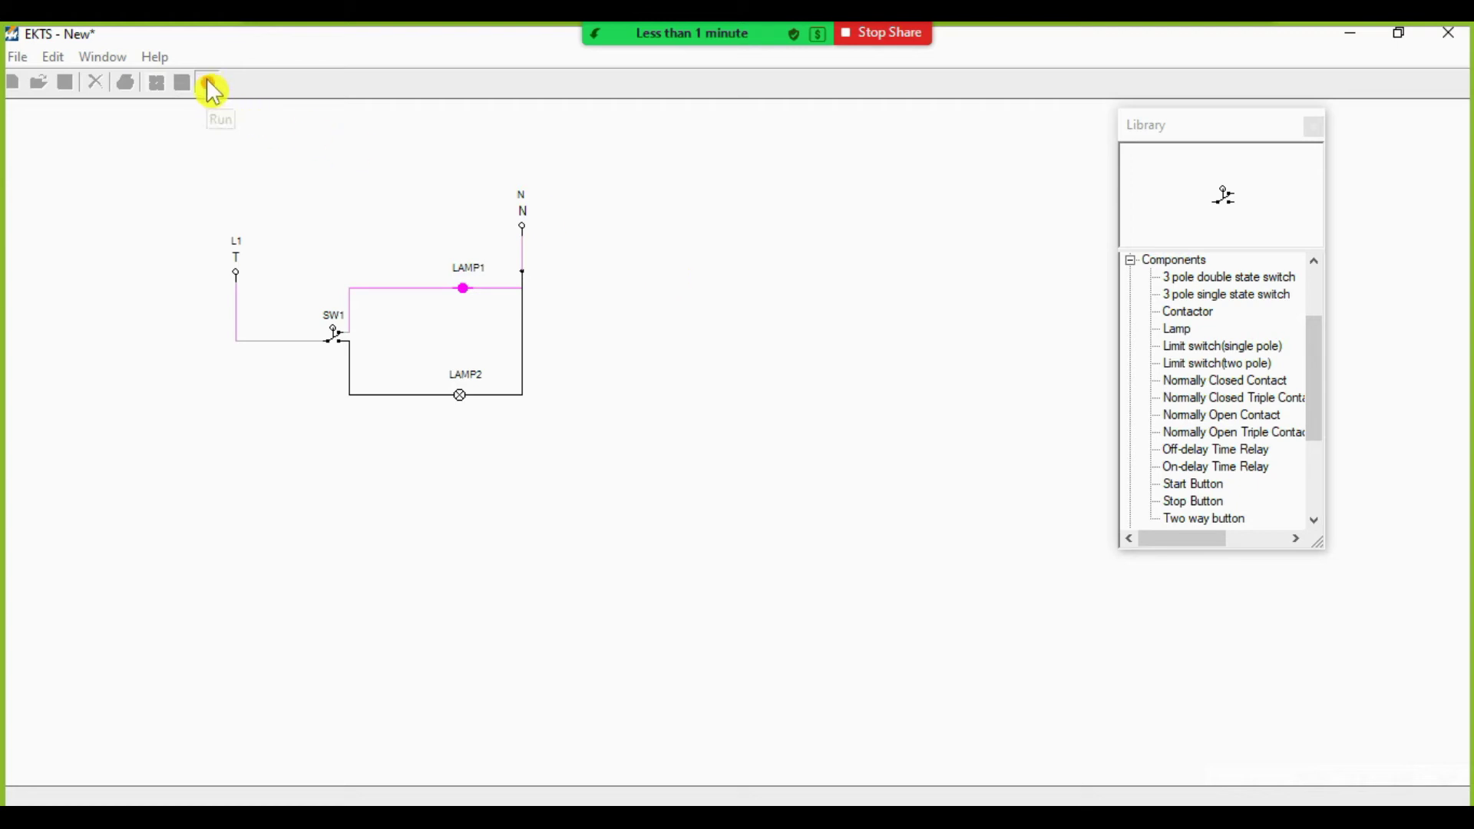
pyautogui.click(212, 86)
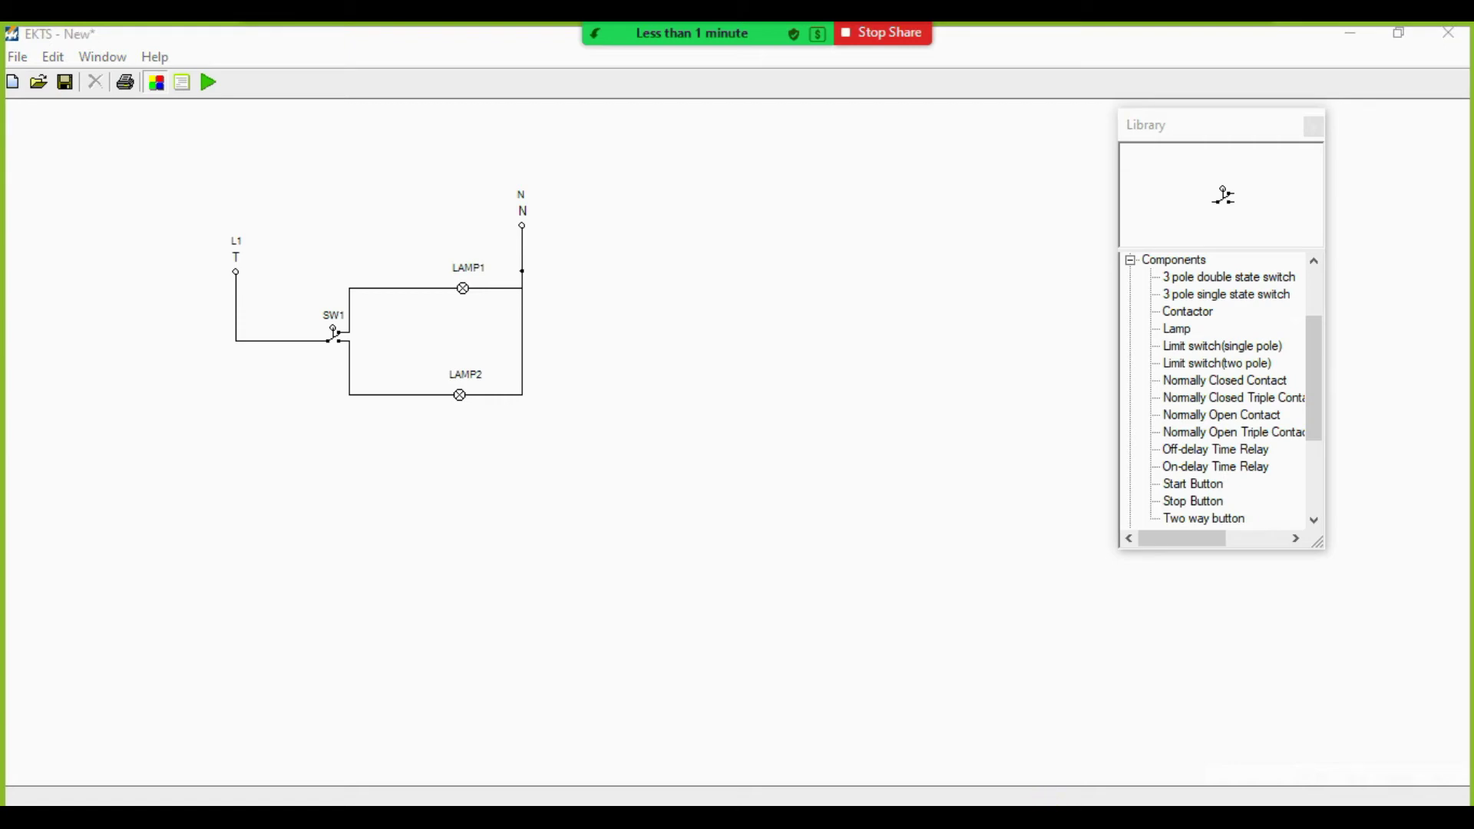
pyautogui.moveTo(921, 802)
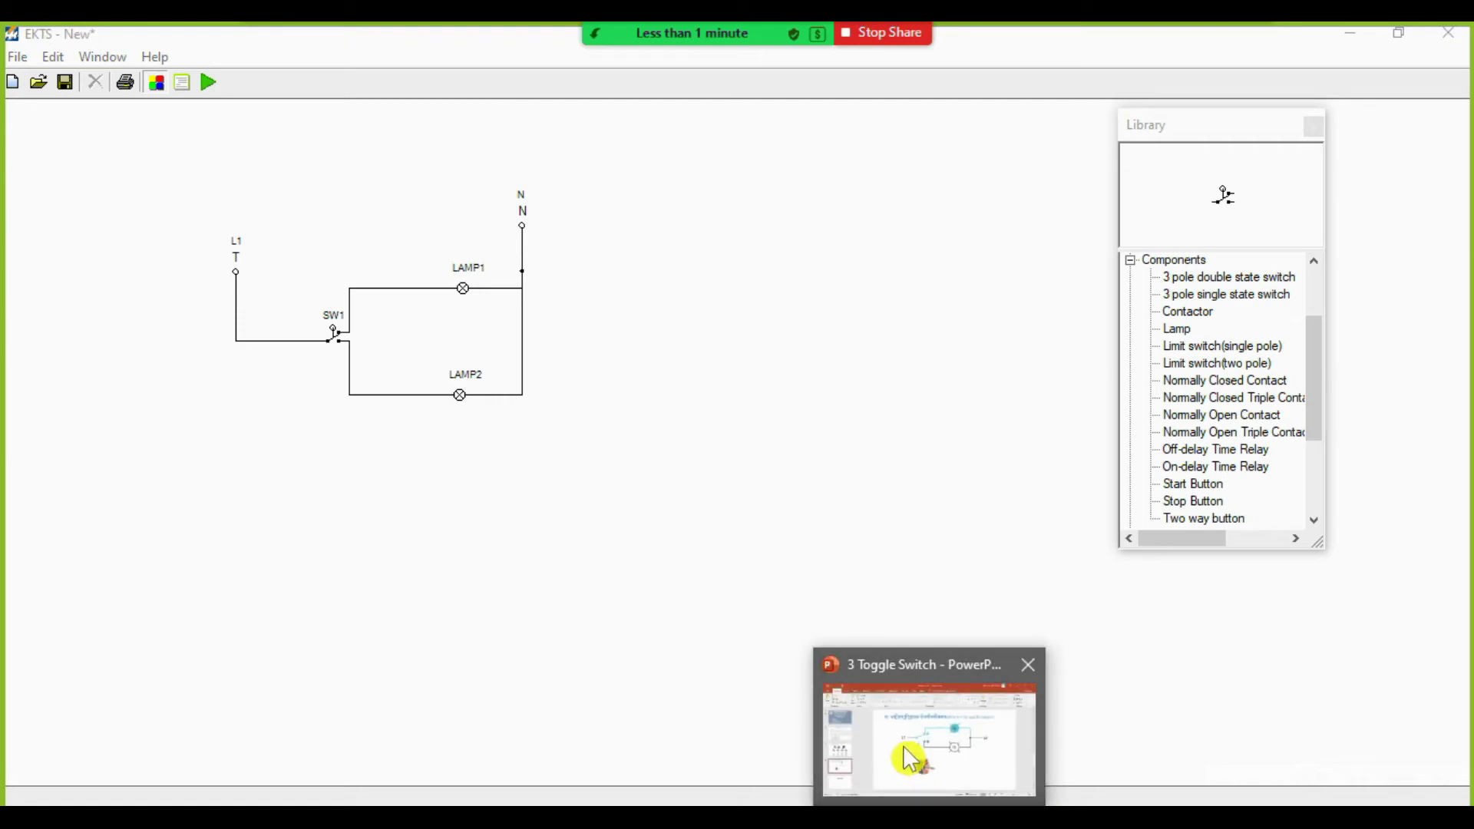
pyautogui.click(906, 760)
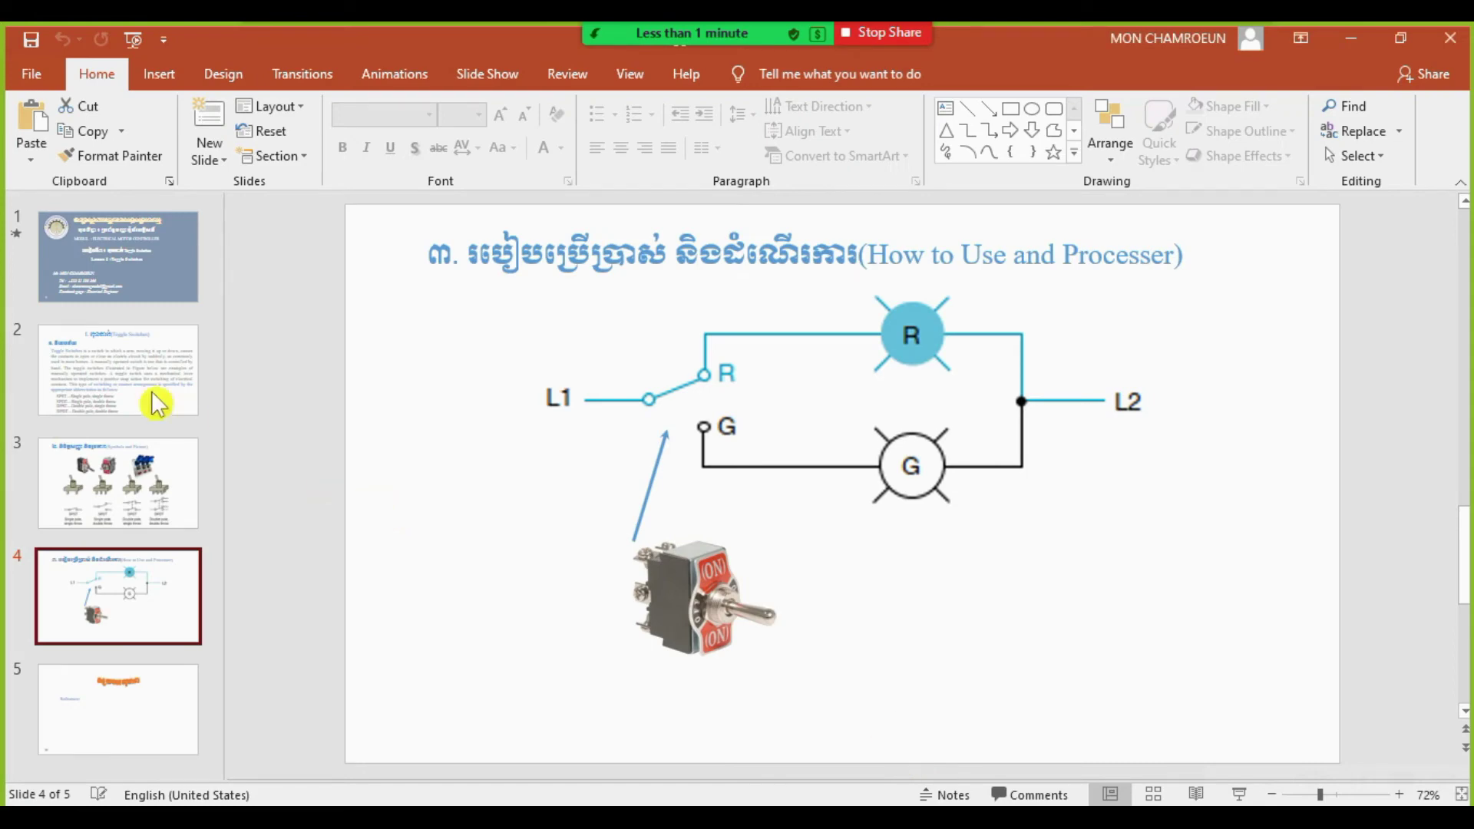
pyautogui.click(135, 394)
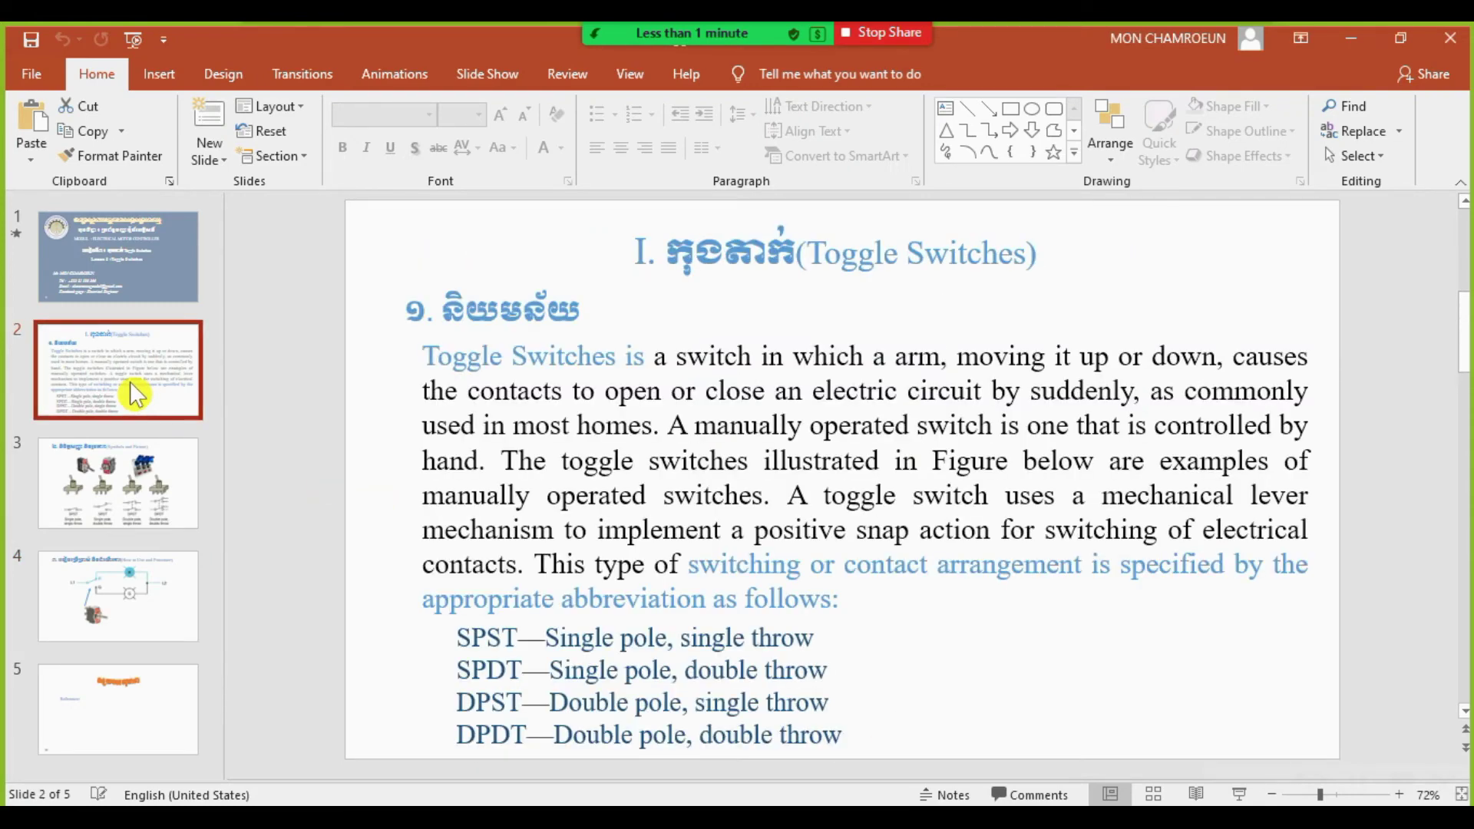
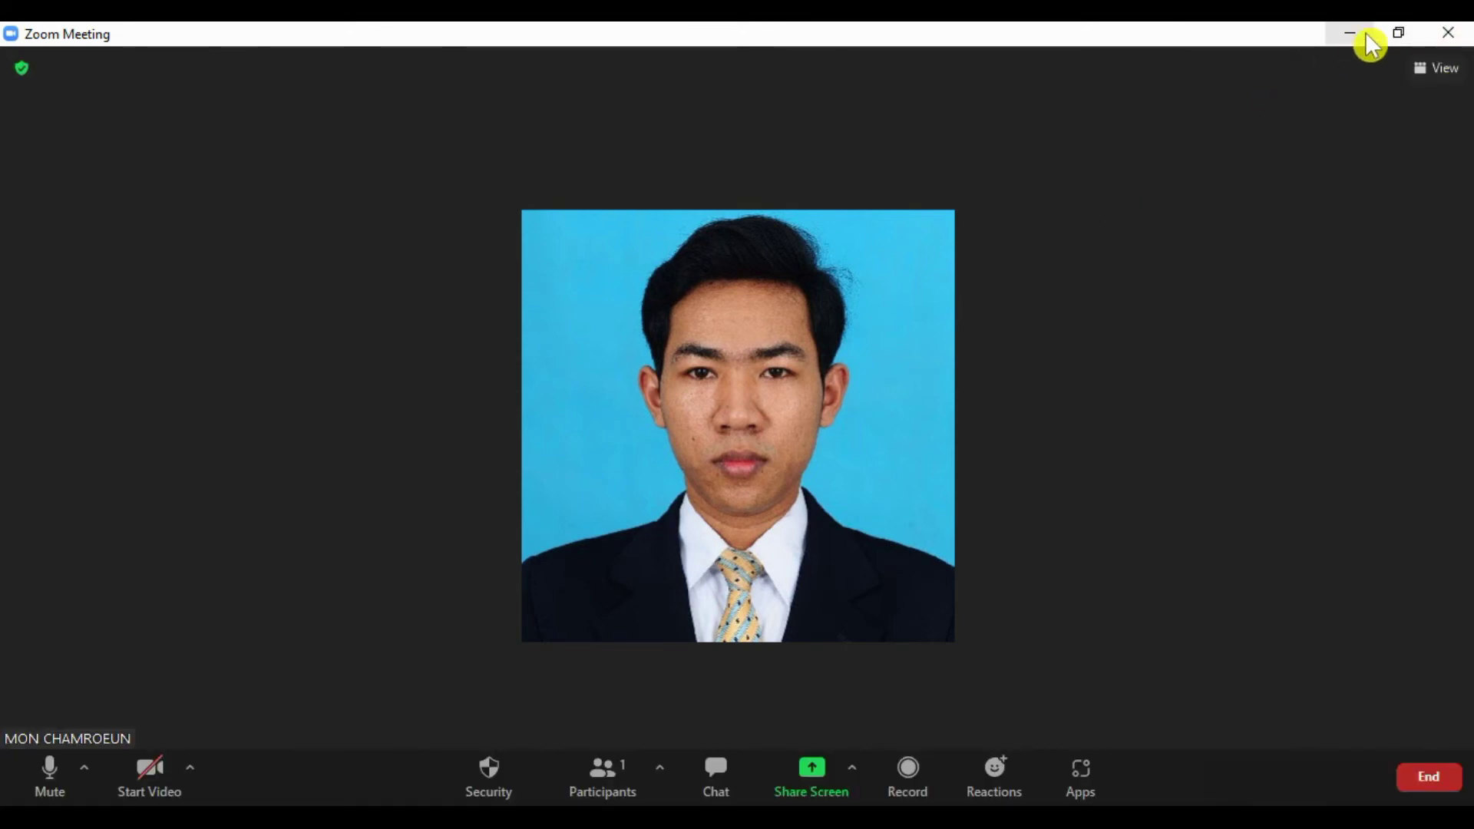
# Open the meeting's Participants panel, which lists only the host so far
pyautogui.click(603, 780)
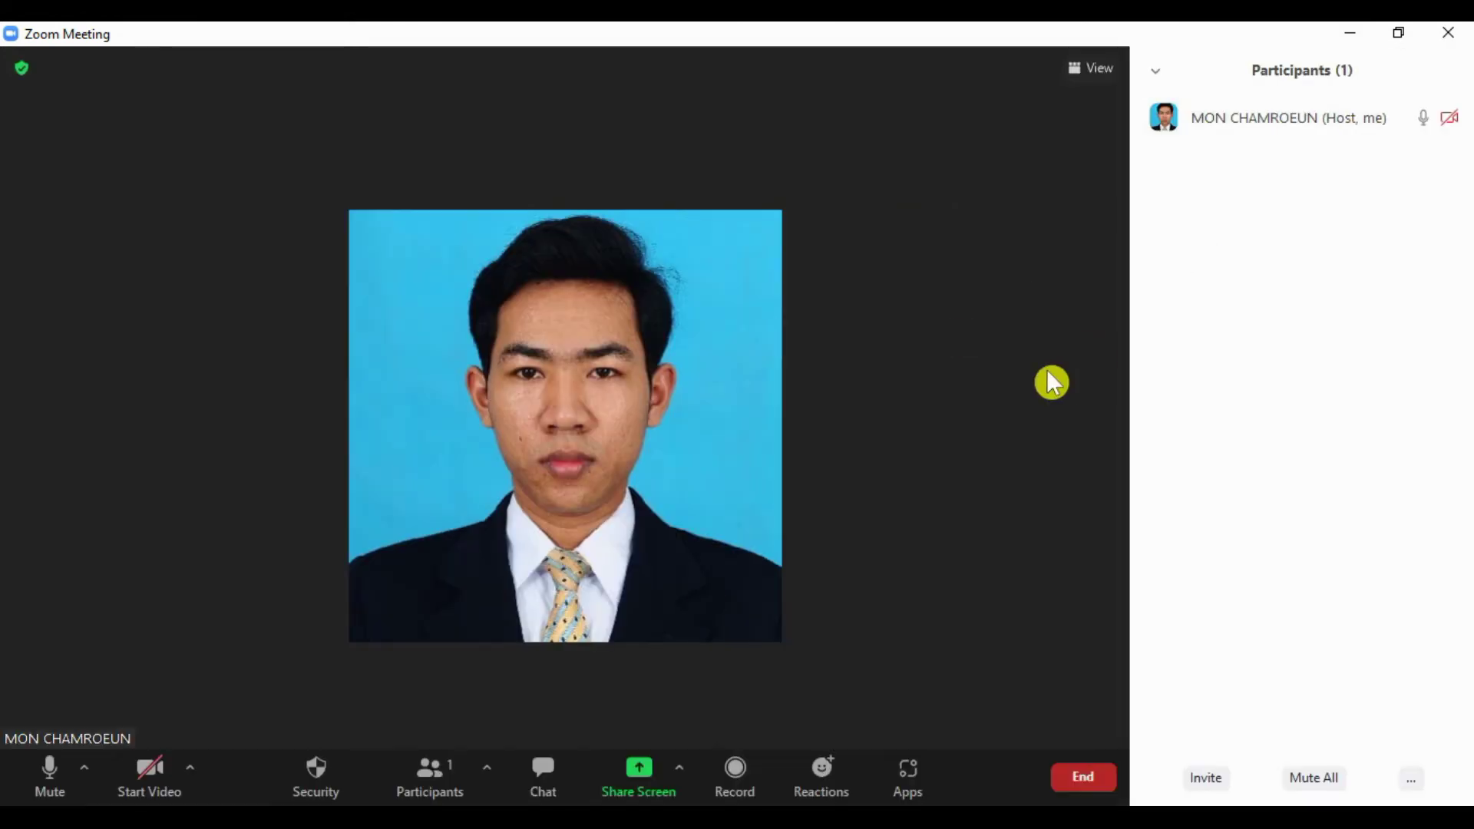
pyautogui.click(437, 780)
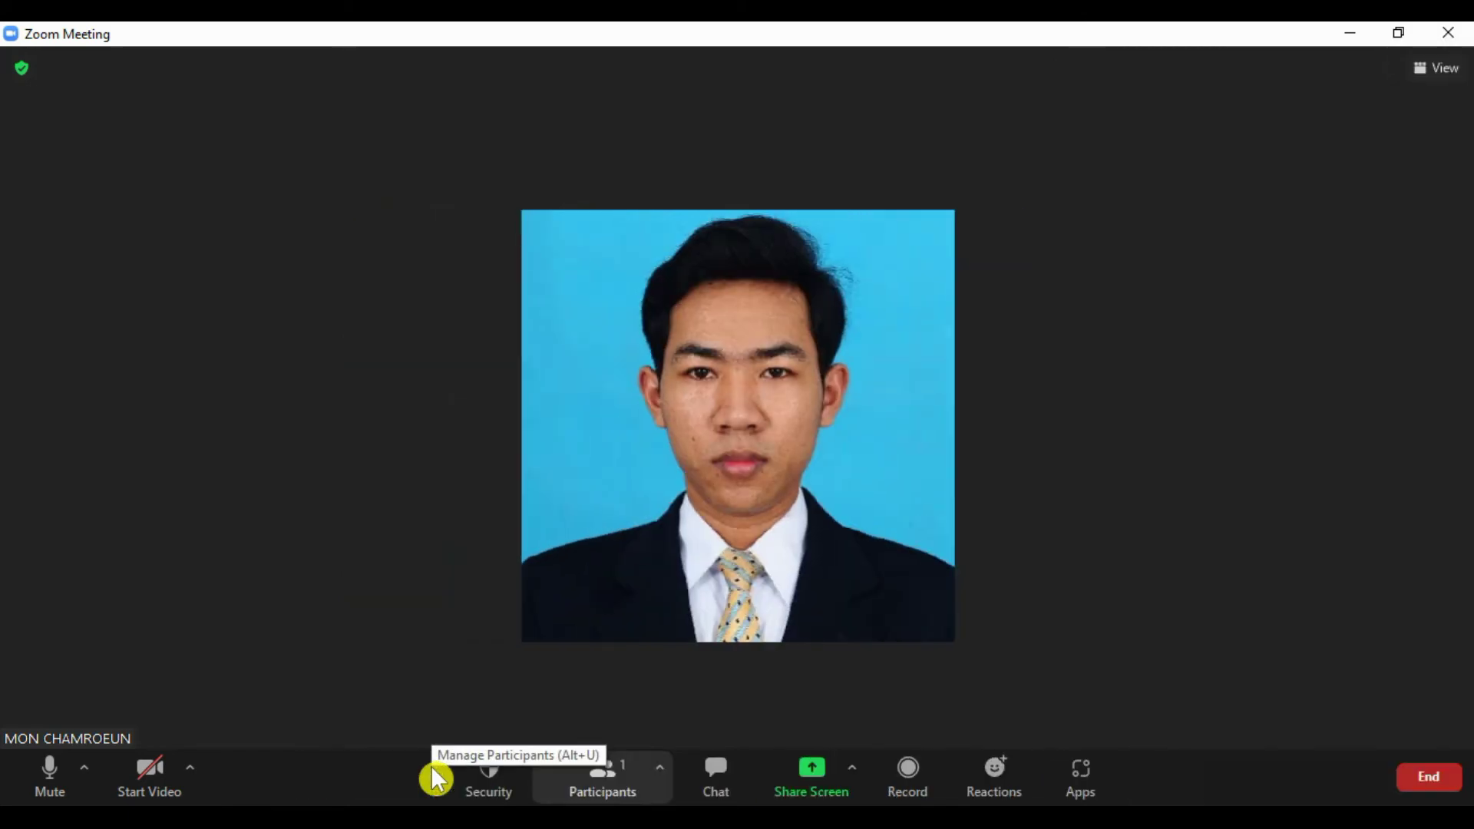
pyautogui.click(605, 777)
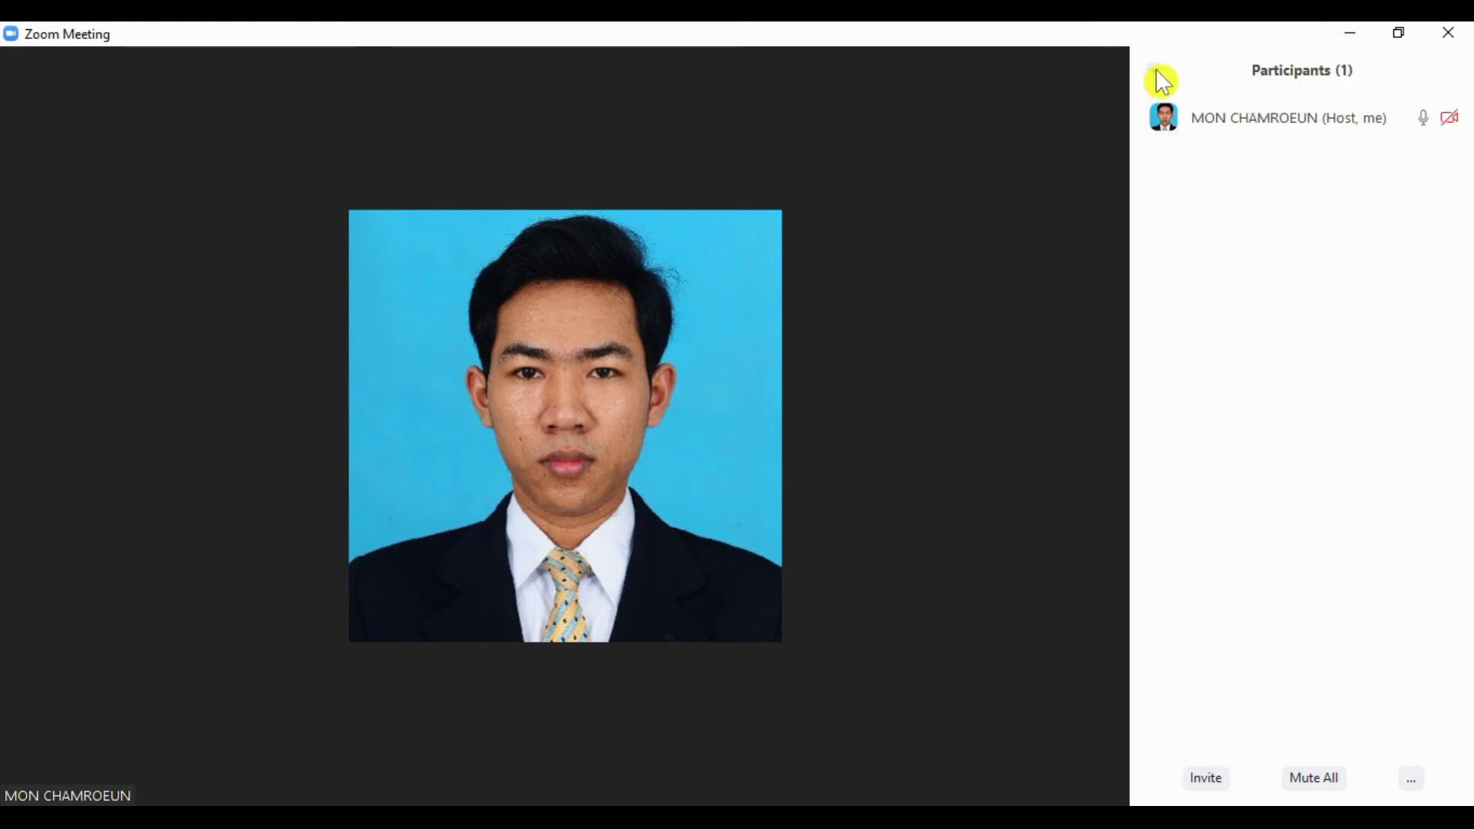
pyautogui.moveTo(845, 263)
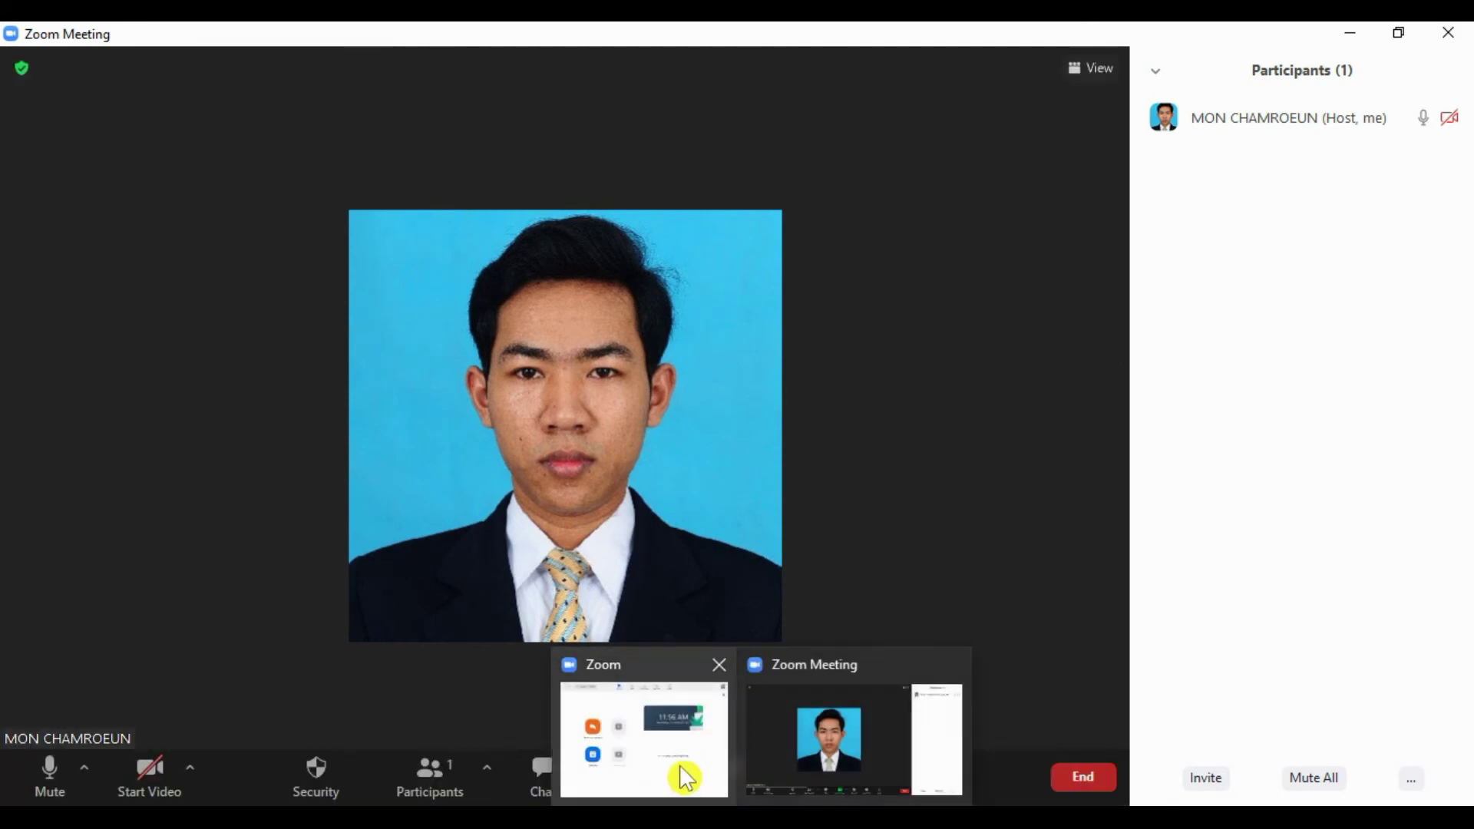
pyautogui.moveTo(654, 754)
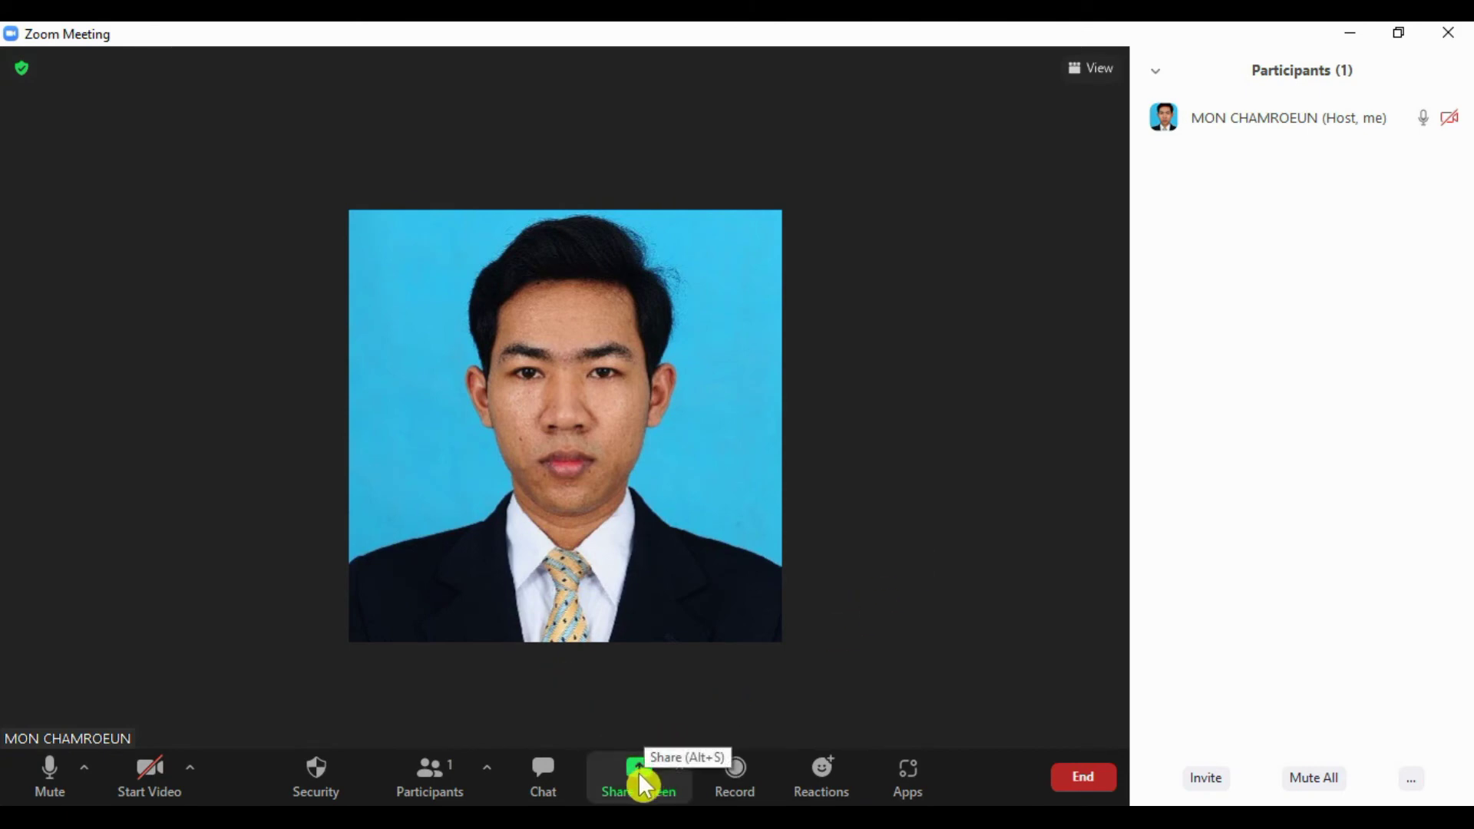
pyautogui.click(428, 780)
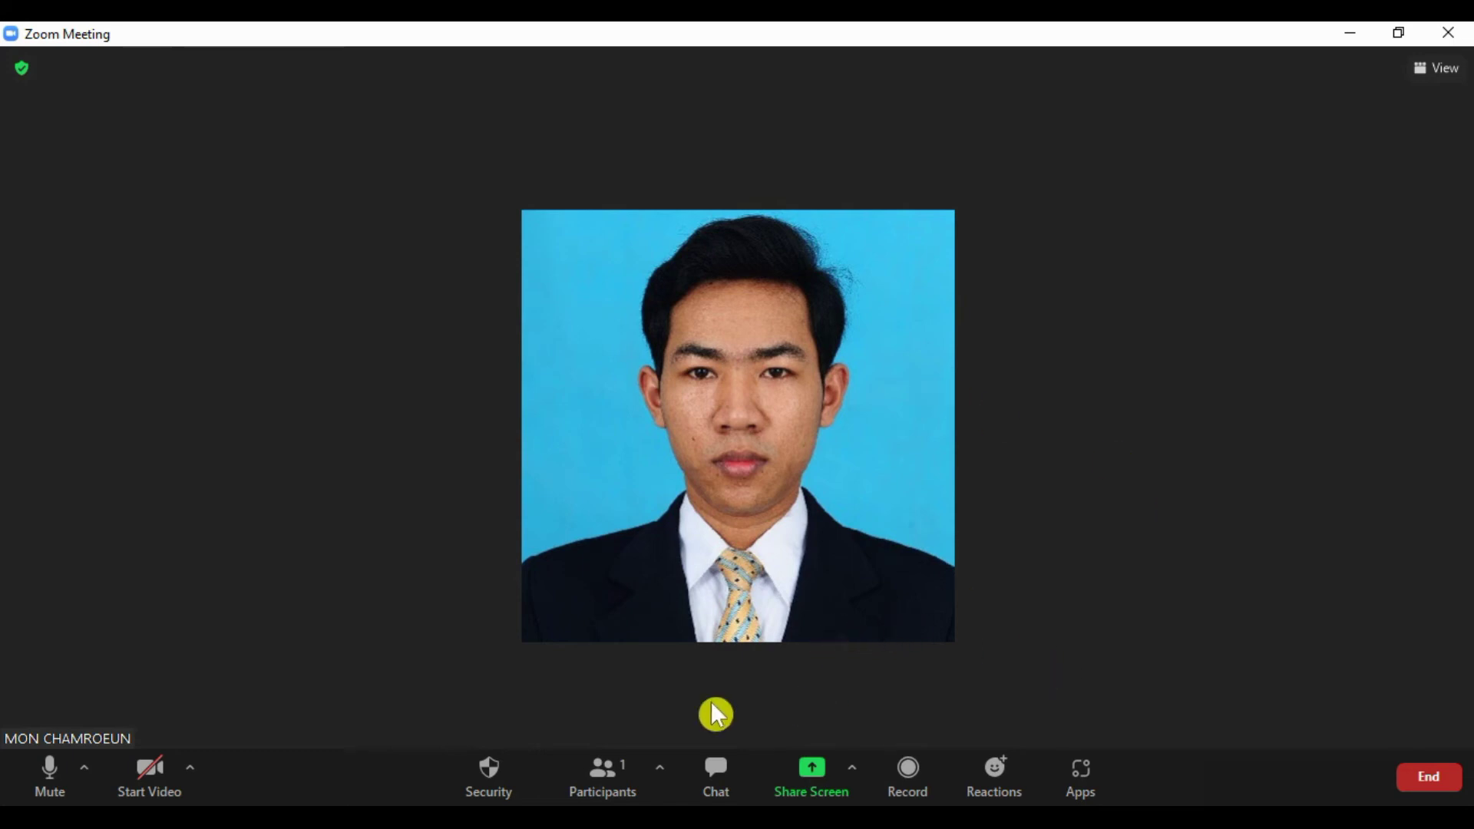
pyautogui.click(599, 775)
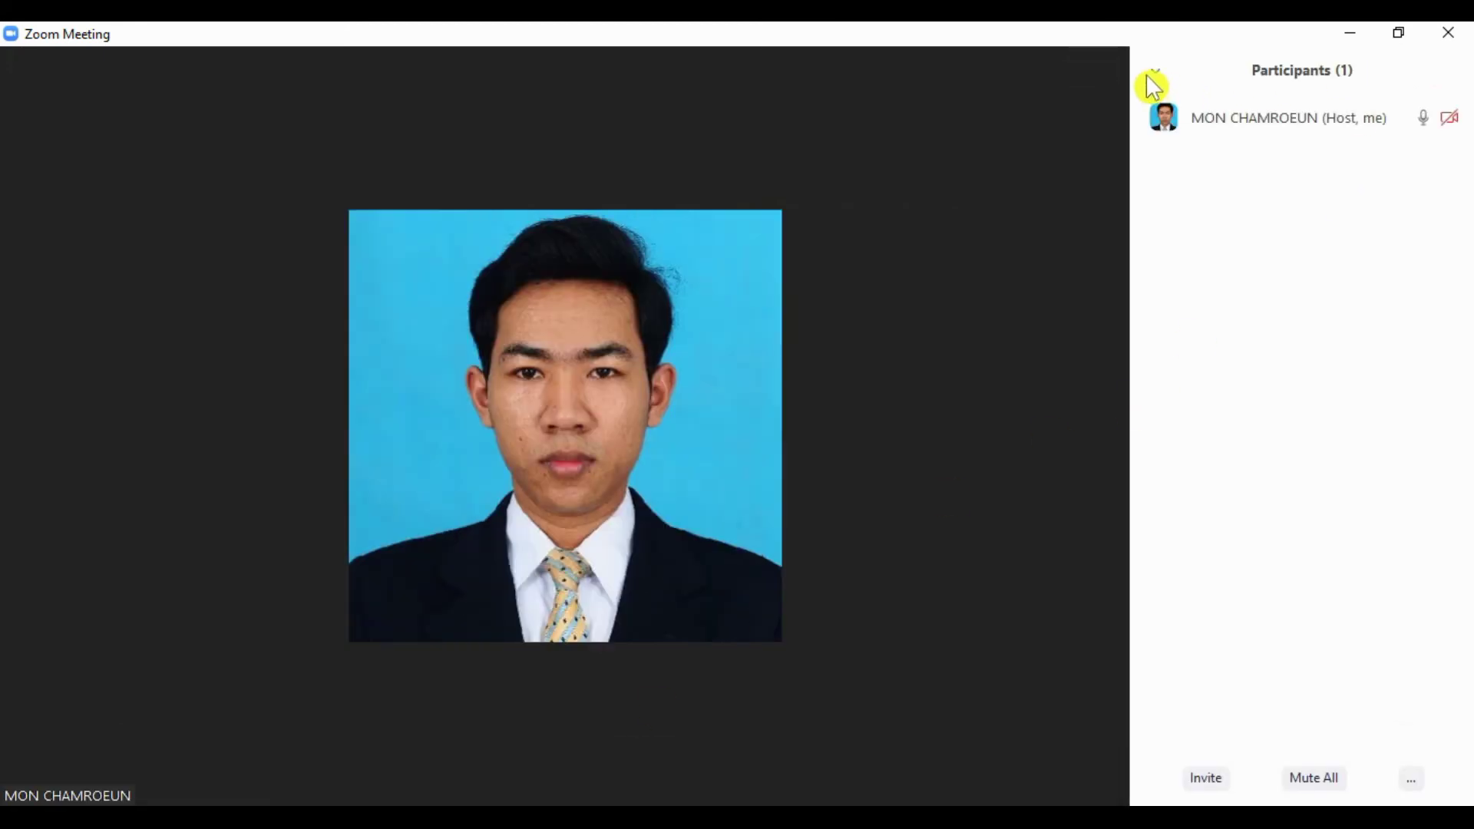
pyautogui.click(1351, 33)
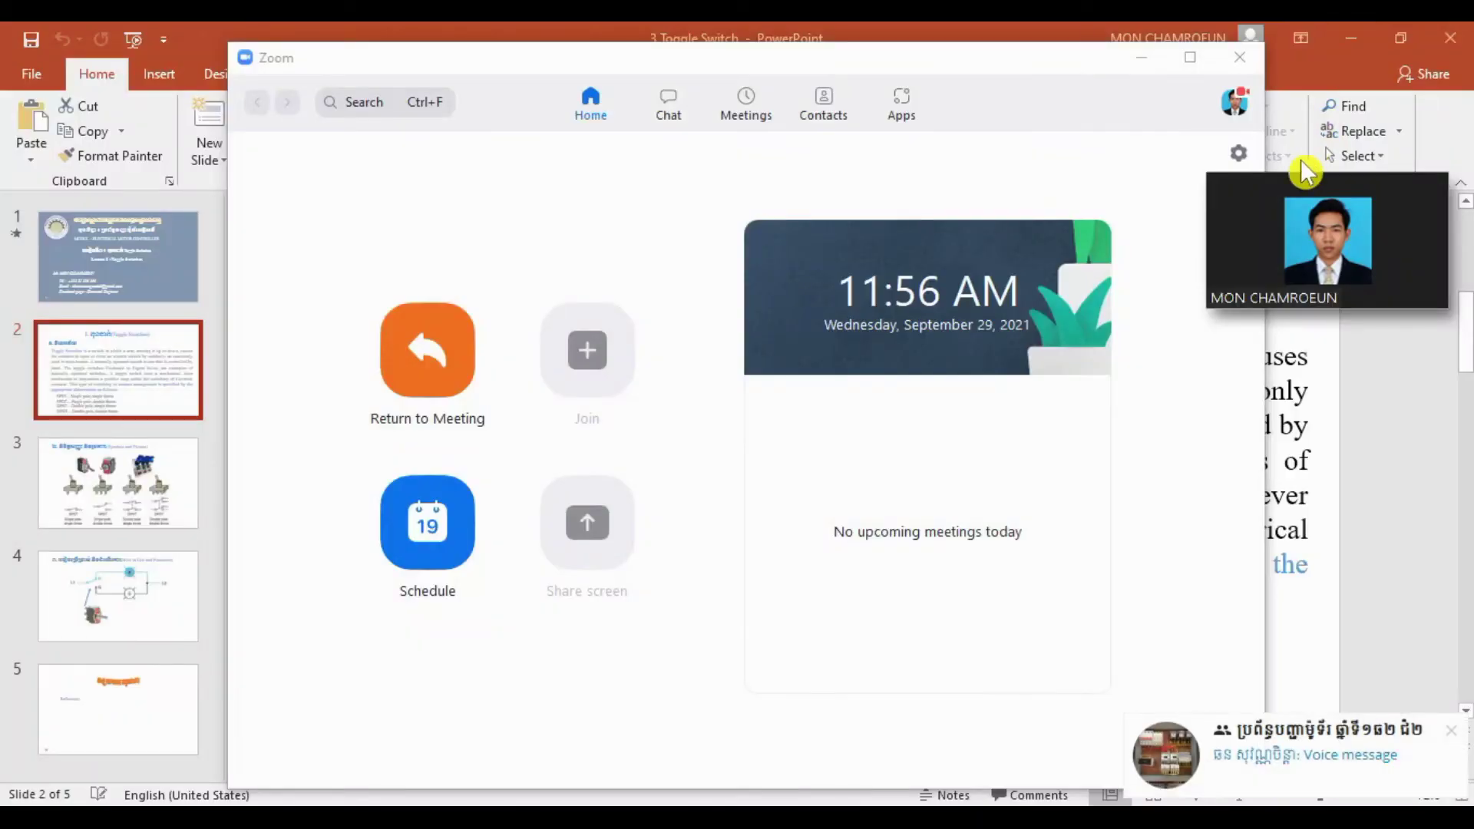
pyautogui.moveTo(1366, 247)
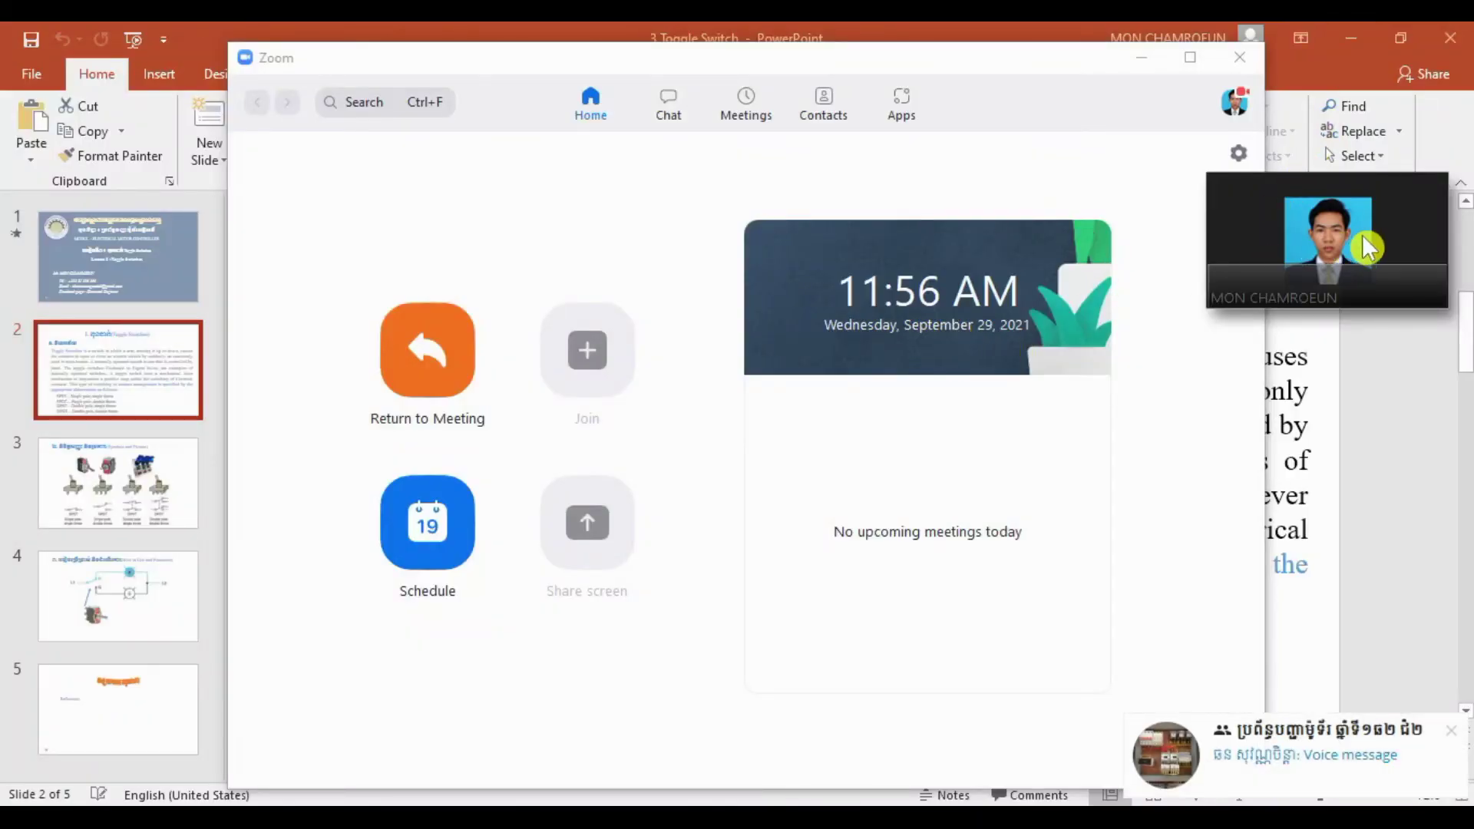
pyautogui.click(426, 349)
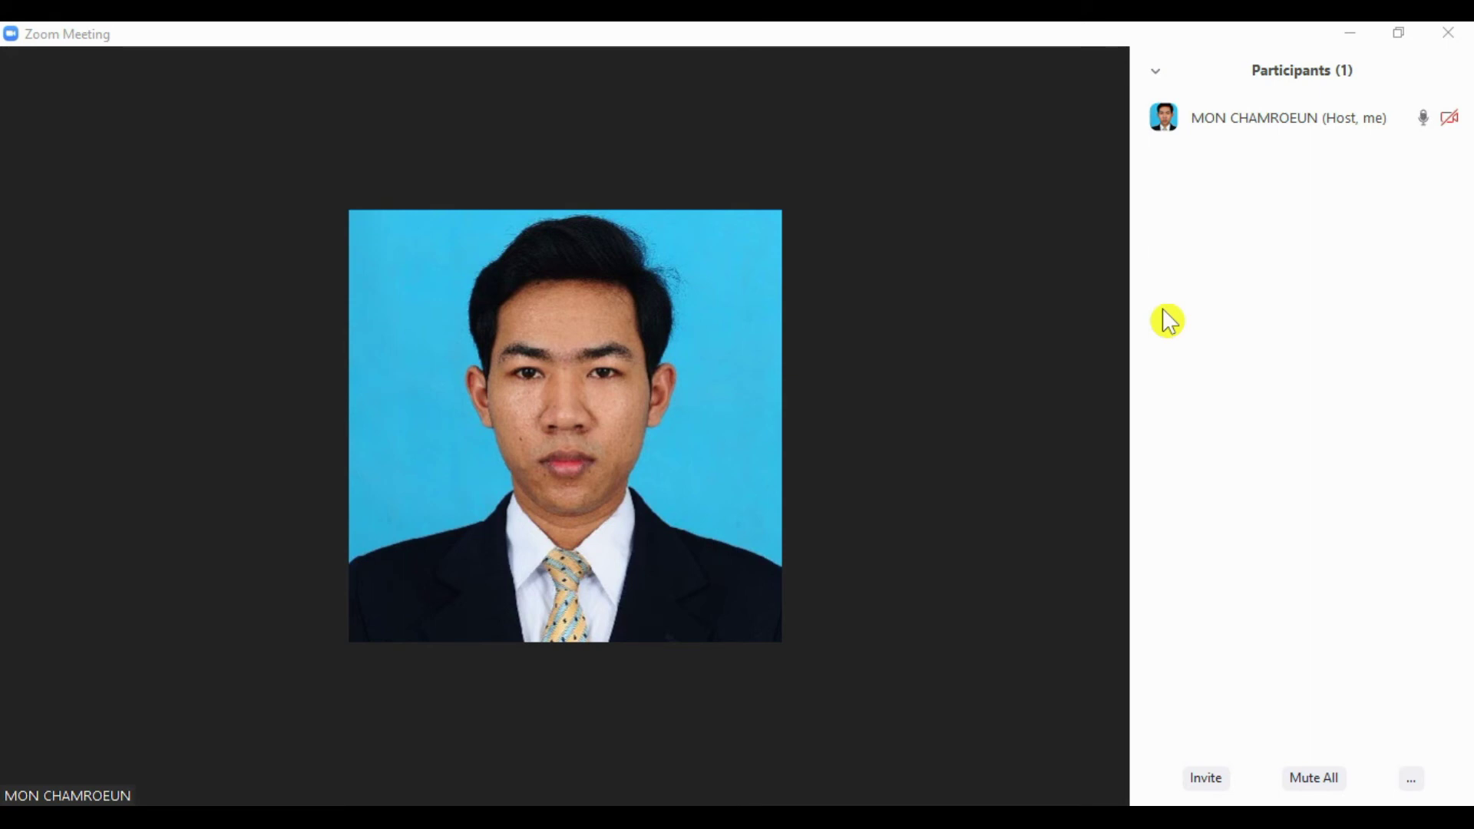
# Glance at the video layout options, then bring the Participants panel back up
pyautogui.moveTo(1138, 66)
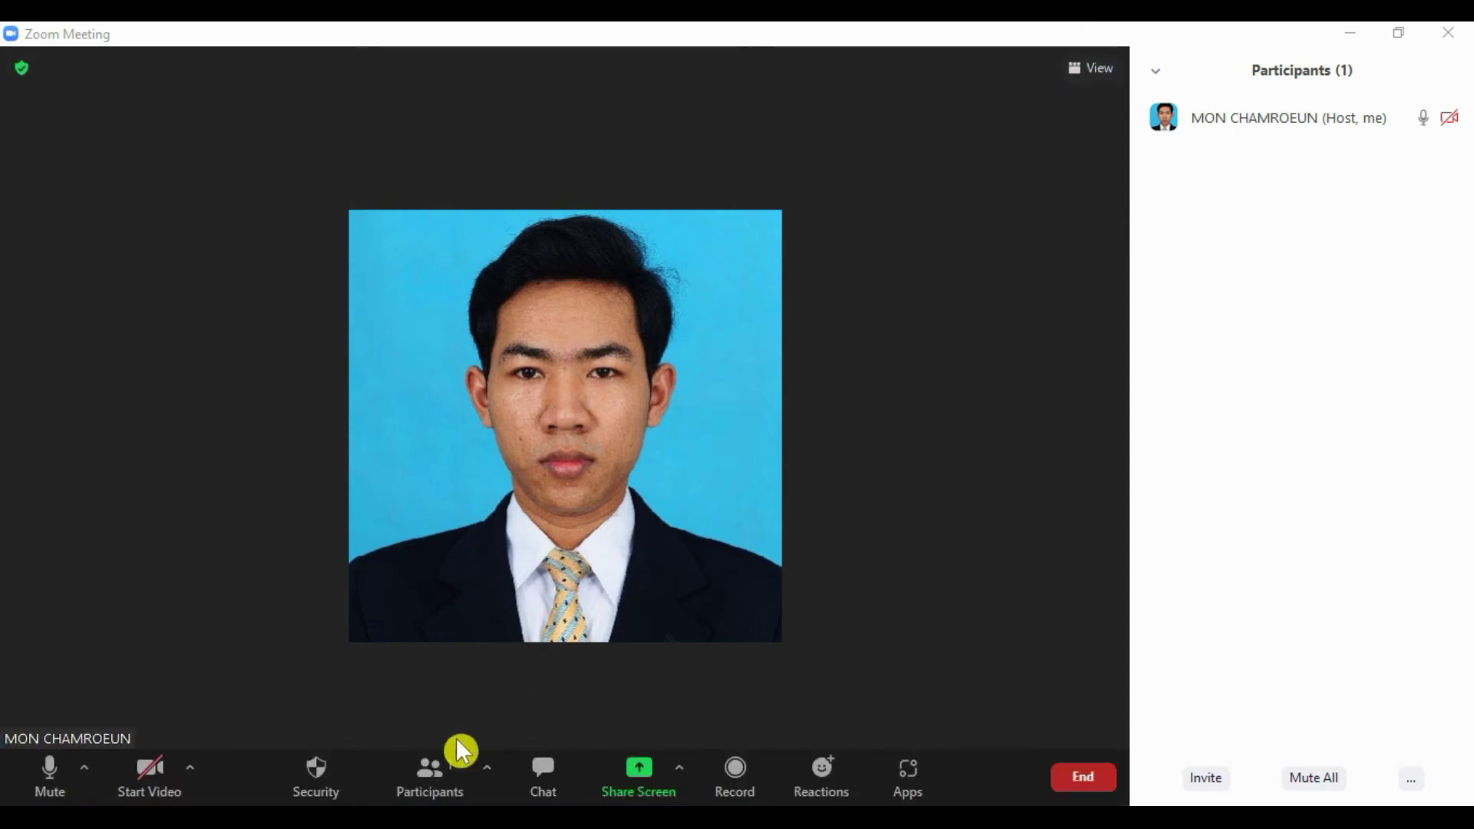
pyautogui.click(429, 777)
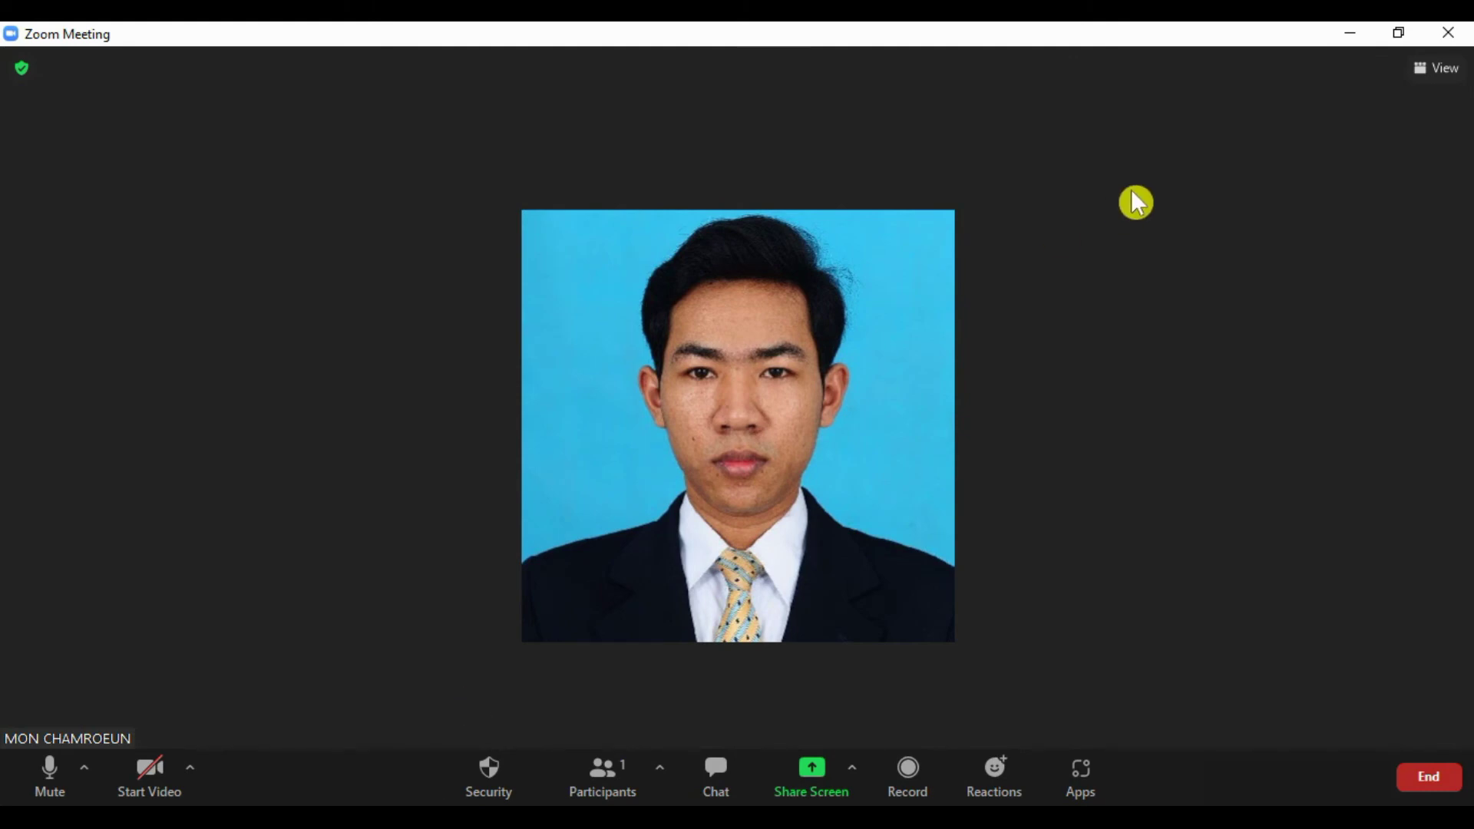
pyautogui.click(1438, 78)
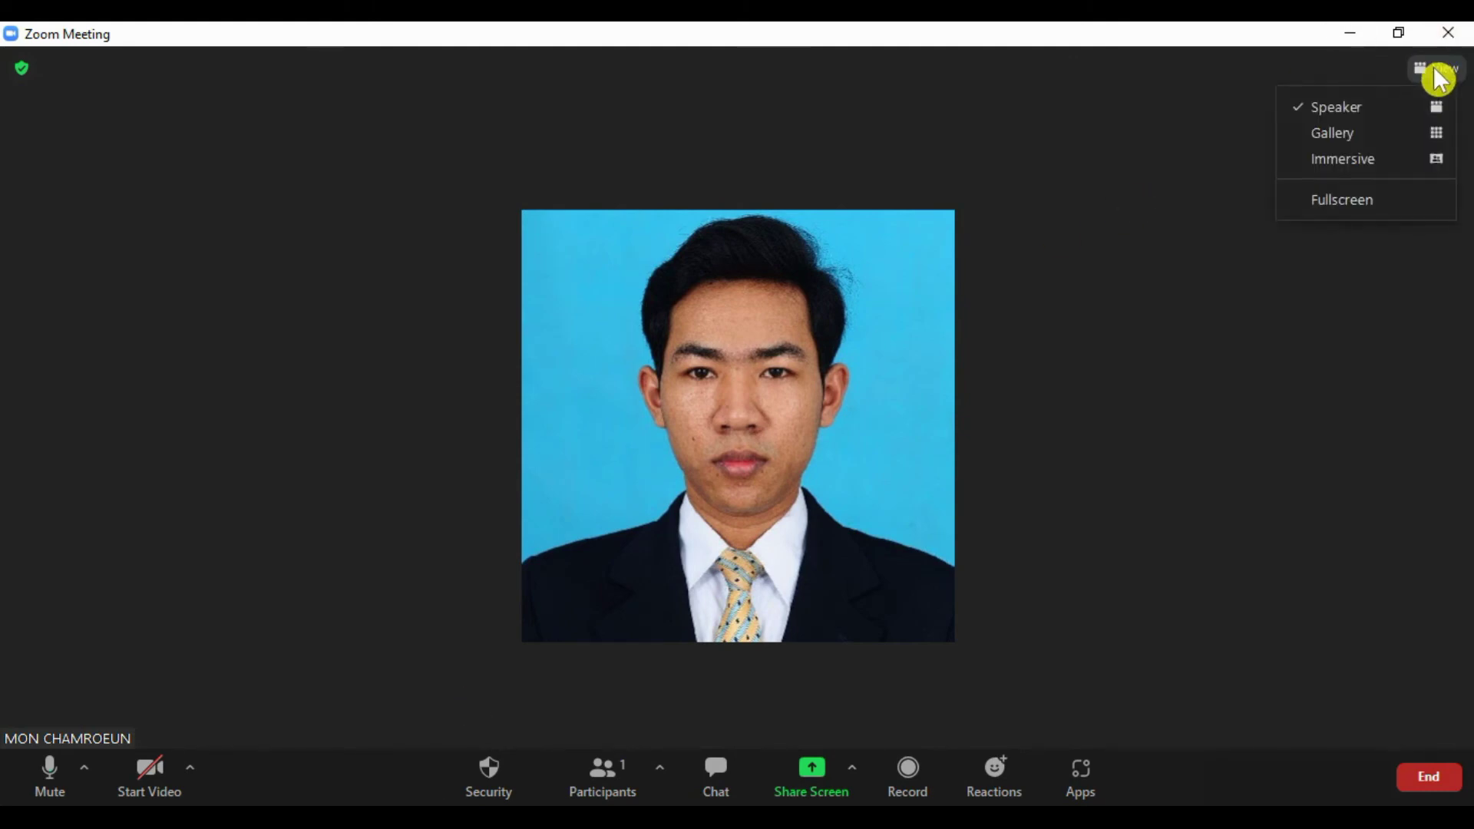
pyautogui.click(1235, 328)
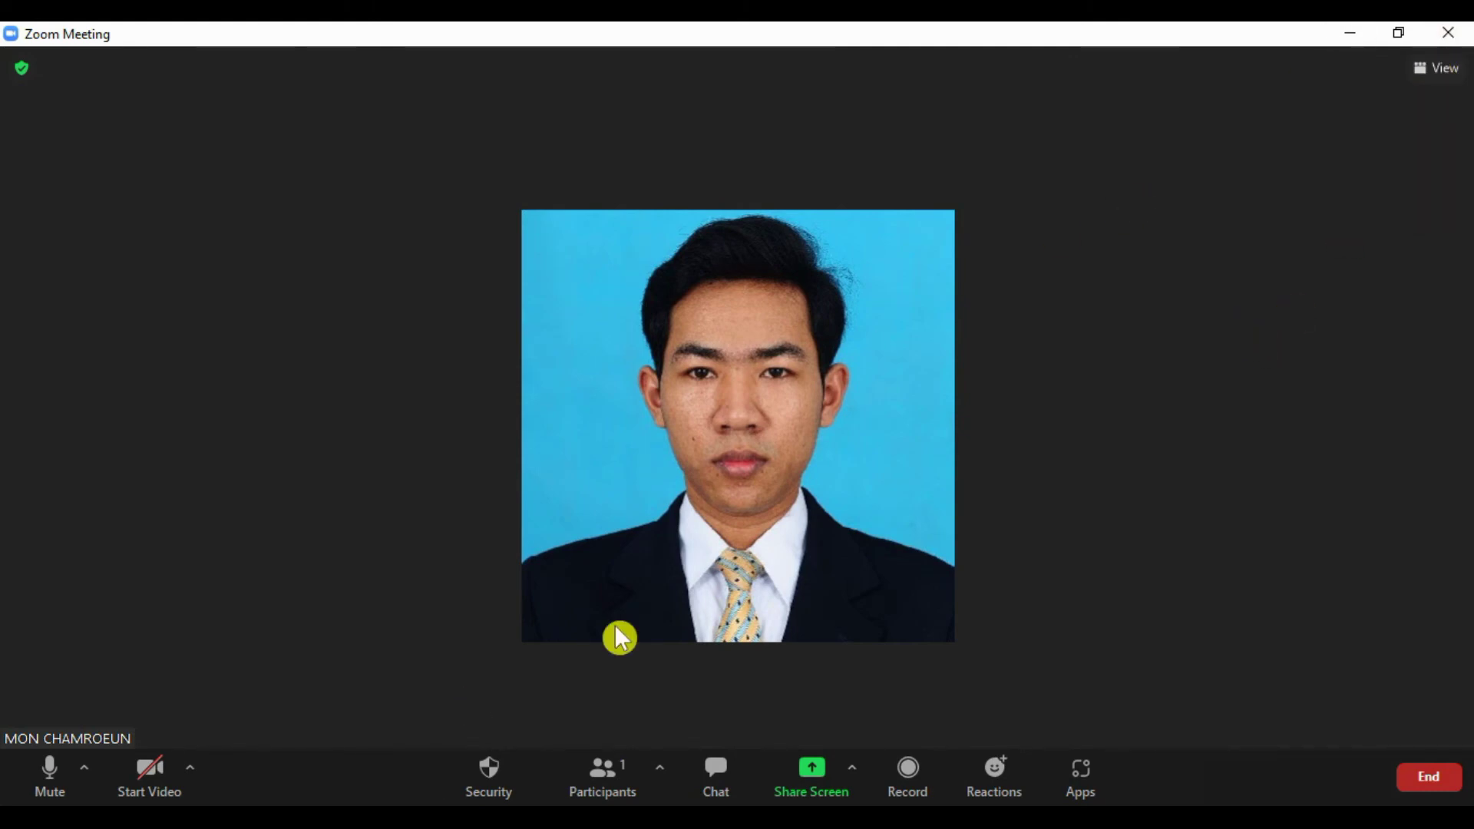
pyautogui.click(602, 787)
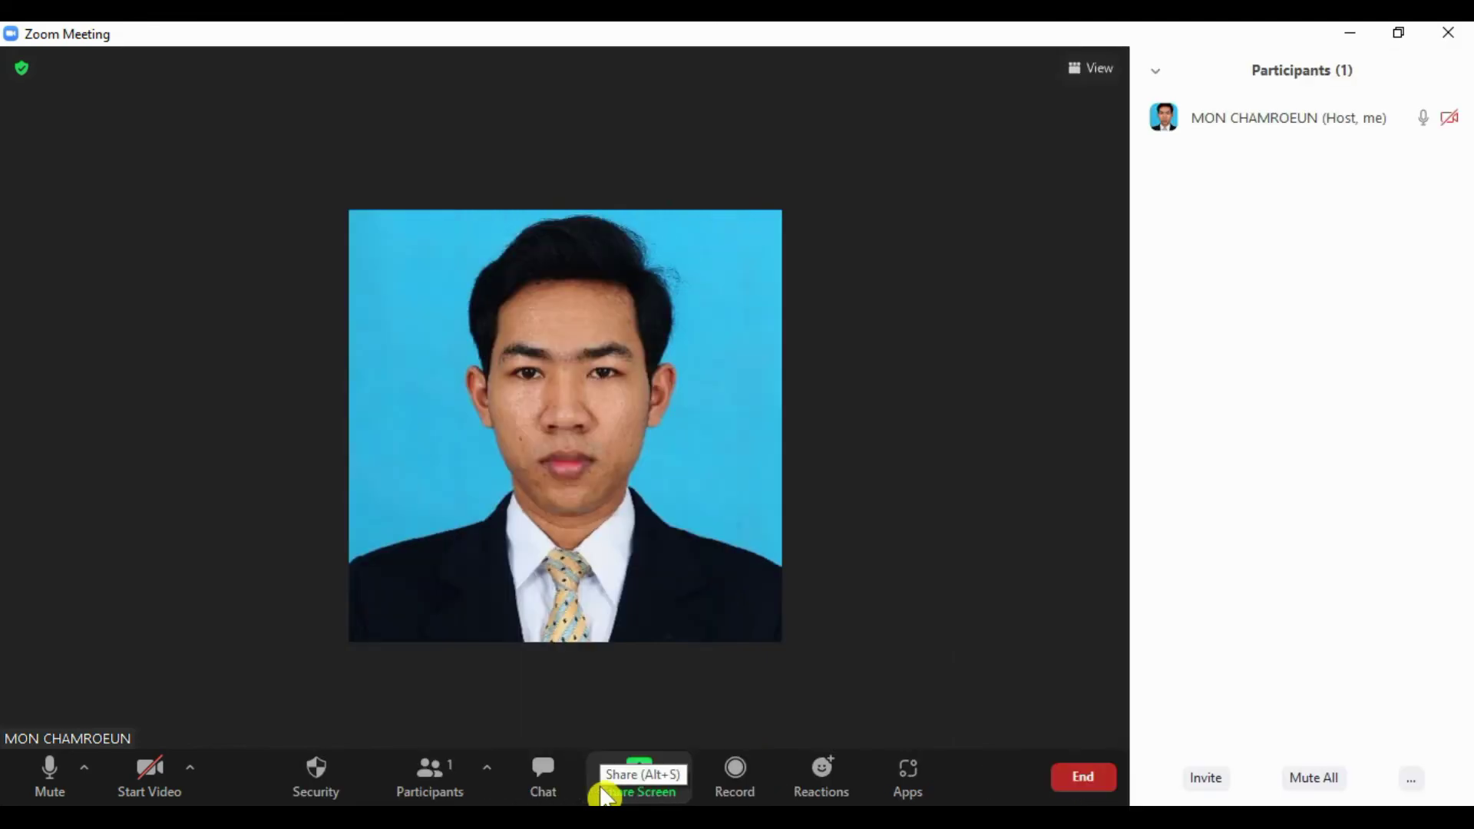
pyautogui.click(430, 791)
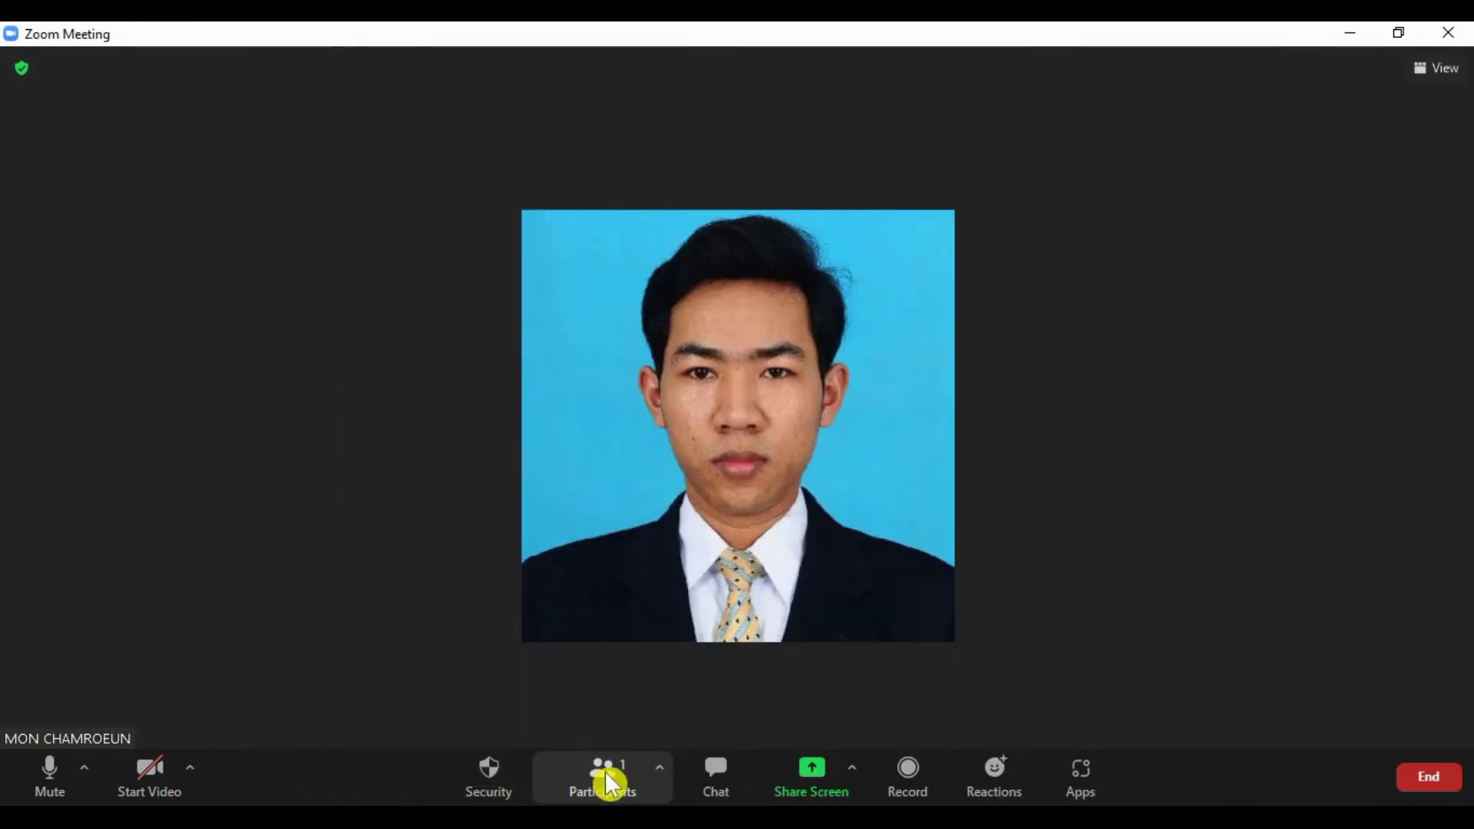
pyautogui.click(606, 783)
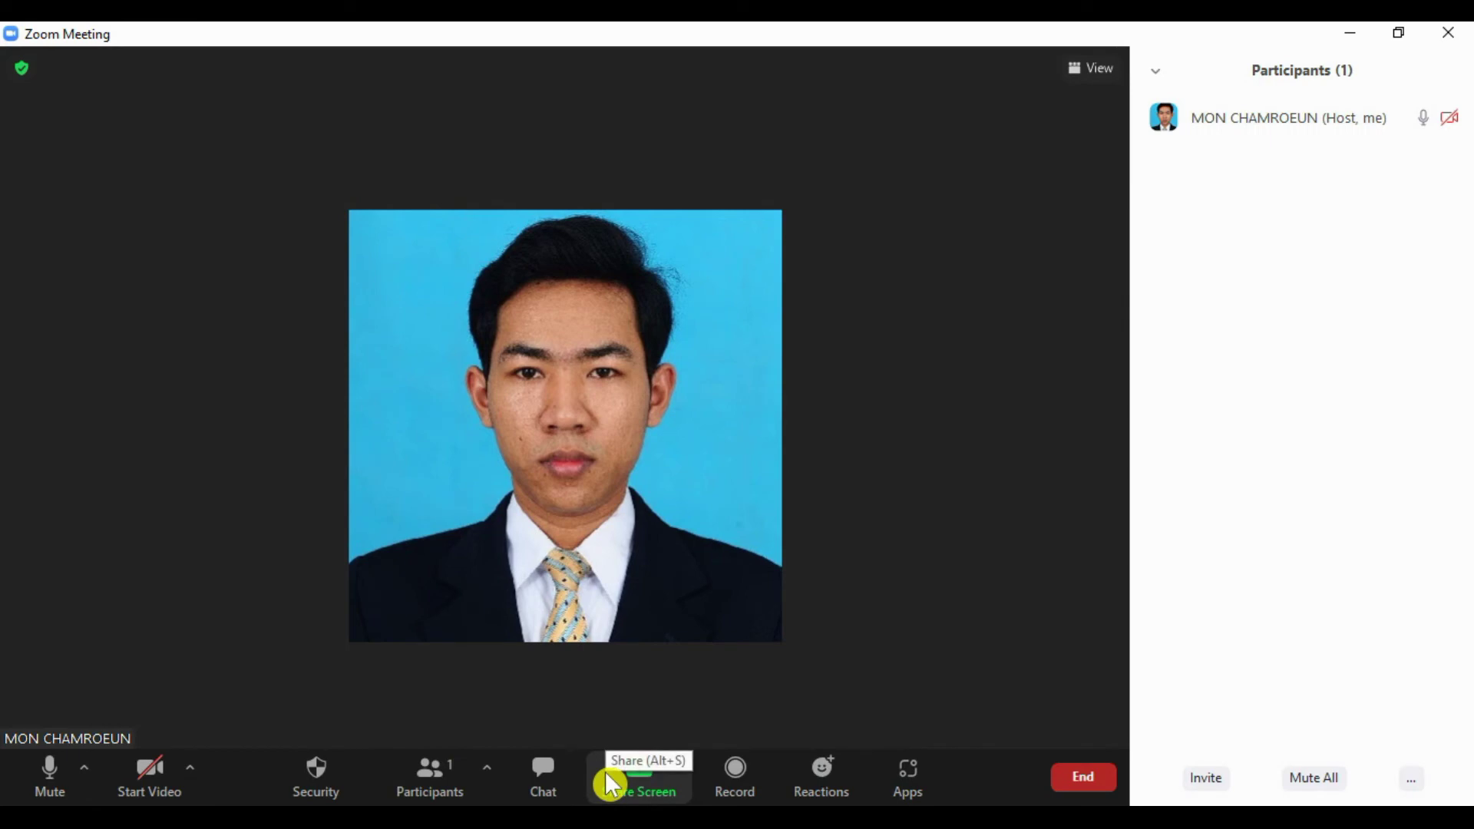
# Copy the meeting's invite link from the Invite options and switch to Telegram
pyautogui.click(1200, 791)
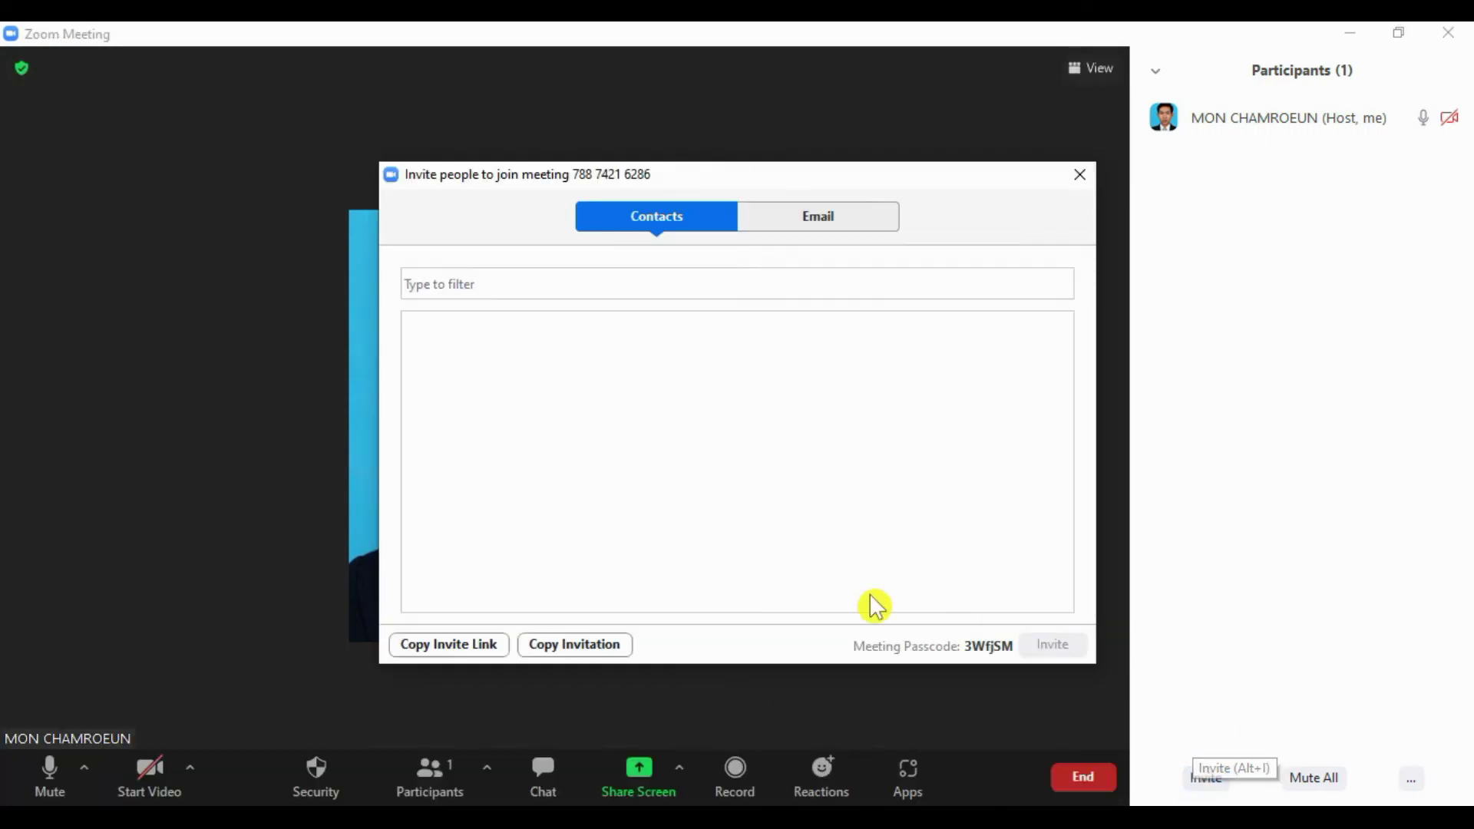
pyautogui.click(491, 645)
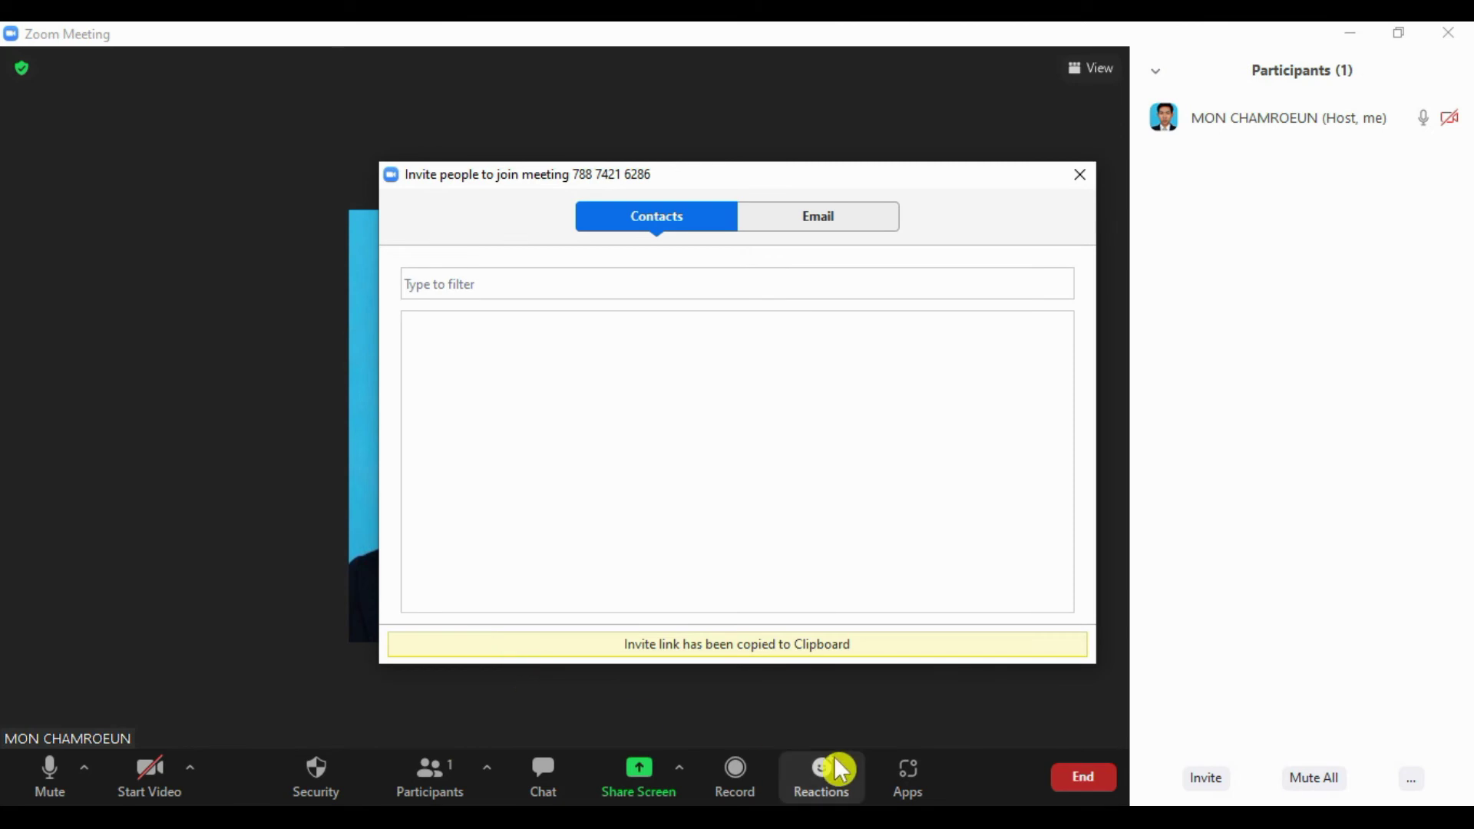
pyautogui.hotkey('alt', 'Tab')
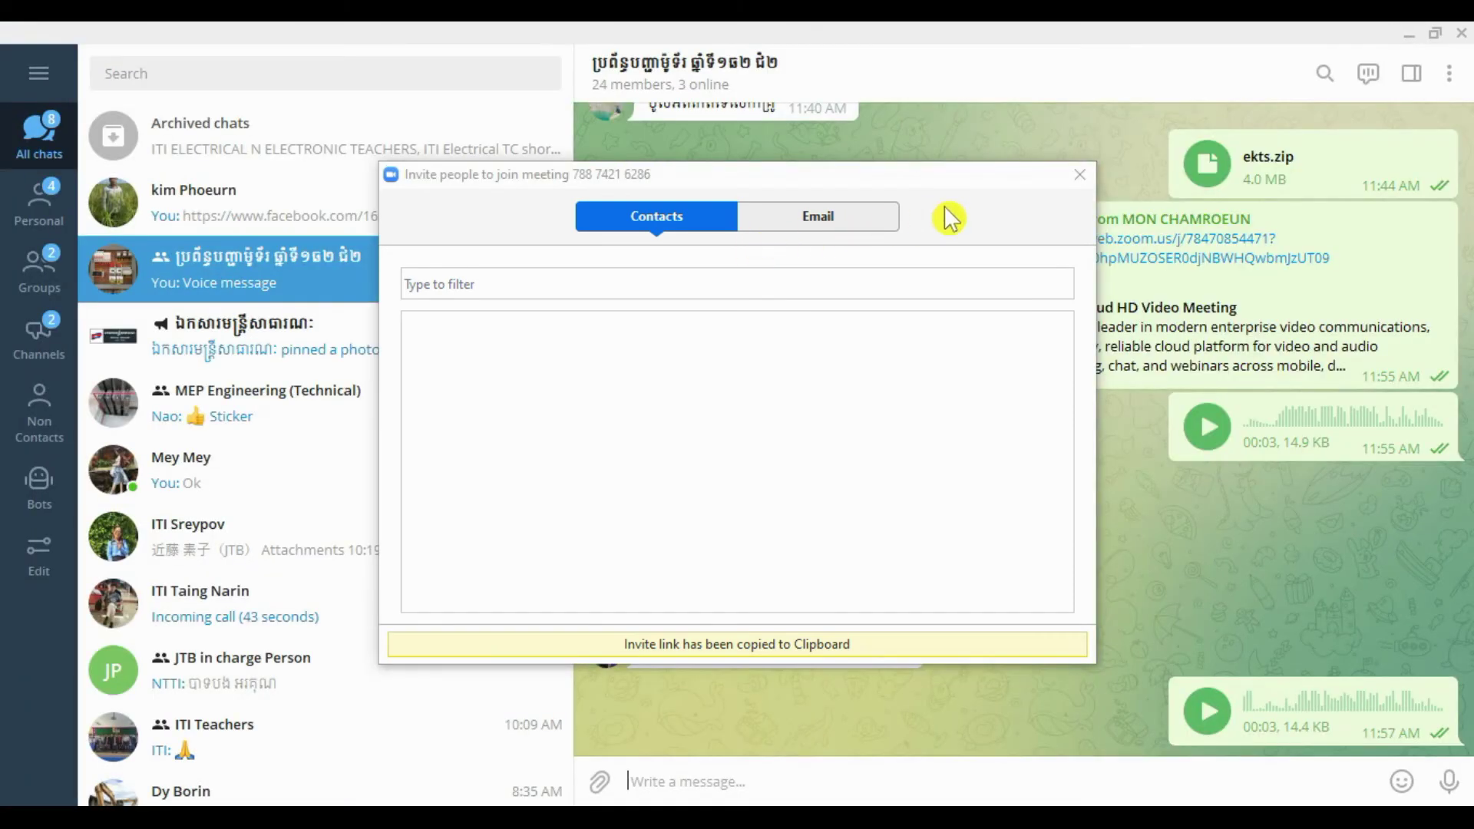
# Paste the Zoom invite link into the Telegram group chat and send it
pyautogui.click(1082, 178)
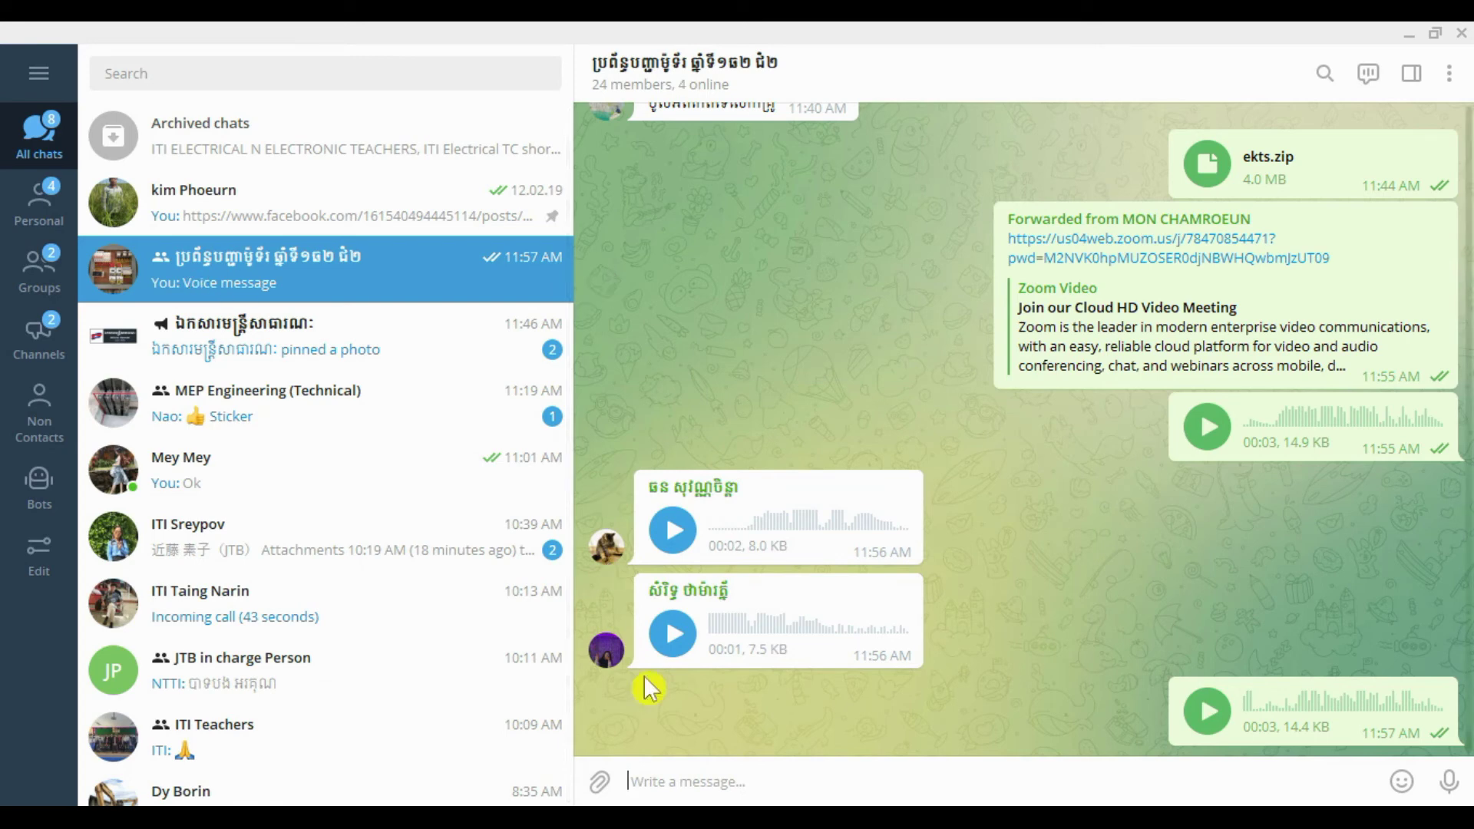
pyautogui.click(649, 782)
pyautogui.hotkey('ctrl', 'v')
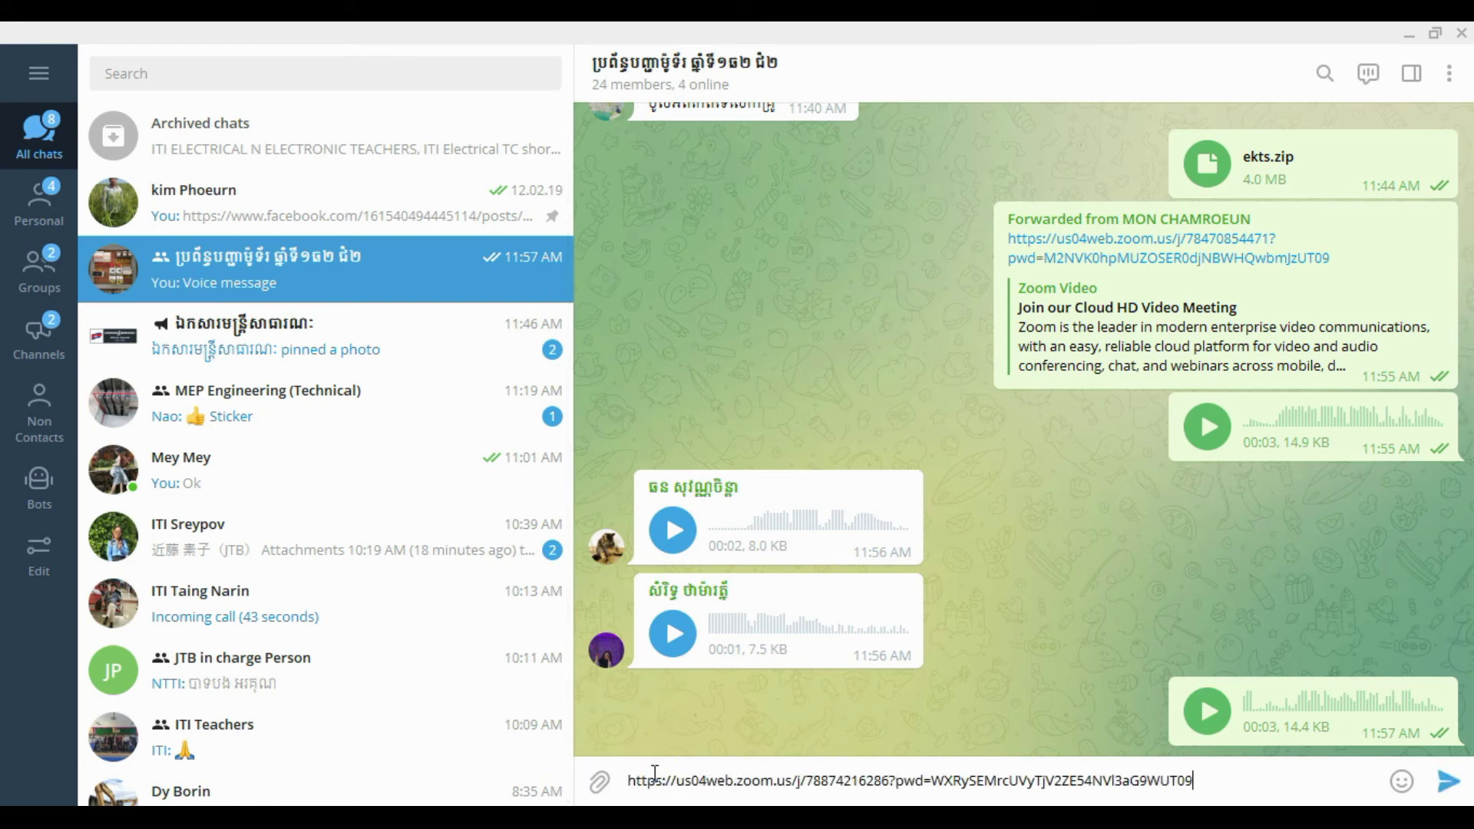
pyautogui.press('Return')
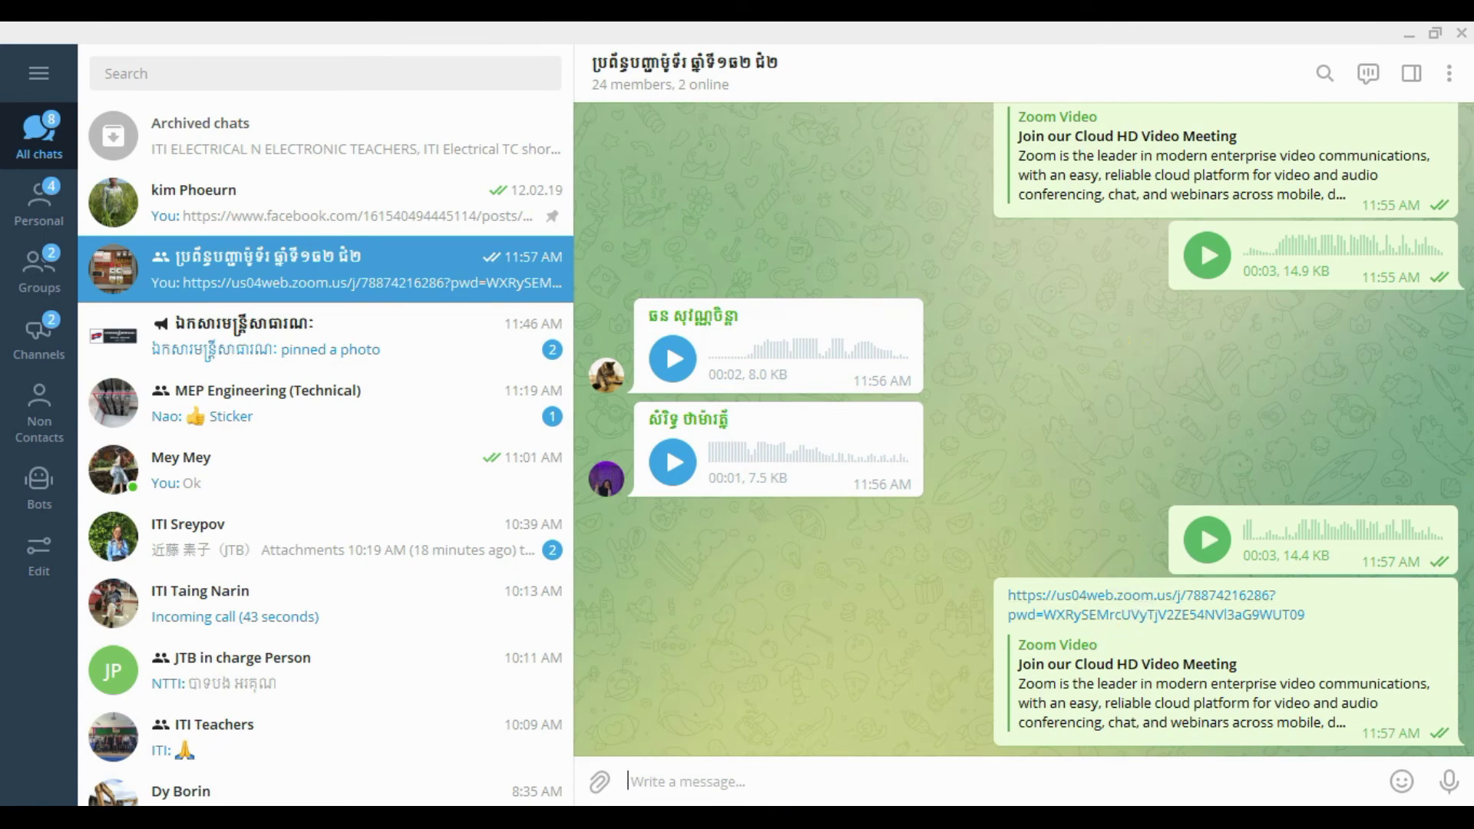
pyautogui.moveTo(764, 815)
pyautogui.moveTo(686, 765)
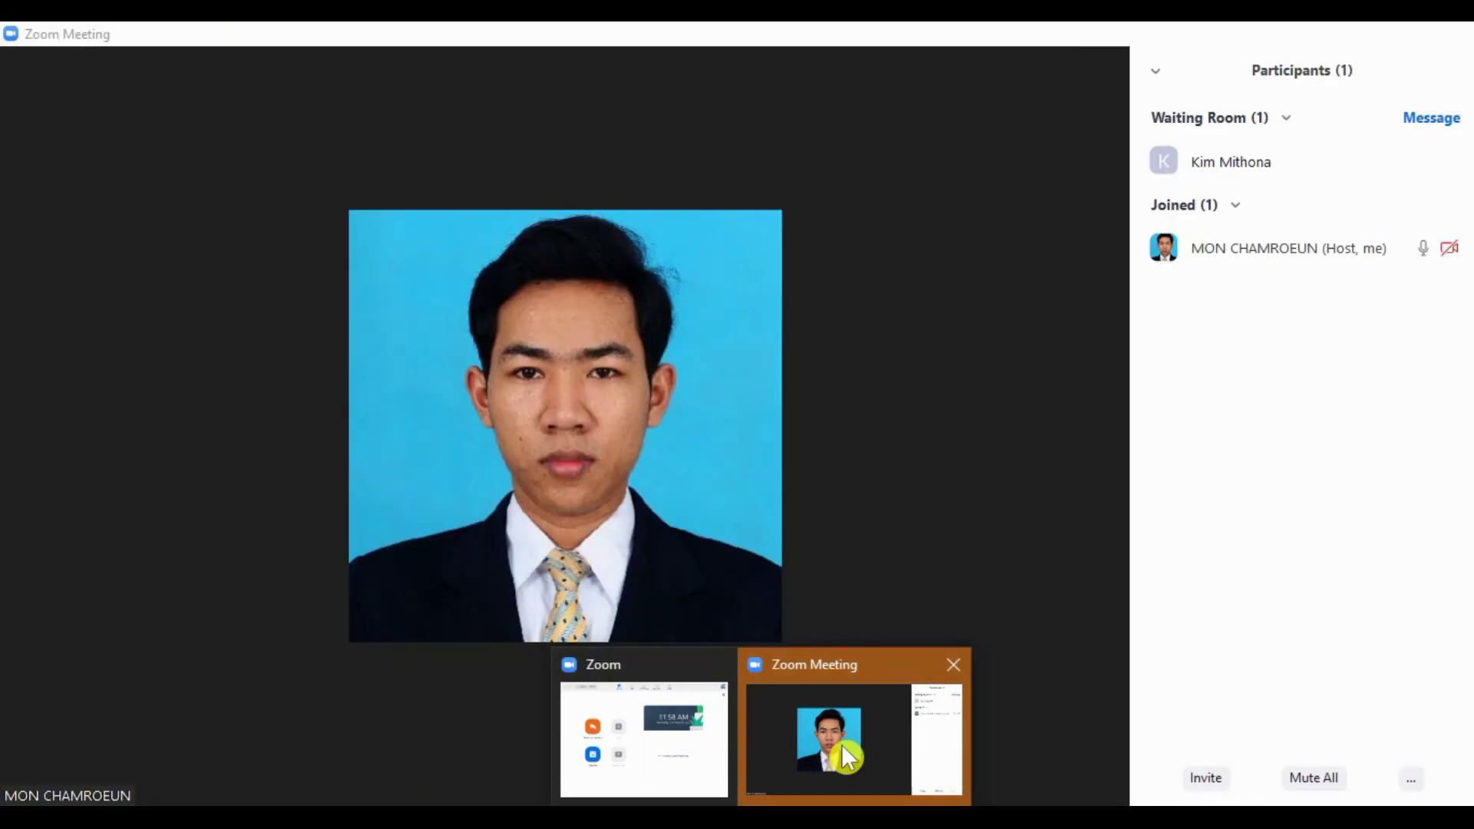
# Return to the Zoom meeting and use Admit all to let the waiting room in
pyautogui.click(841, 744)
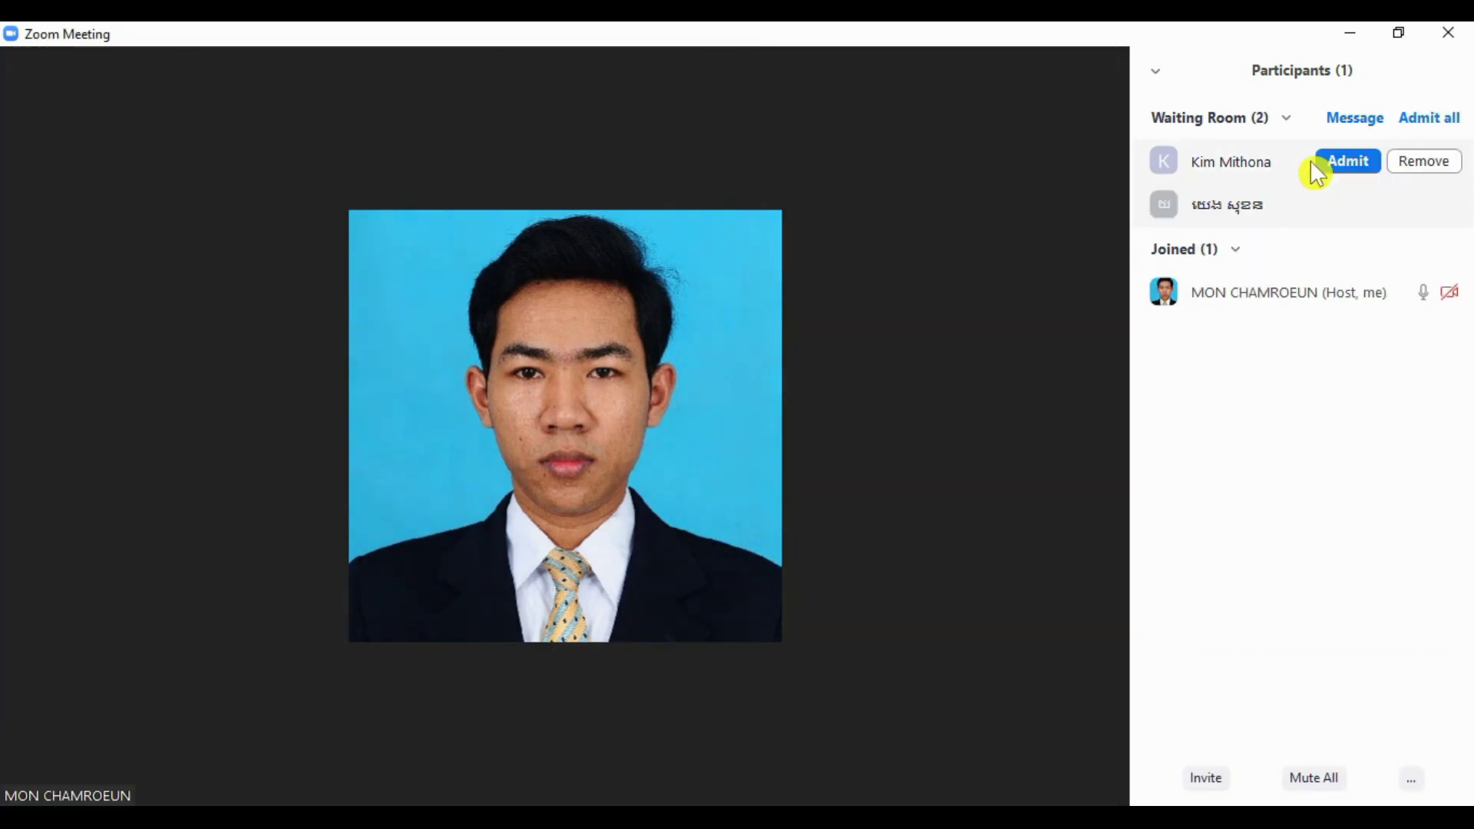
pyautogui.click(1436, 122)
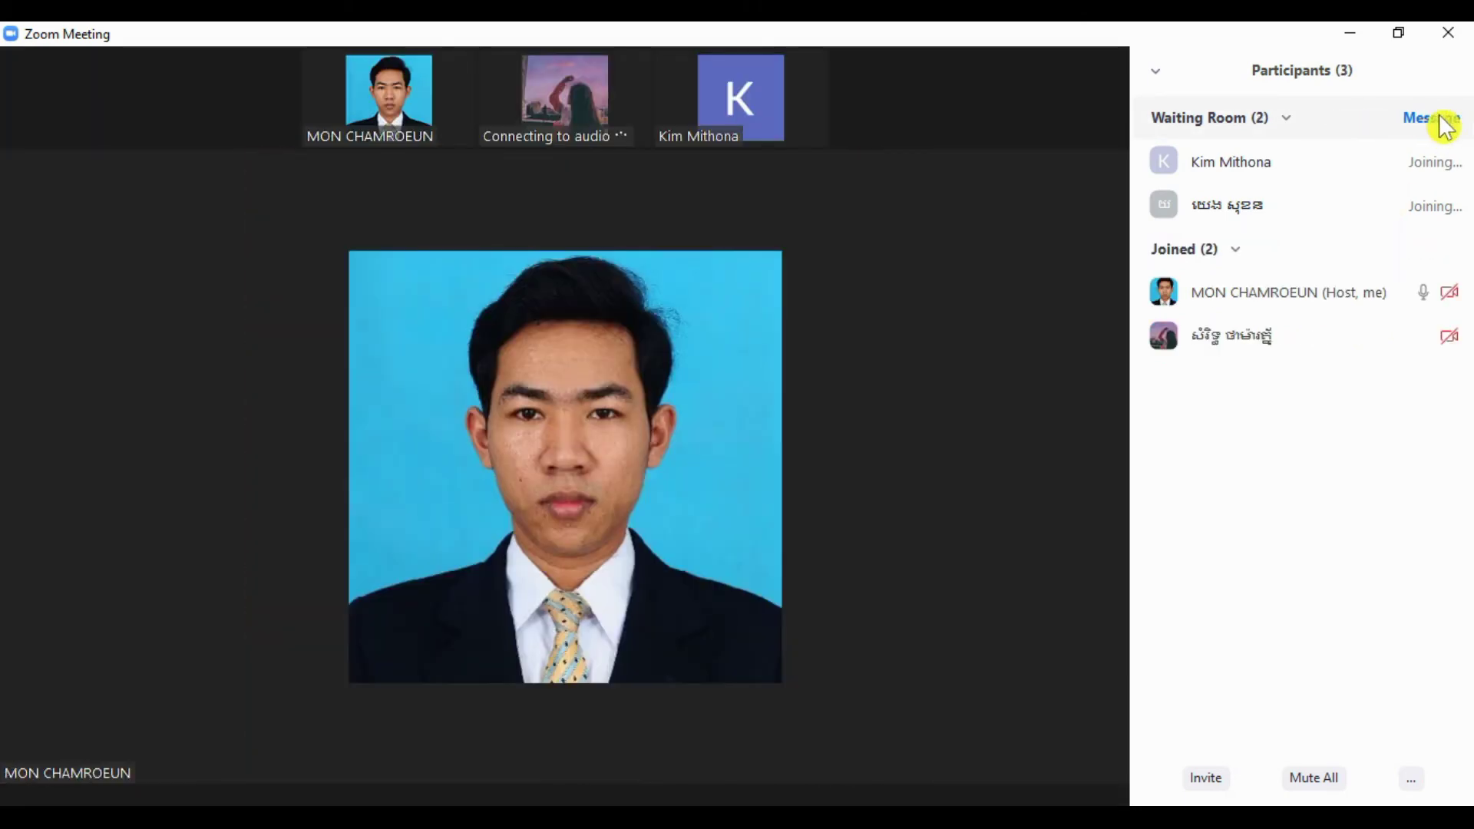
pyautogui.click(1445, 122)
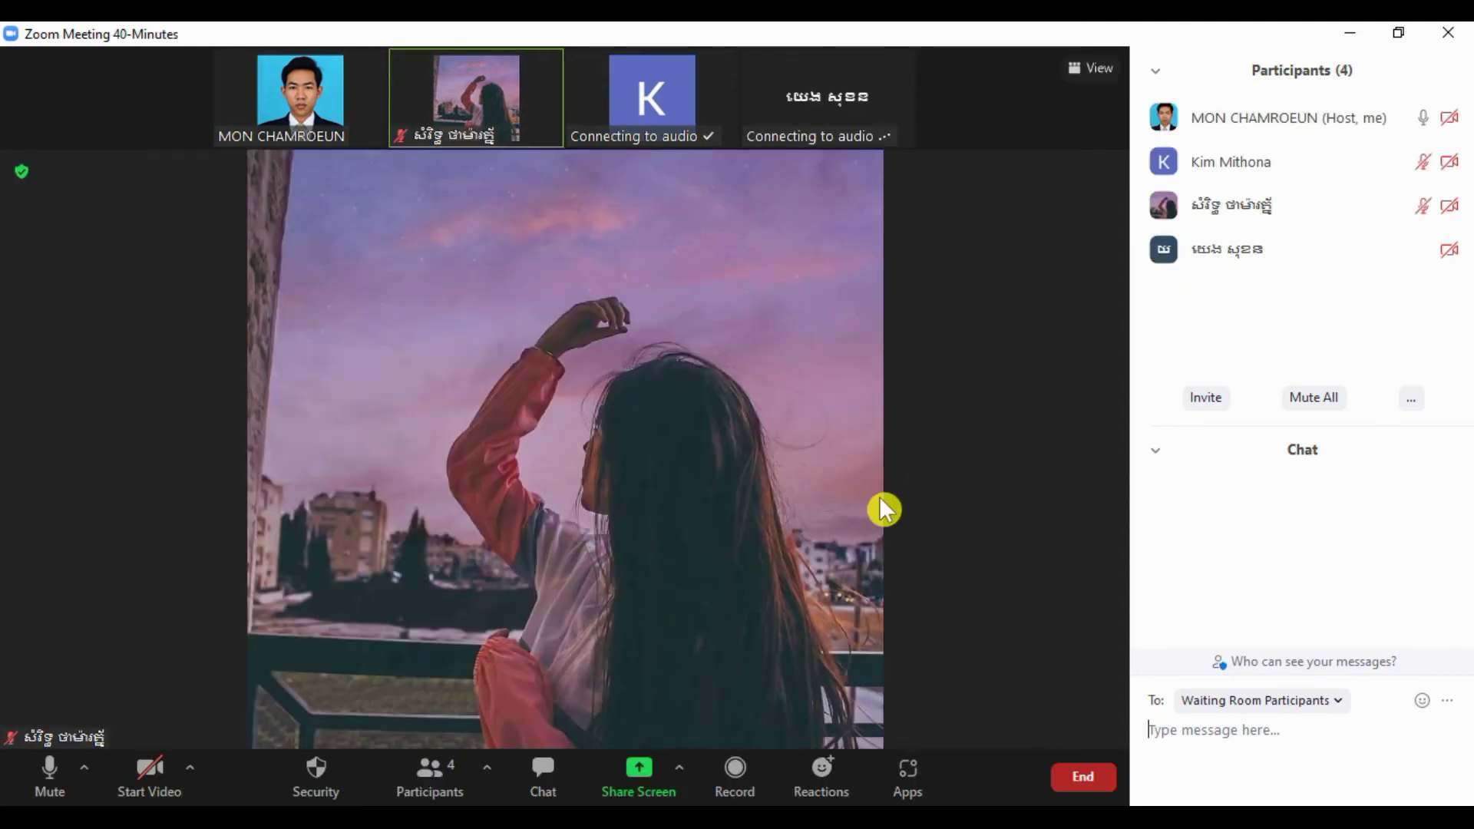
# Share the whole screen, admit three newcomers, and switch to the PowerPoint Toggle Switches slide
pyautogui.click(642, 782)
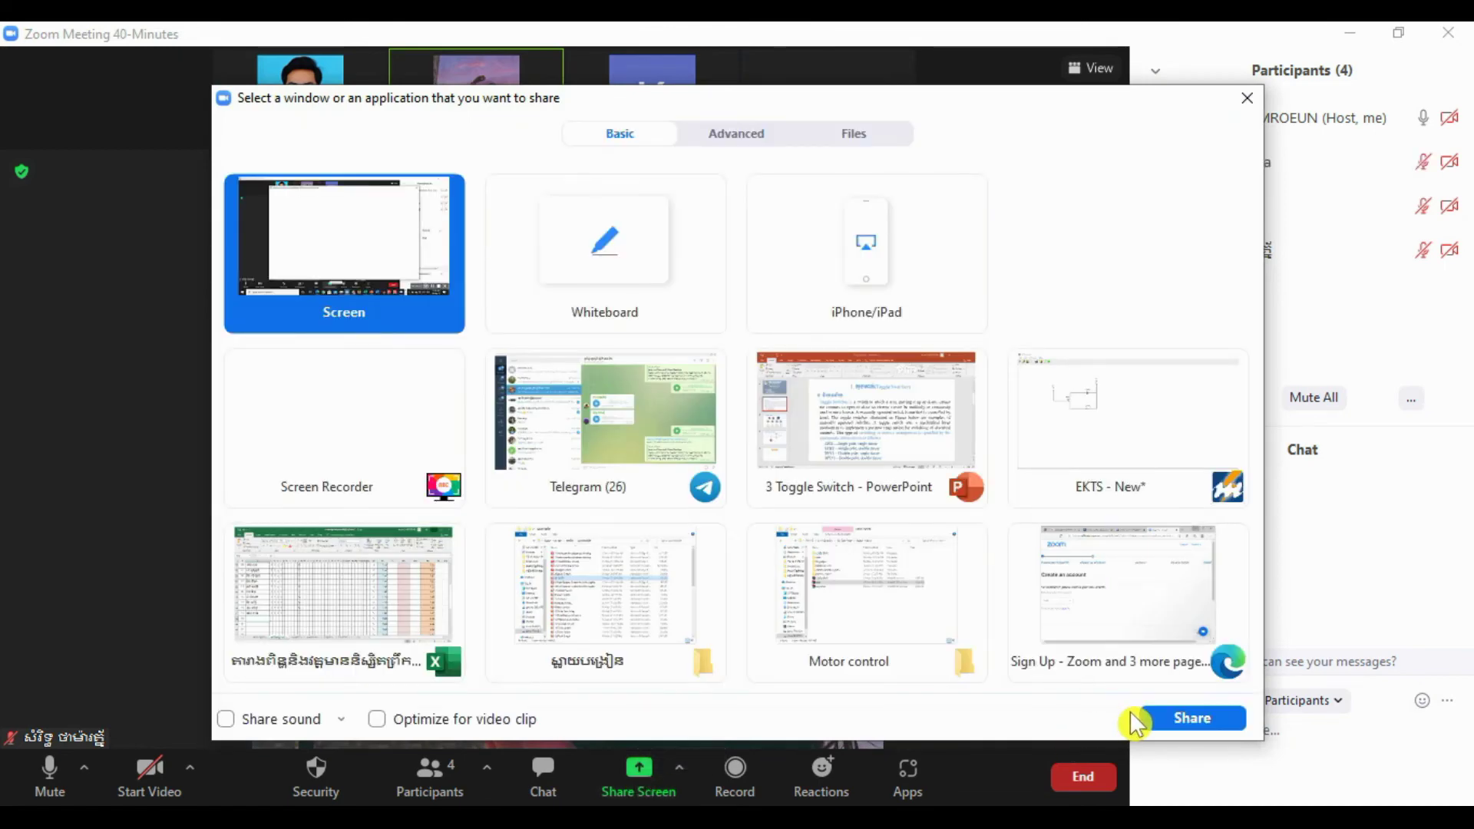
pyautogui.click(1158, 718)
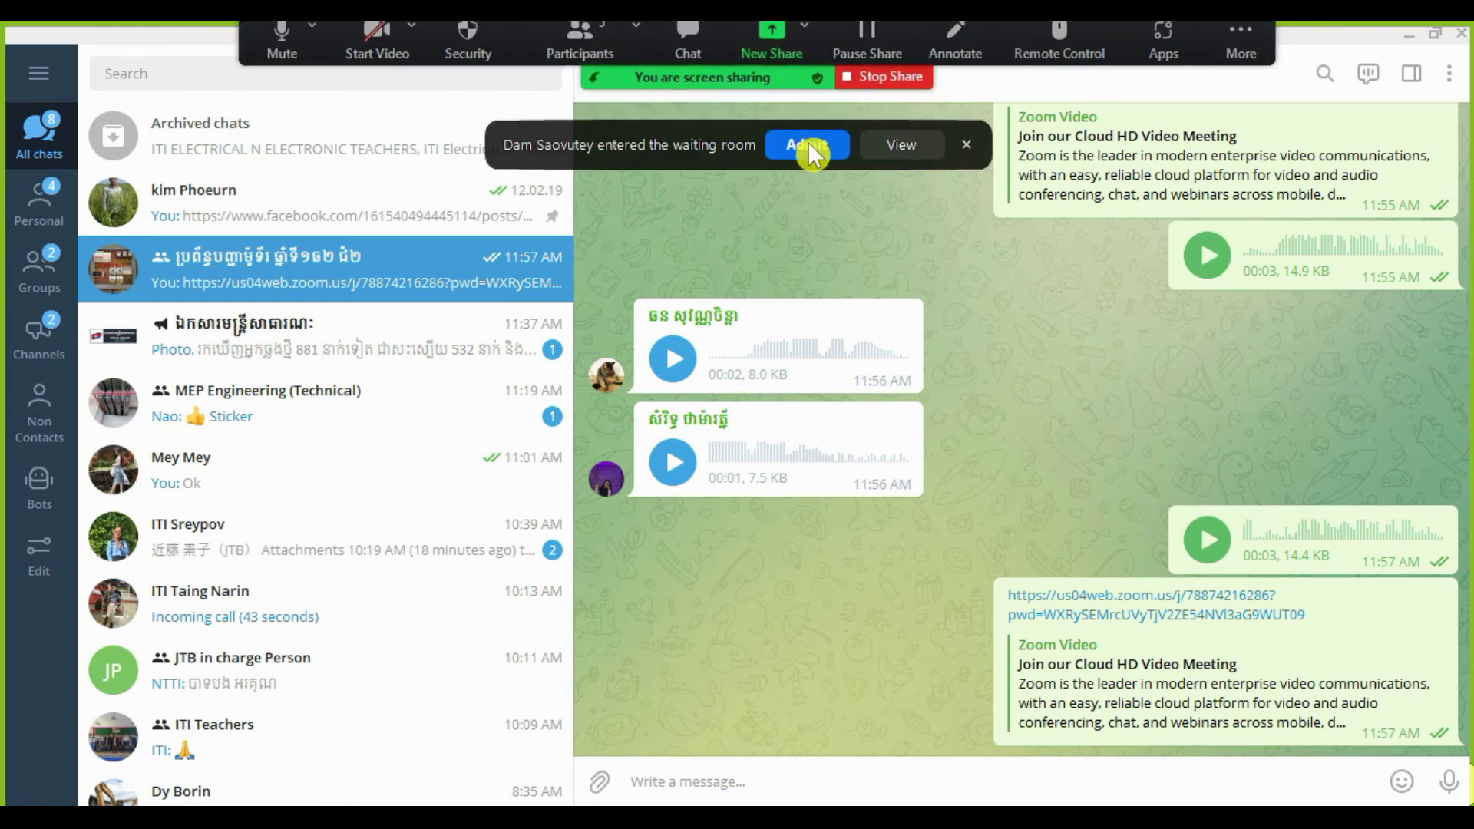
pyautogui.click(808, 145)
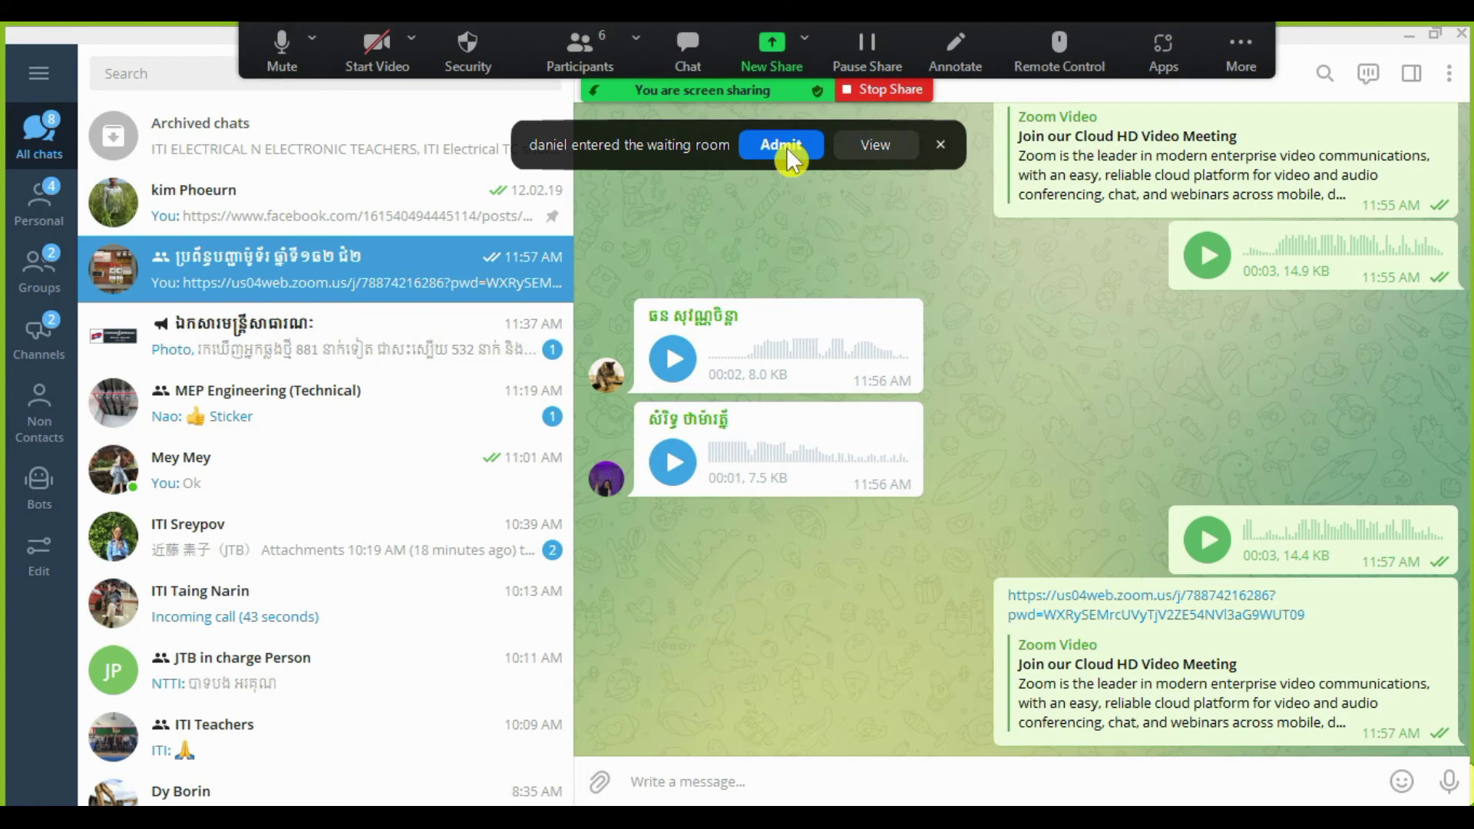
pyautogui.click(786, 148)
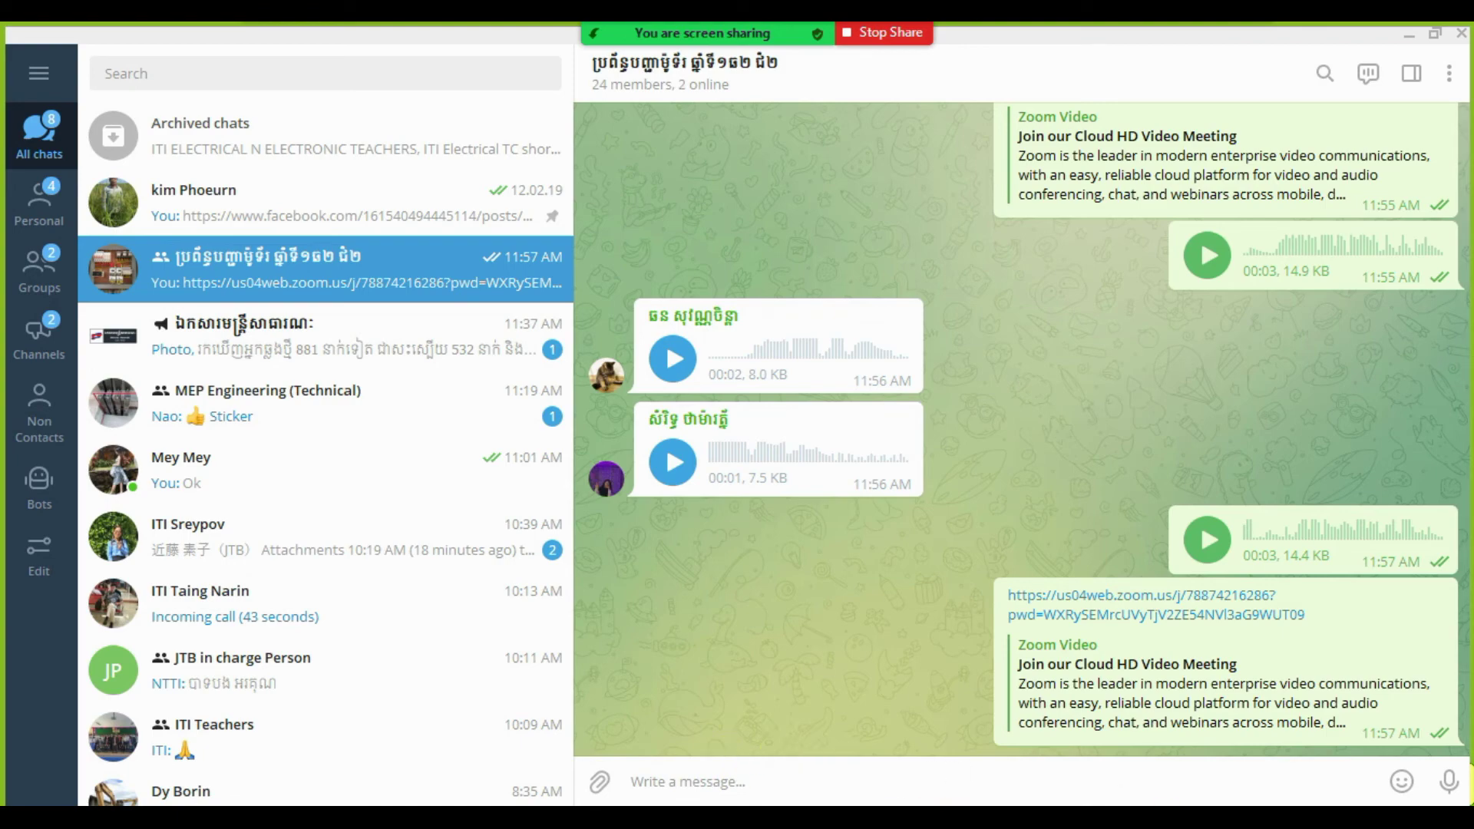
pyautogui.hotkey('alt', 'Tab')
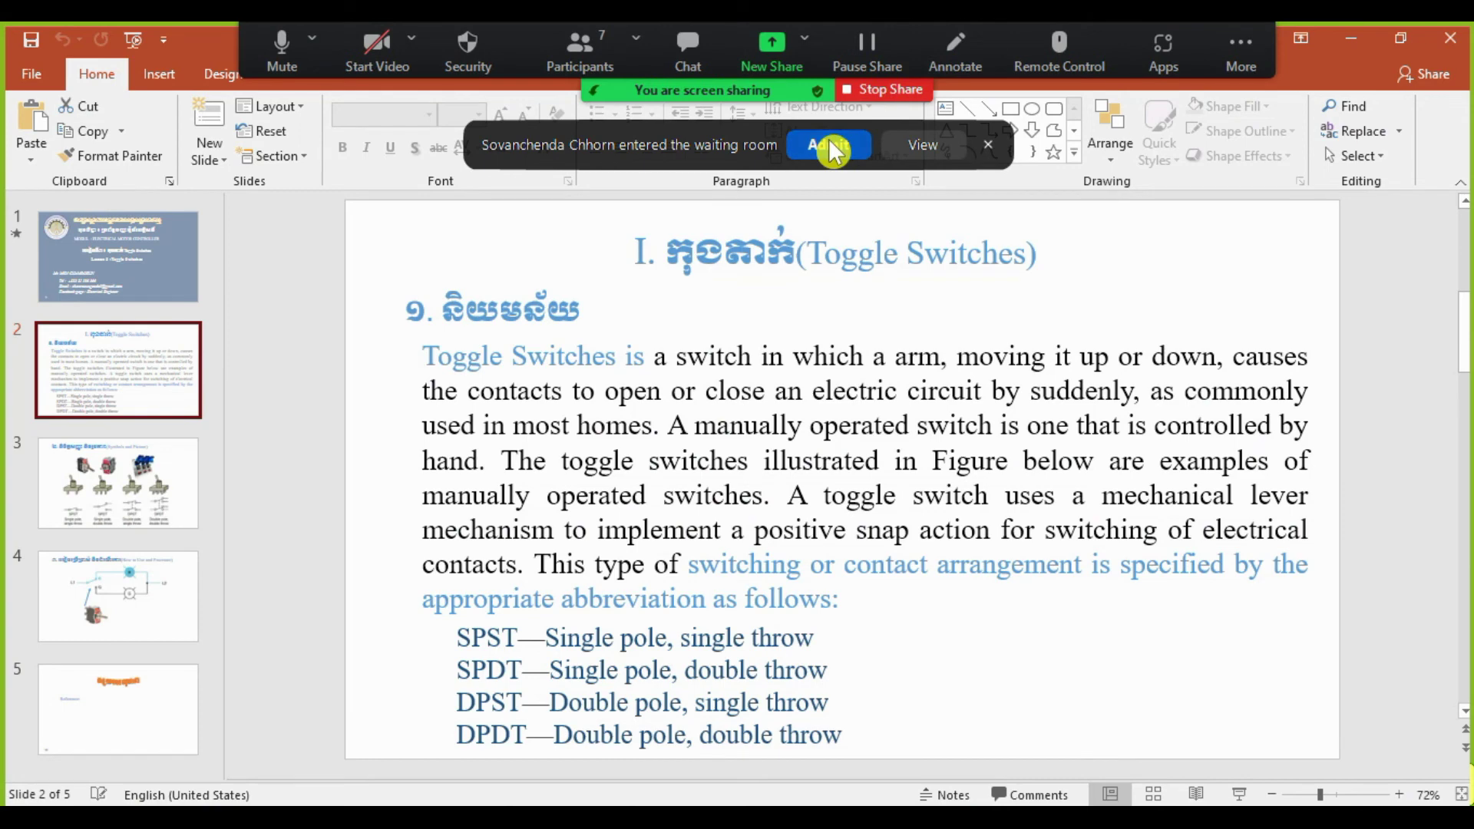
pyautogui.click(830, 147)
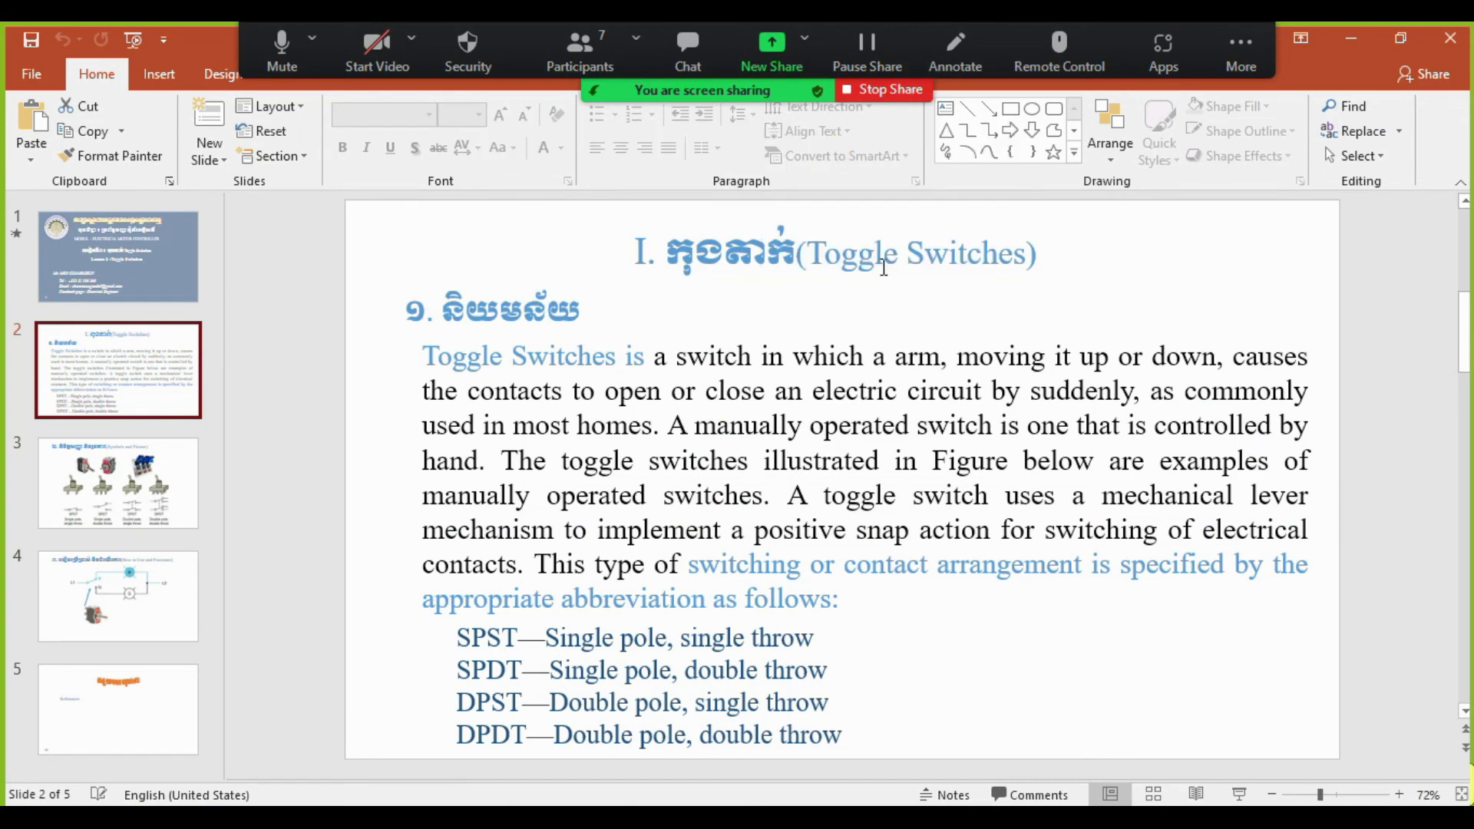
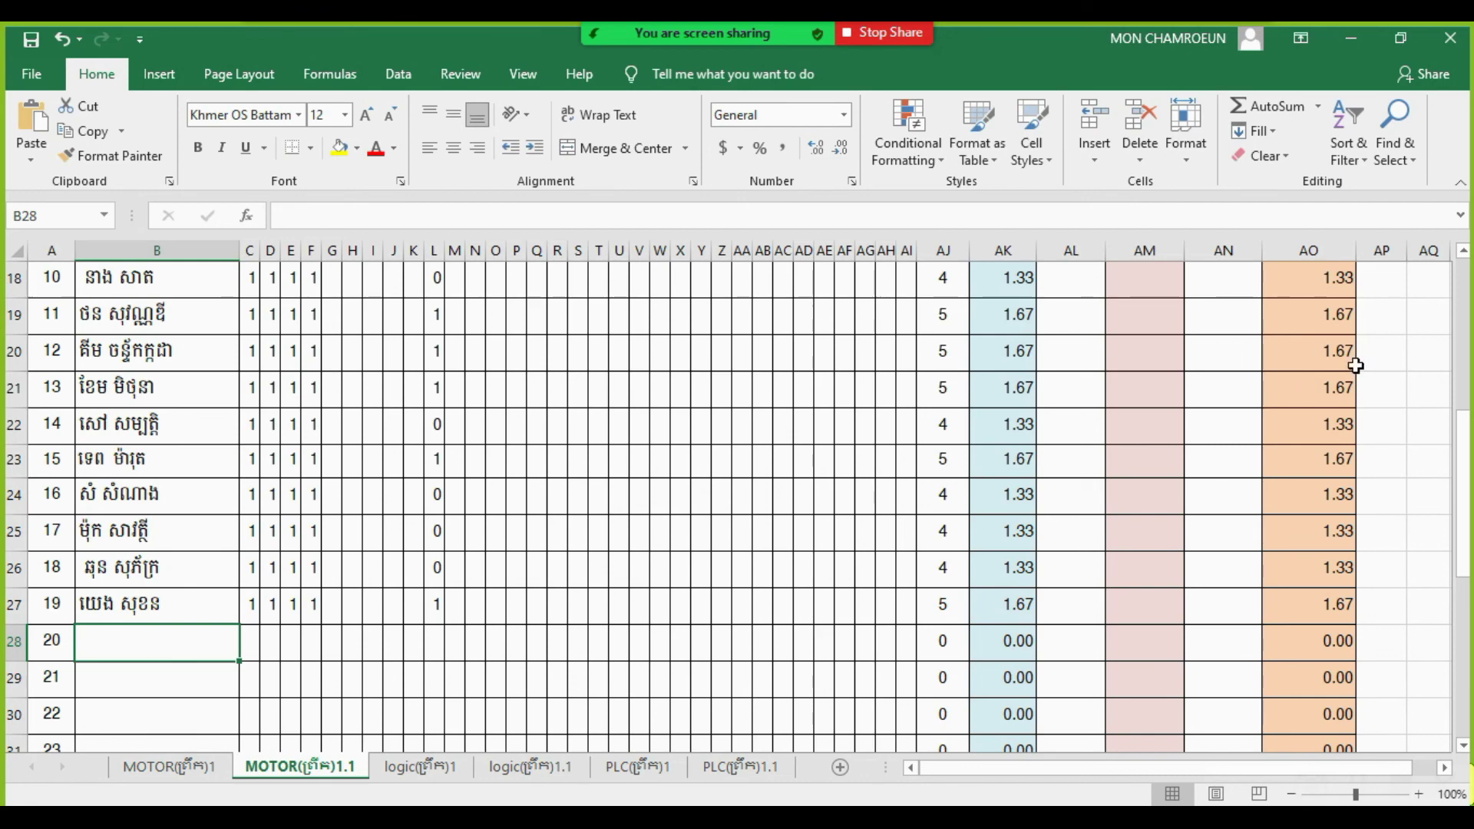
# Enter 1 in L16 so student 8 has 5 attendances and a 1.67 score
pyautogui.moveTo(1463, 453); pyautogui.dragTo(1458, 361)
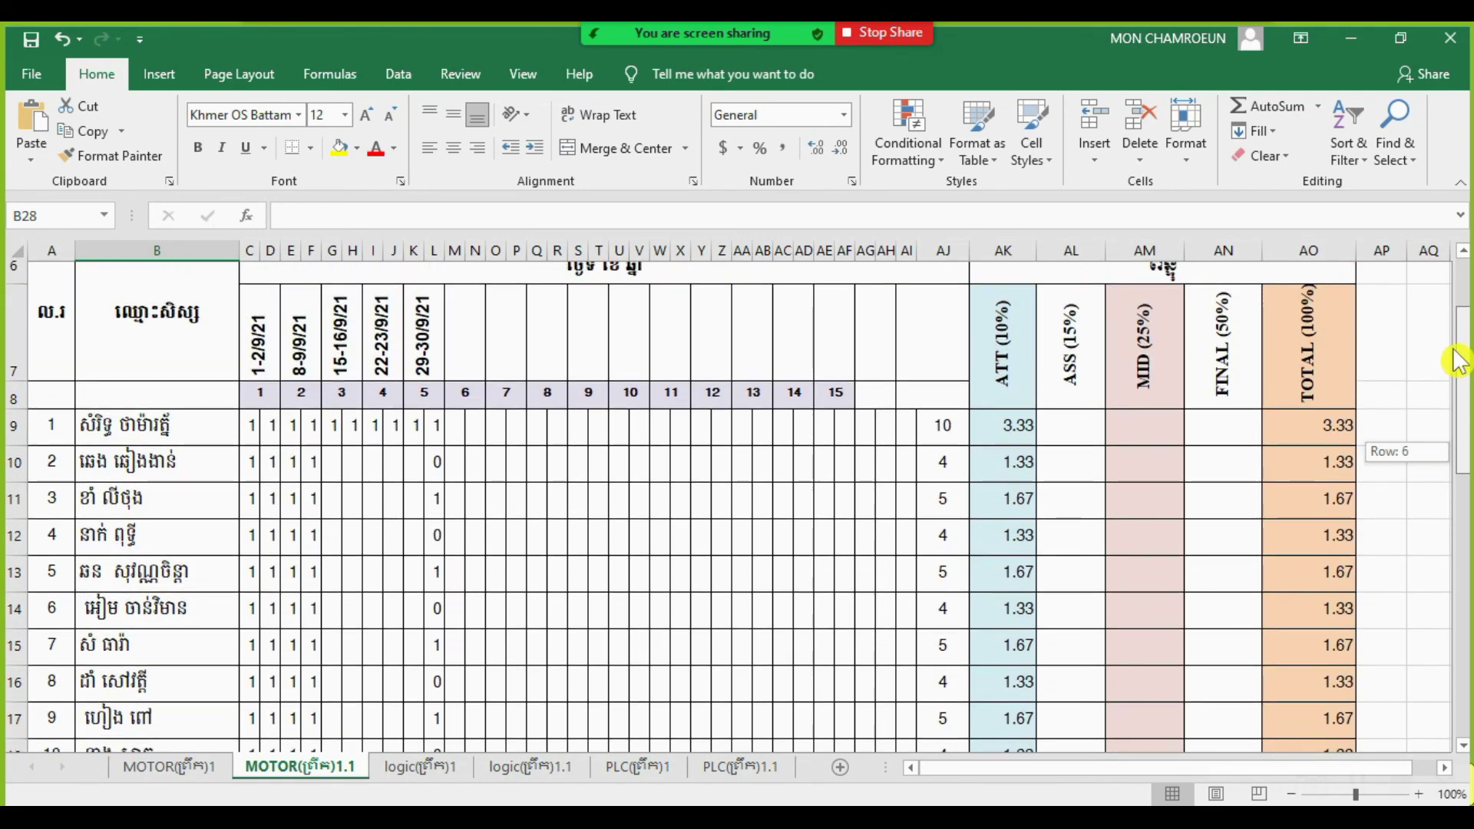
pyautogui.moveTo(1459, 361); pyautogui.dragTo(1459, 361)
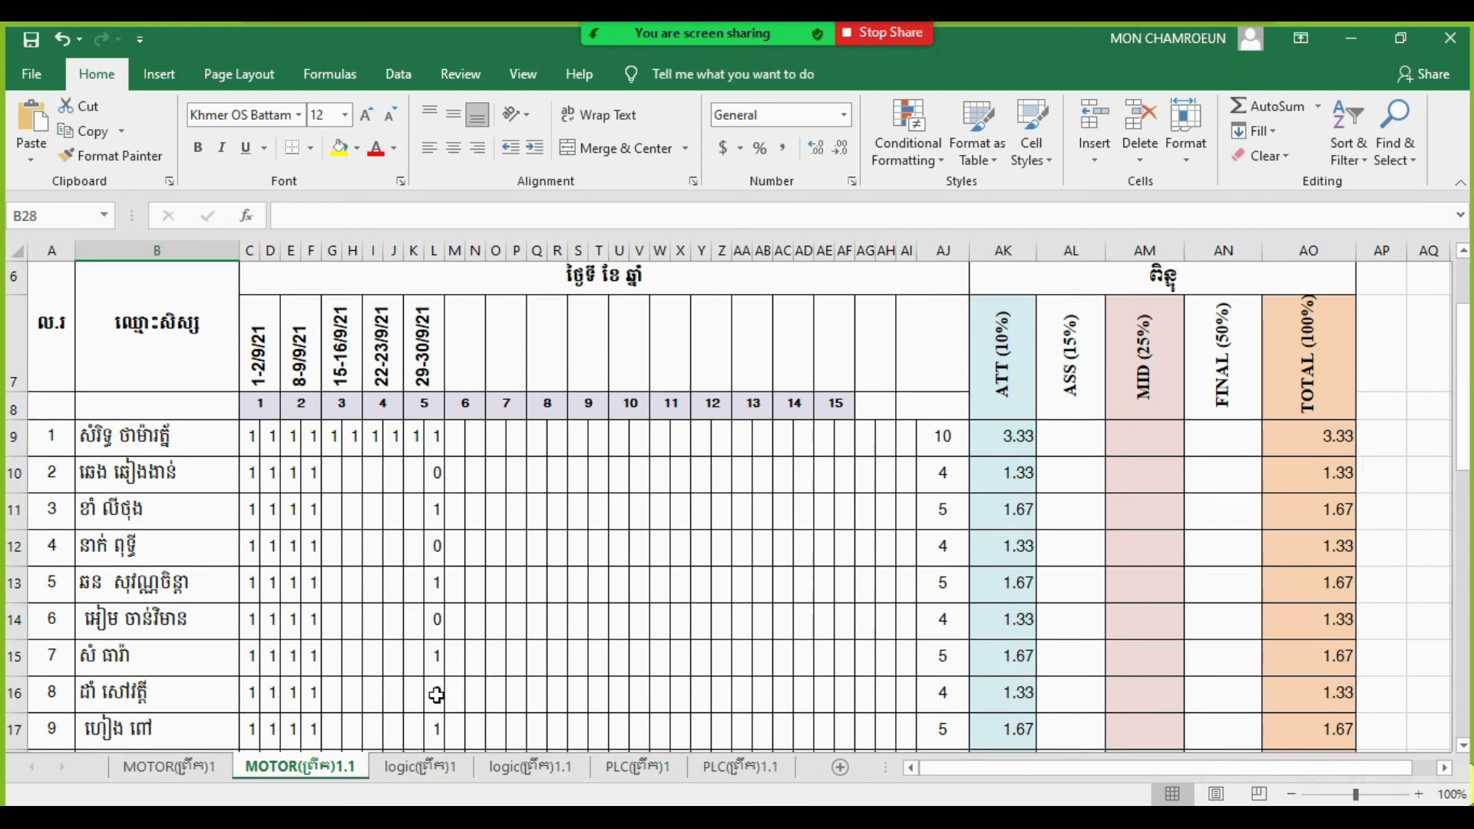
pyautogui.click(437, 695)
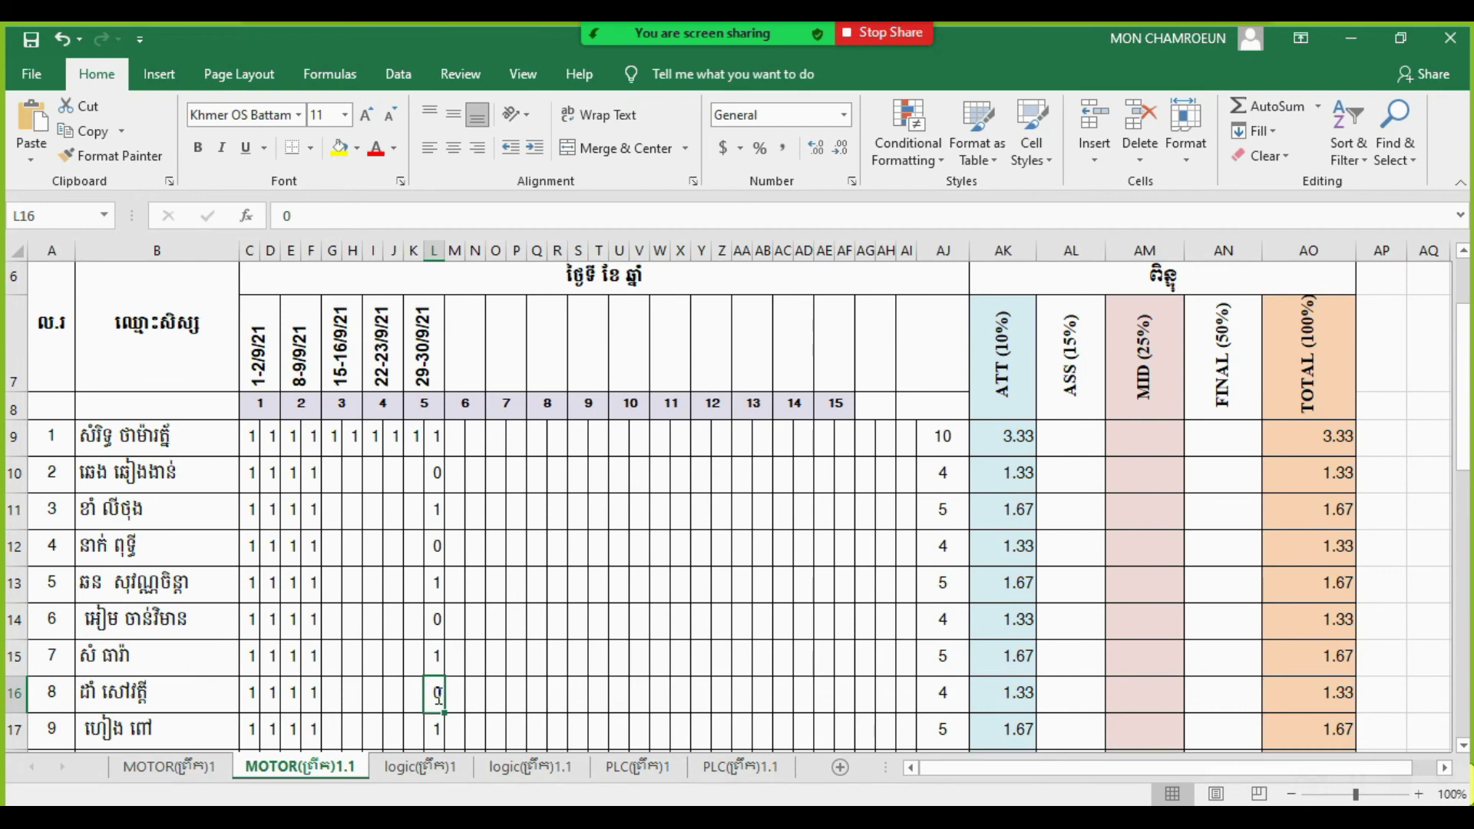
pyautogui.write('1')
pyautogui.click(455, 695)
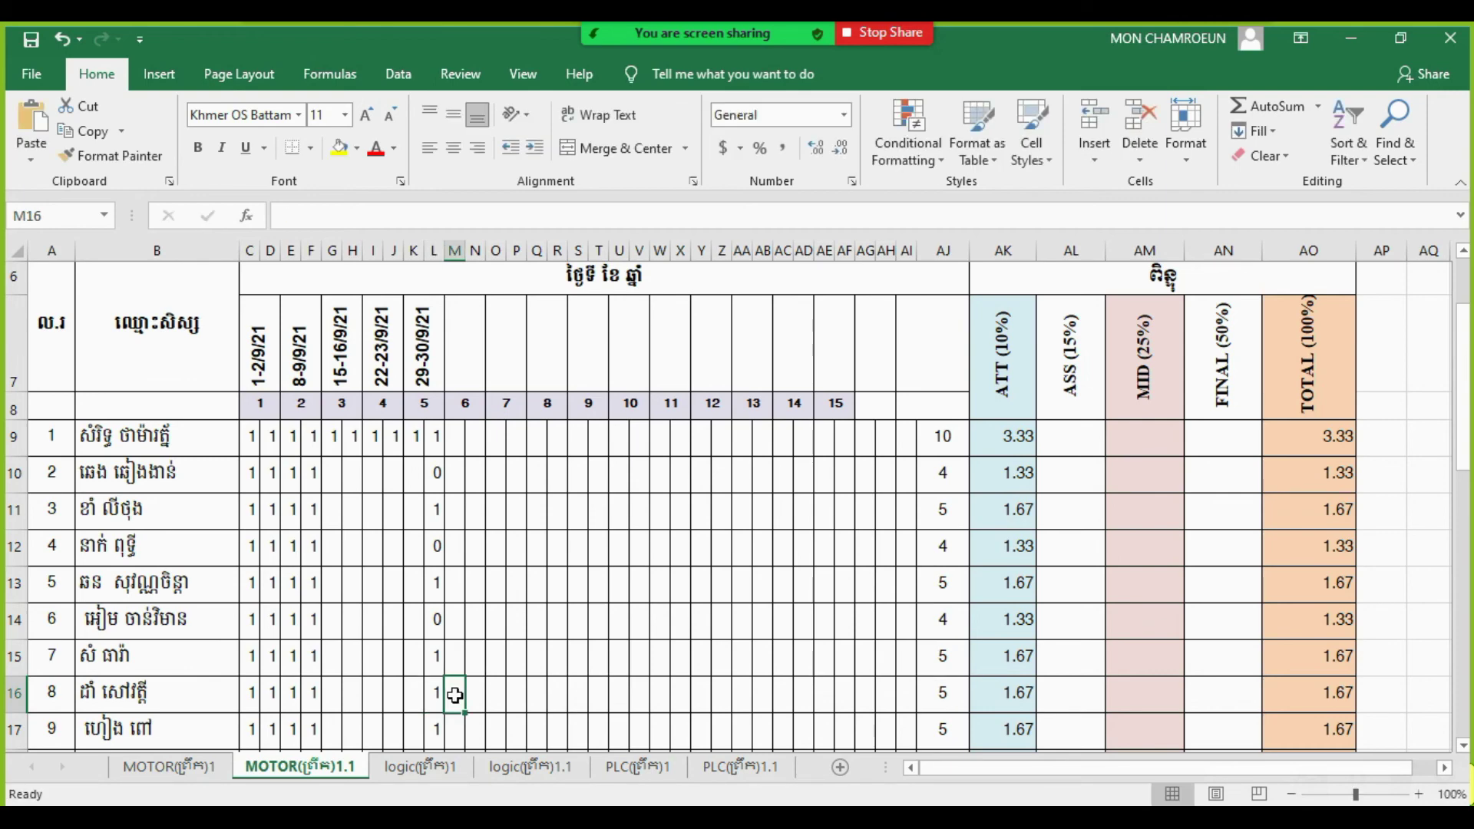
pyautogui.moveTo(1465, 455); pyautogui.dragTo(1464, 475)
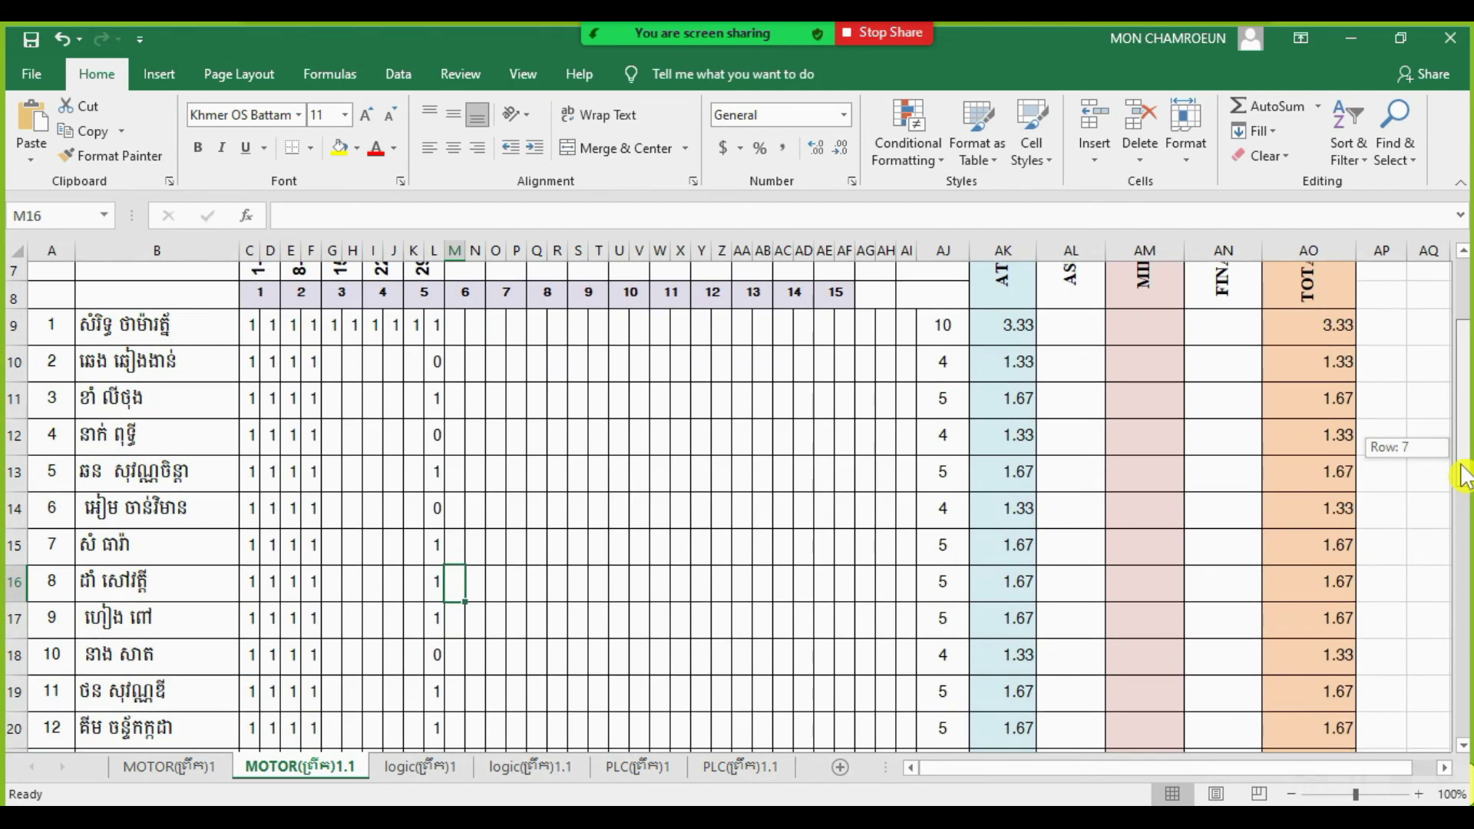
pyautogui.moveTo(1465, 475); pyautogui.dragTo(1465, 466)
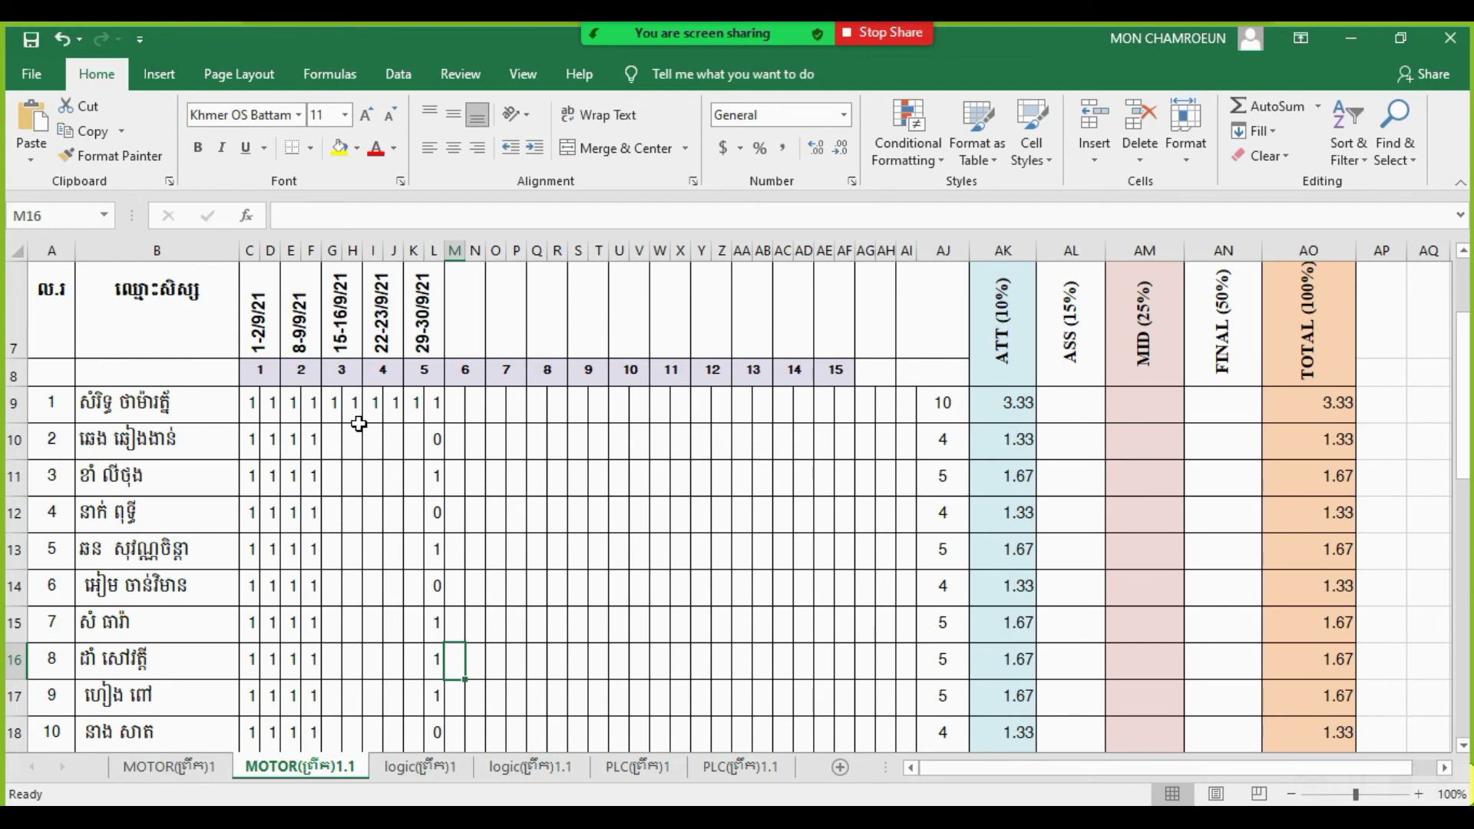
pyautogui.click(393, 402)
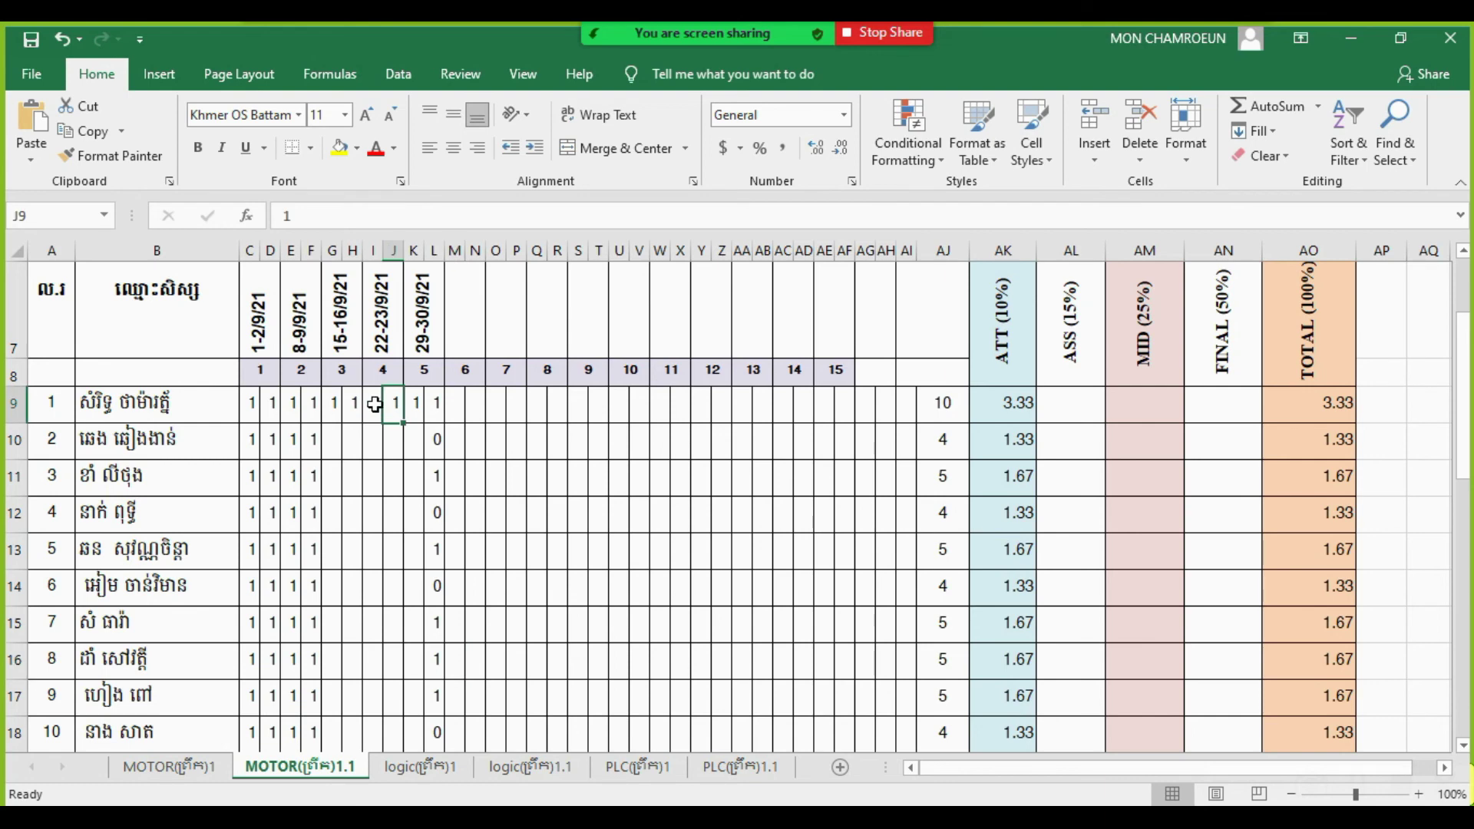
pyautogui.click(373, 403)
pyautogui.click(352, 405)
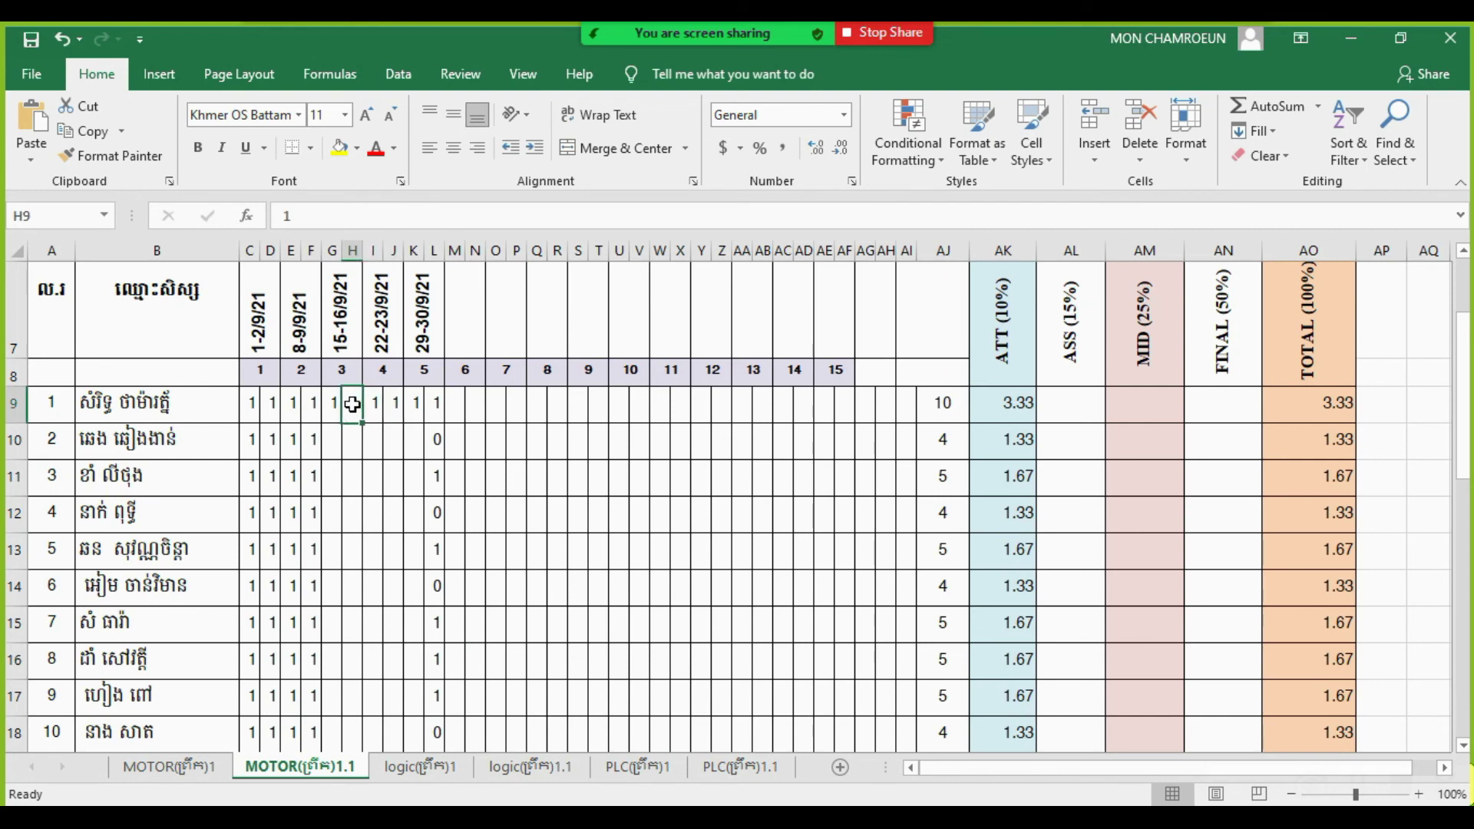
pyautogui.click(333, 405)
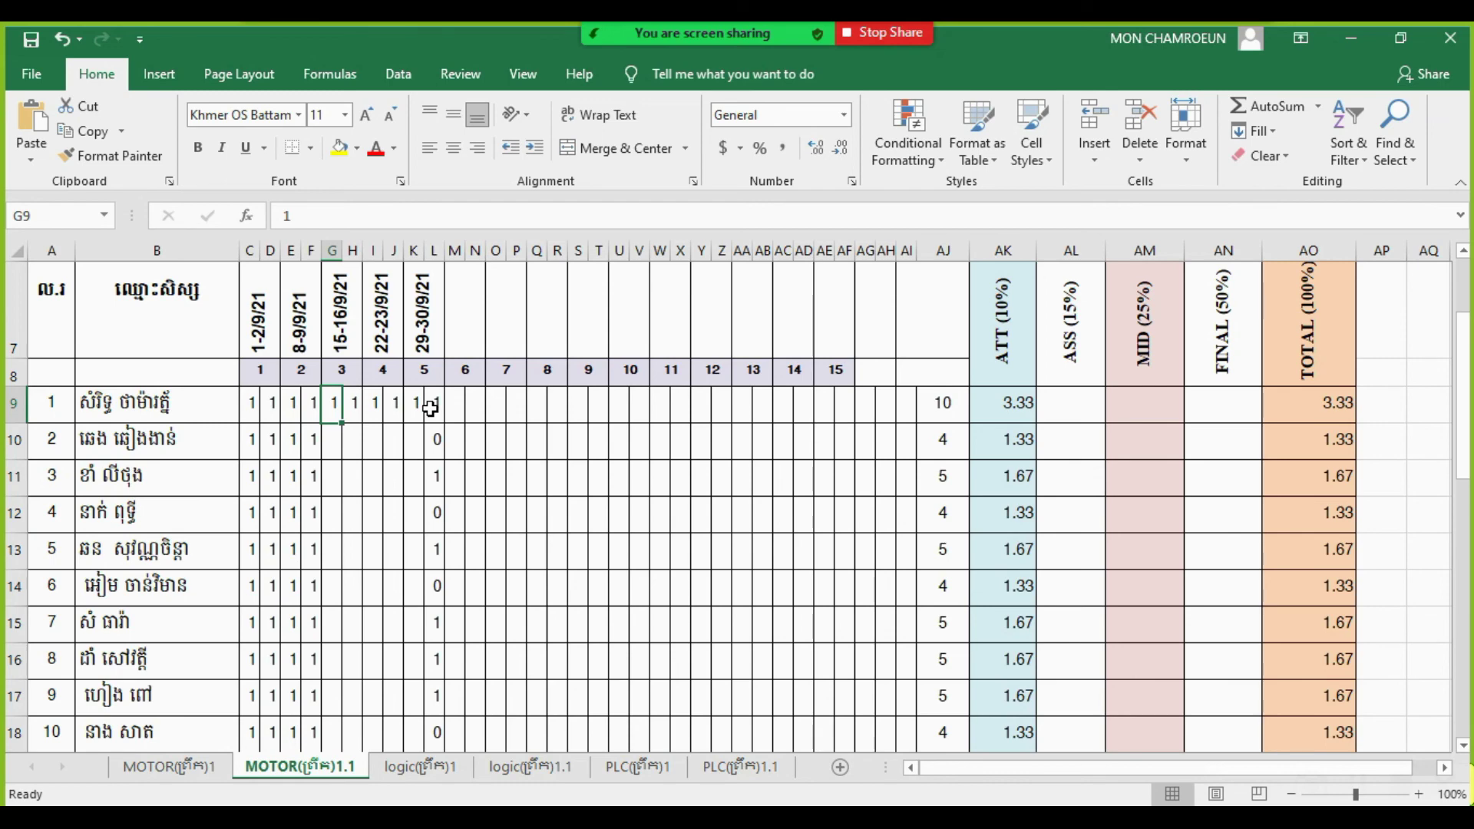
pyautogui.moveTo(1465, 354); pyautogui.dragTo(1465, 363)
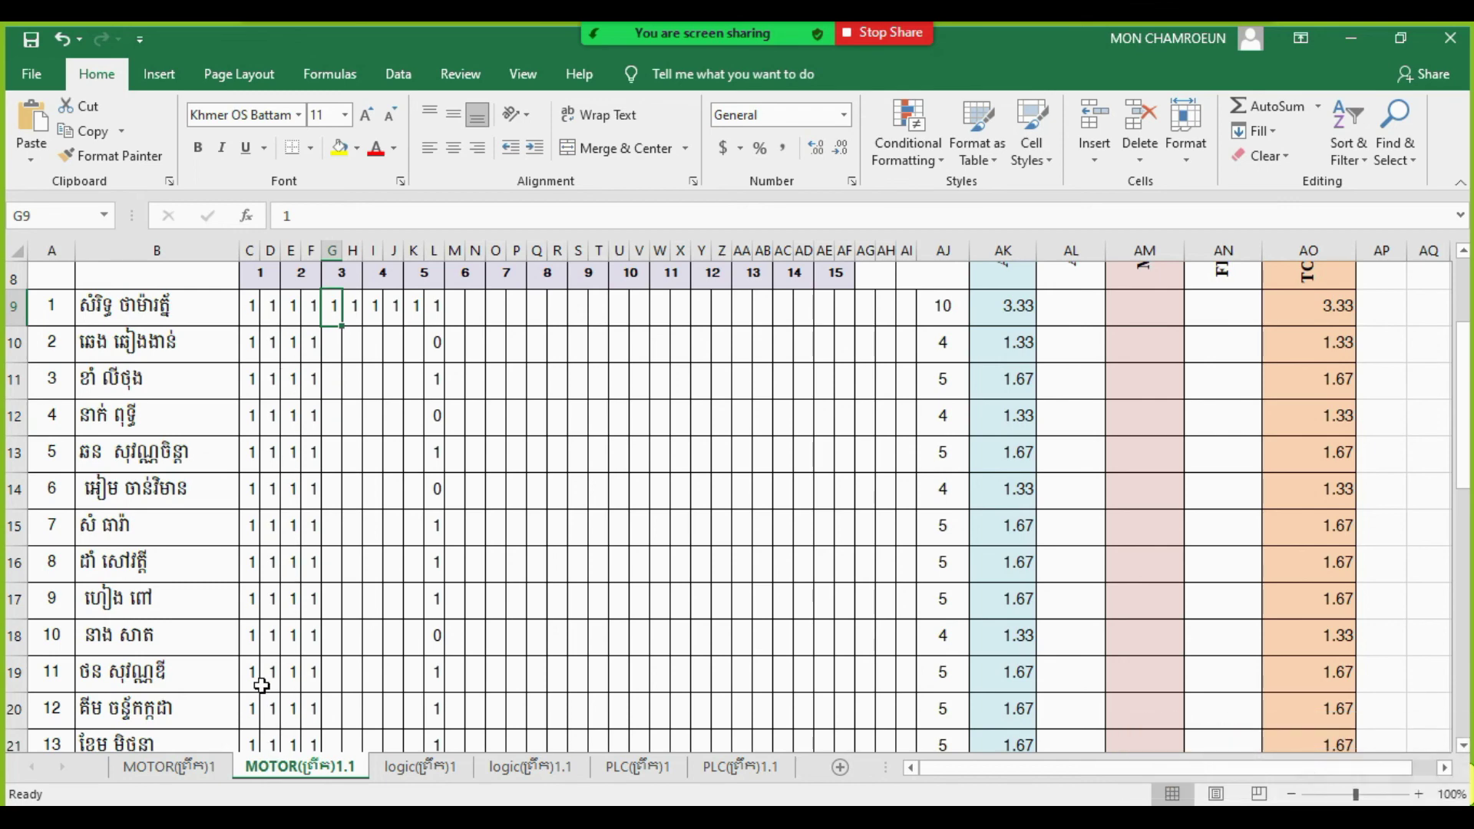
pyautogui.moveTo(1465, 369); pyautogui.dragTo(1465, 437)
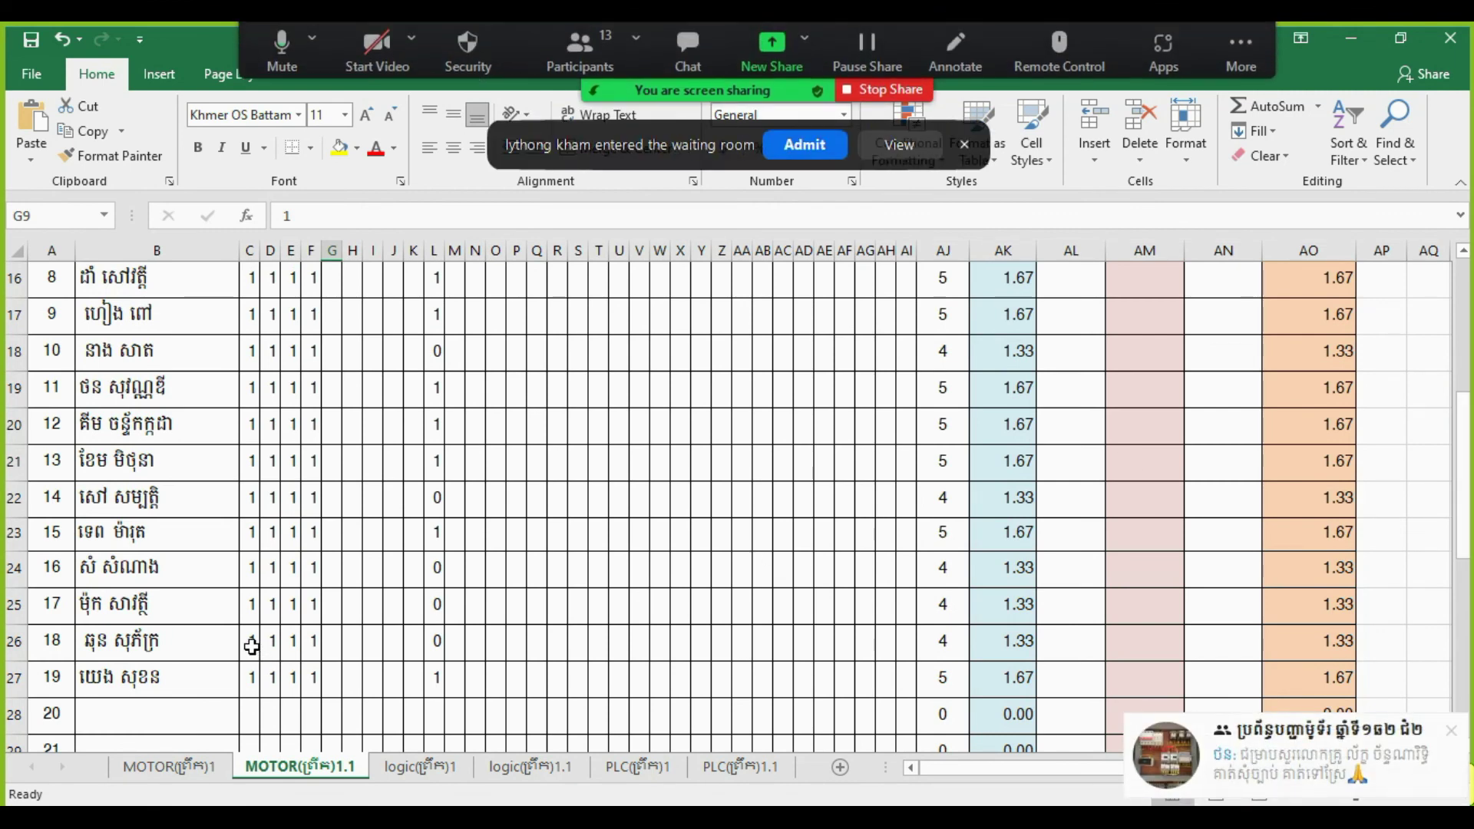
# Admit the waiting meeting participant, select L22, and scroll the sheet back to the top
pyautogui.click(795, 147)
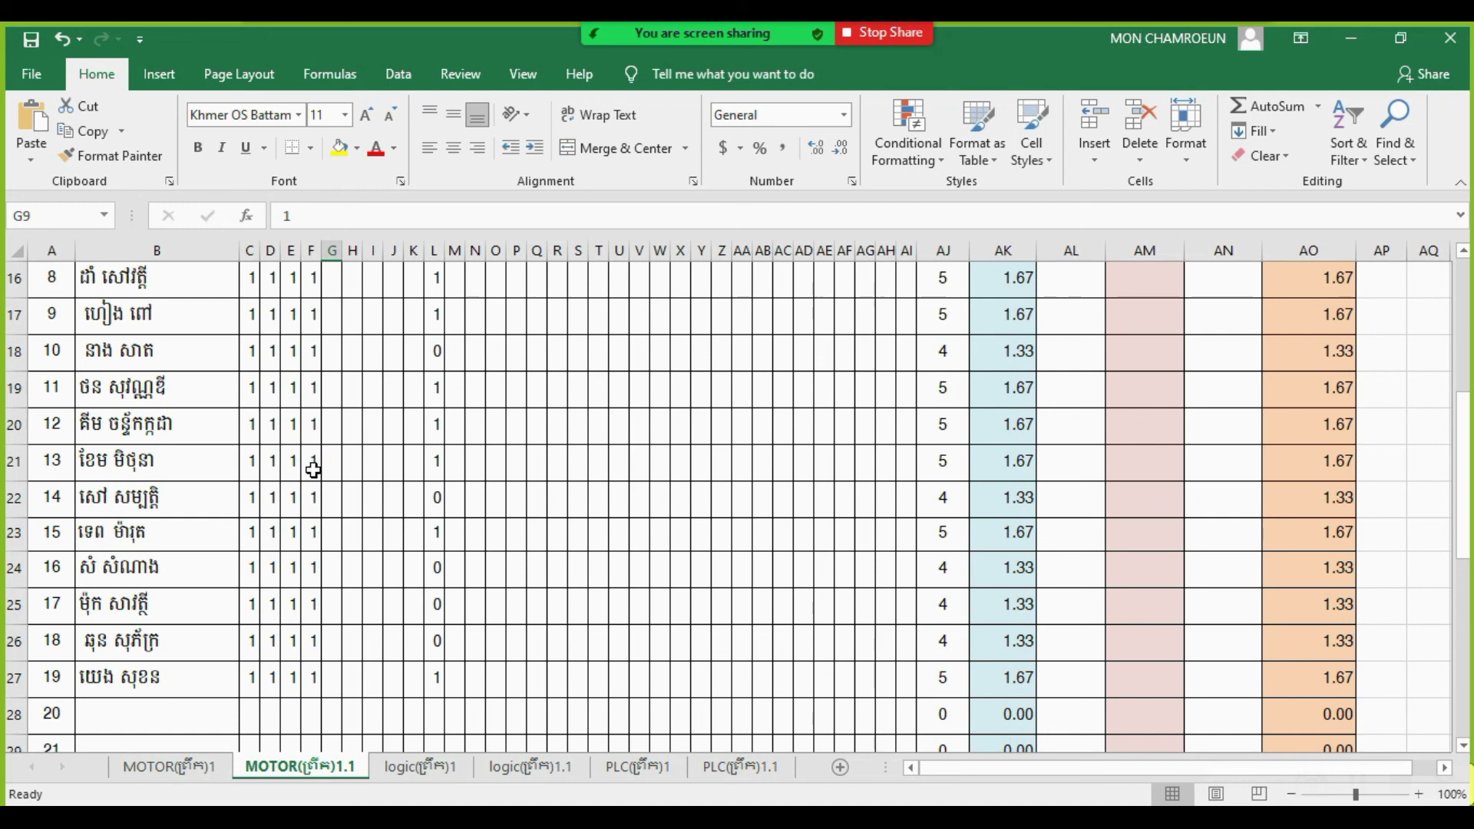
pyautogui.click(436, 501)
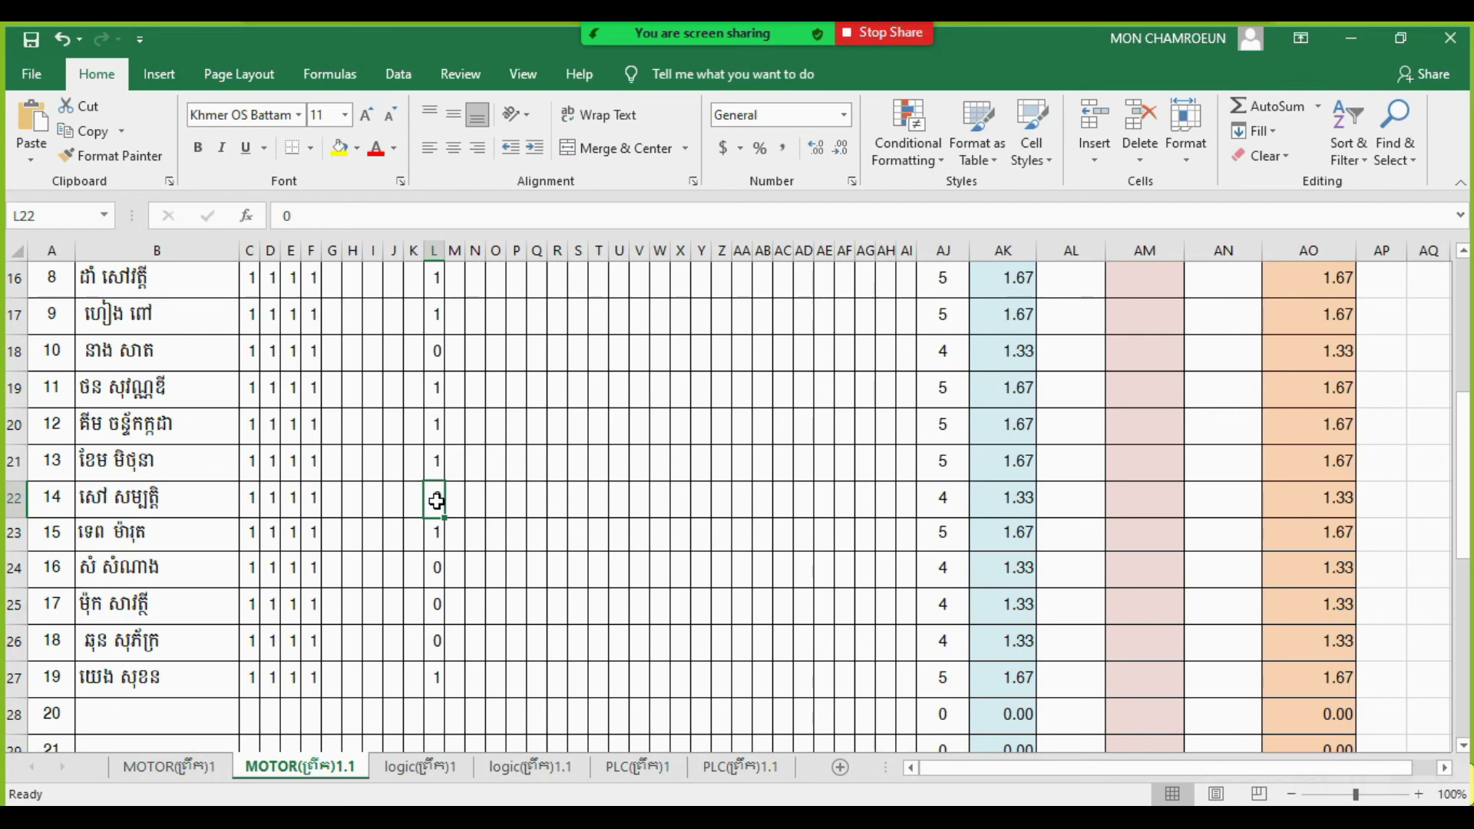
pyautogui.moveTo(1463, 458); pyautogui.dragTo(1464, 302)
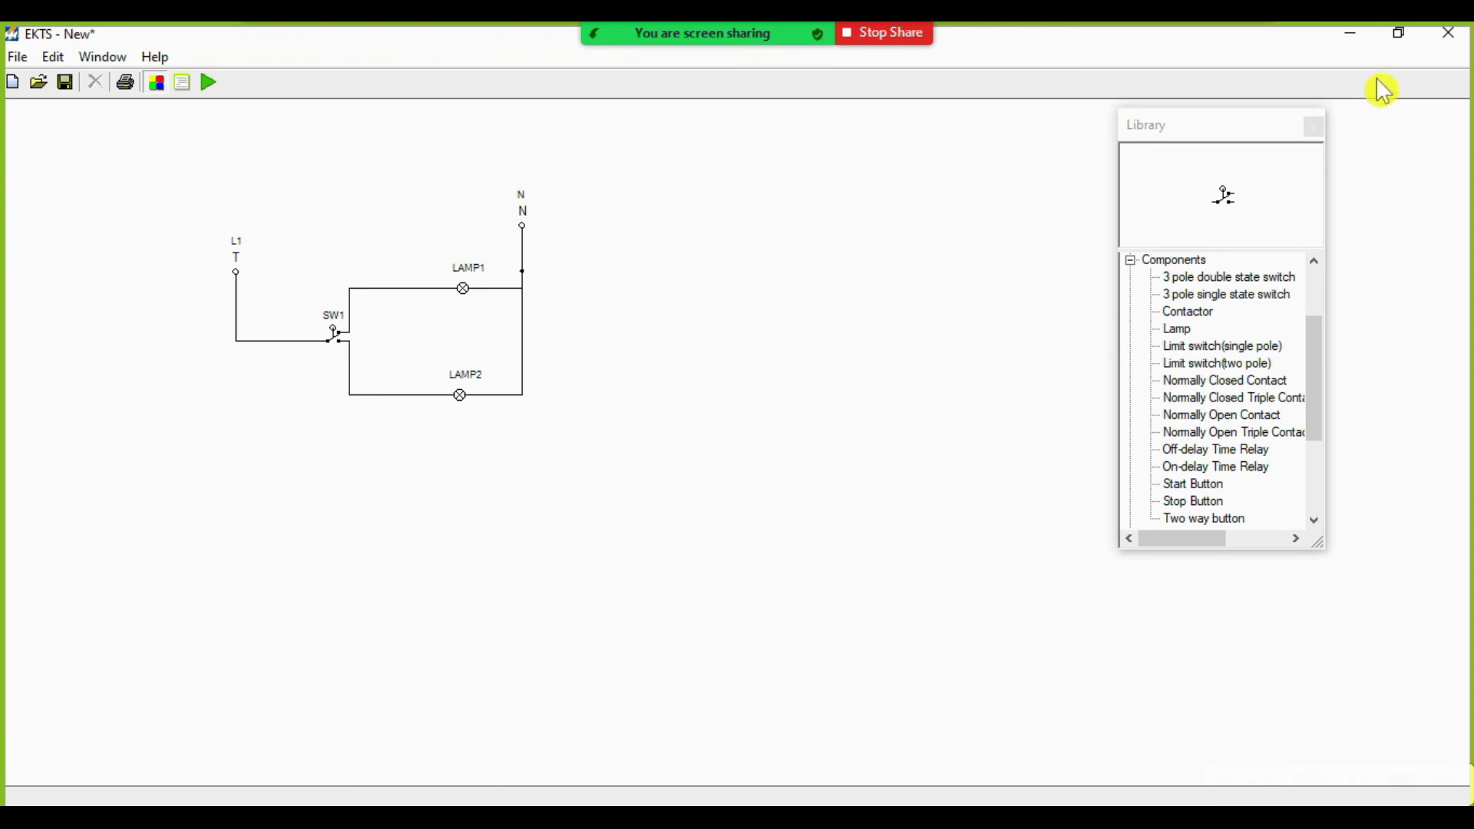
pyautogui.moveTo(695, 40)
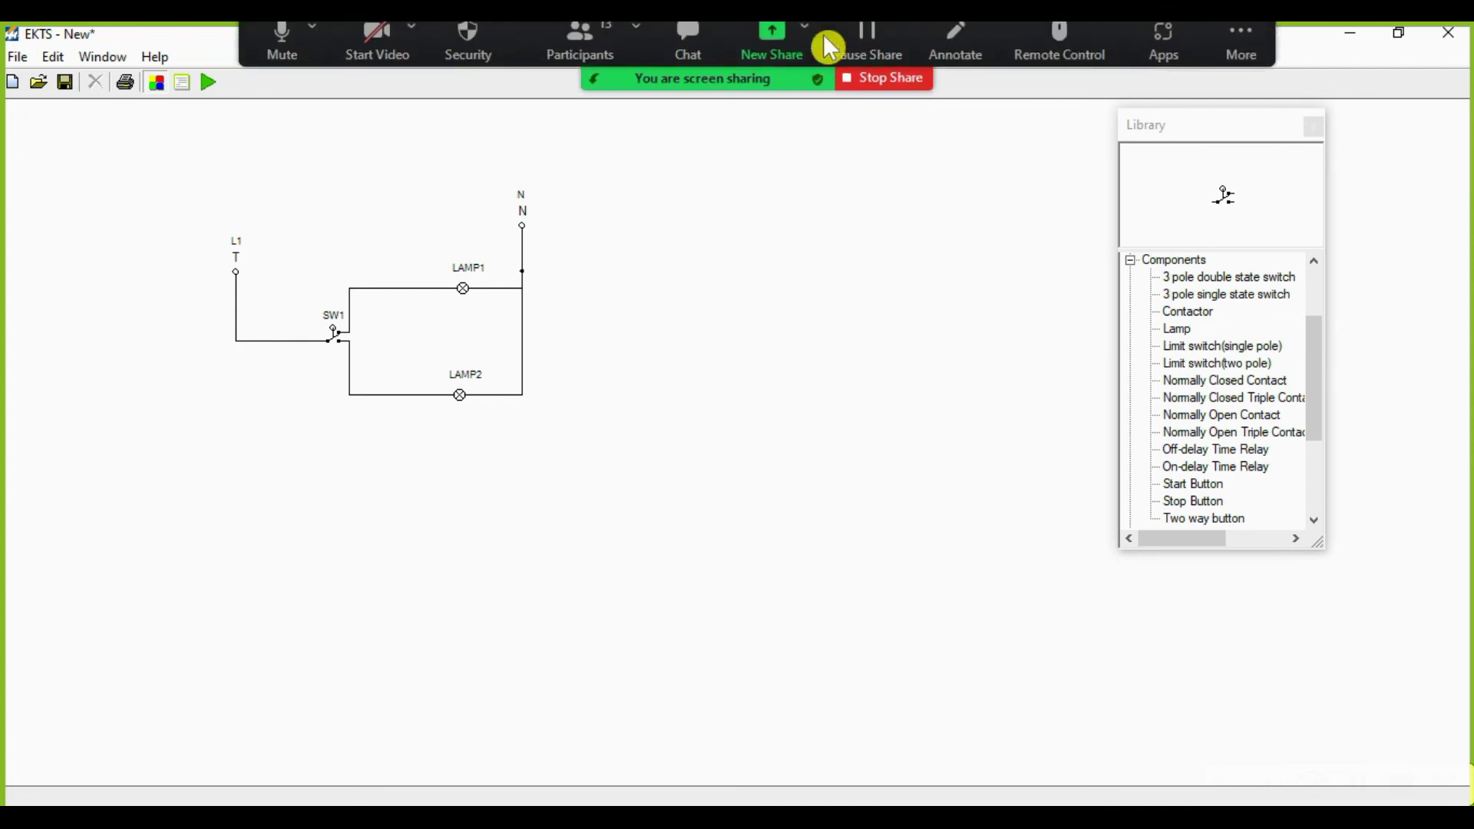